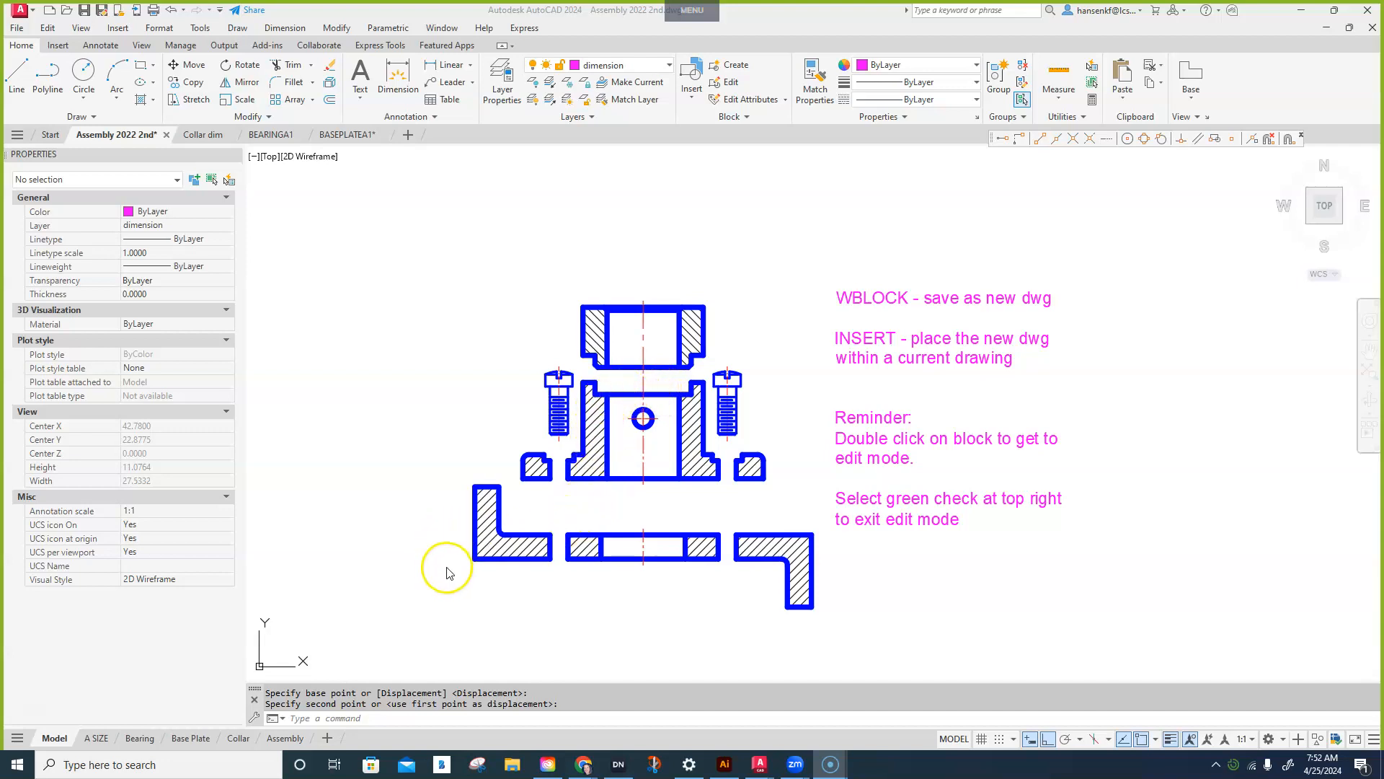
- Move the bearing down from the midpoint of its bottom edge onto the base plate's top surface at the centre line
{"action": "right_click", "coordinate": [498, 537]}
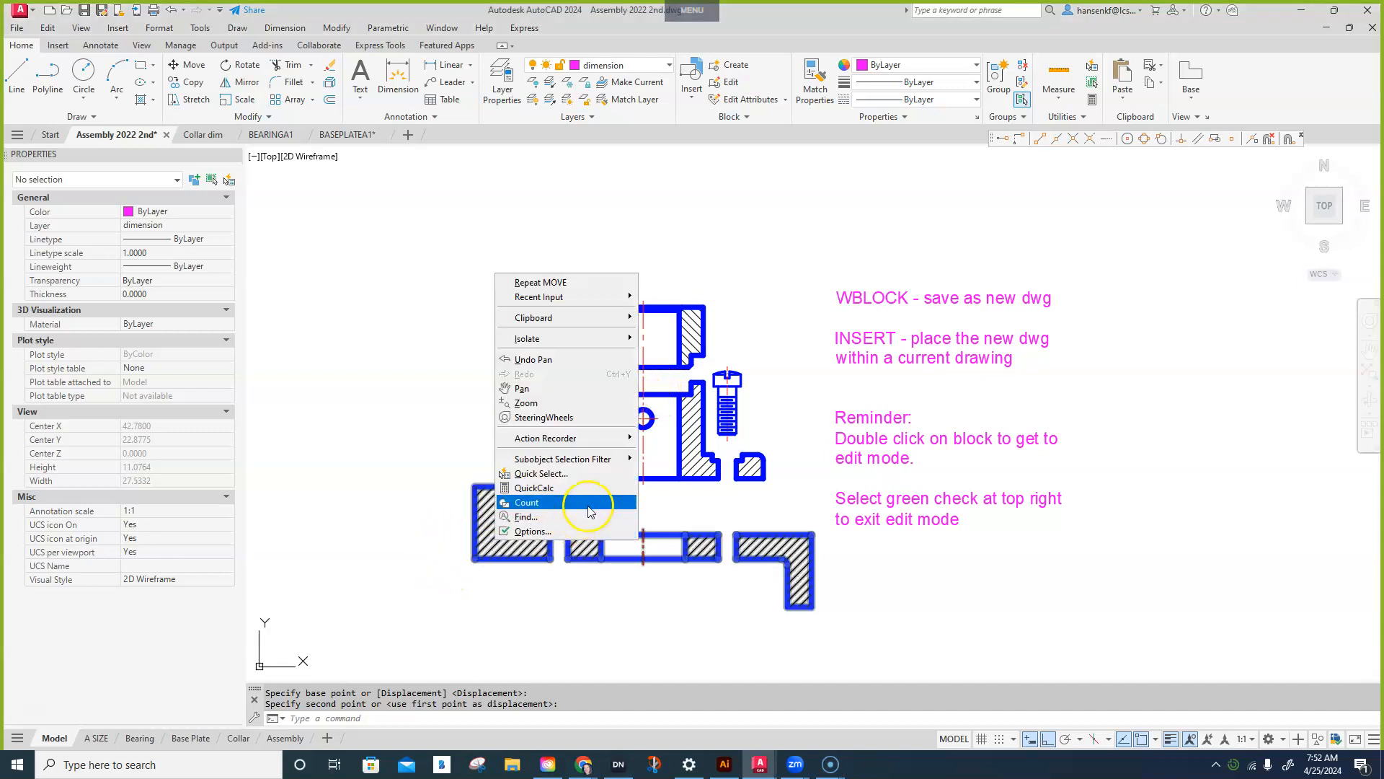
{"action": "left_click", "coordinate": [563, 285]}
{"action": "left_click", "coordinate": [685, 436]}
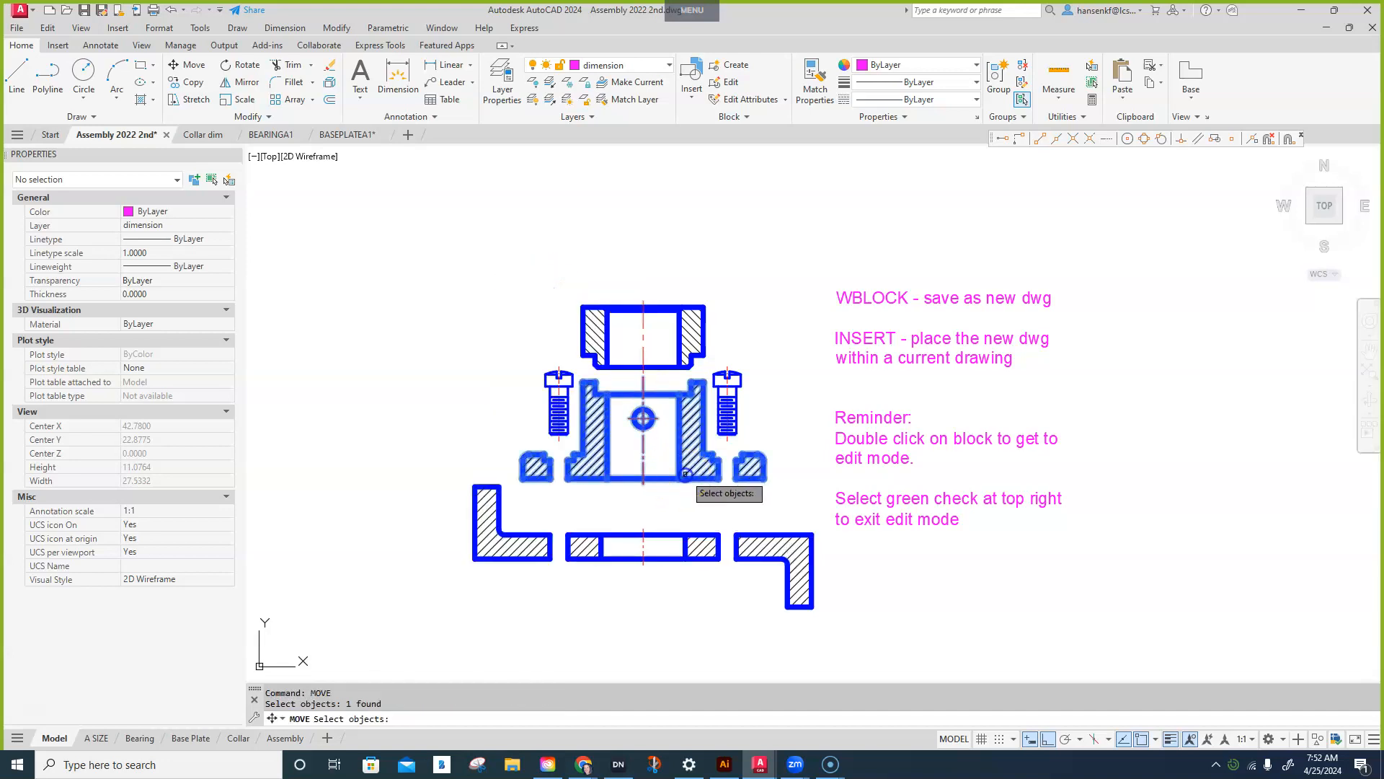
{"action": "key", "text": "Return"}
{"action": "scroll", "coordinate": [643, 487], "scroll_direction": "up", "scroll_amount": 4}
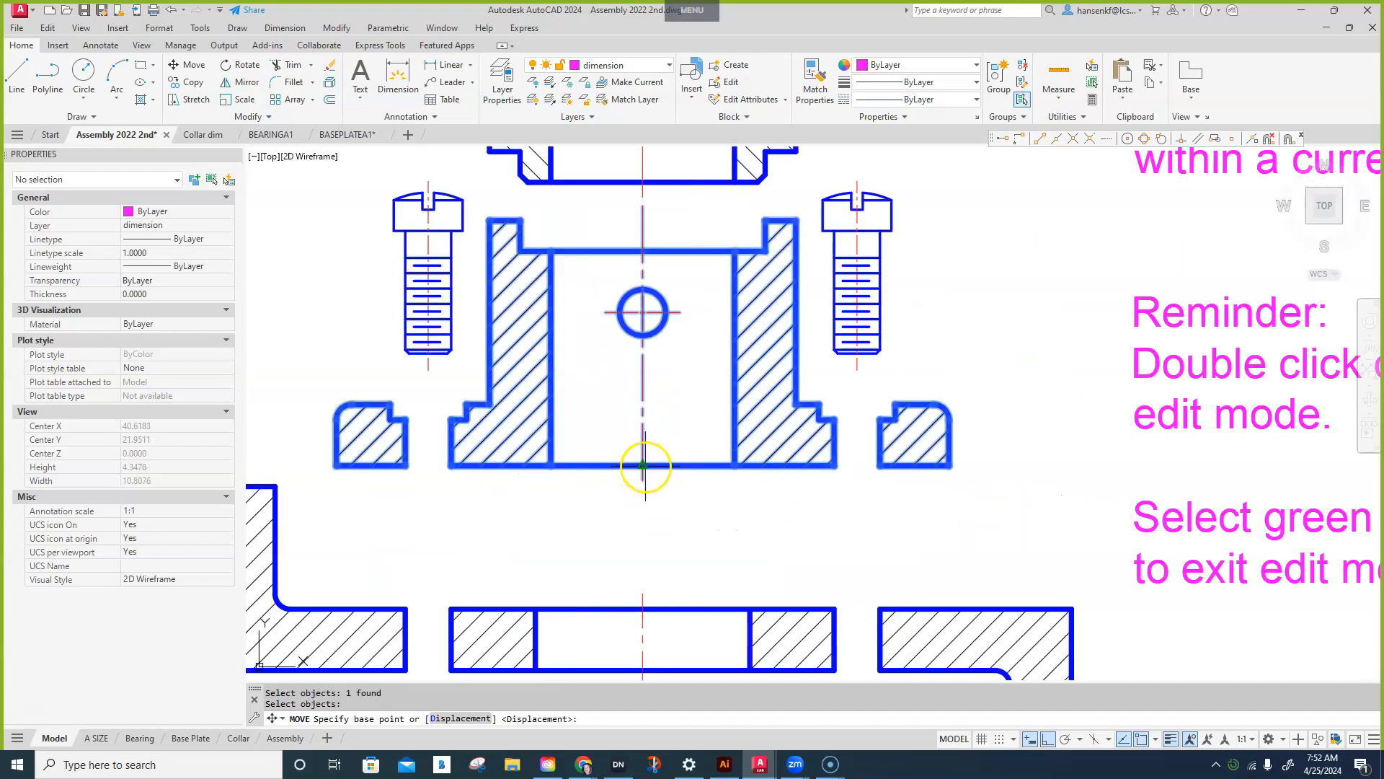
{"action": "left_click", "coordinate": [643, 466]}
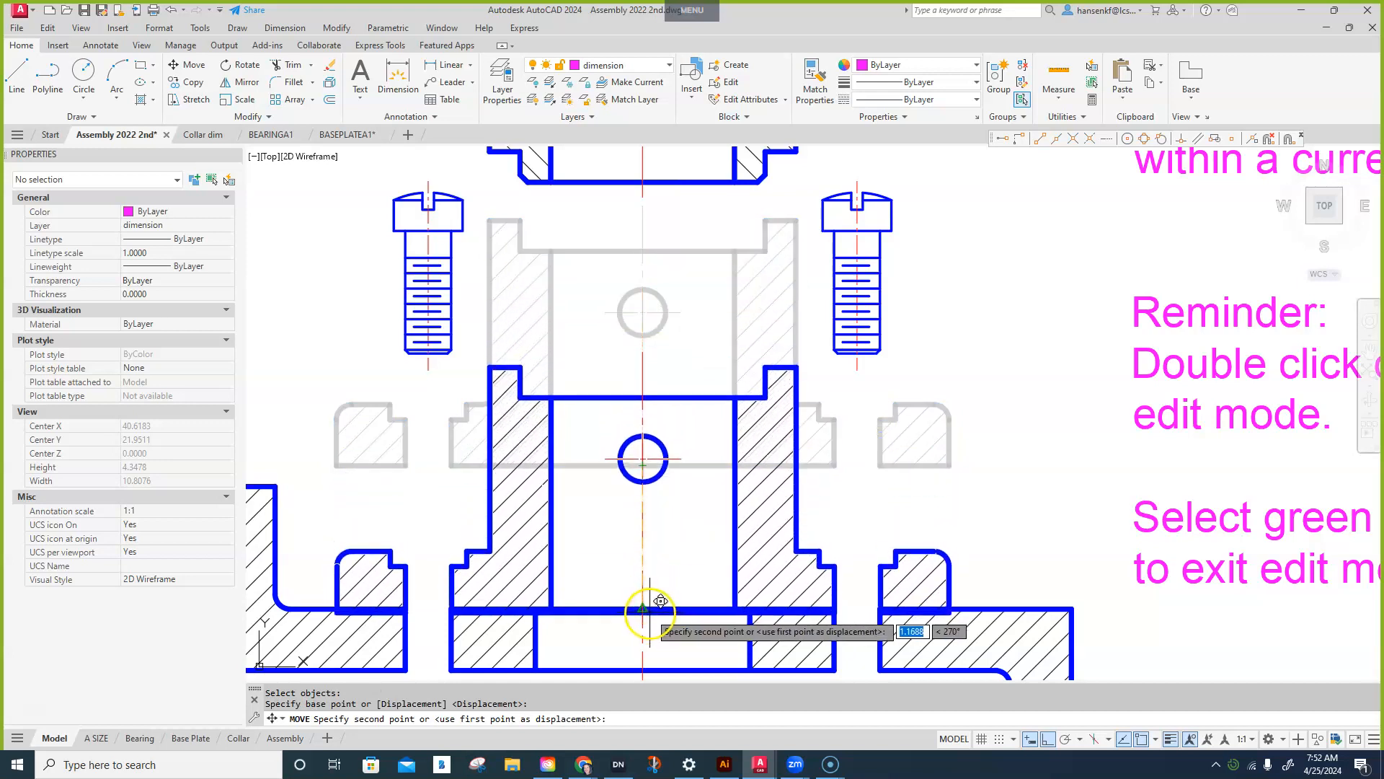
{"action": "left_click", "coordinate": [638, 606]}
- Move the collar down from the midpoint of its bottom edge to the midpoint of the recess in the bearing's top
{"action": "middle_click_drag", "start_coordinate": [615, 300], "coordinate": [642, 436]}
{"action": "right_click", "coordinate": [657, 405]}
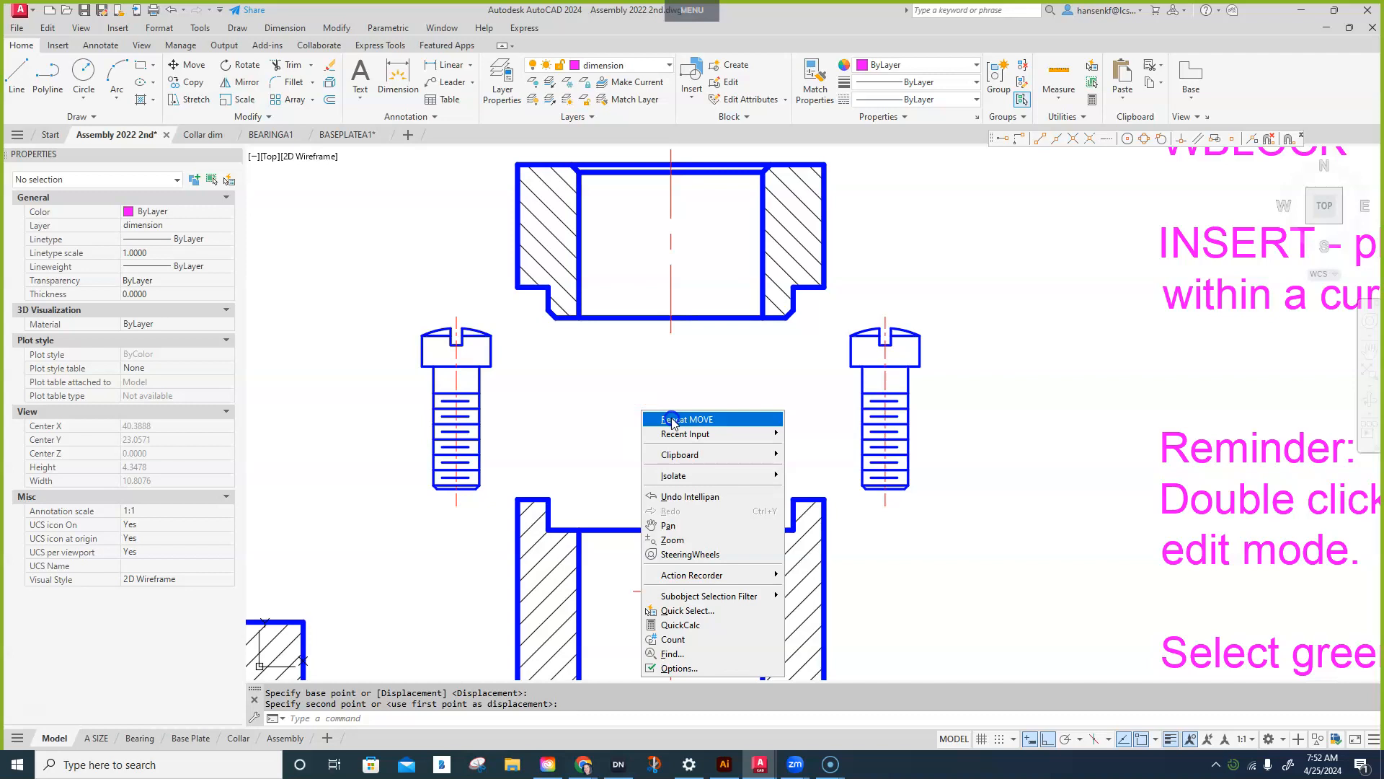
{"action": "left_click", "coordinate": [664, 414]}
{"action": "left_click", "coordinate": [664, 367]}
{"action": "left_click", "coordinate": [615, 301]}
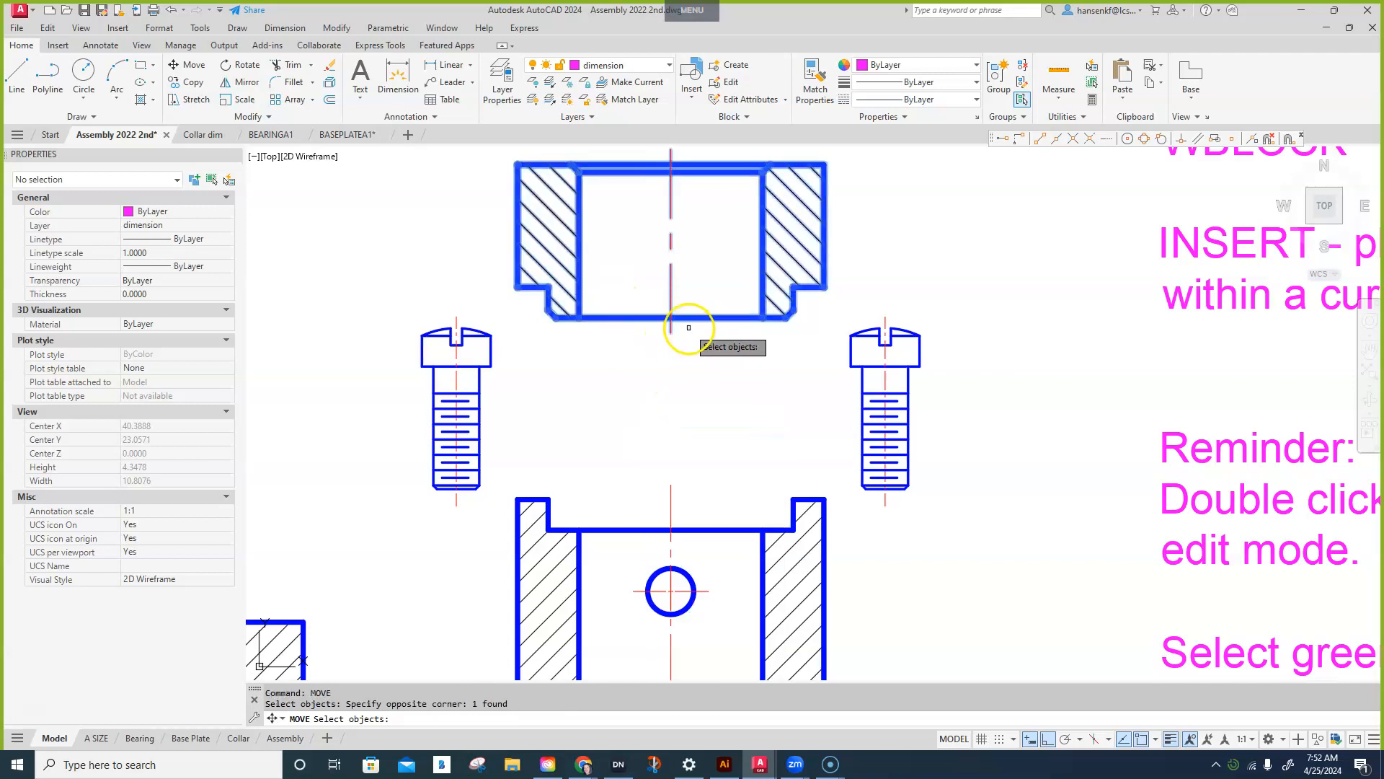
{"action": "key", "text": "Return"}
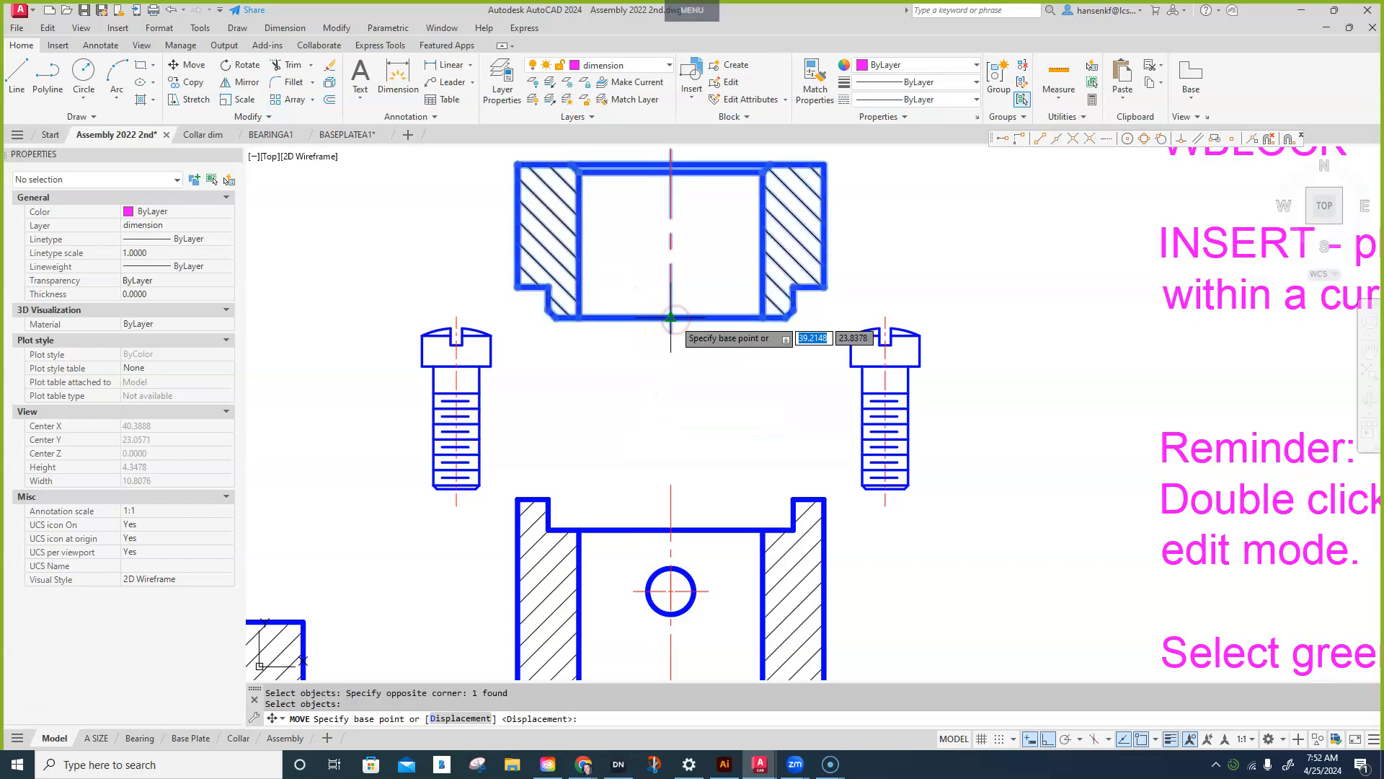
{"action": "left_click", "coordinate": [672, 318]}
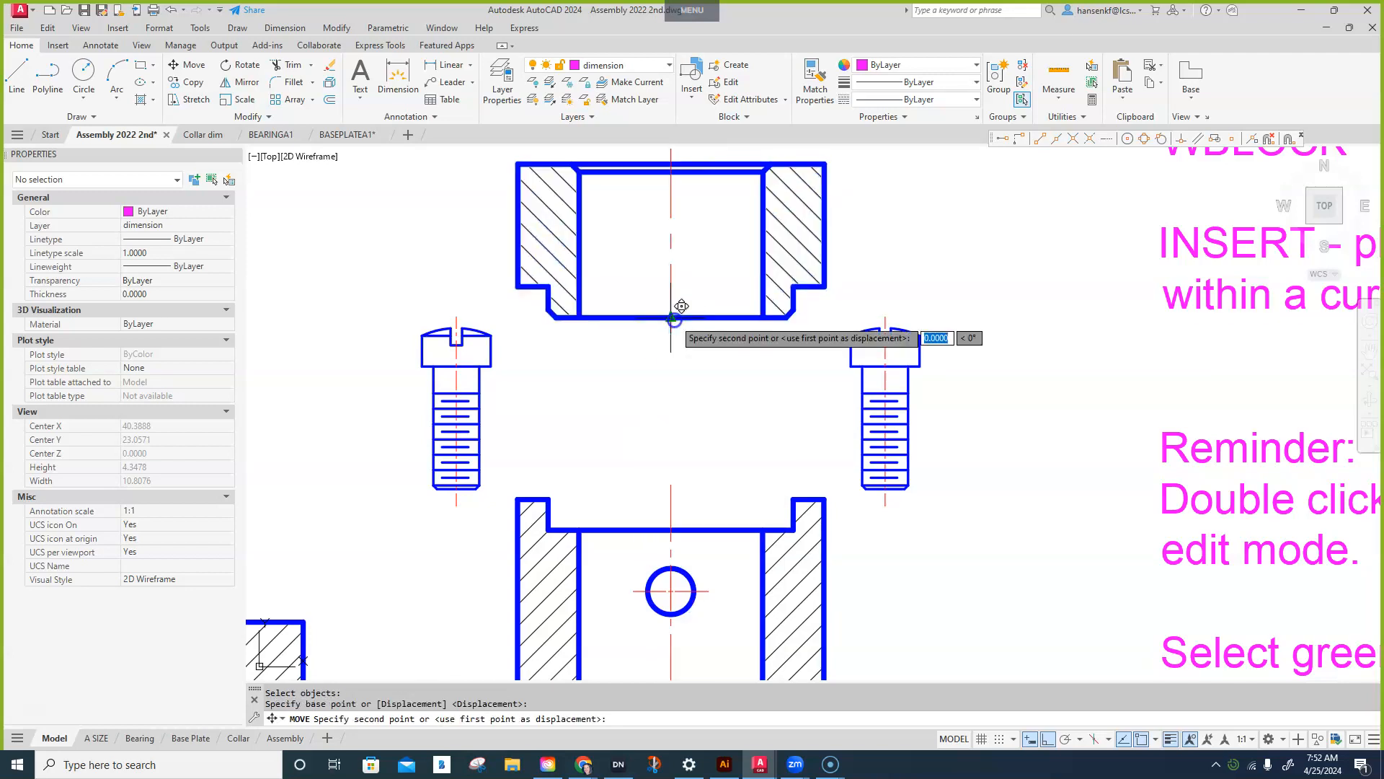
{"action": "left_click", "coordinate": [670, 531]}
- Move both screws straight down with a perpendicular snap so their heads seat on the bearing's counterbore surfaces
{"action": "middle_click_drag", "start_coordinate": [658, 571], "coordinate": [673, 438]}
{"action": "right_click", "coordinate": [859, 376]}
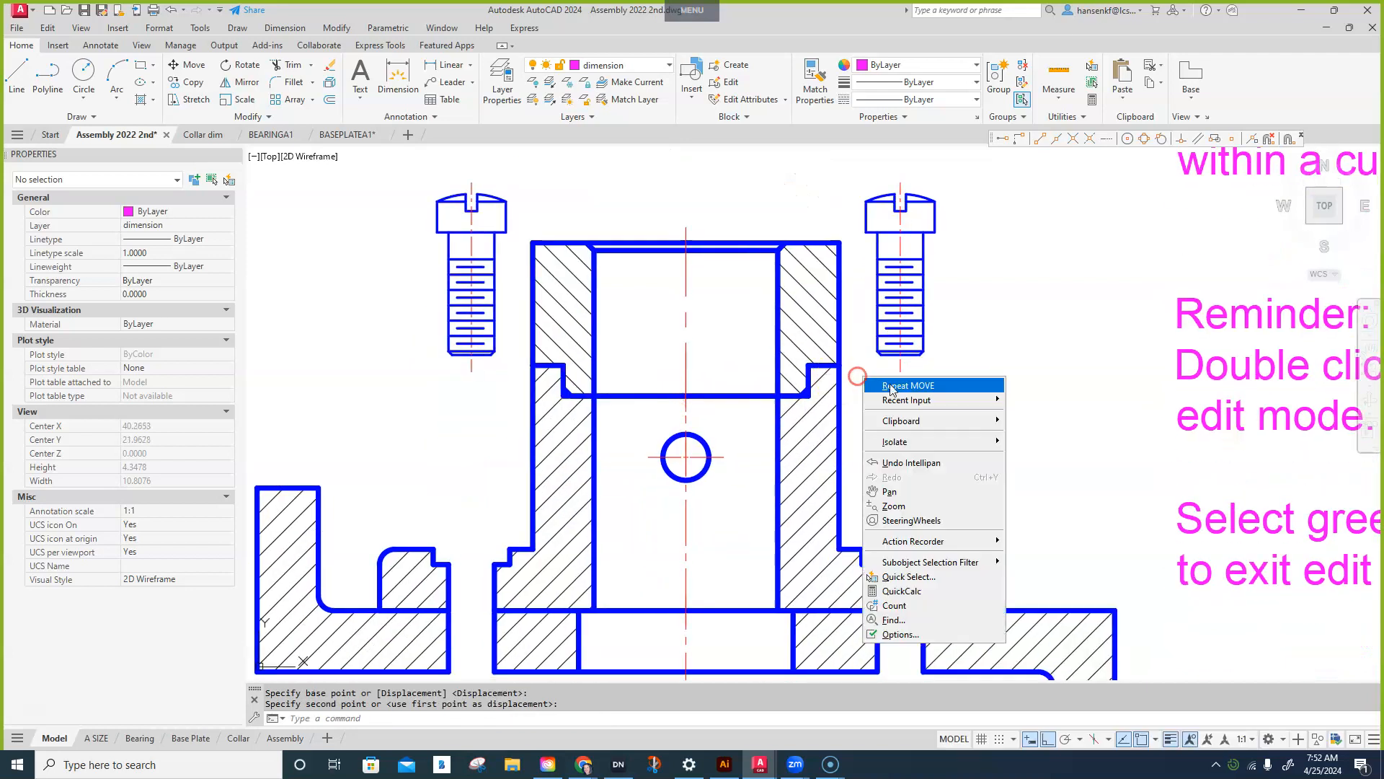
{"action": "left_click", "coordinate": [908, 385]}
{"action": "left_click", "coordinate": [894, 311]}
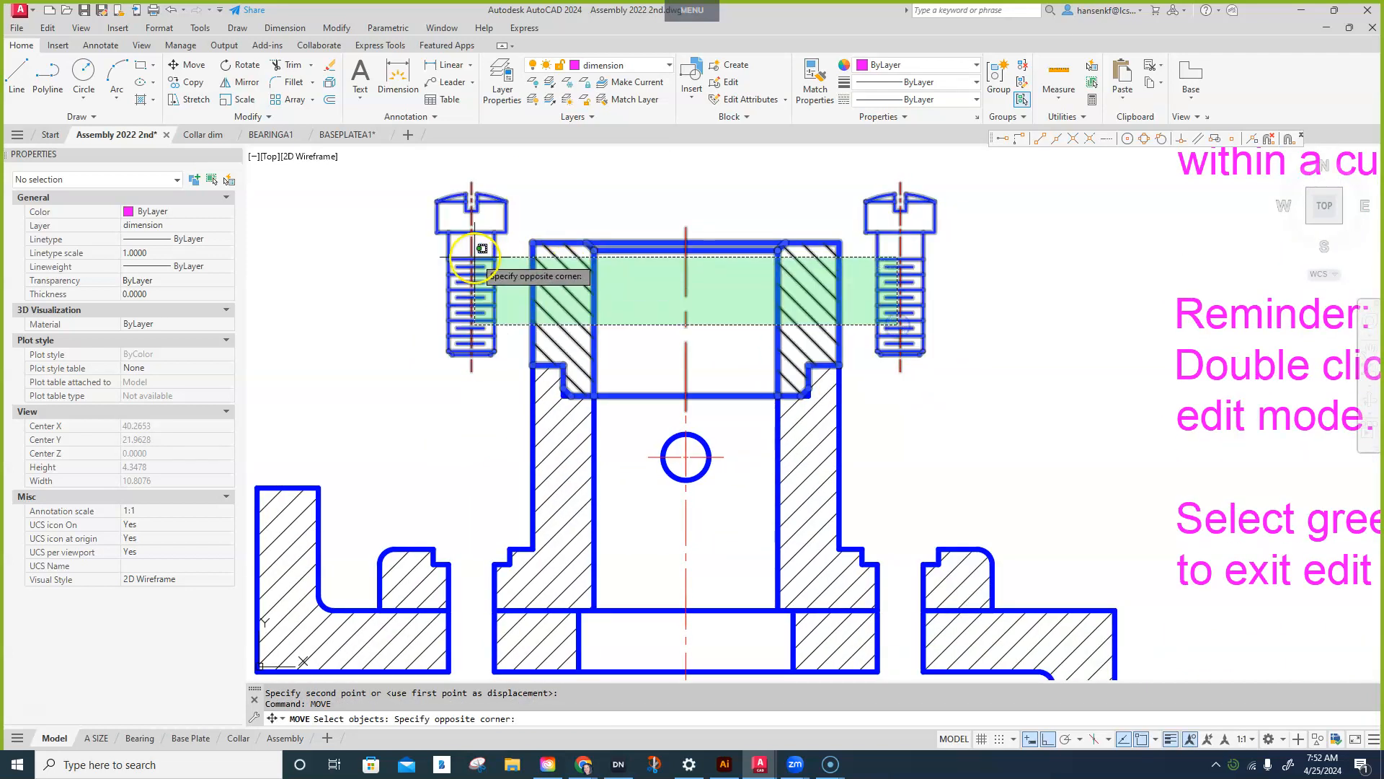
{"action": "left_click", "coordinate": [881, 330]}
{"action": "left_click", "coordinate": [505, 278]}
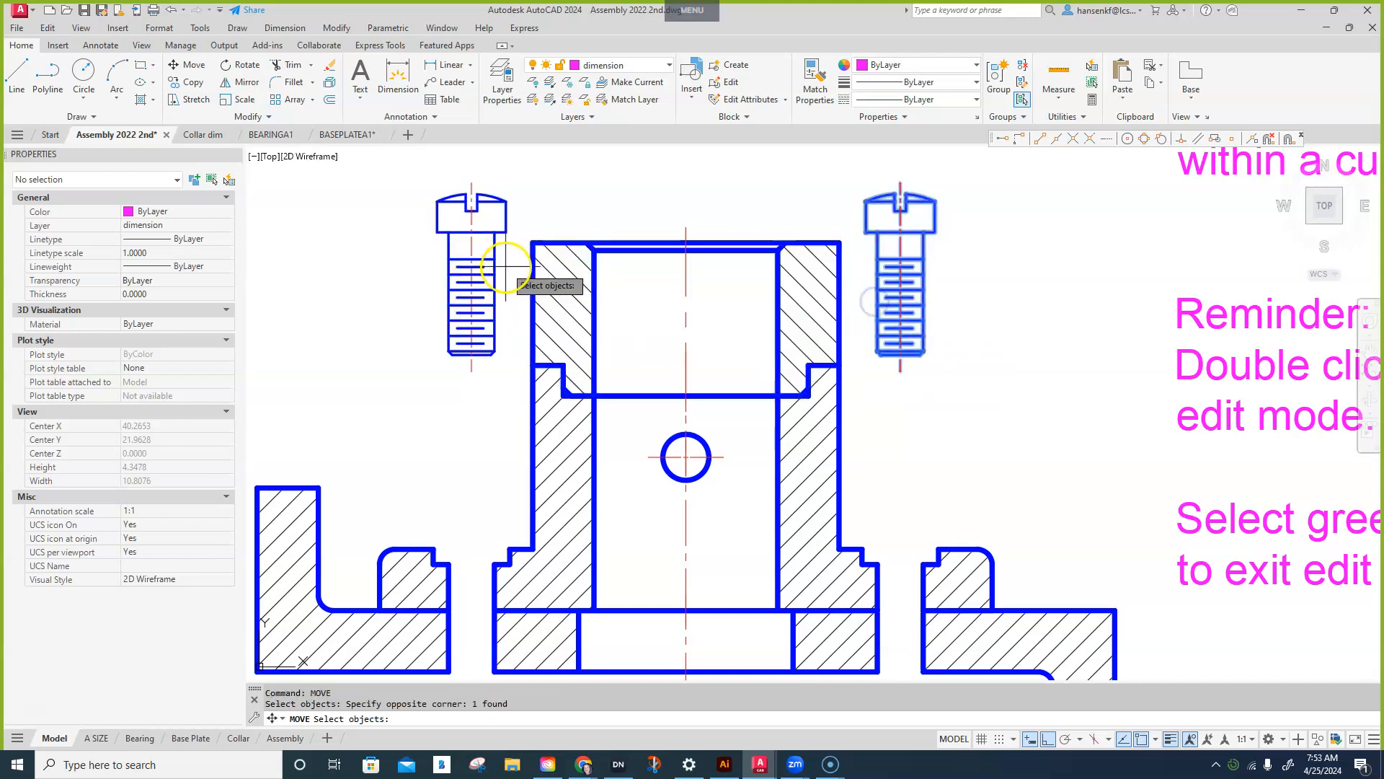
{"action": "left_click", "coordinate": [451, 295]}
{"action": "key", "text": "Return"}
{"action": "left_click", "coordinate": [472, 231]}
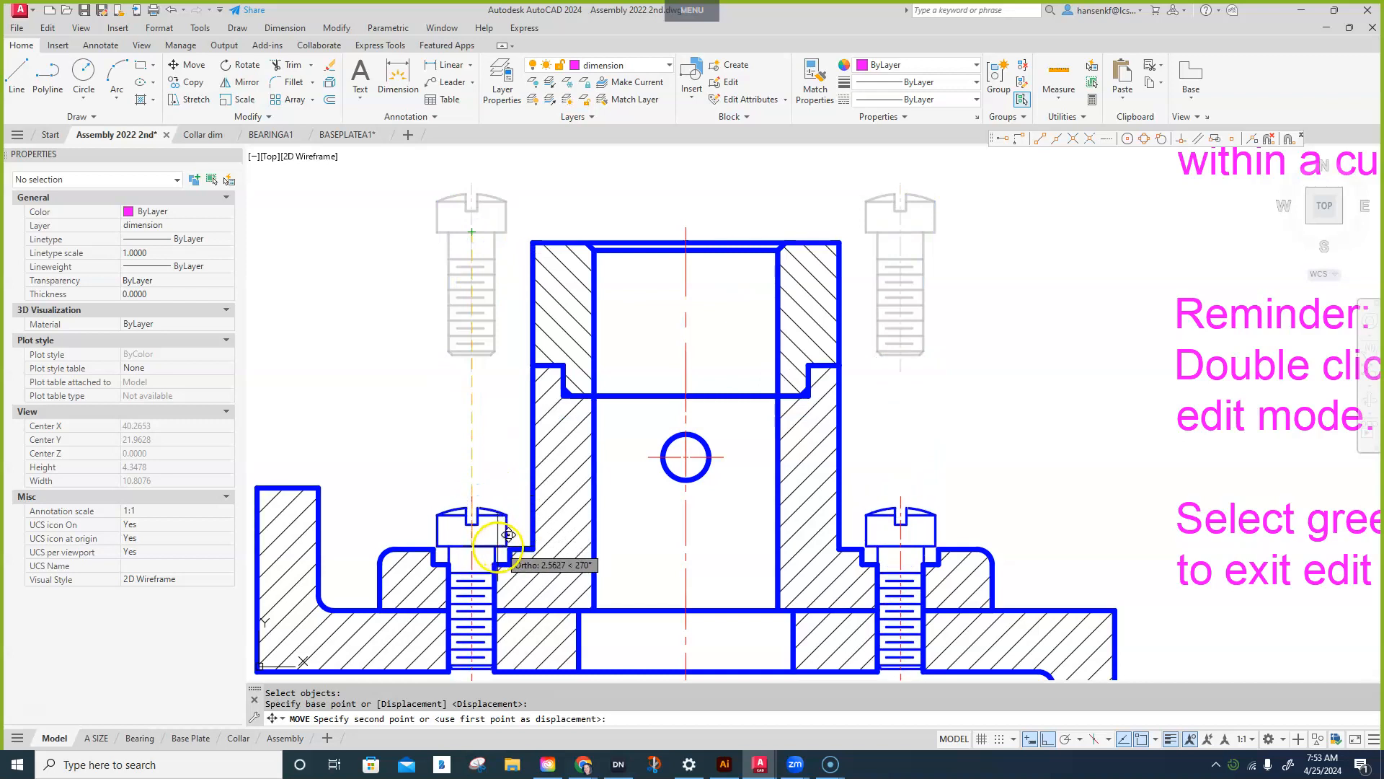
{"action": "scroll", "coordinate": [519, 552], "scroll_direction": "up", "scroll_amount": 6}
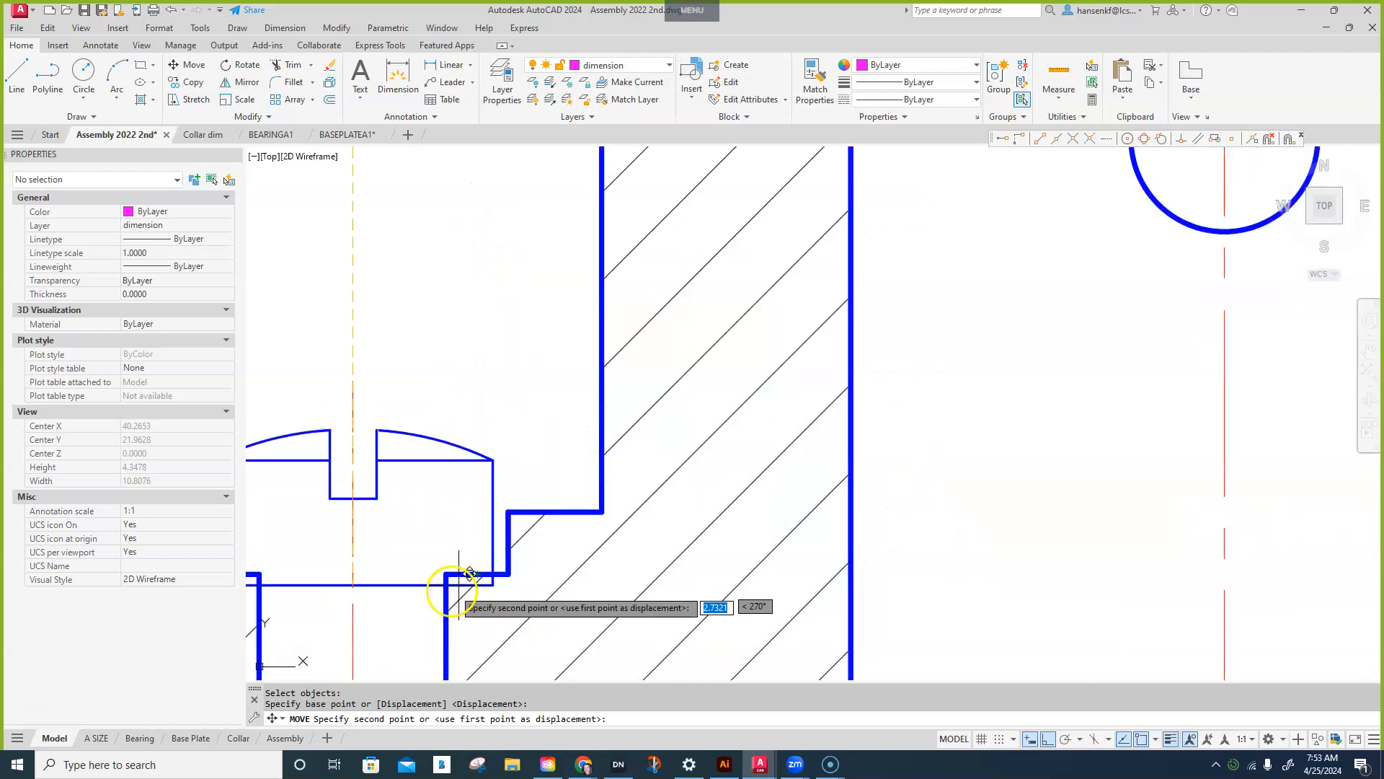
{"action": "type", "text": "prt"}
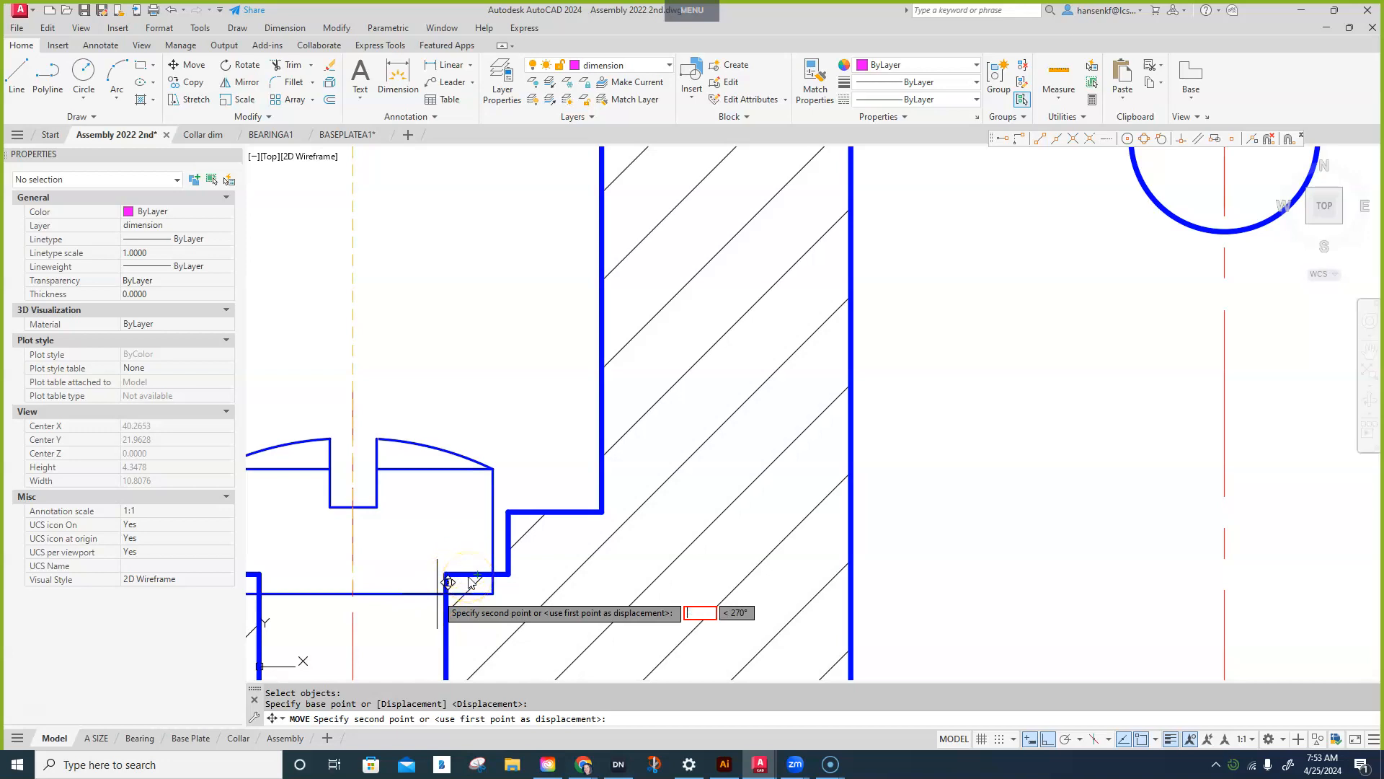
{"action": "key", "text": "Return"}
{"action": "left_click", "coordinate": [467, 577]}
{"action": "scroll", "coordinate": [494, 558], "scroll_direction": "down", "scroll_amount": 6}
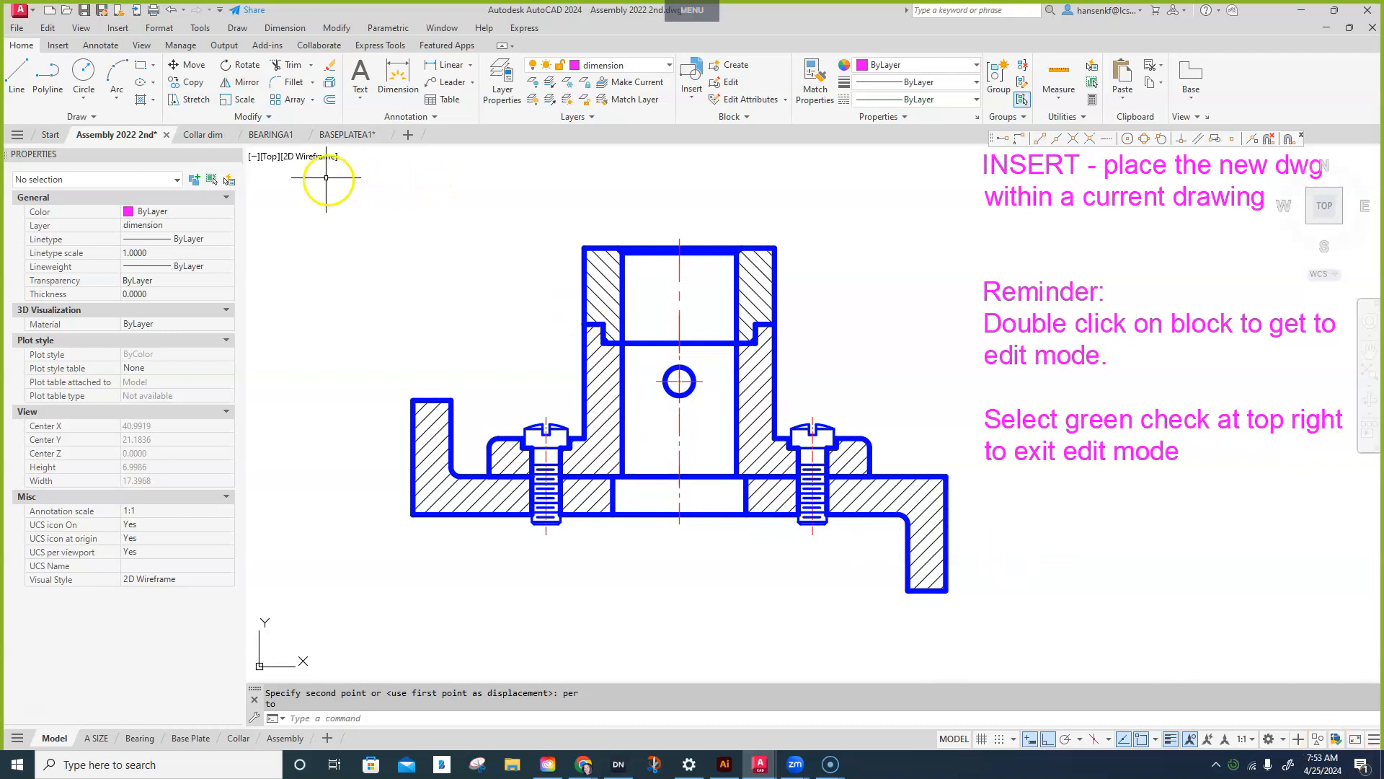
- Look over the BEARINGA1 drawing, then return to Assembly 2022 2nd to examine the WBLOCK and INSERT notes
{"action": "left_click", "coordinate": [272, 135]}
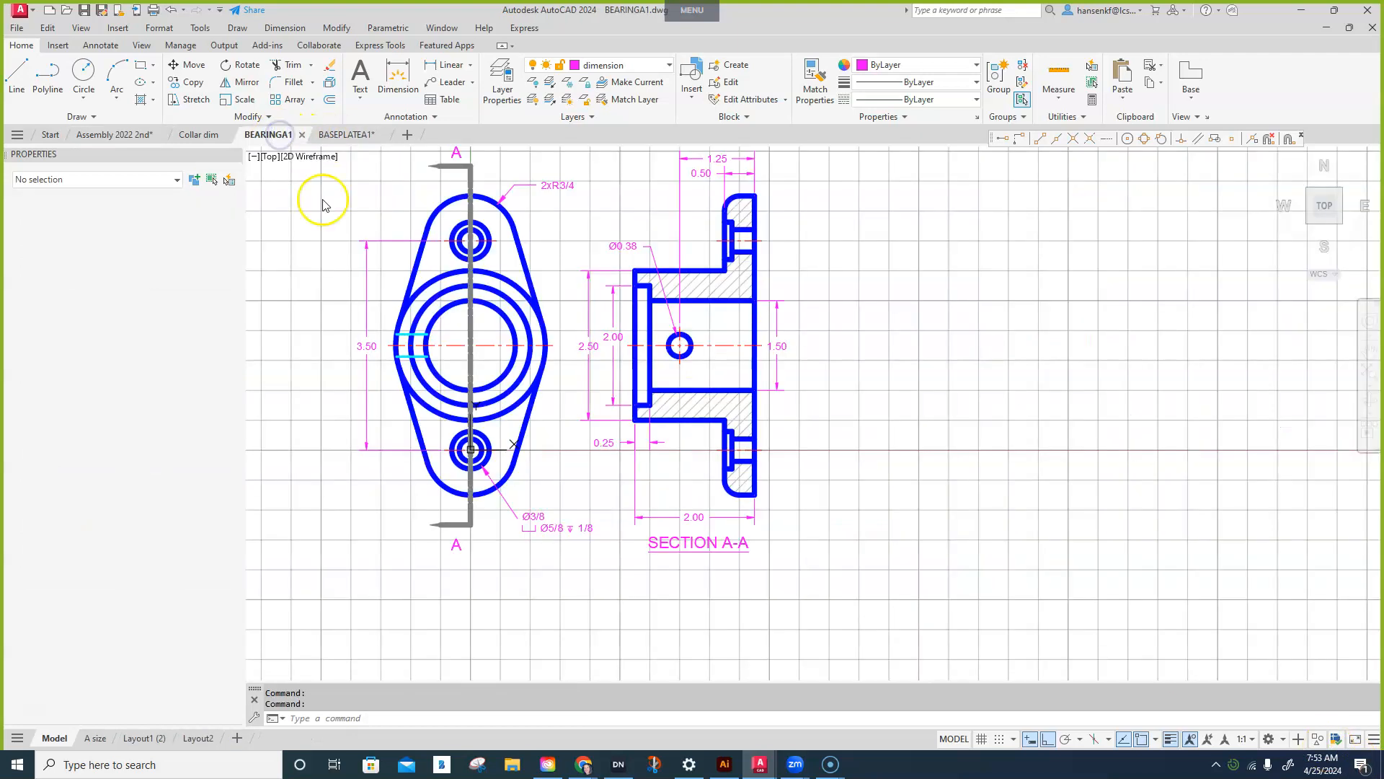
{"action": "middle_click_drag", "start_coordinate": [697, 405], "coordinate": [764, 513]}
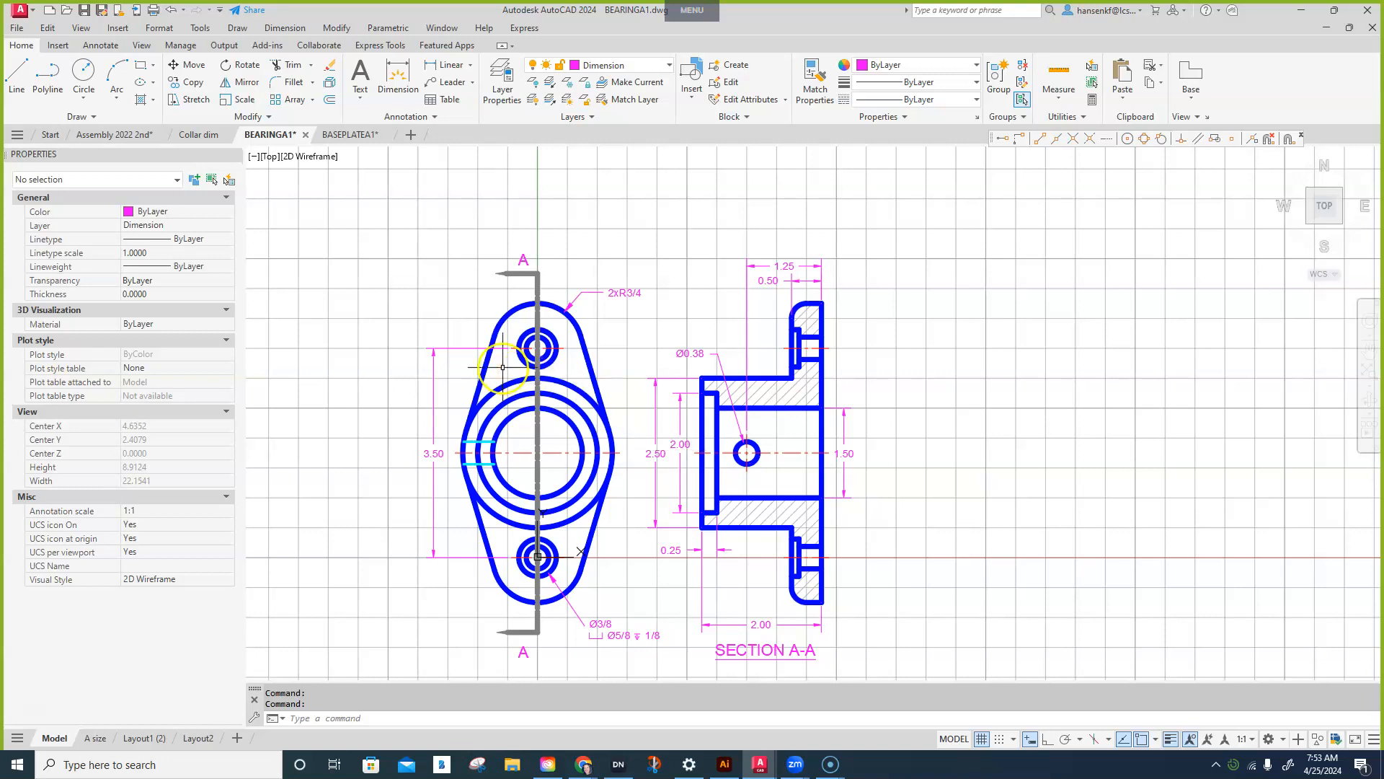
{"action": "left_click", "coordinate": [115, 136]}
{"action": "mouse_move", "coordinate": [1380, 494]}
{"action": "middle_mouse_down"}
{"action": "mouse_move", "coordinate": [1333, 524]}
{"action": "mouse_move", "coordinate": [1284, 594]}
{"action": "middle_mouse_up"}
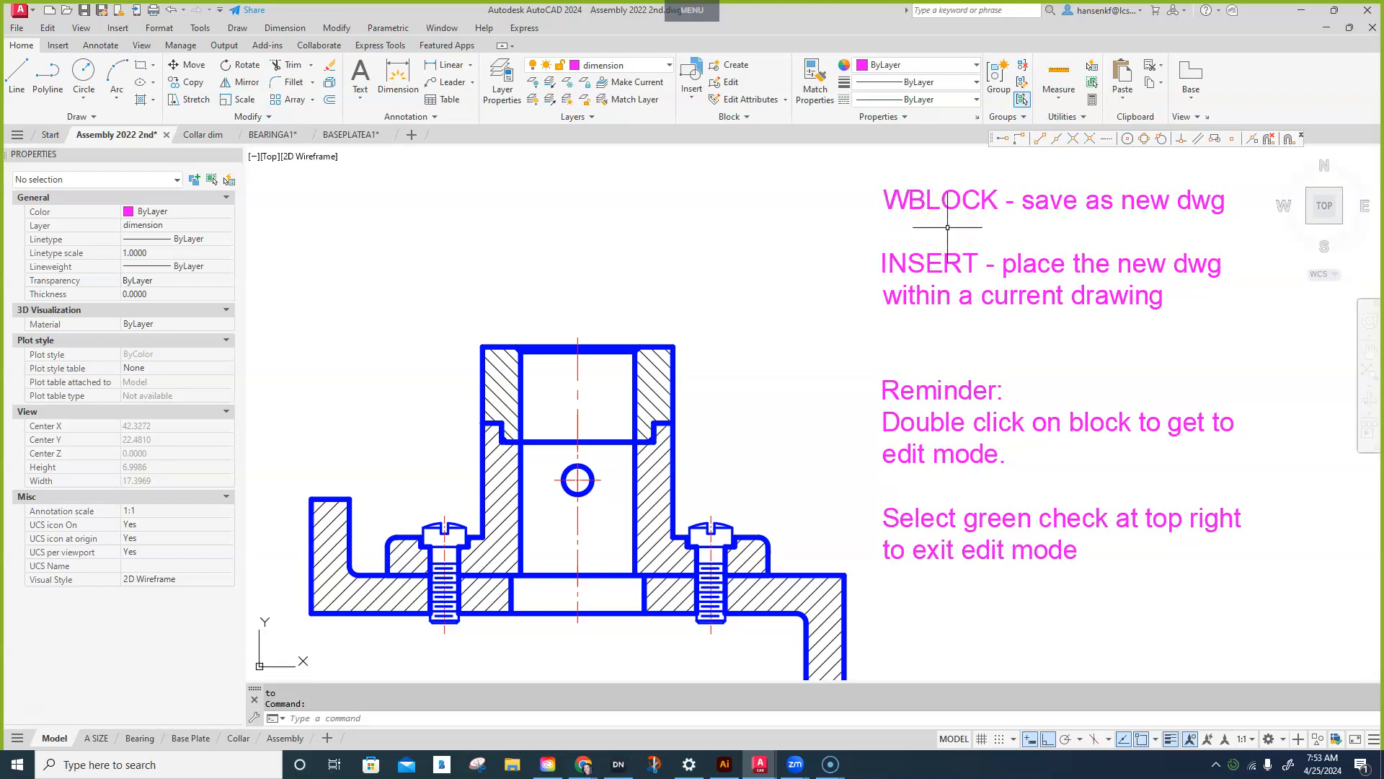
{"action": "left_click", "coordinate": [948, 206]}
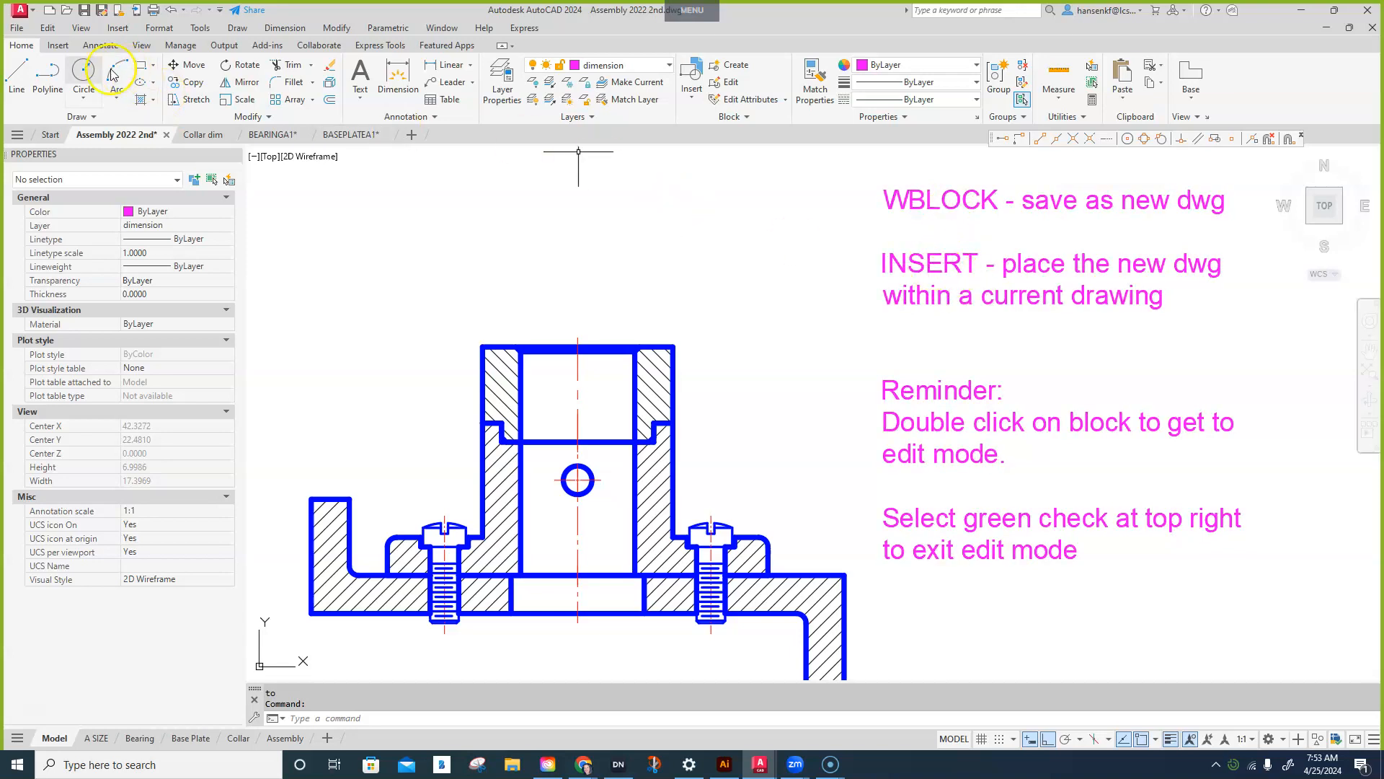
- Examine the Insert Block command and the Write Block option of the block creation tools
{"action": "left_click", "coordinate": [58, 46]}
{"action": "left_click", "coordinate": [20, 95]}
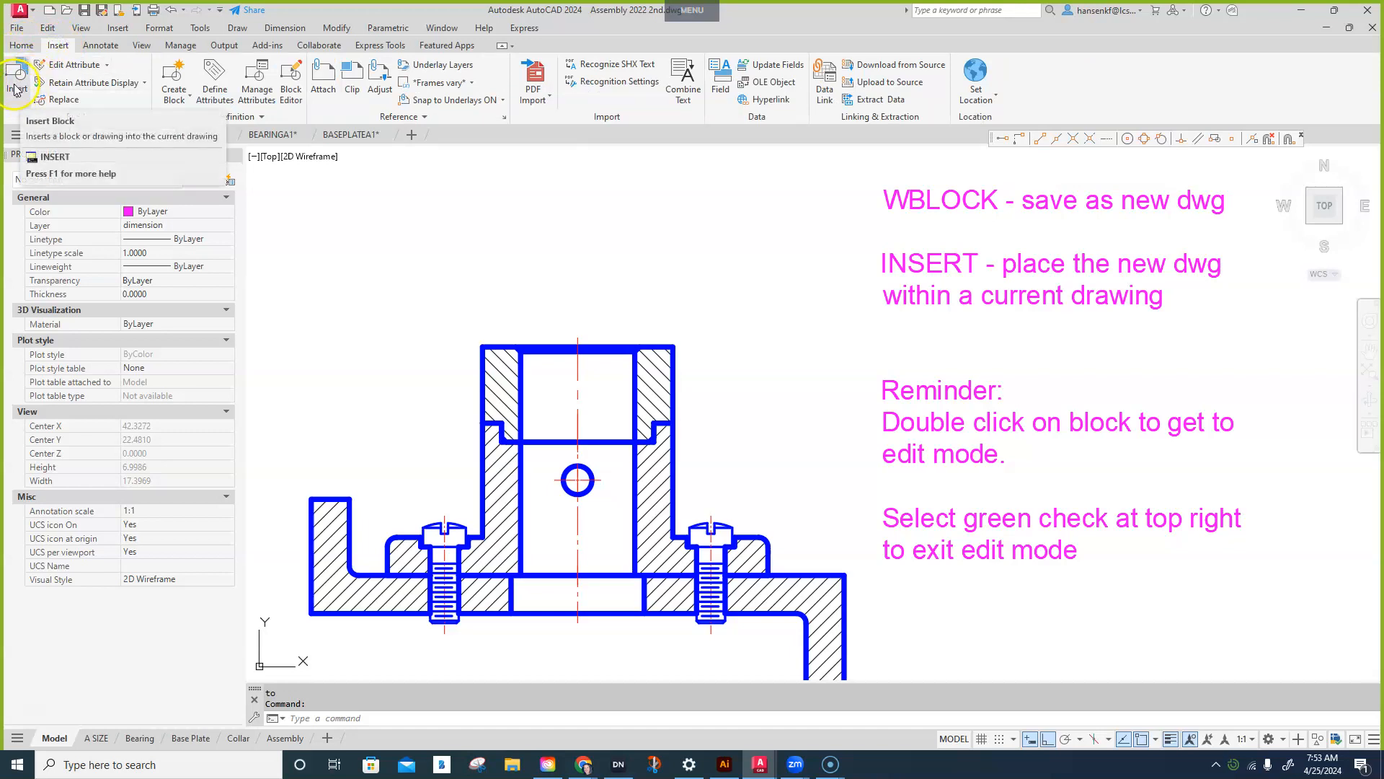
{"action": "left_click", "coordinate": [174, 101]}
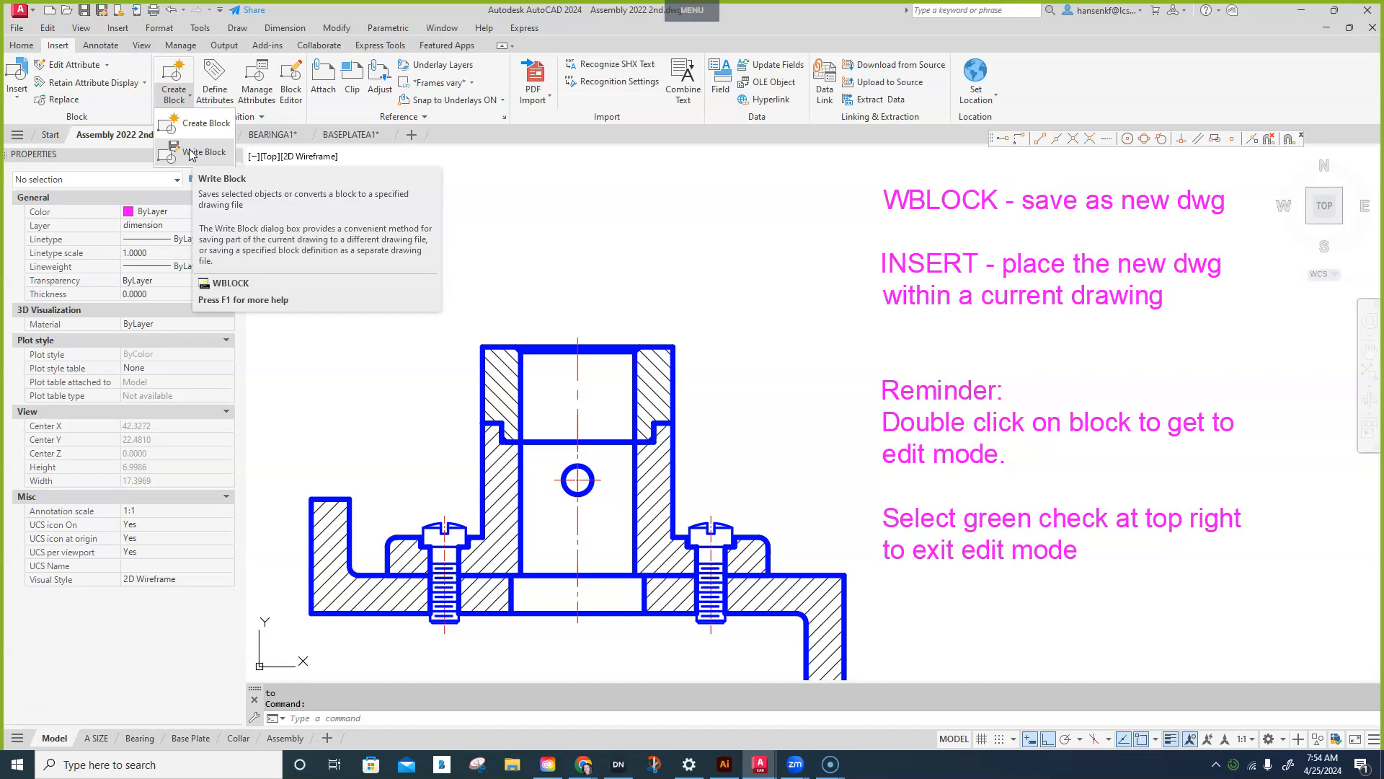
- Switch to the BEARINGA1 drawing and display its model space
{"action": "mouse_move", "coordinate": [268, 135]}
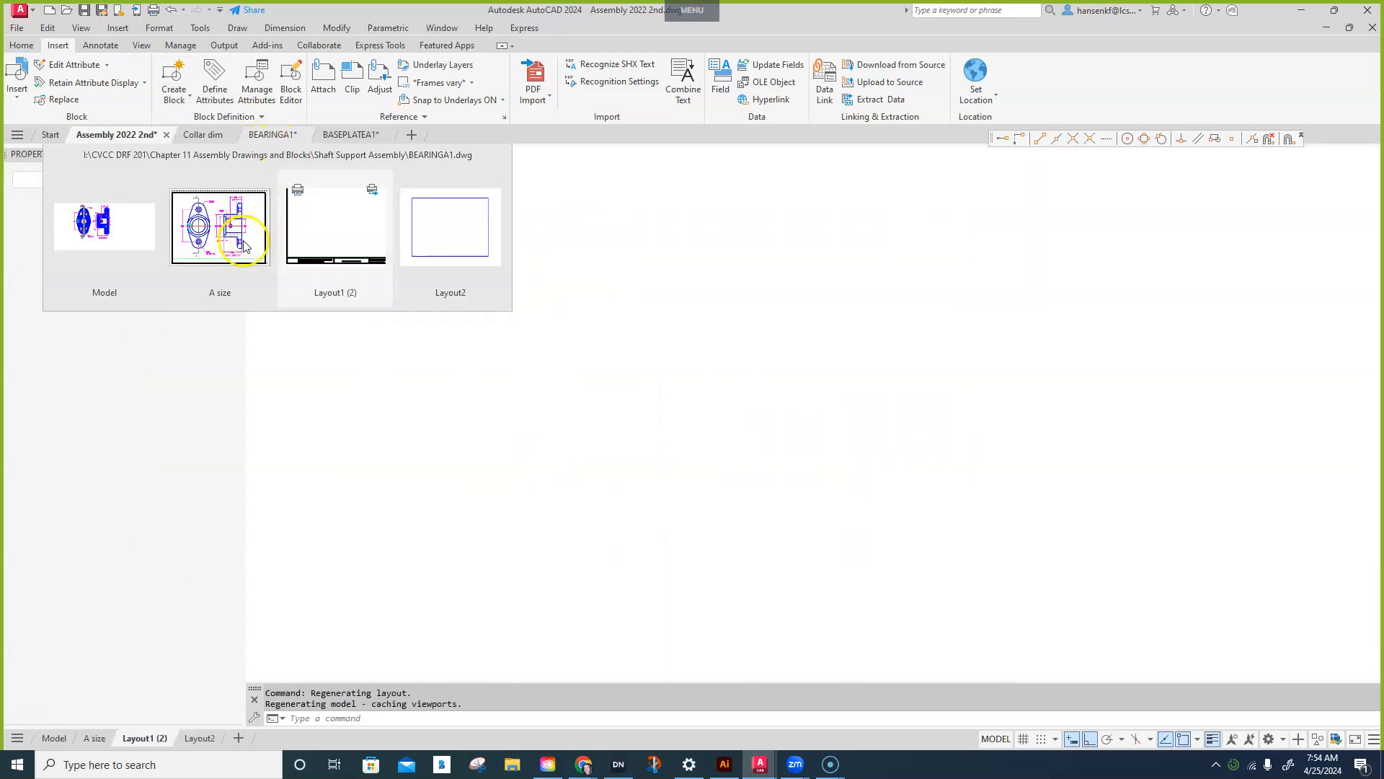
{"action": "left_click", "coordinate": [244, 245]}
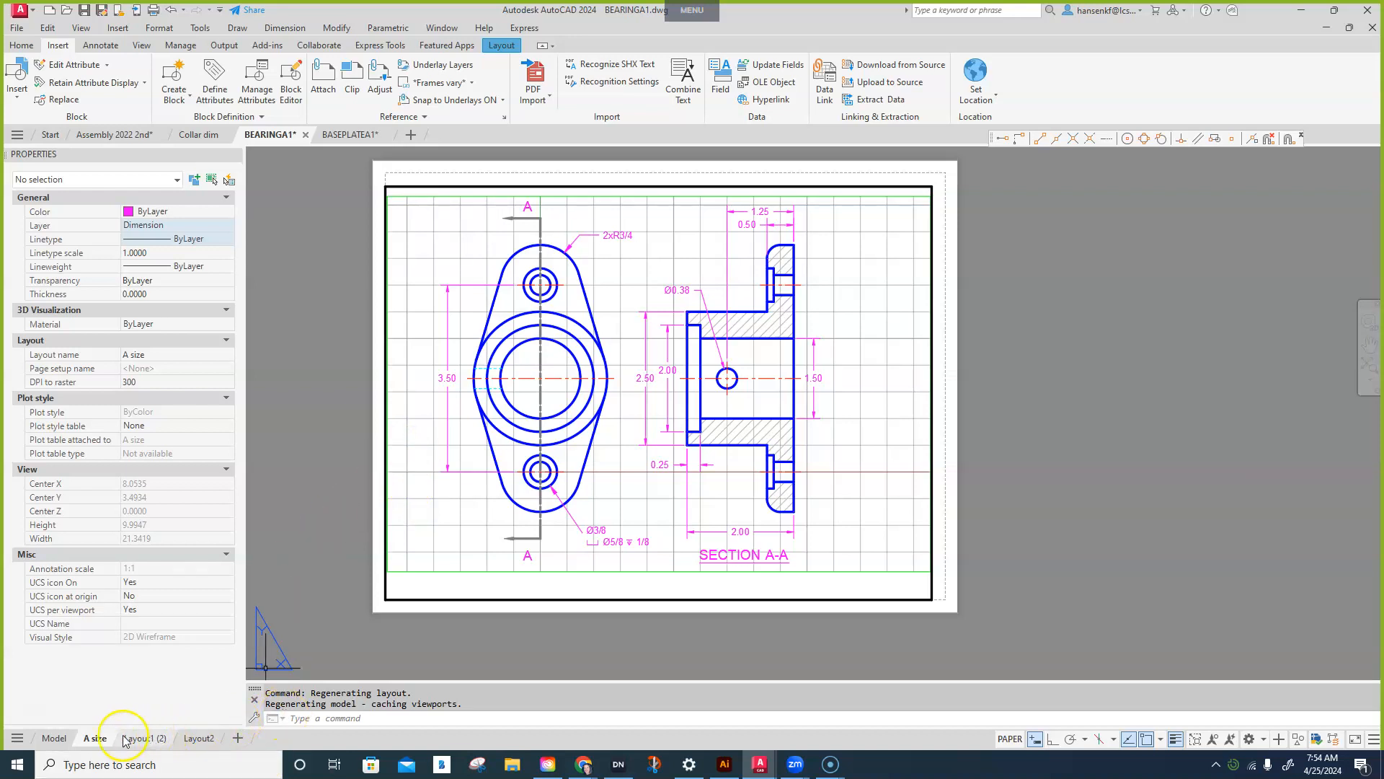
{"action": "mouse_move", "coordinate": [52, 739]}
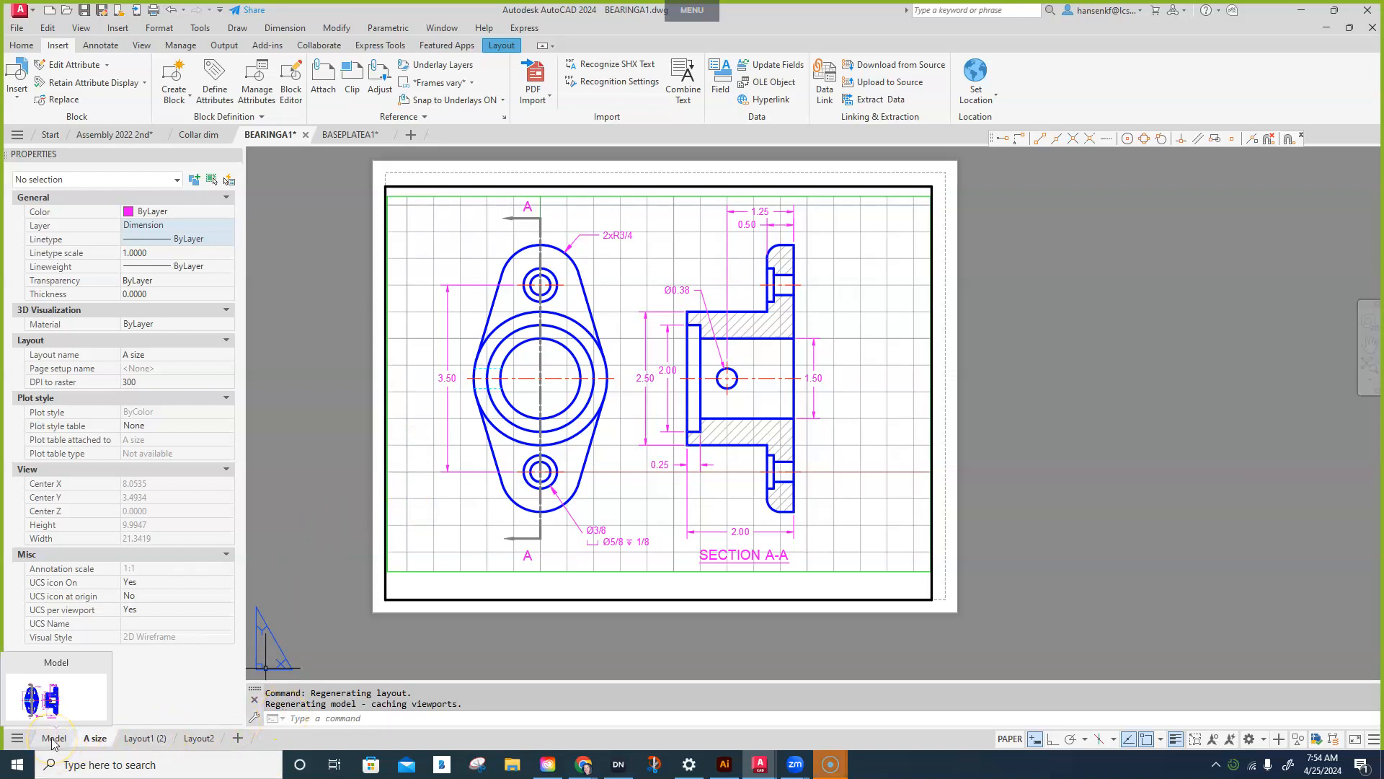
{"action": "left_click", "coordinate": [52, 739]}
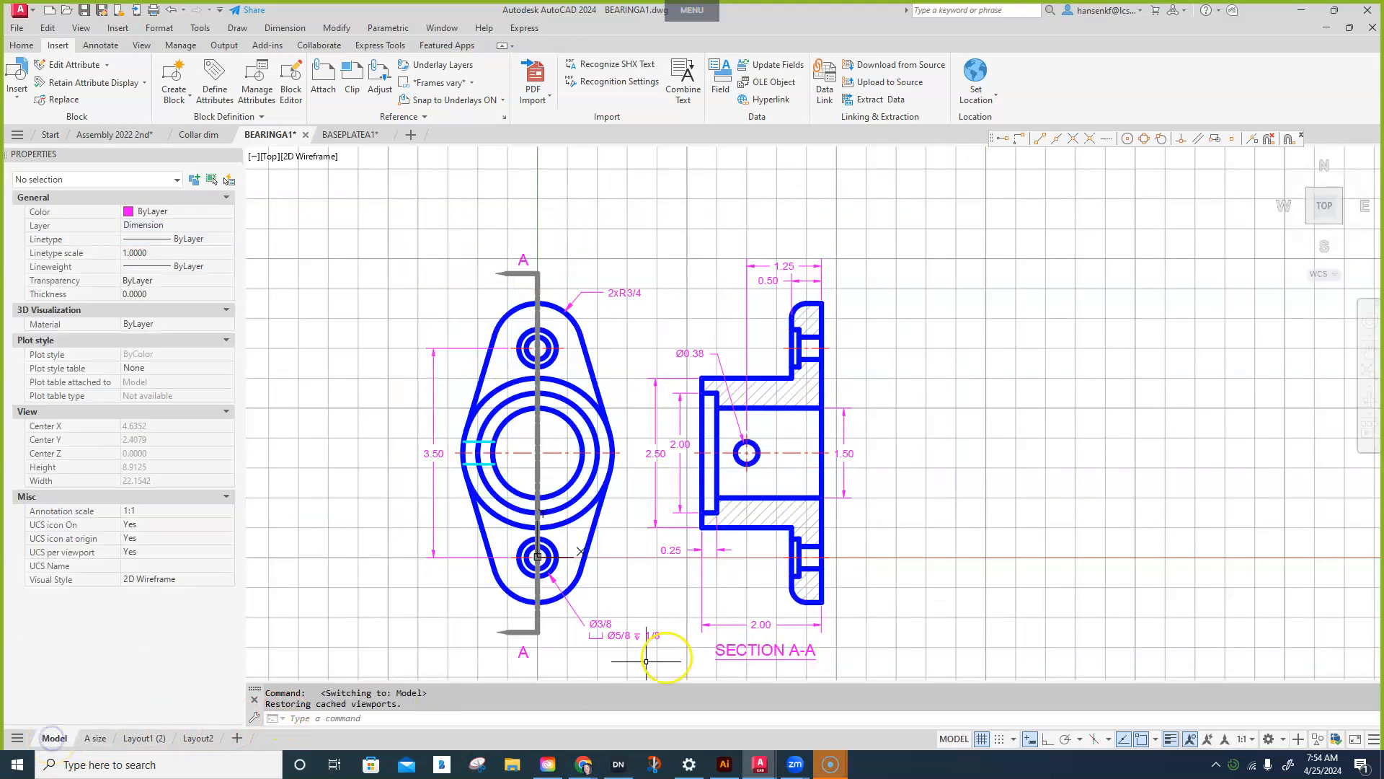
{"action": "middle_click_drag", "start_coordinate": [657, 480], "coordinate": [656, 436]}
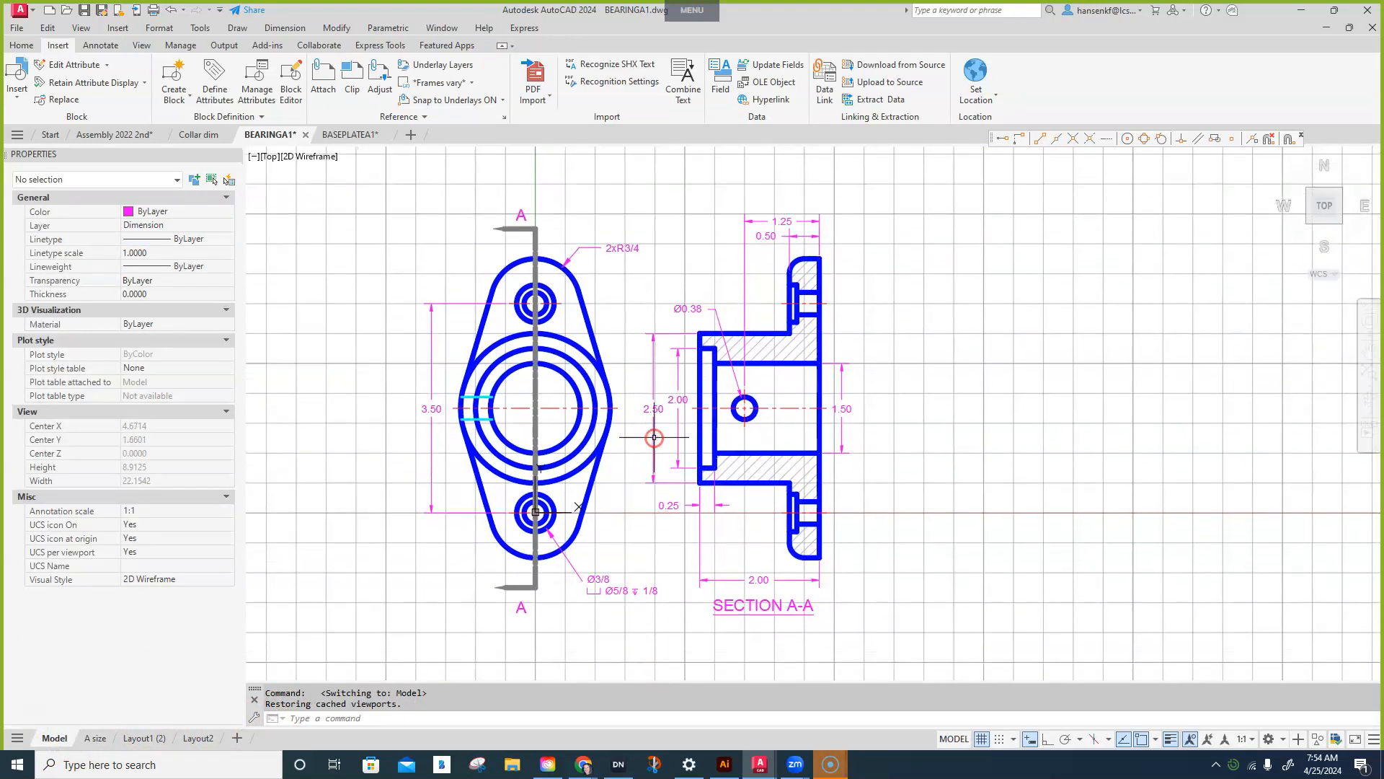
- Turn off the Dimension layer and make Object Lines the current layer
{"action": "left_click", "coordinate": [21, 45]}
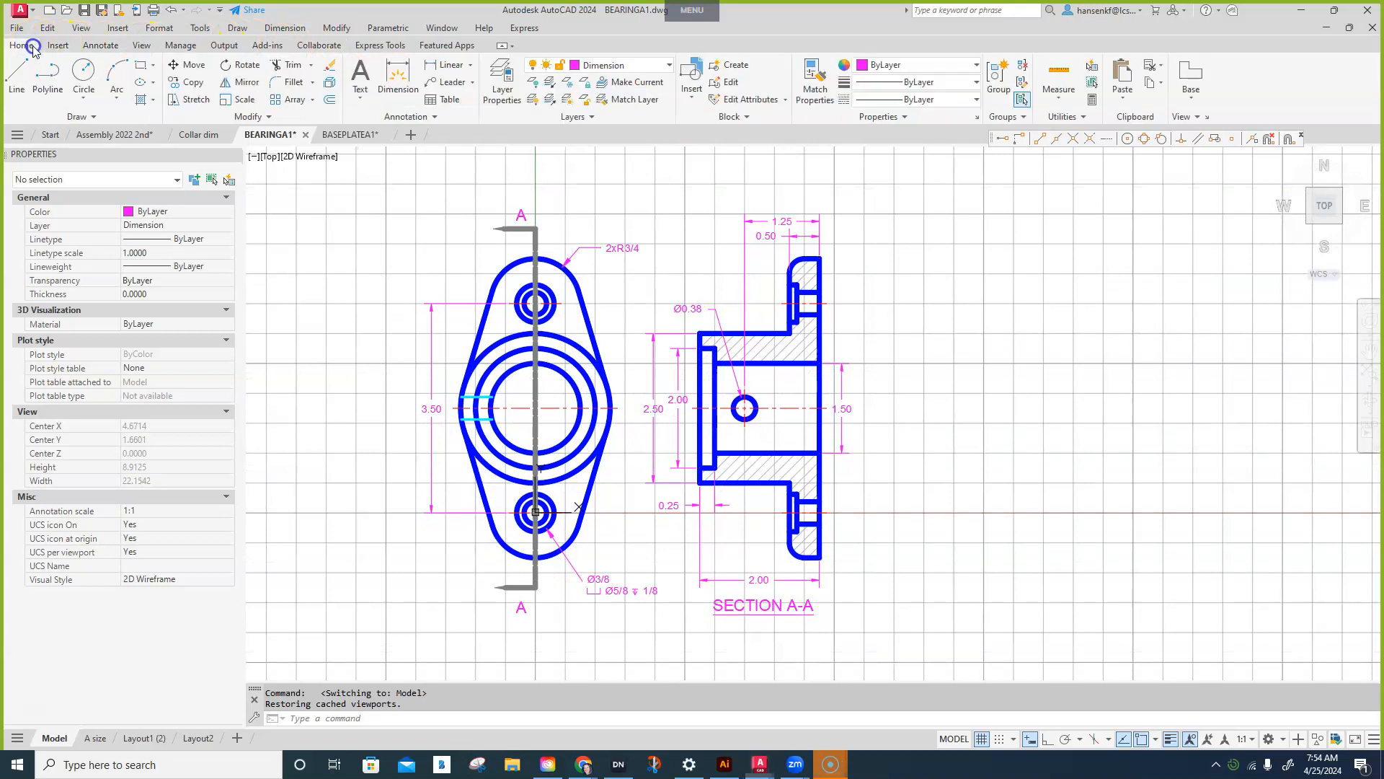
{"action": "left_click", "coordinate": [660, 66]}
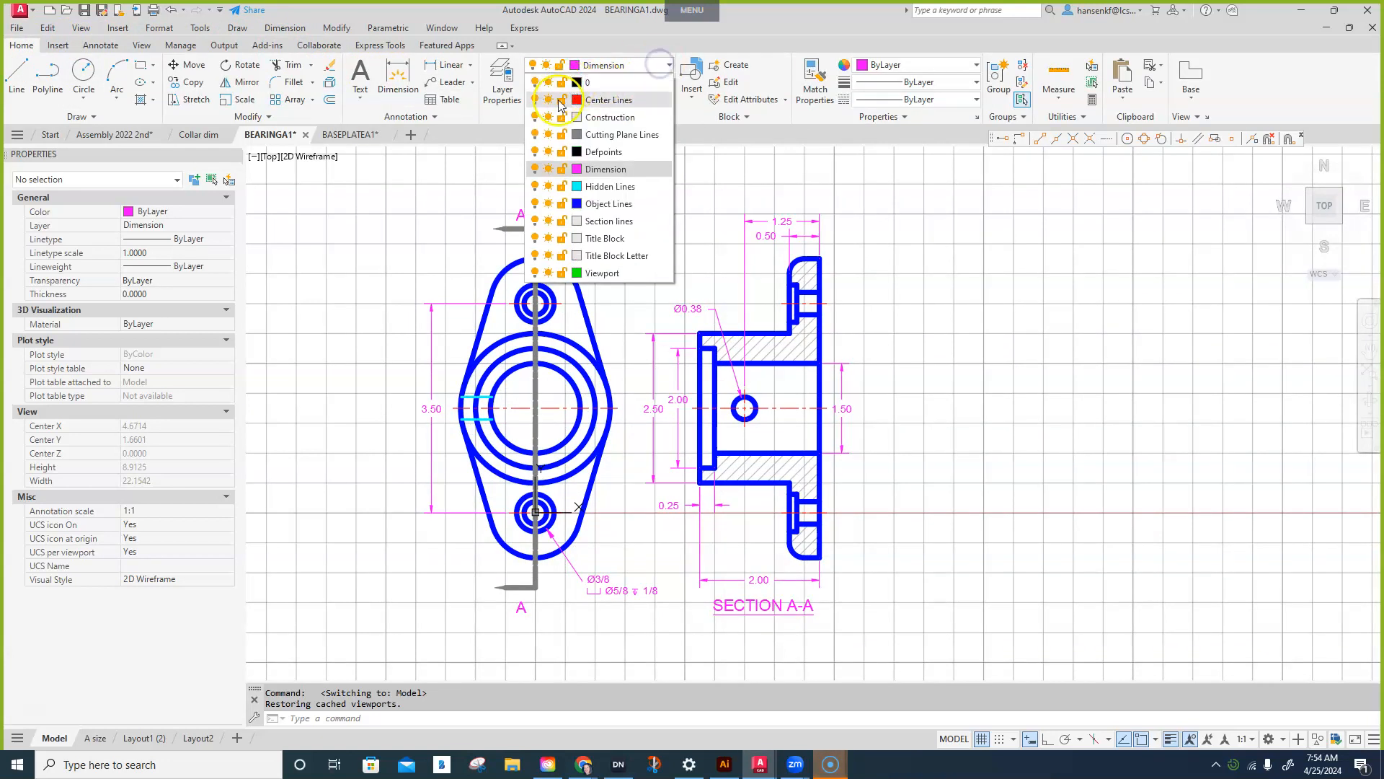
{"action": "left_click", "coordinate": [535, 169]}
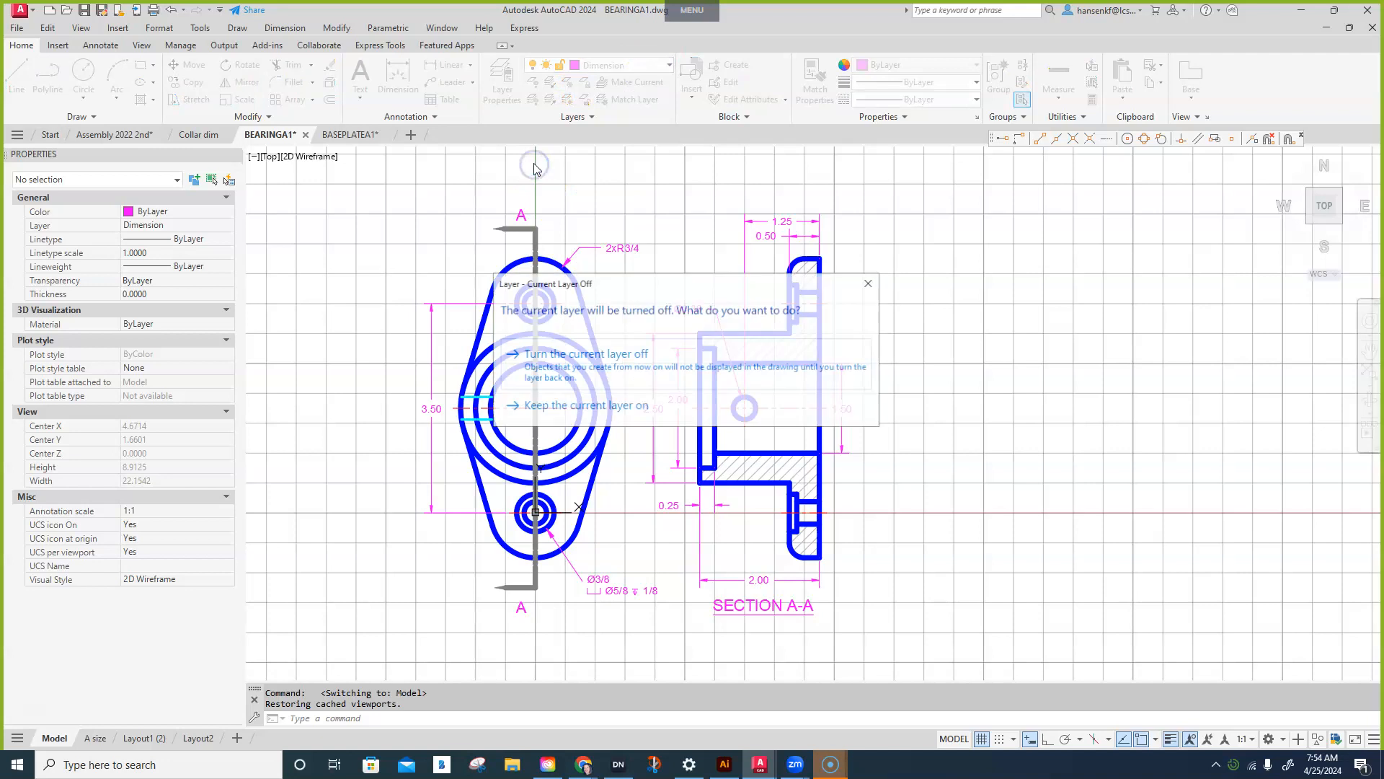
{"action": "left_click", "coordinate": [573, 356]}
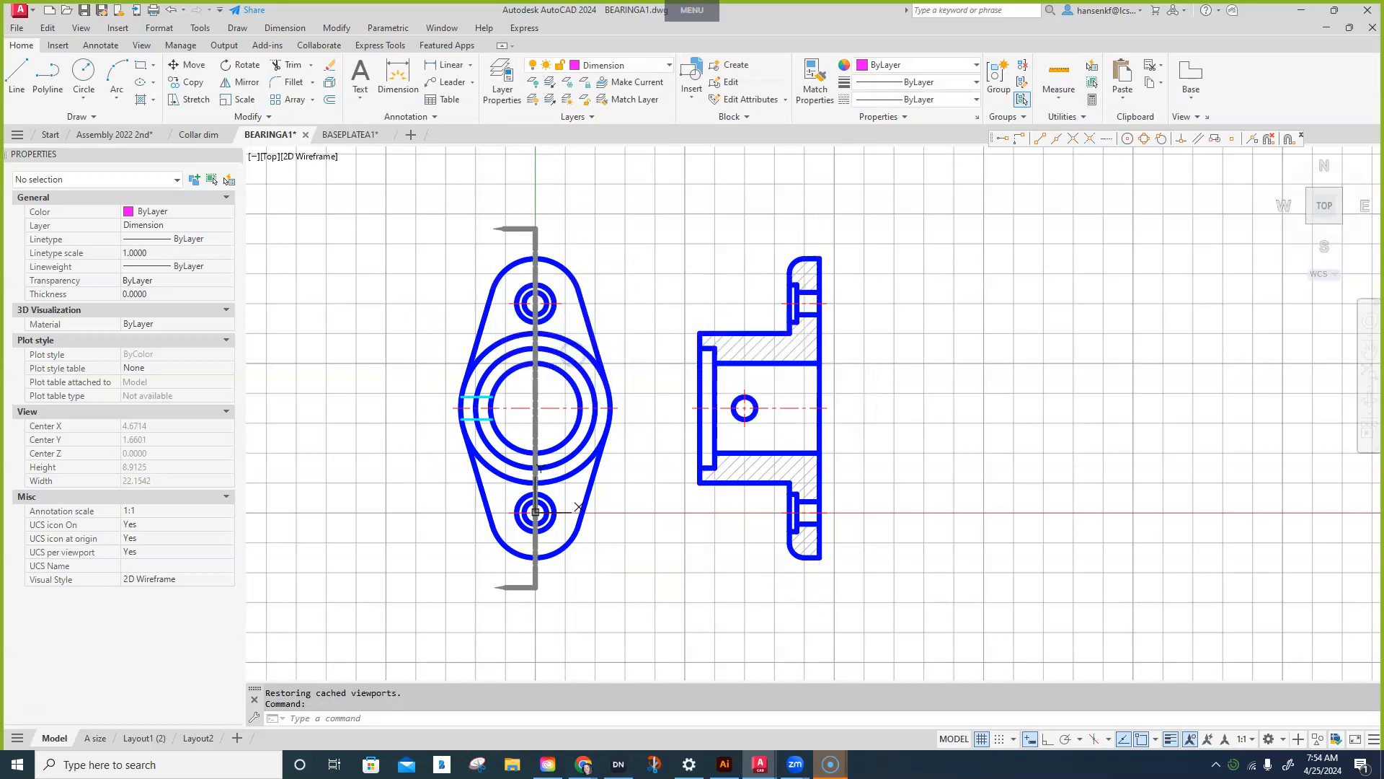
{"action": "left_click", "coordinate": [649, 65]}
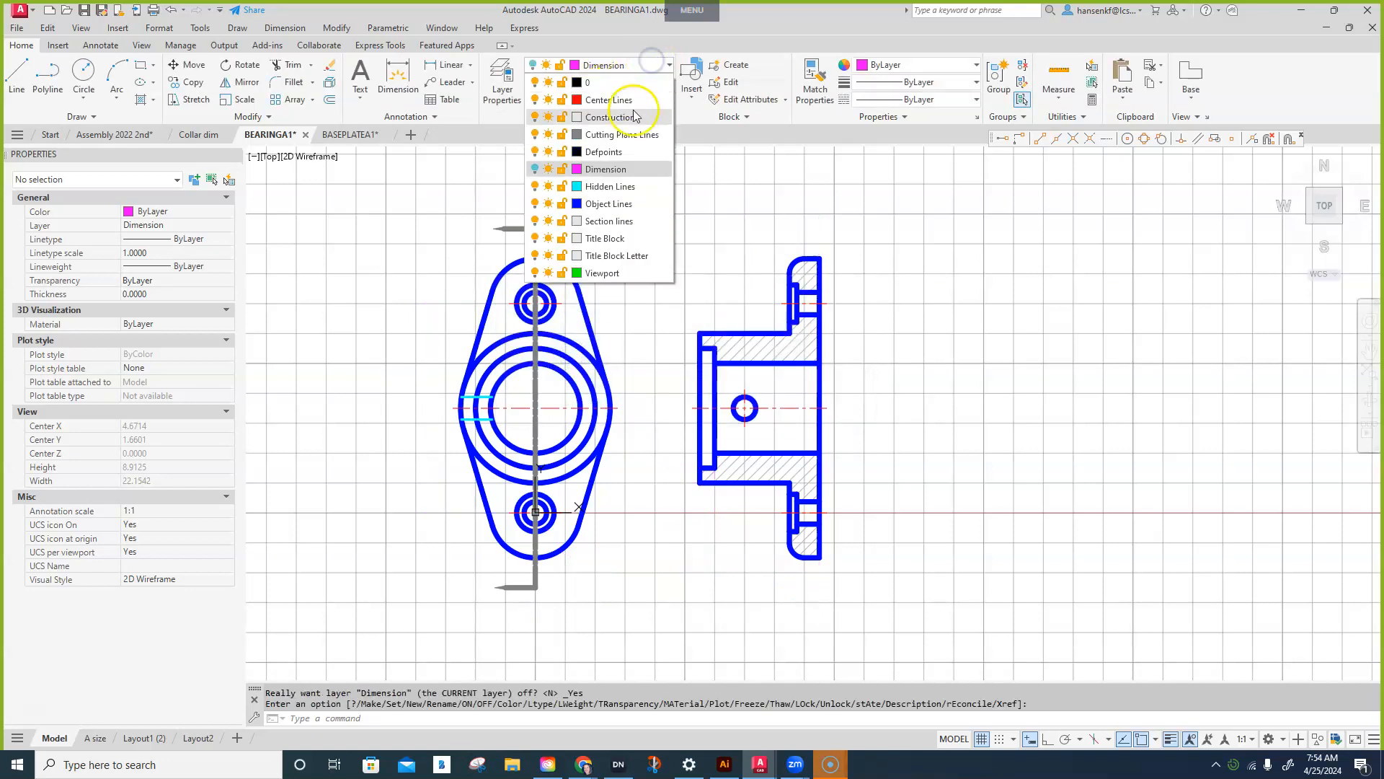
{"action": "left_click", "coordinate": [598, 204]}
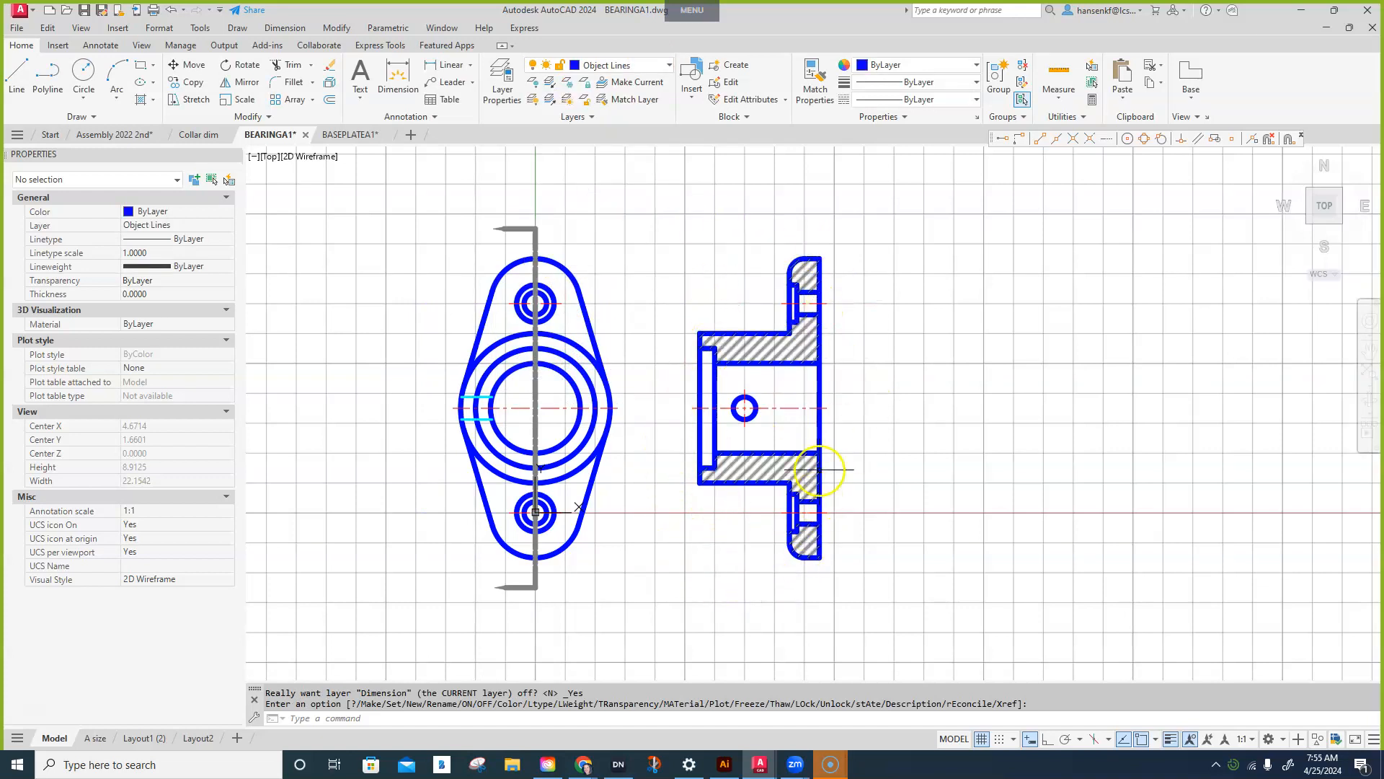
{"action": "left_click", "coordinate": [193, 83]}
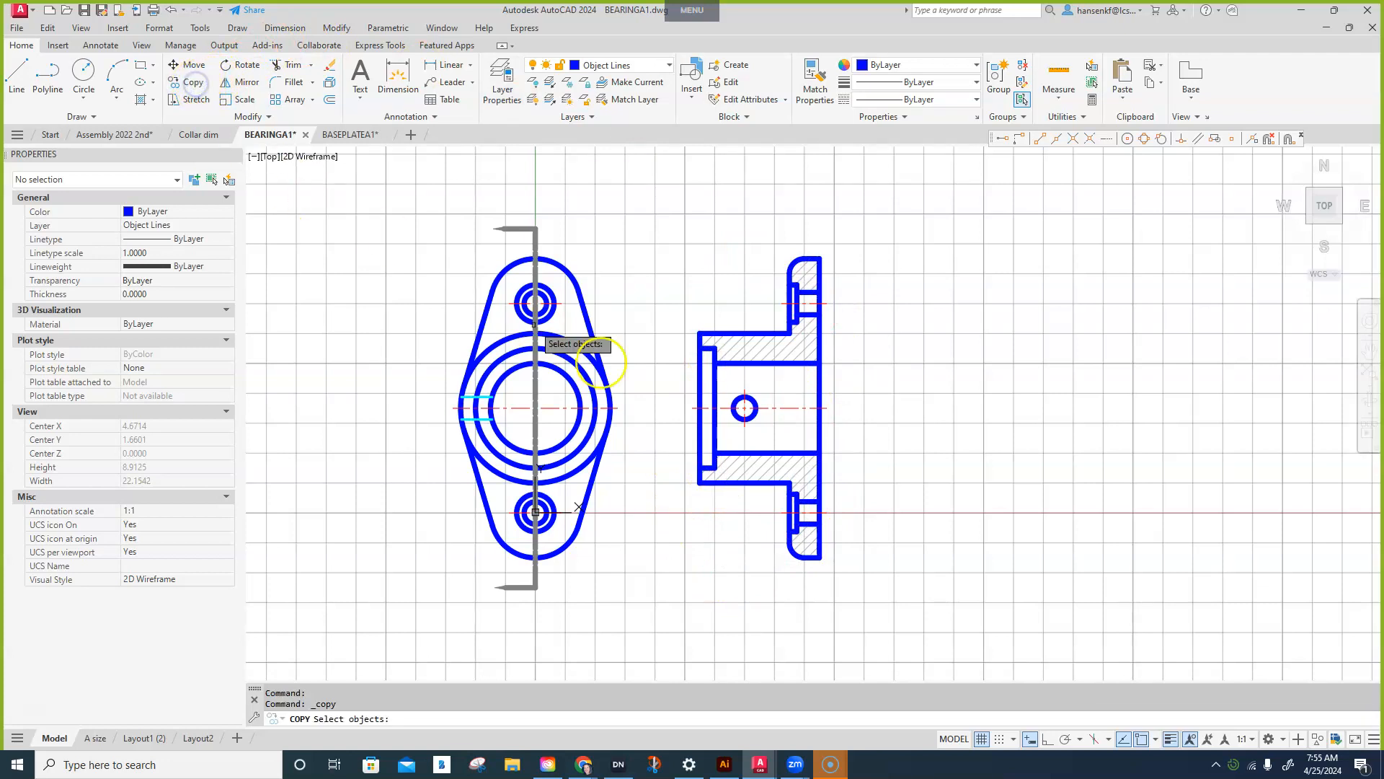
{"action": "left_click", "coordinate": [644, 202]}
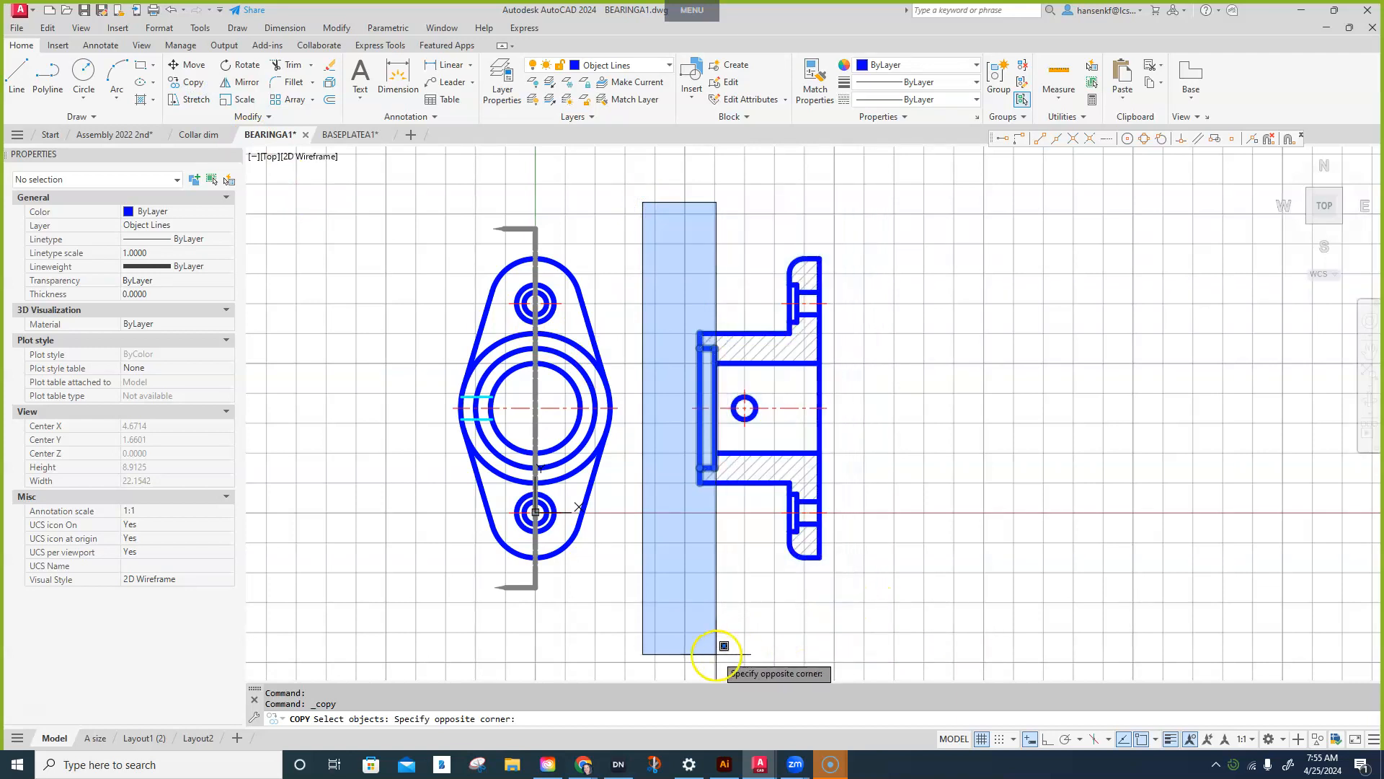
{"action": "key", "text": "Escape"}
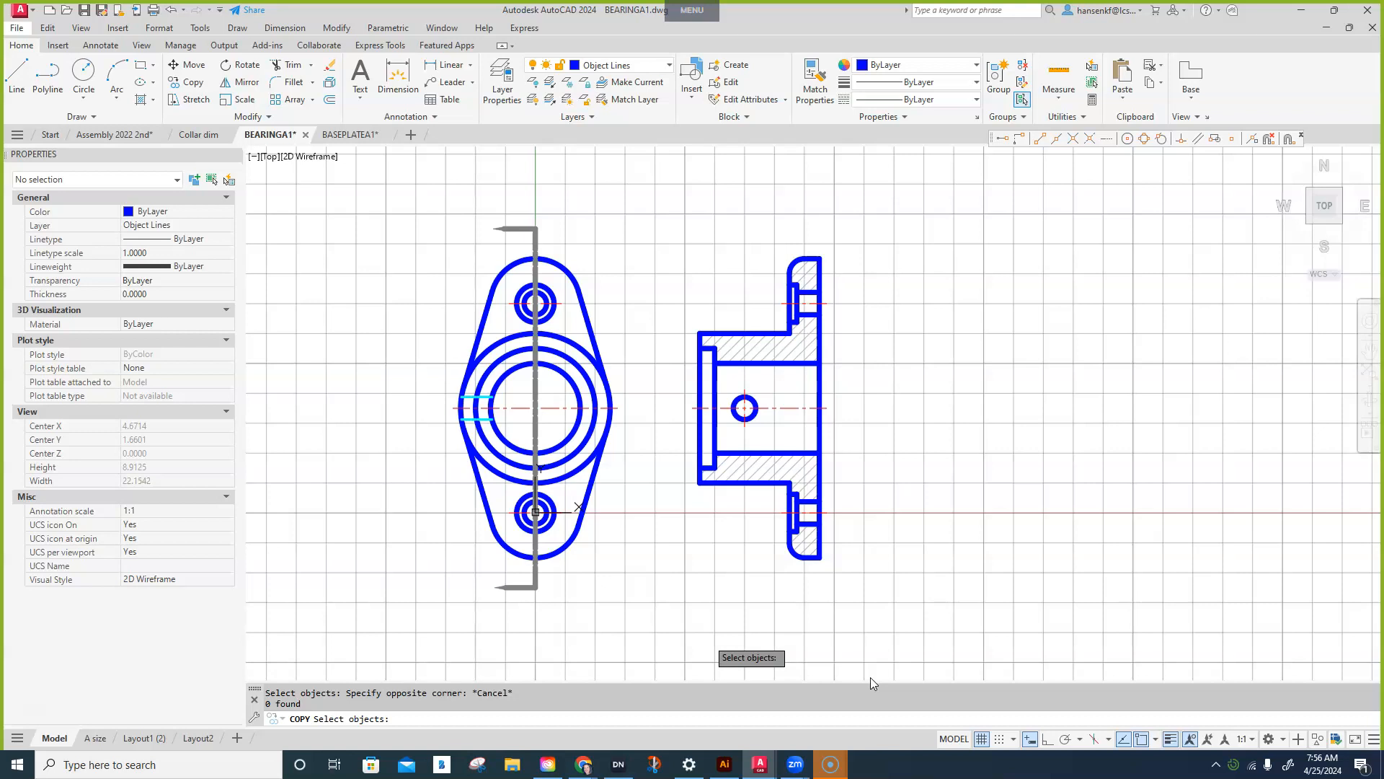
- Start Write Block and set the base point where the section view's horizontal centerline meets the flange's flat outer face
{"action": "left_click", "coordinate": [57, 46]}
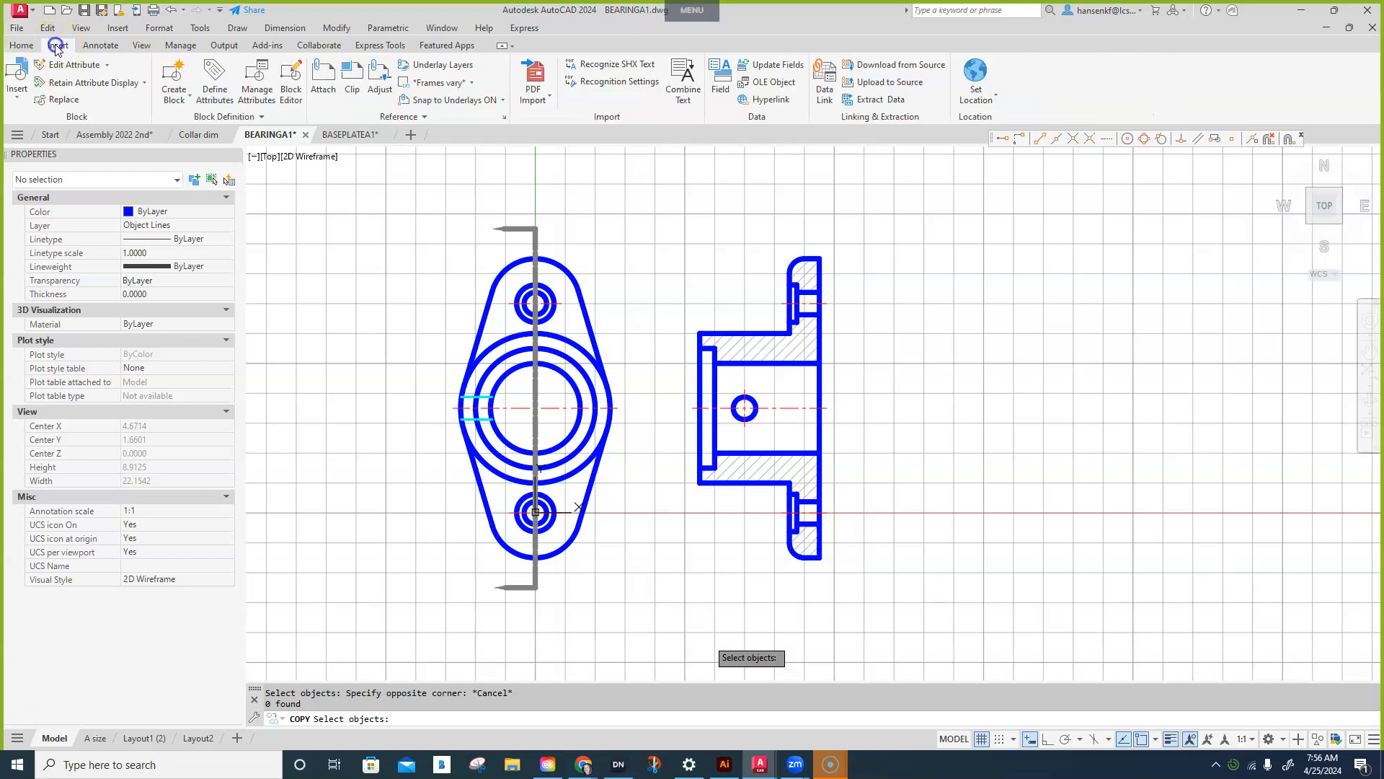
{"action": "left_click", "coordinate": [174, 103]}
{"action": "left_click", "coordinate": [193, 153]}
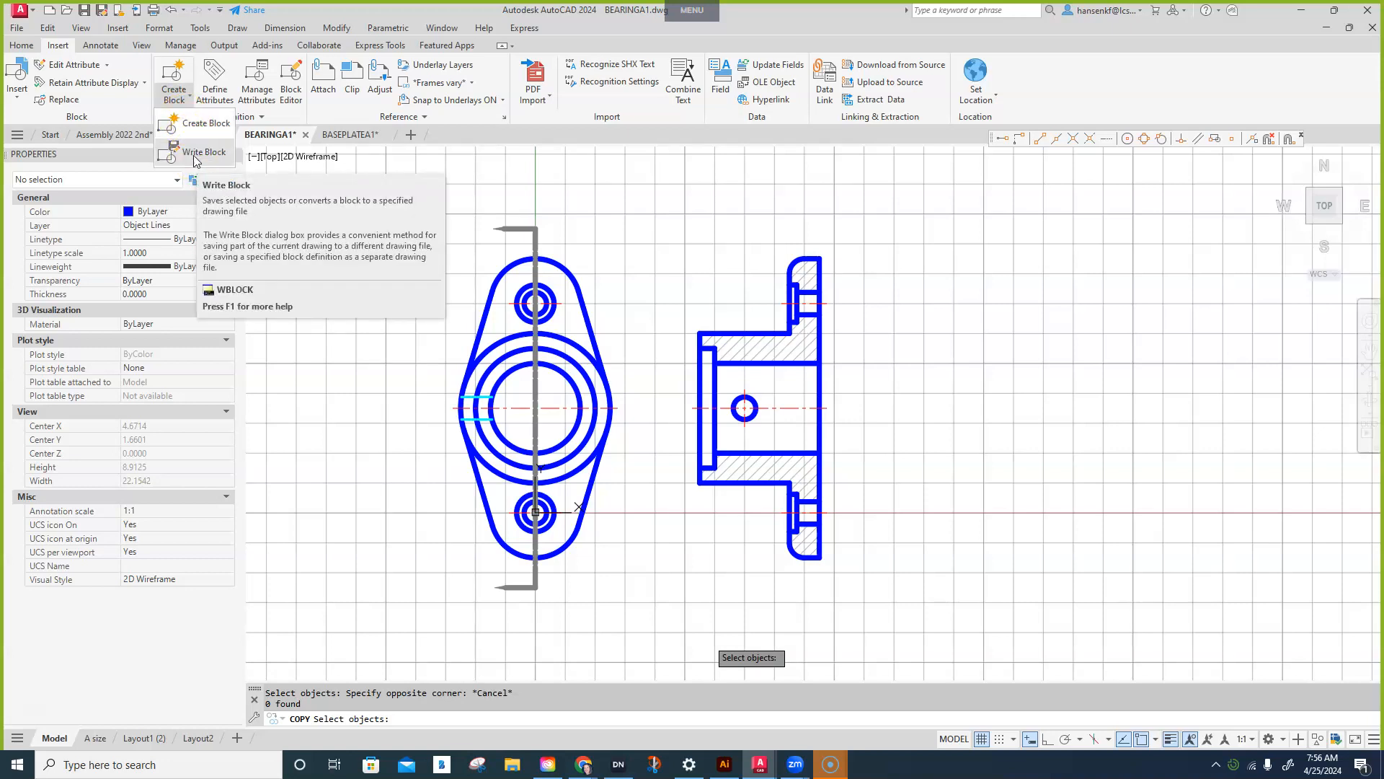
{"action": "left_click", "coordinate": [194, 154]}
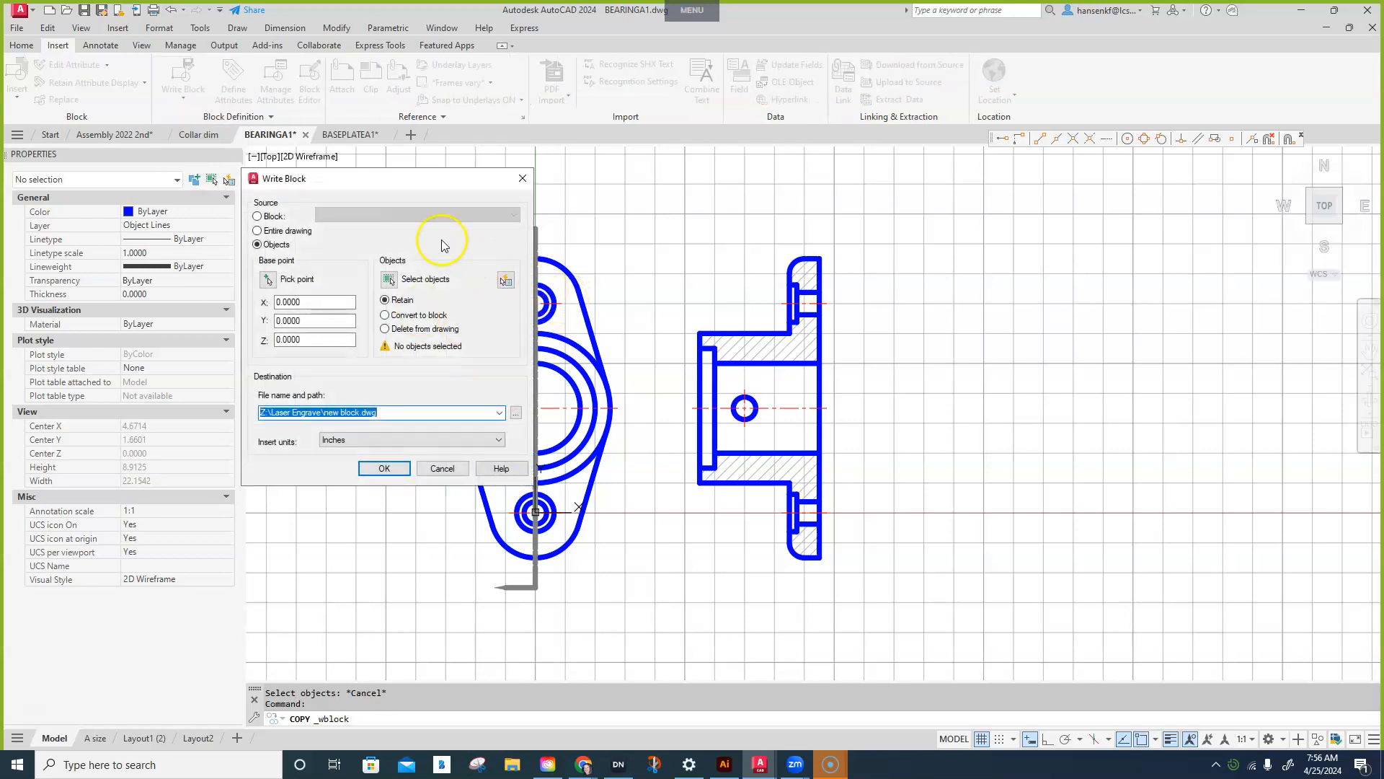
{"action": "left_click", "coordinate": [268, 284]}
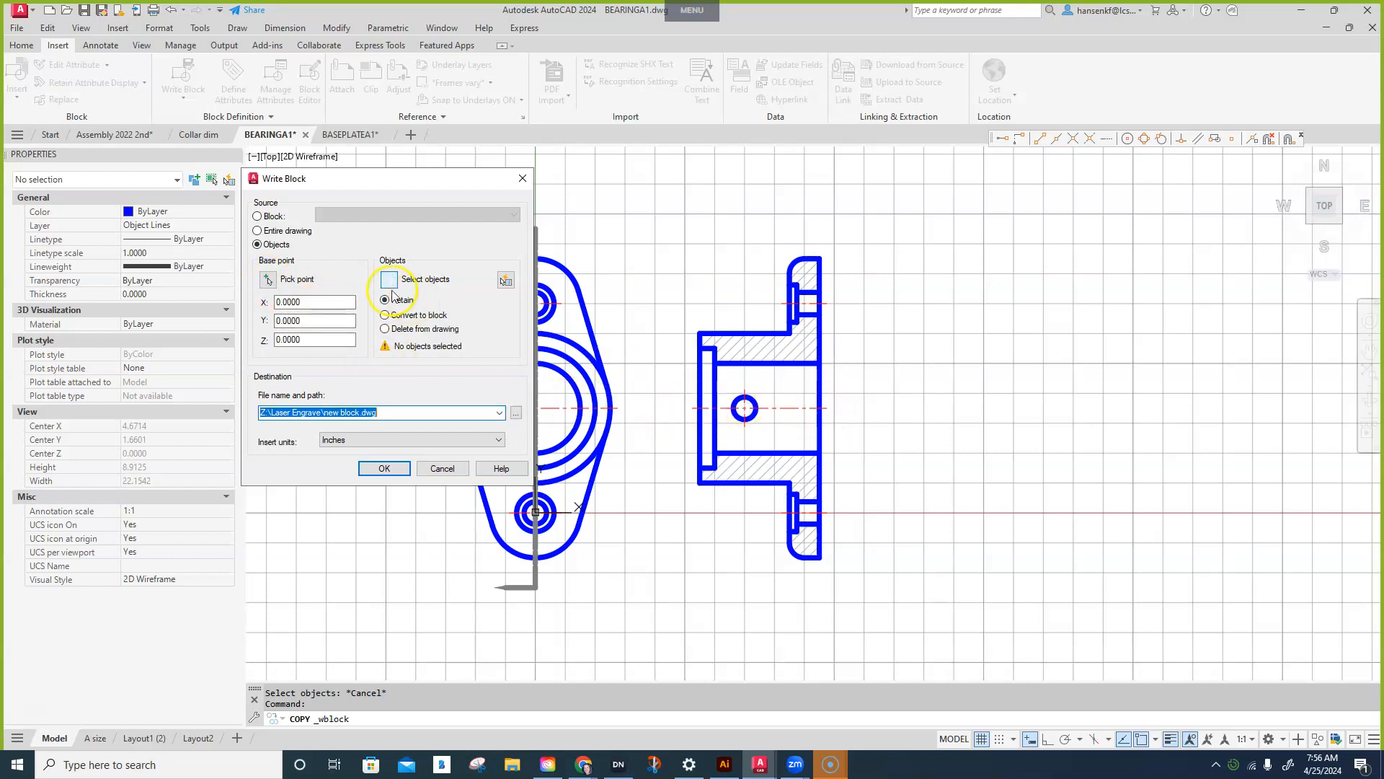
{"action": "left_click", "coordinate": [268, 284]}
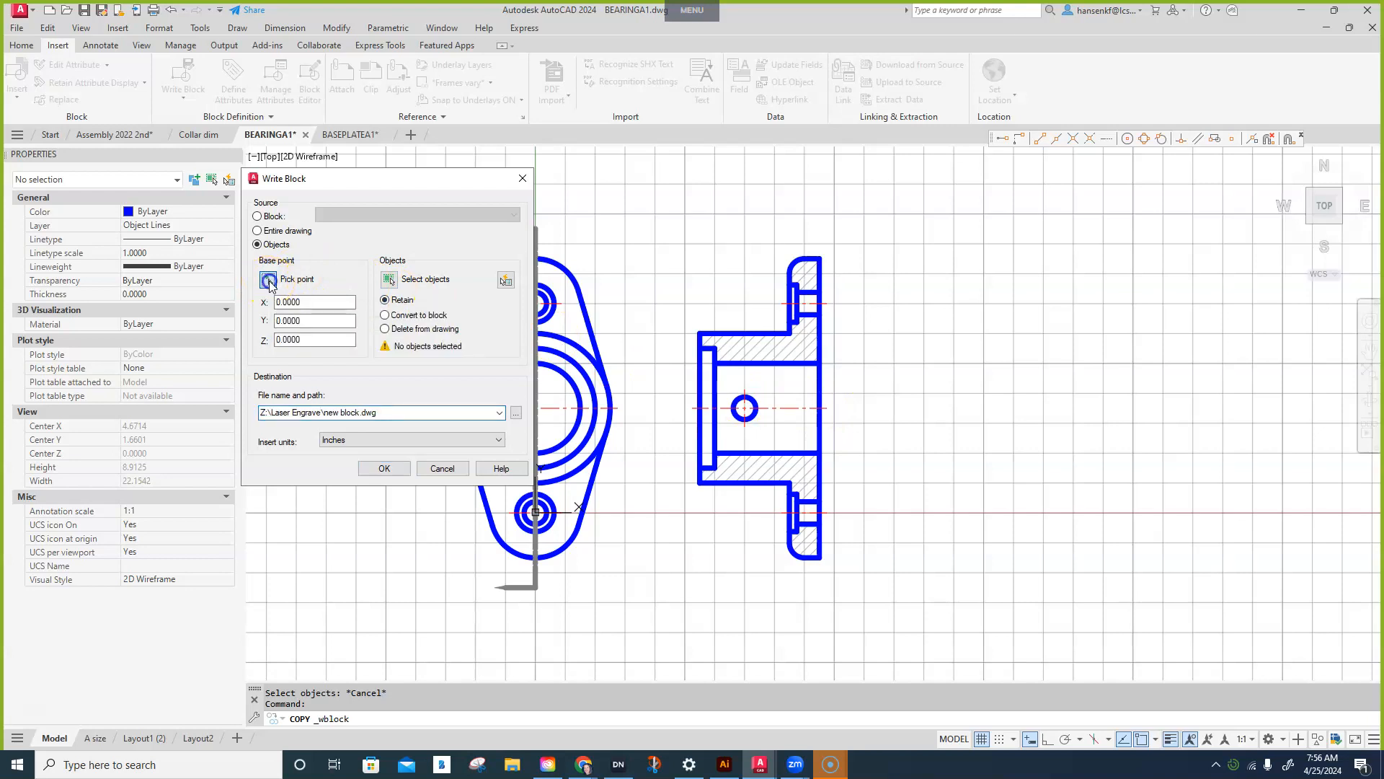
{"action": "scroll", "coordinate": [829, 404], "scroll_direction": "up", "scroll_amount": 5}
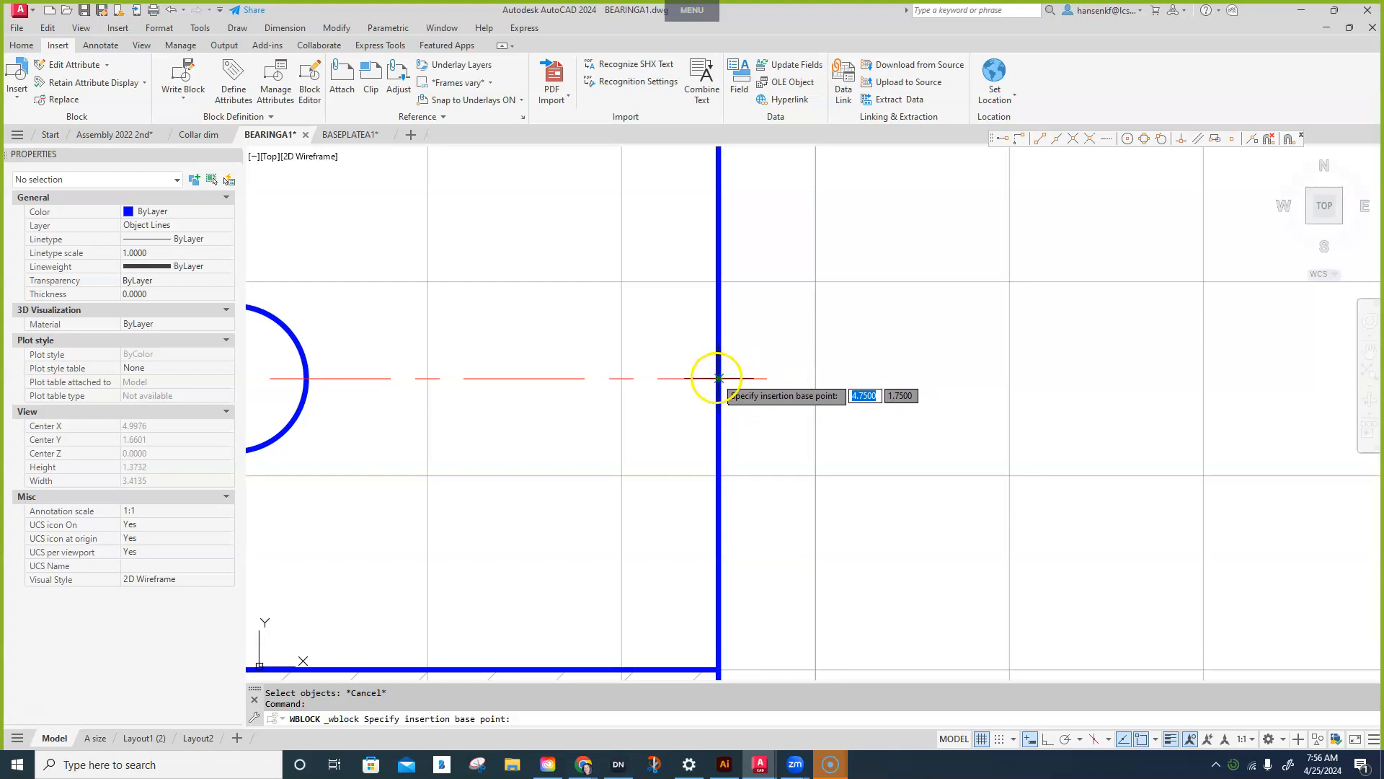
{"action": "left_click", "coordinate": [718, 378]}
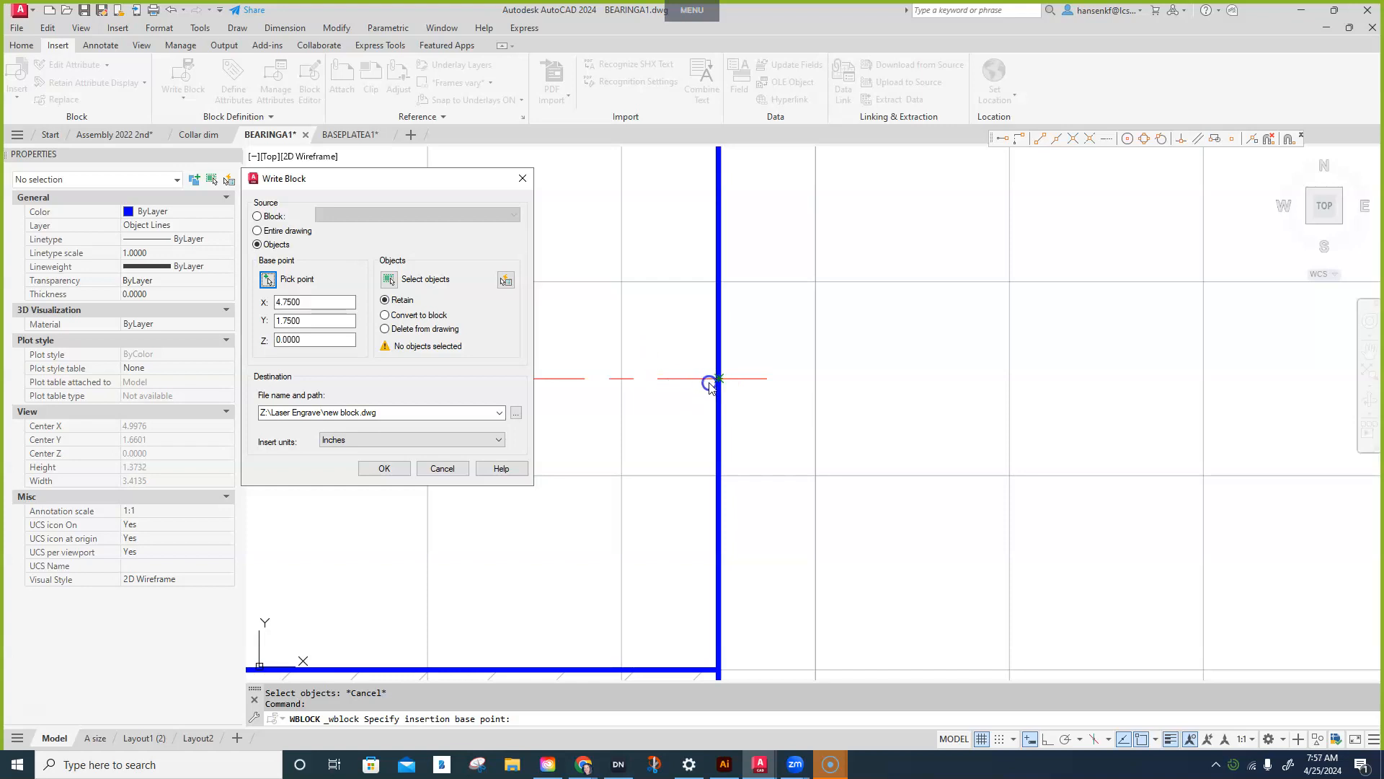
- Select the bearing's entire section view, including hatching and centerlines, as the objects for the written block
{"action": "left_click", "coordinate": [390, 280]}
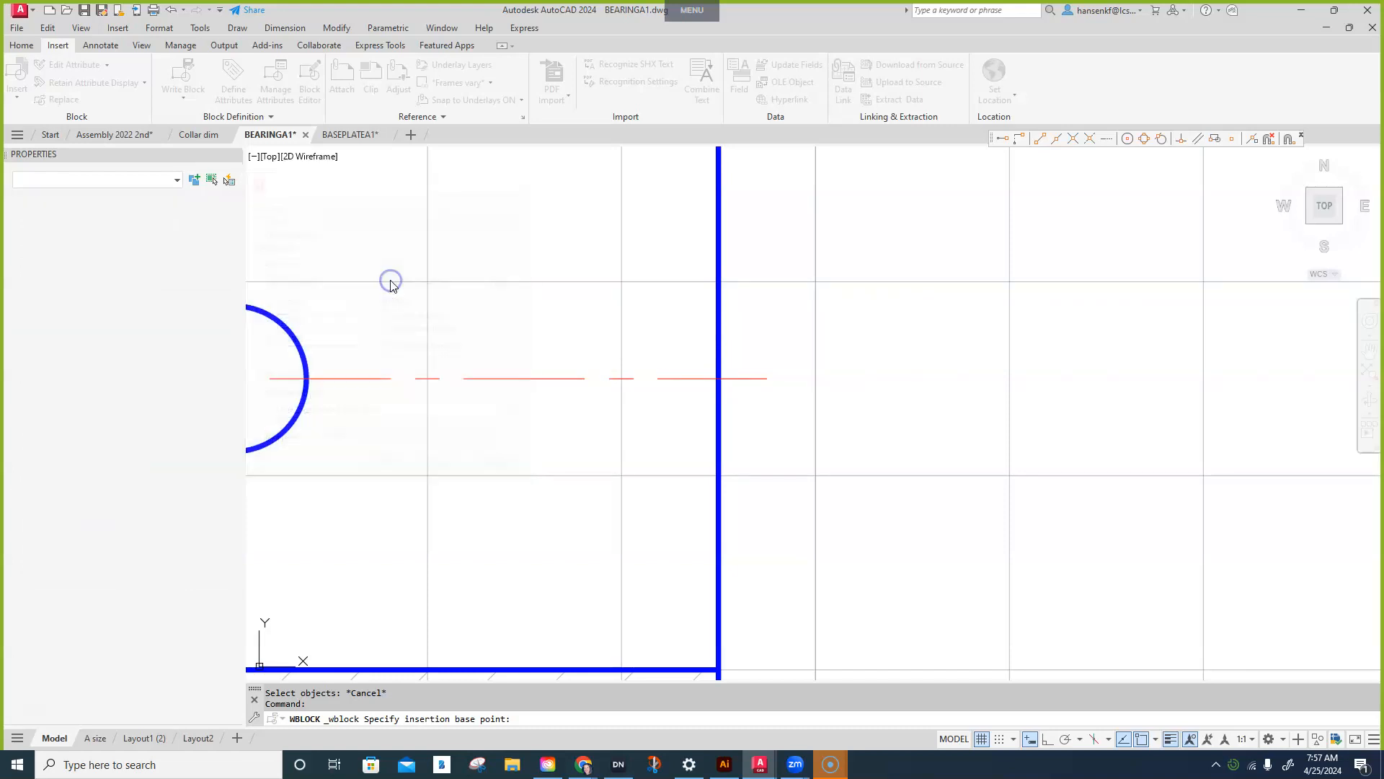
{"action": "scroll", "coordinate": [540, 328], "scroll_direction": "down", "scroll_amount": 4}
{"action": "scroll", "coordinate": [658, 372], "scroll_direction": "down", "scroll_amount": 3}
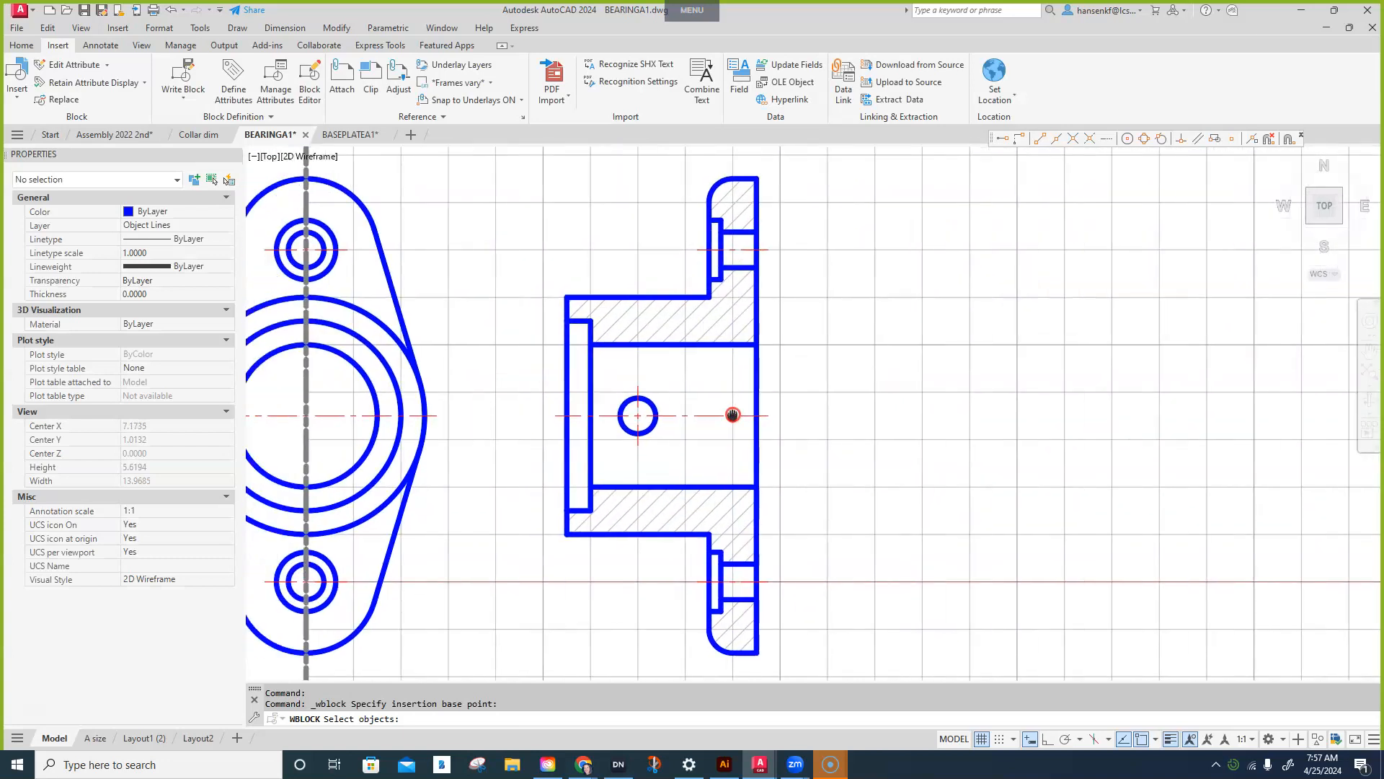
{"action": "left_click", "coordinate": [522, 154]}
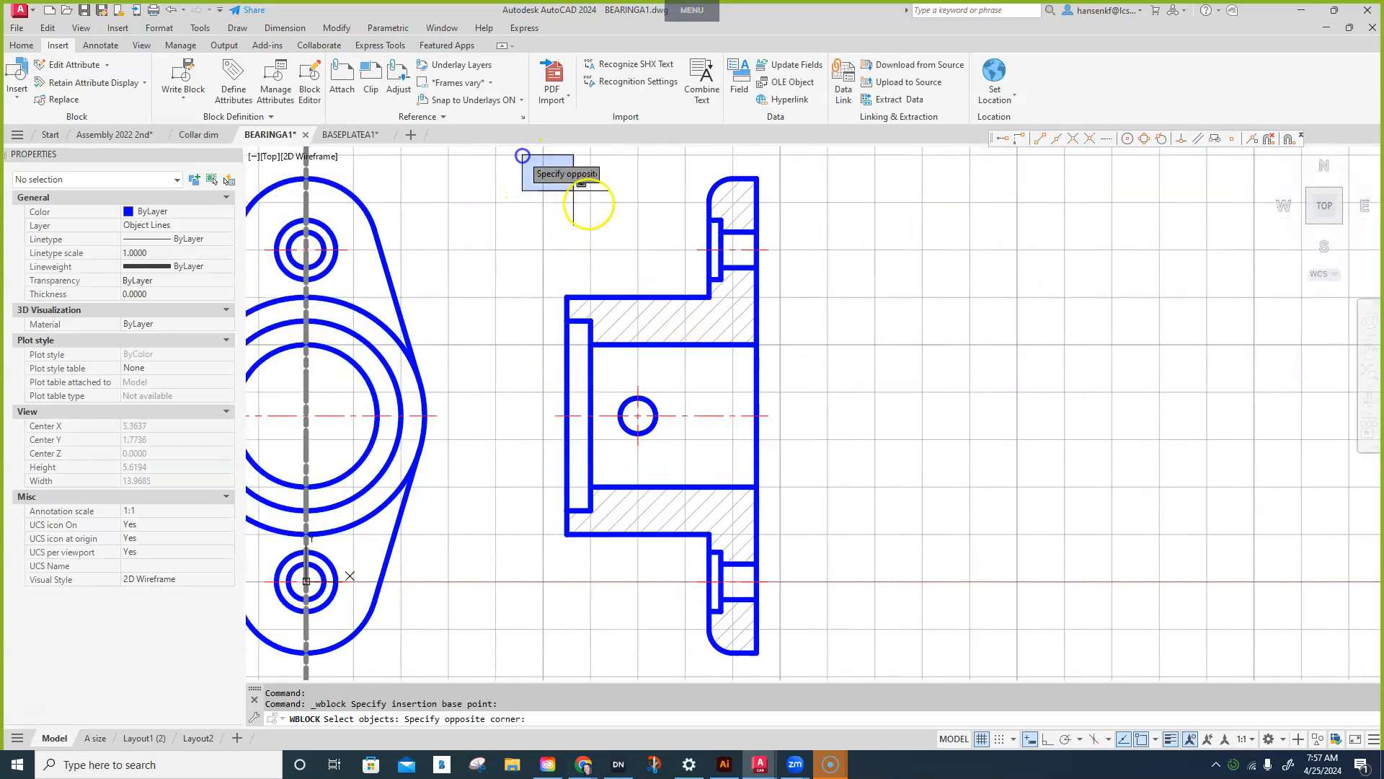
{"action": "left_click", "coordinate": [829, 664]}
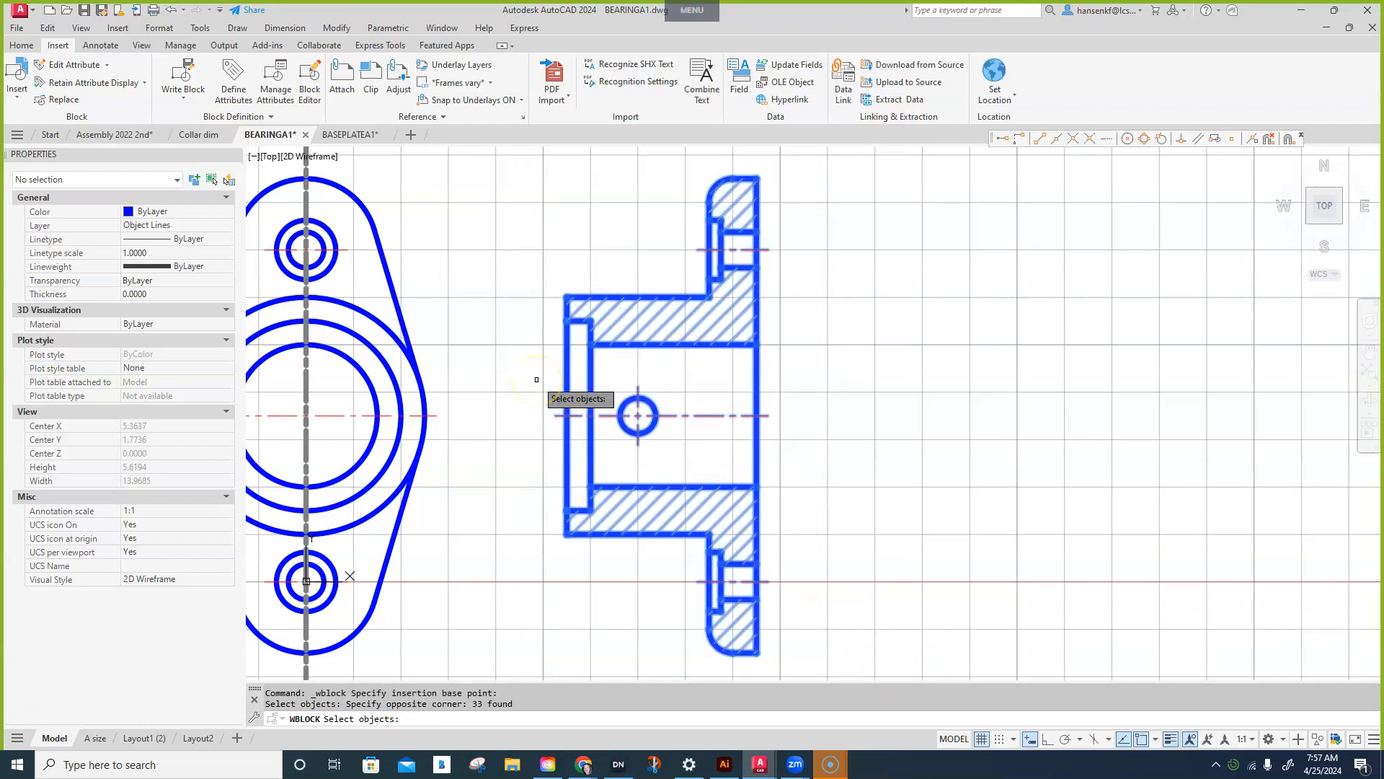
{"action": "key", "text": "Return"}
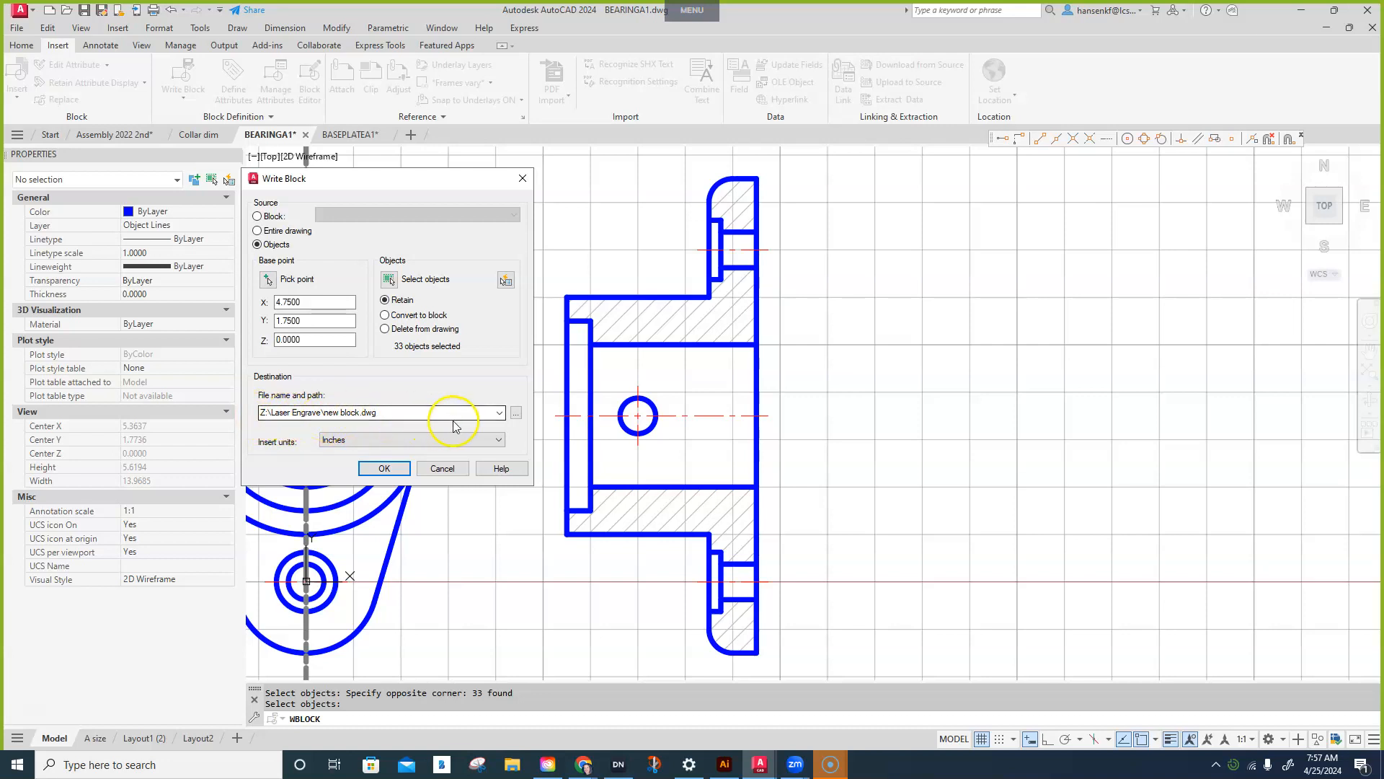
- Browse for the block's destination to the Chapter 11 Assembly Drawings and Blocks folder within CVCC DRF 201 on the I: drive
{"action": "left_click", "coordinate": [516, 414]}
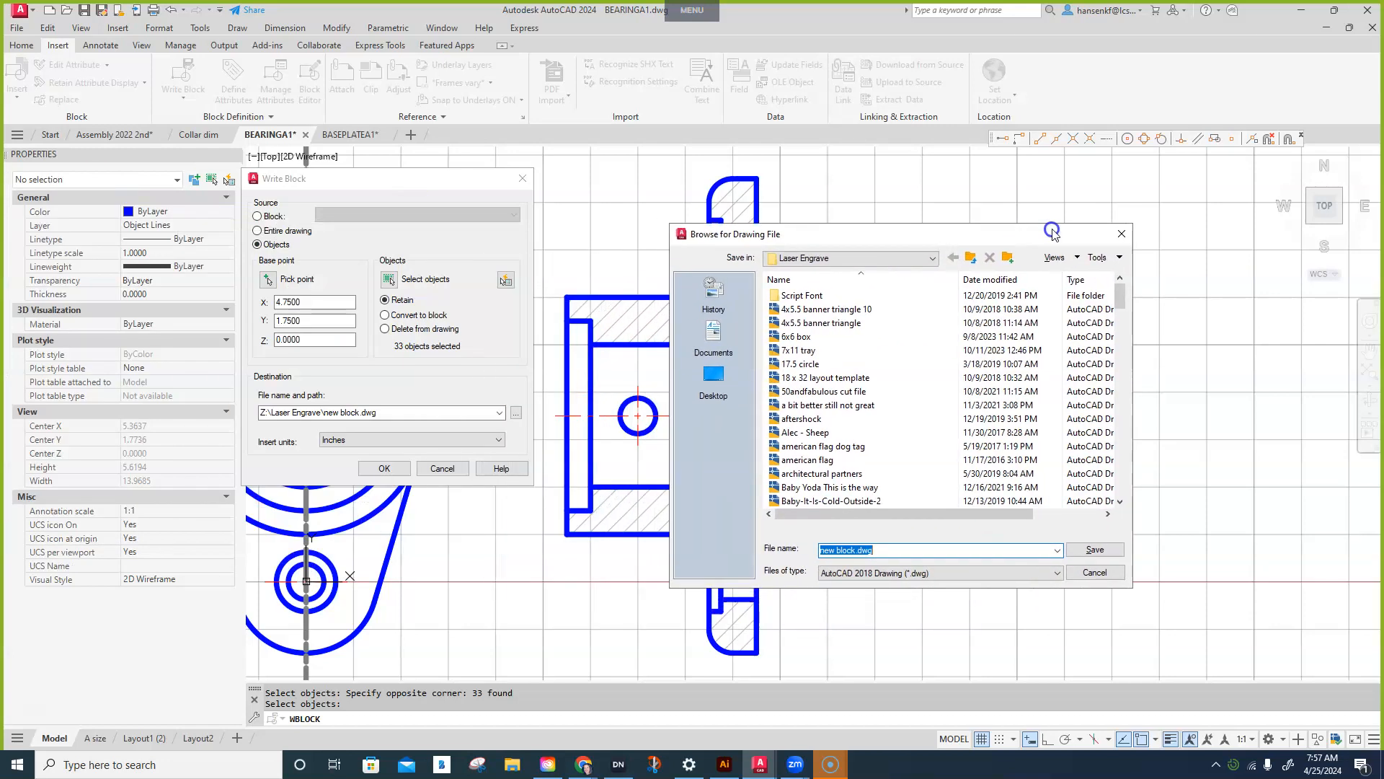
{"action": "left_click", "coordinate": [972, 259]}
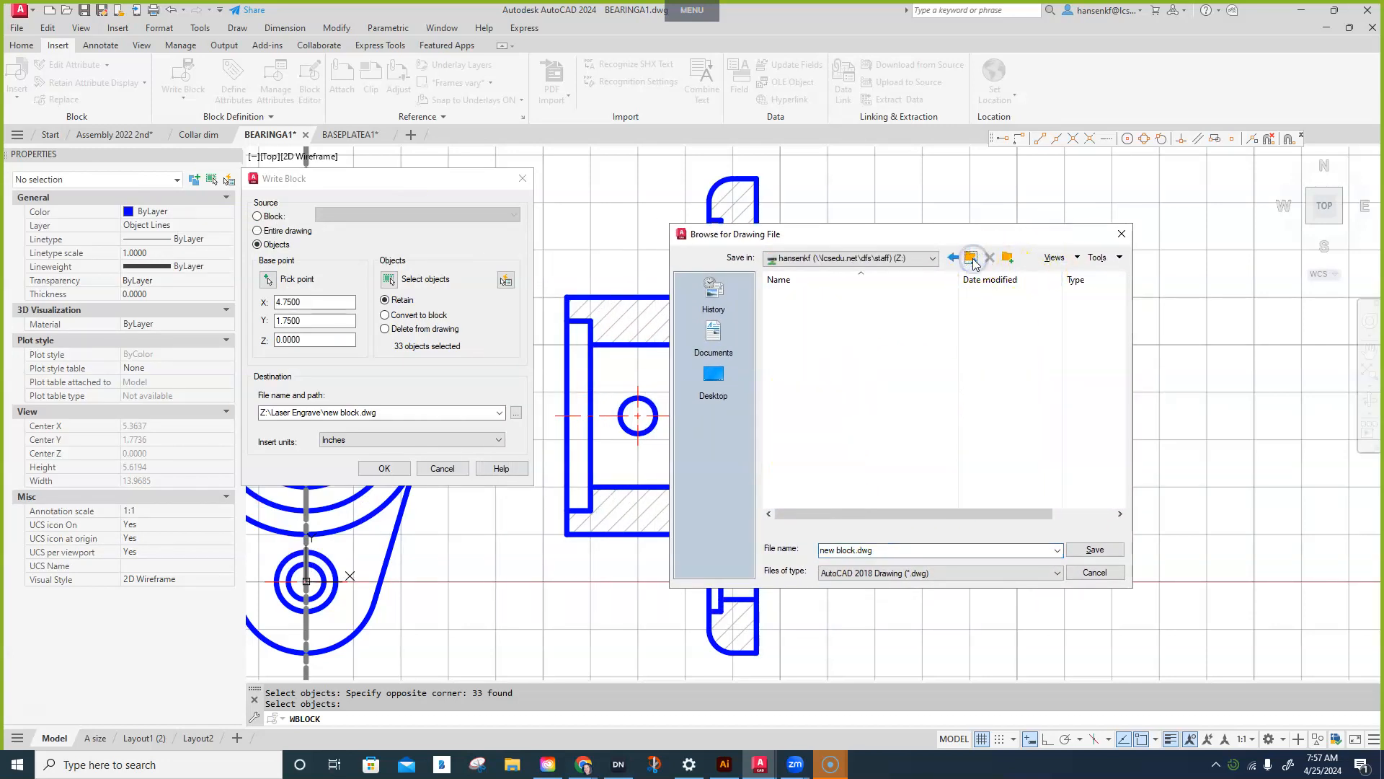
{"action": "left_click", "coordinate": [972, 259]}
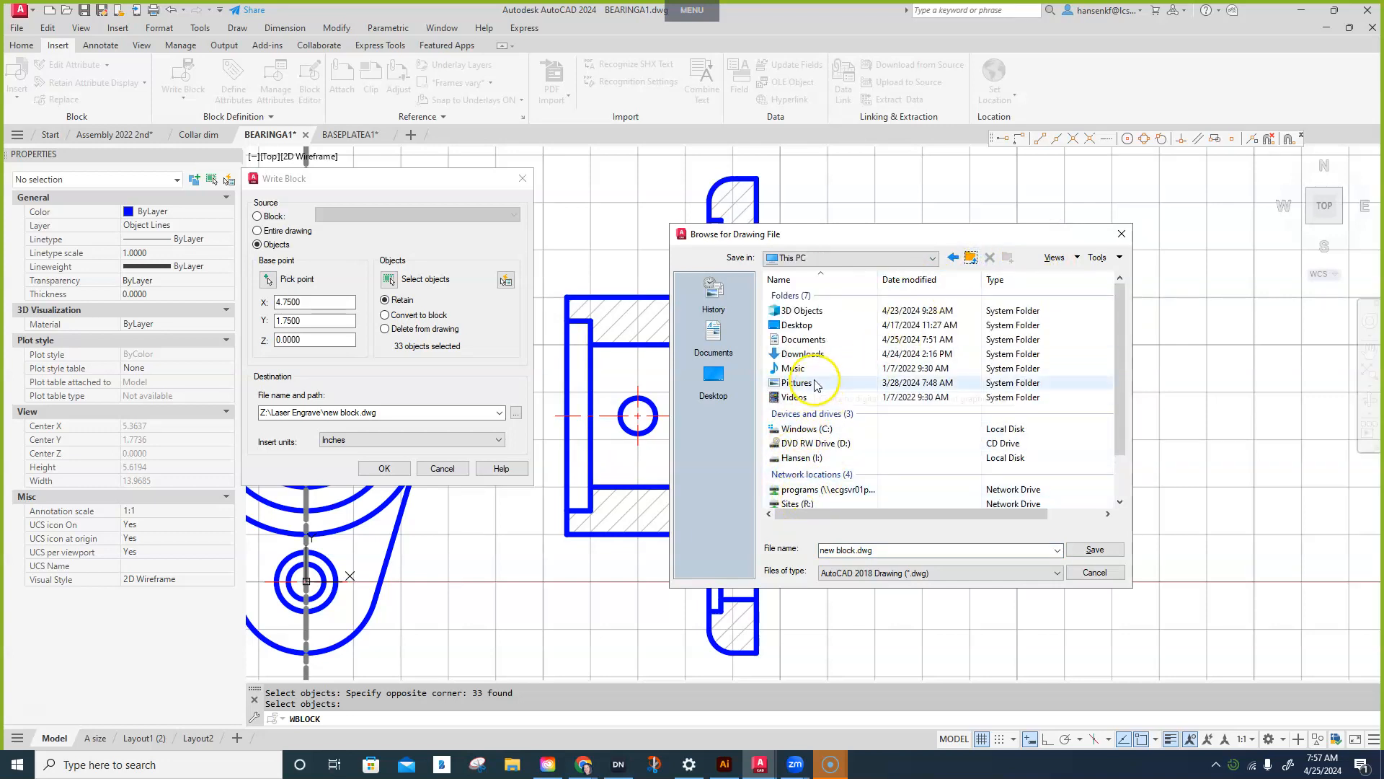
{"action": "scroll", "coordinate": [815, 467], "scroll_direction": "down", "scroll_amount": 2}
{"action": "double_click", "coordinate": [821, 403]}
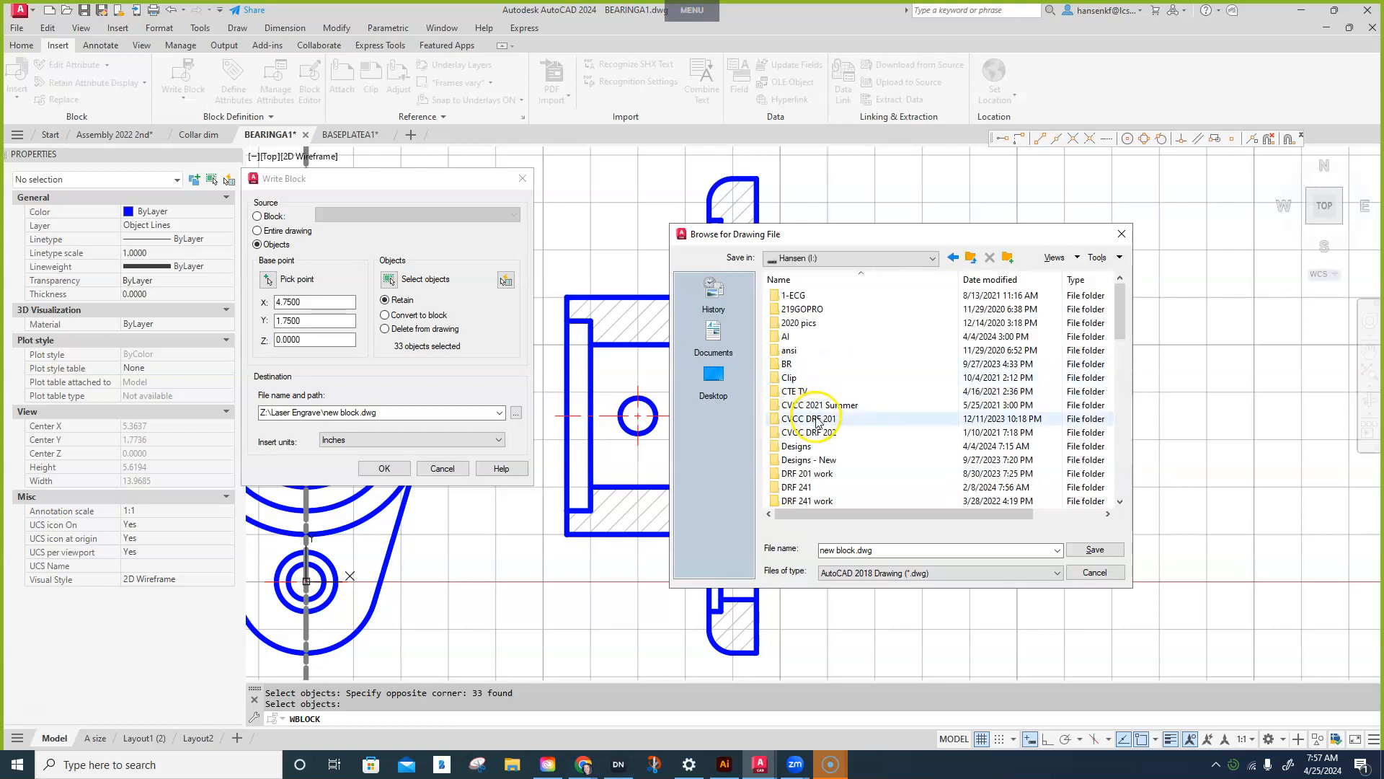
{"action": "double_click", "coordinate": [812, 420]}
{"action": "scroll", "coordinate": [829, 440], "scroll_direction": "down", "scroll_amount": 1}
{"action": "double_click", "coordinate": [828, 445]}
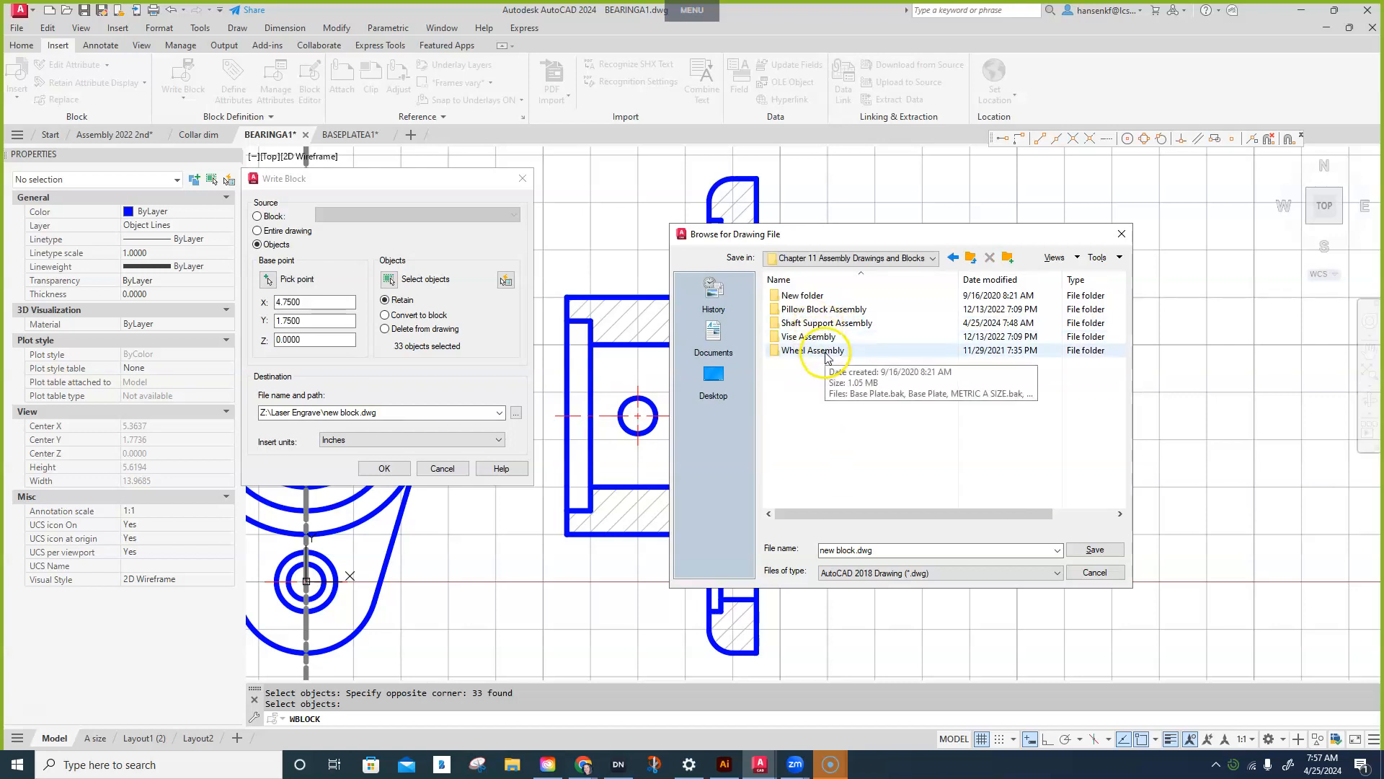
{"action": "double_click", "coordinate": [823, 310]}
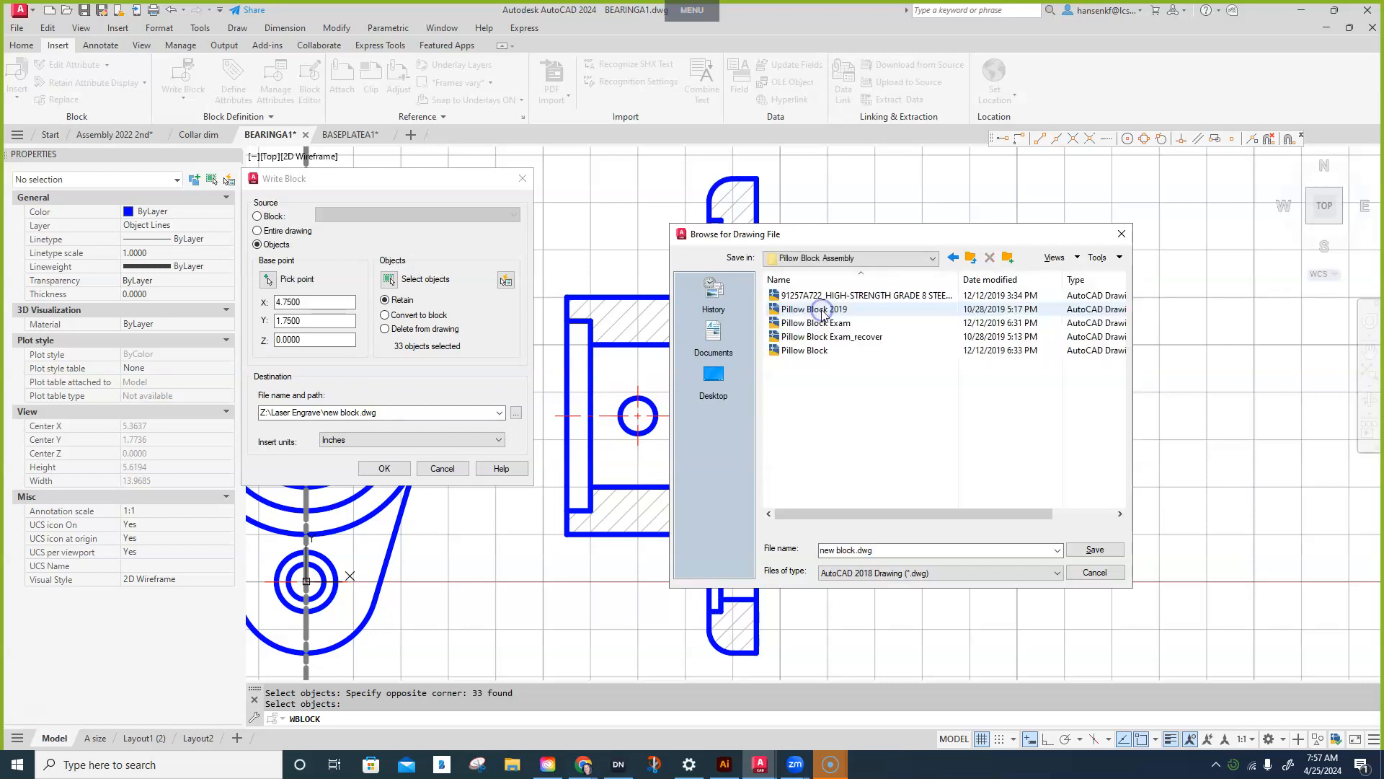
{"action": "left_click", "coordinate": [895, 550]}
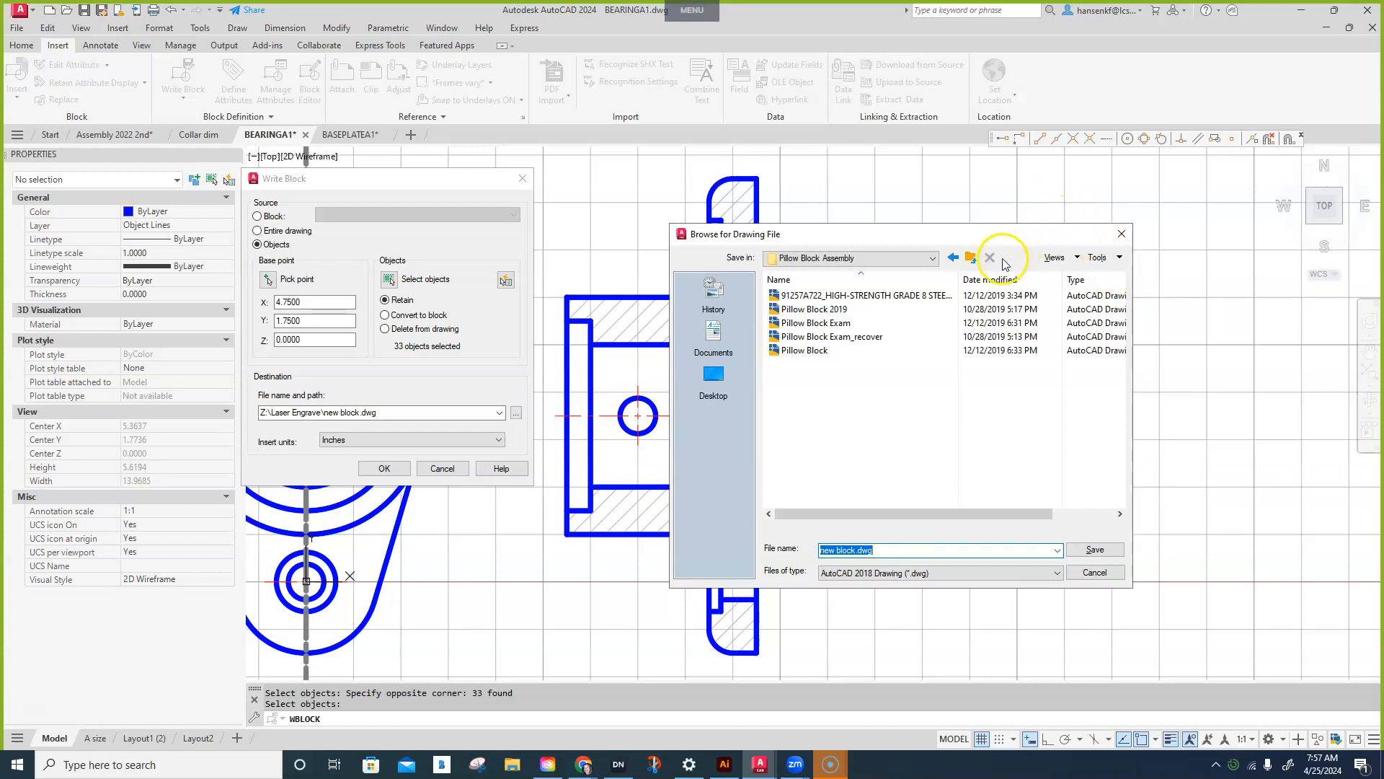
{"action": "left_click", "coordinate": [971, 257]}
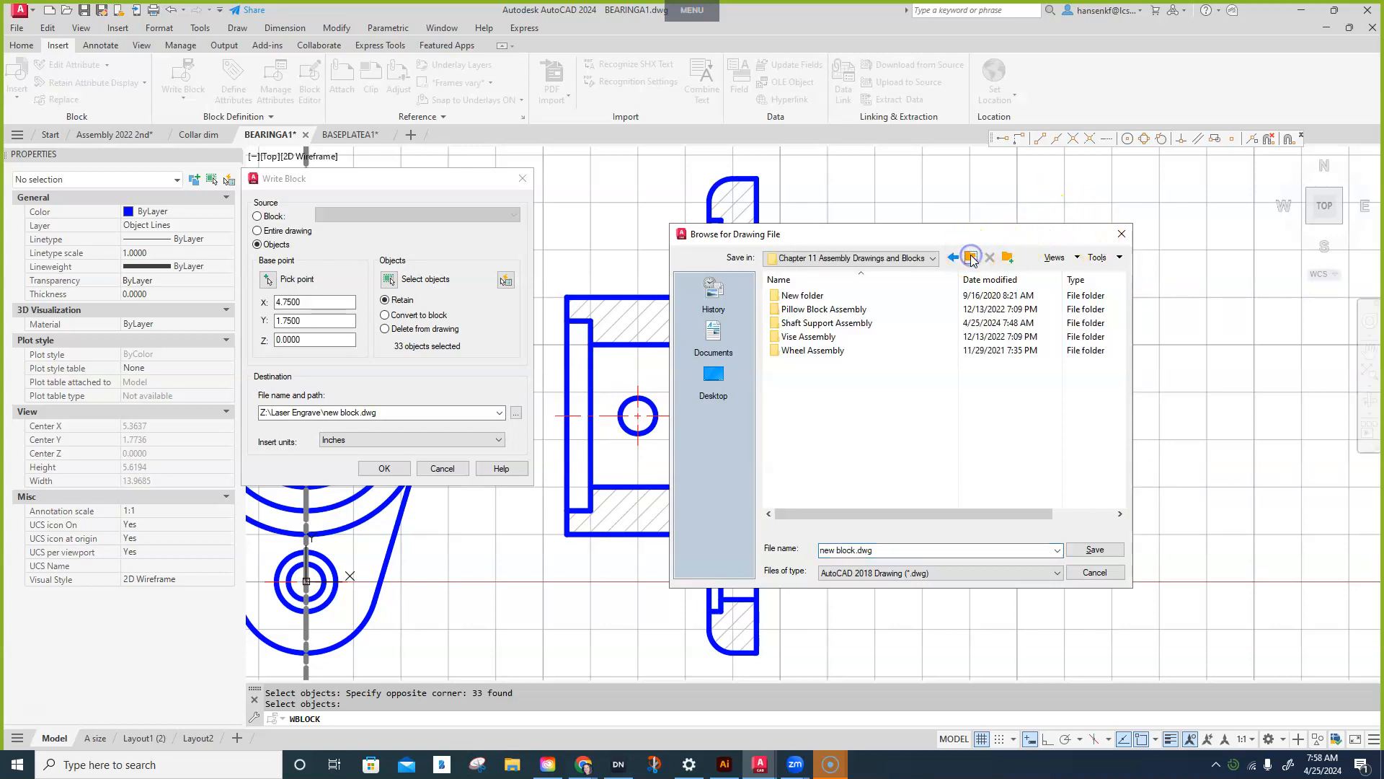
- Name the block file bearing 2024 in the Shaft Support Assembly folder and write the block
{"action": "double_click", "coordinate": [814, 324]}
{"action": "left_click", "coordinate": [917, 553]}
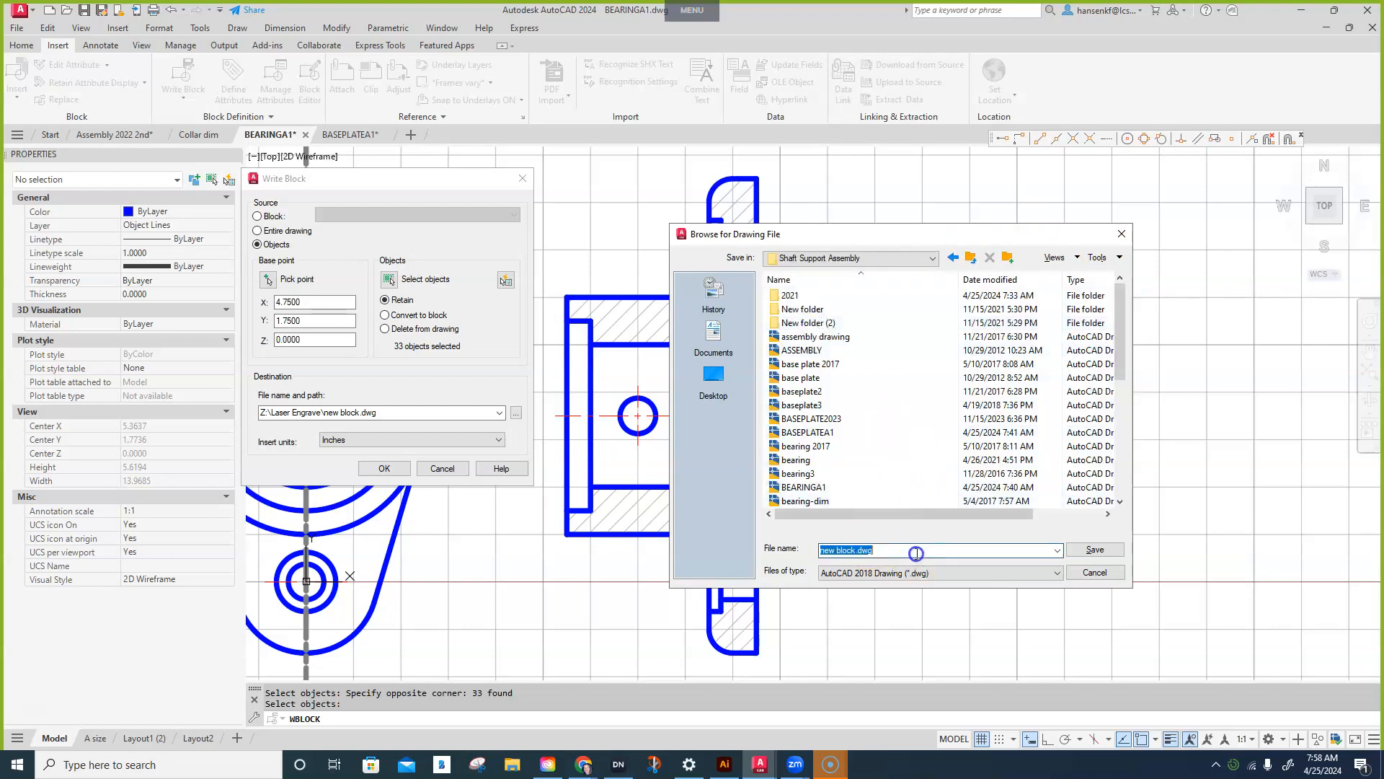
{"action": "type", "text": "bear"}
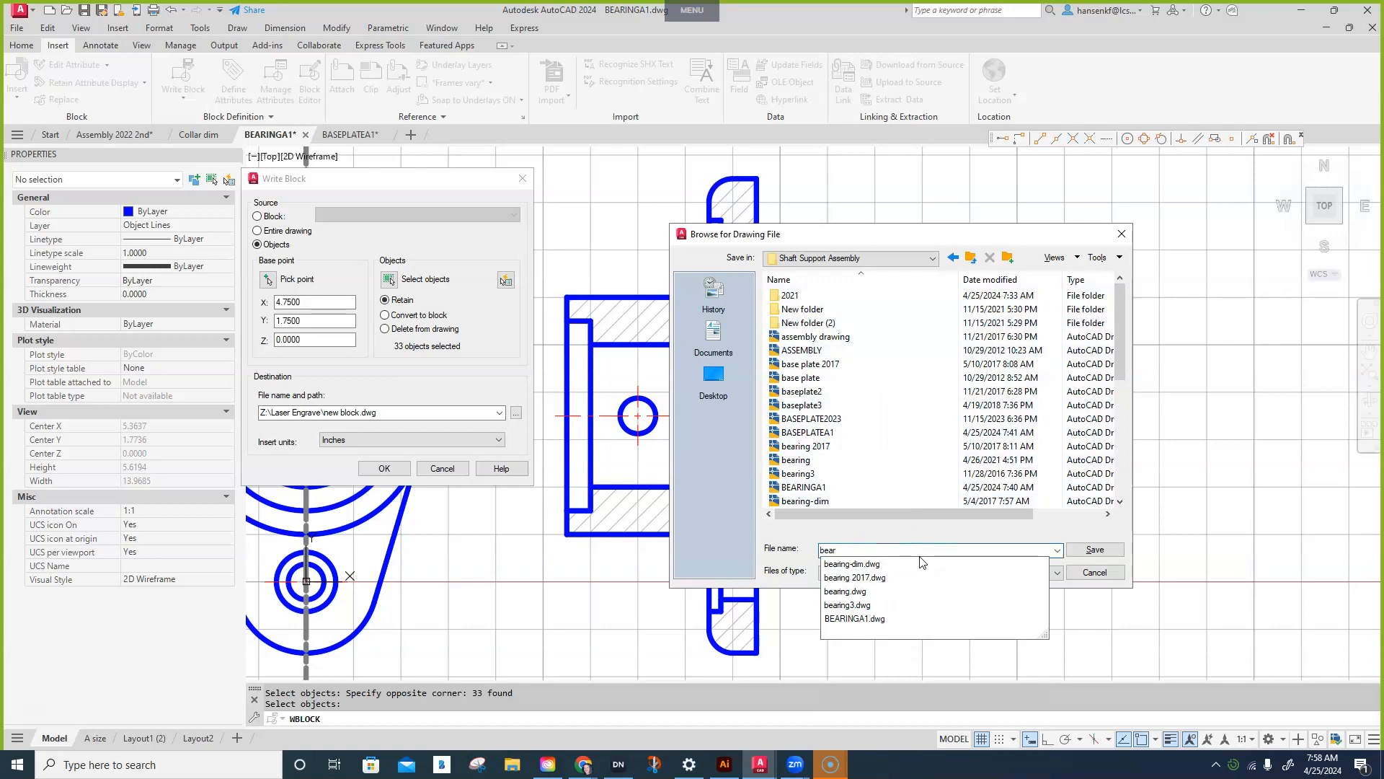
{"action": "type", "text": "ing 2024"}
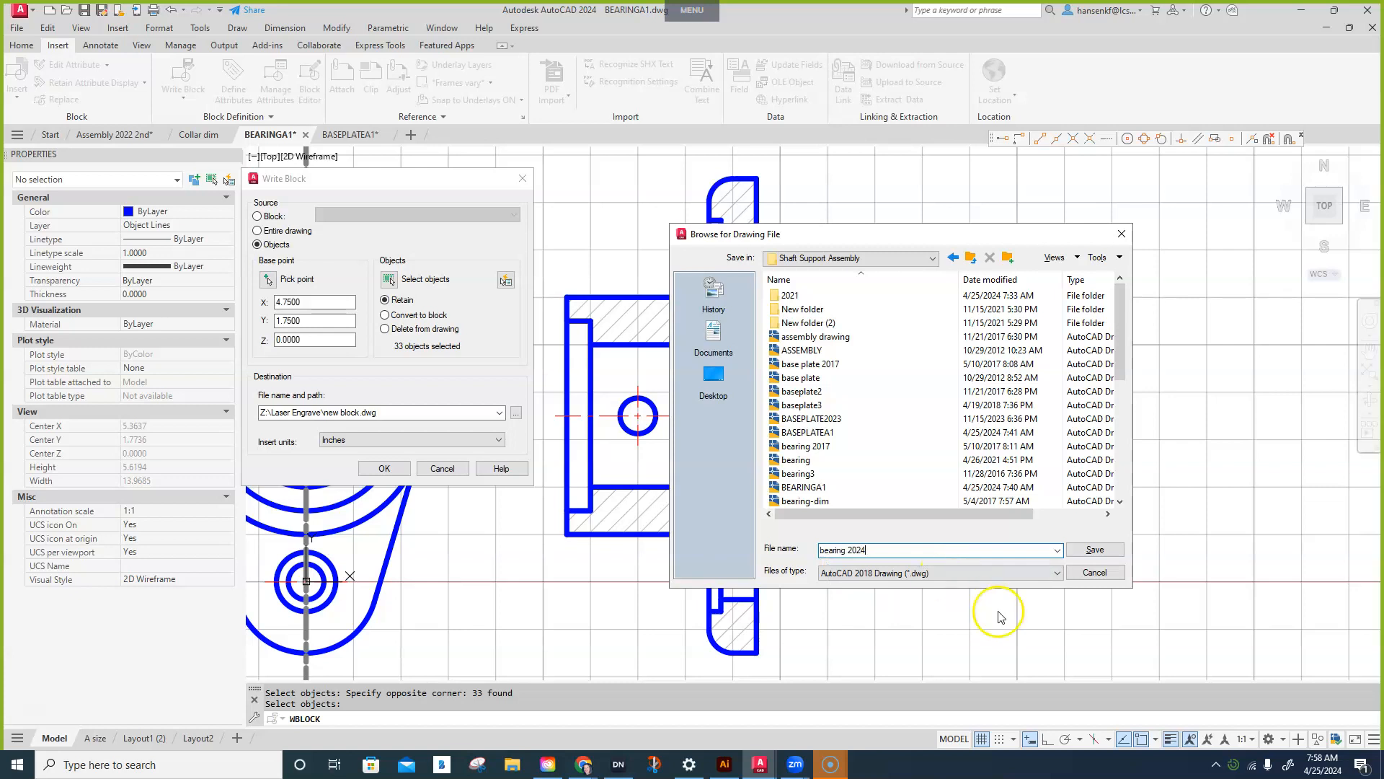
{"action": "left_click", "coordinate": [1102, 555]}
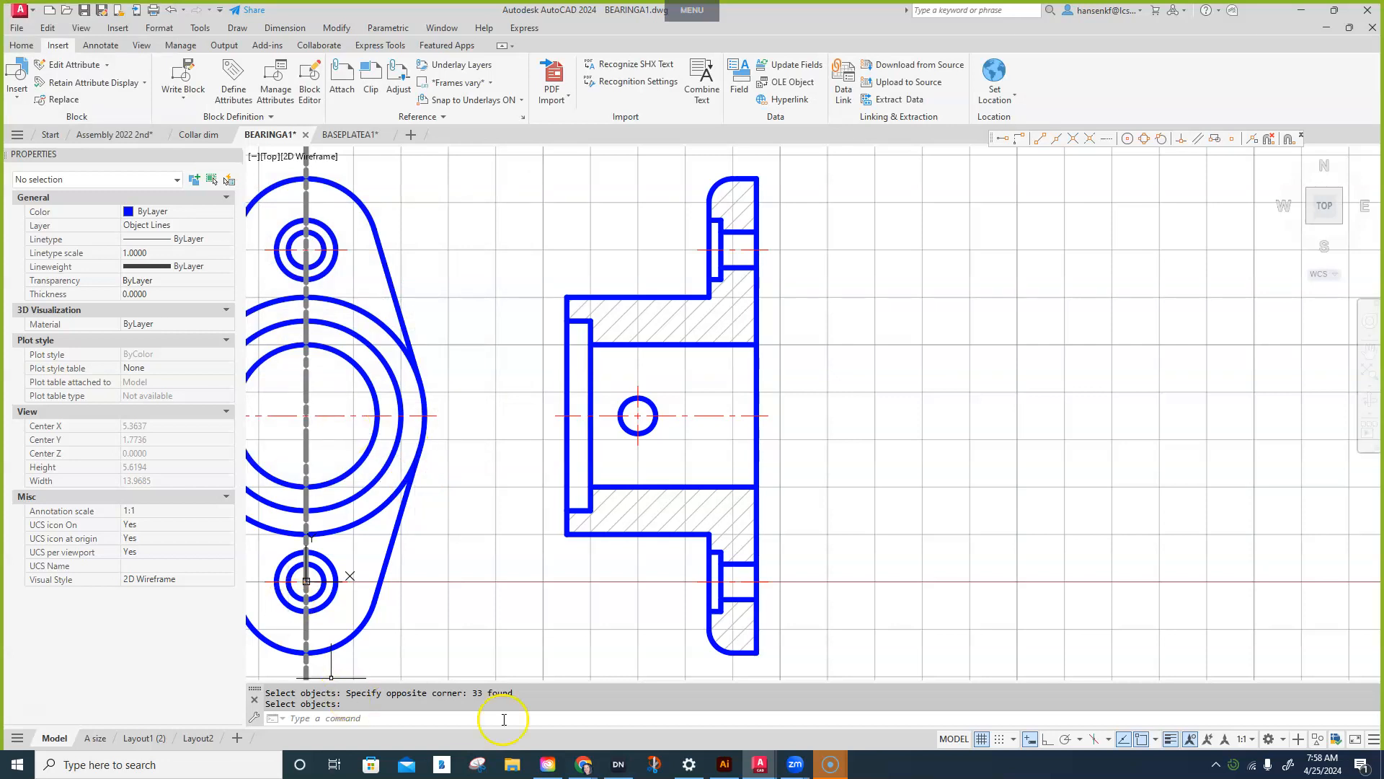
- Switch to File Explorer and open CVCC DRF 201's Shaft Support Assembly folder, under Chapter 11 Assembly Drawings and Blocks on the I: drive
{"action": "left_click", "coordinate": [509, 766]}
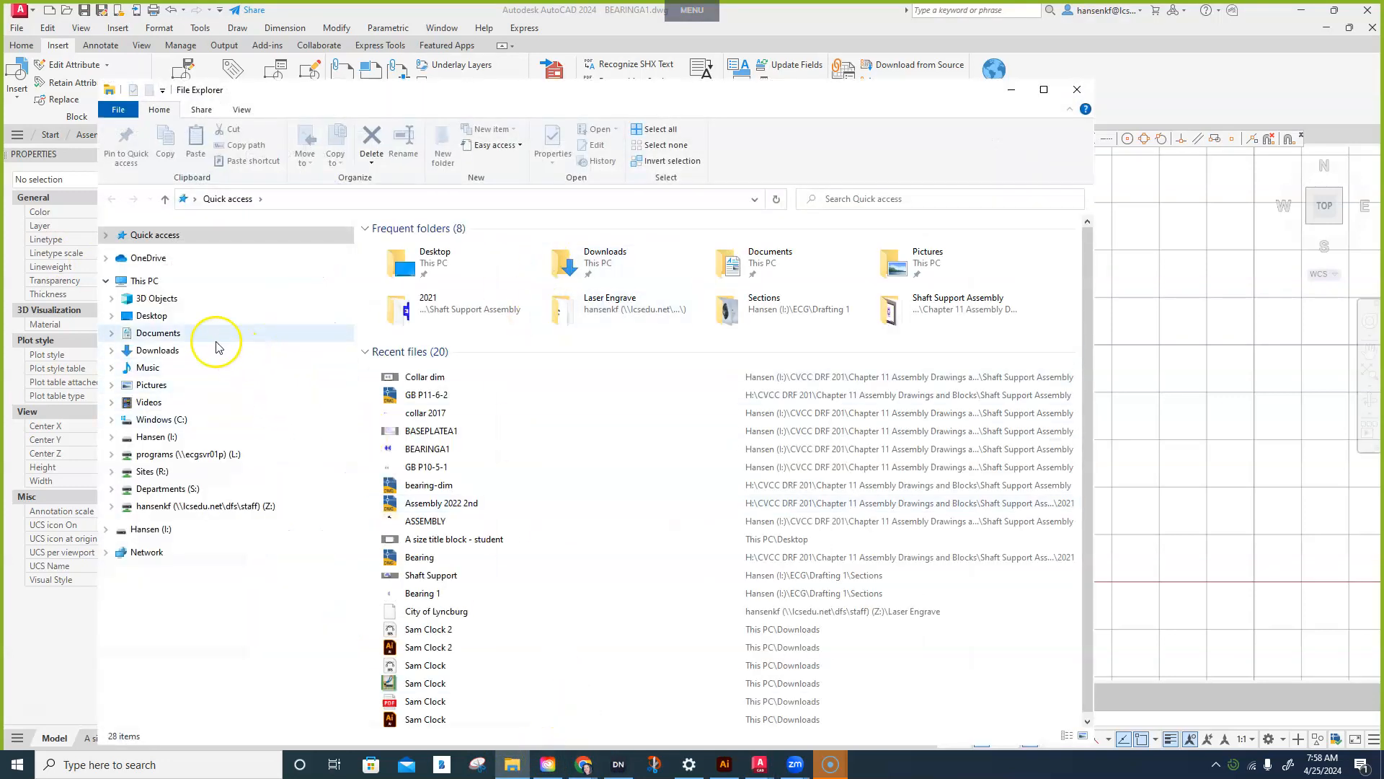
{"action": "left_click", "coordinate": [175, 437]}
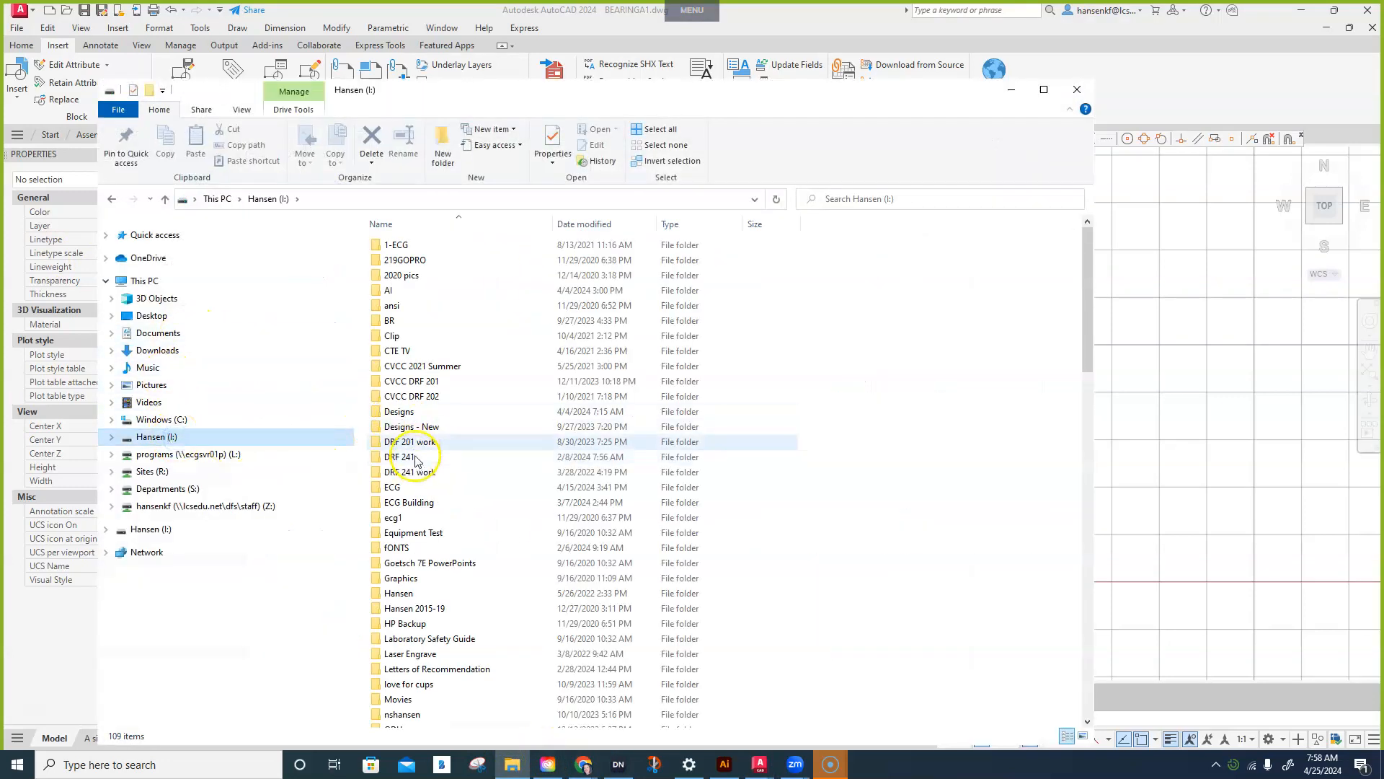
{"action": "double_click", "coordinate": [412, 380]}
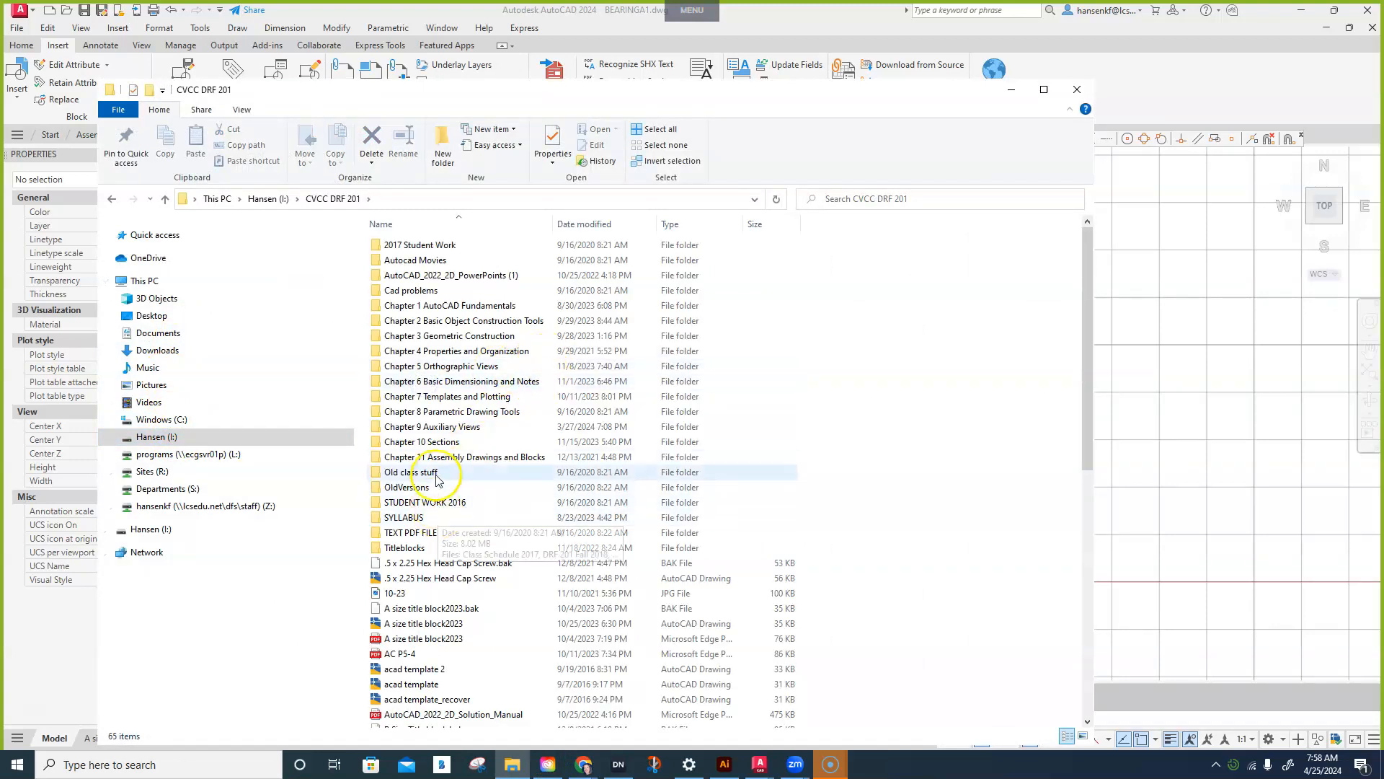
{"action": "double_click", "coordinate": [454, 457]}
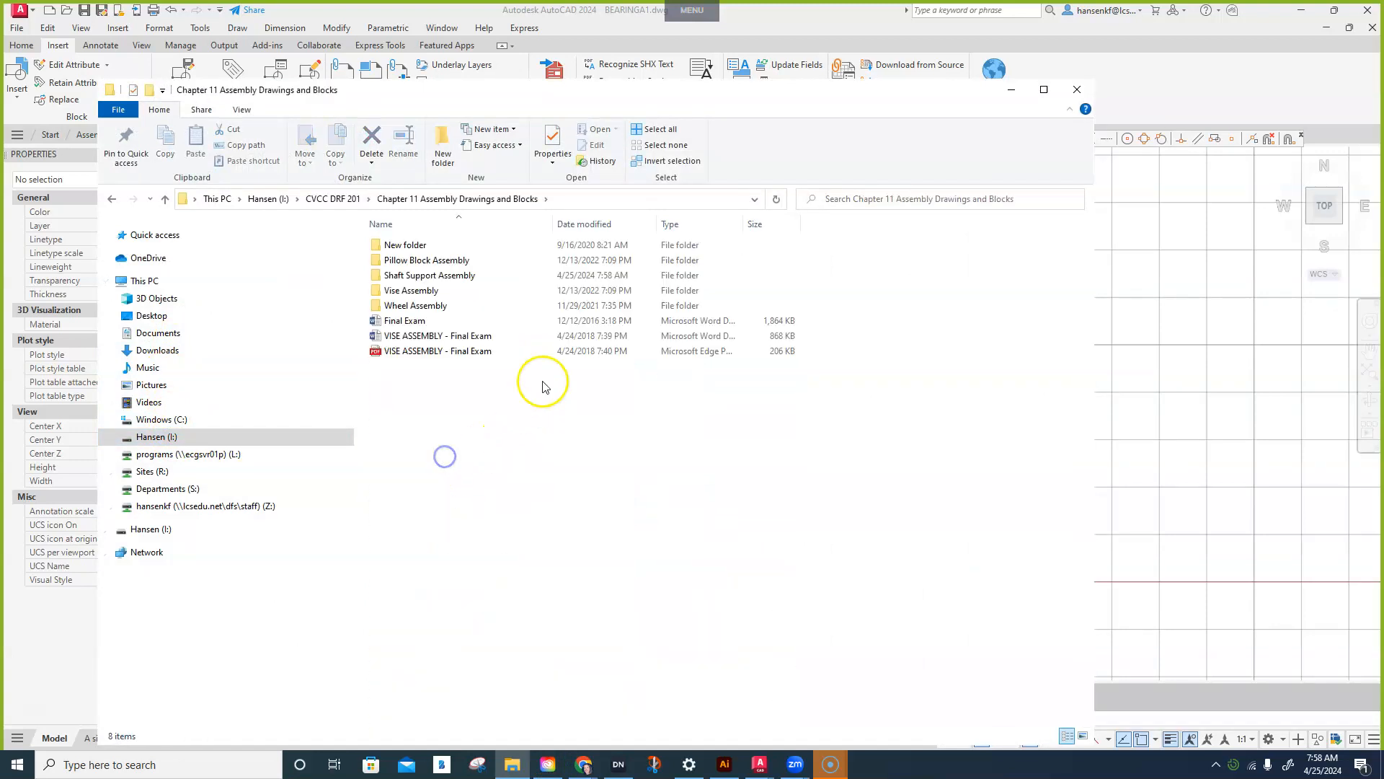
{"action": "double_click", "coordinate": [406, 274]}
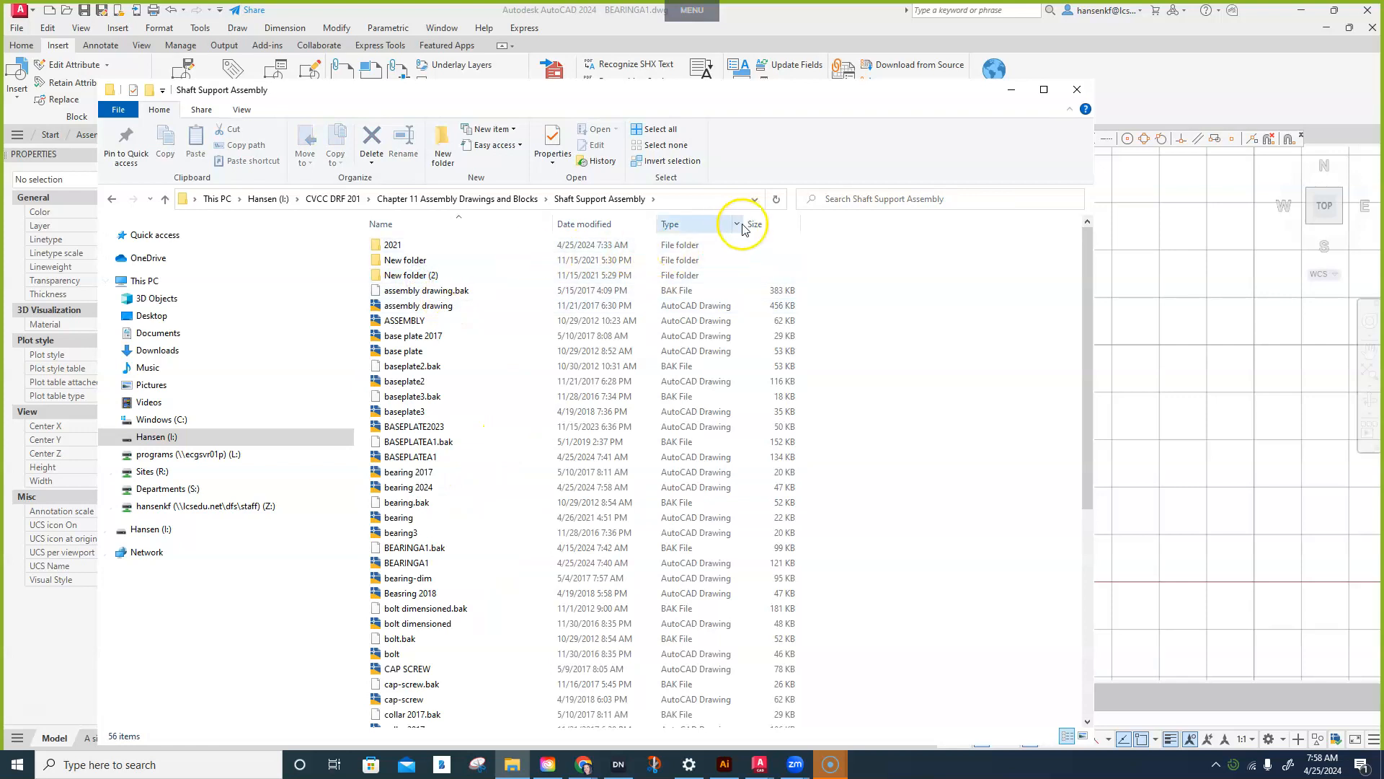
- Sort the folder by date modified and open the bearing 2024 drawing in AutoCAD
{"action": "left_click", "coordinate": [598, 223]}
{"action": "left_click", "coordinate": [424, 245]}
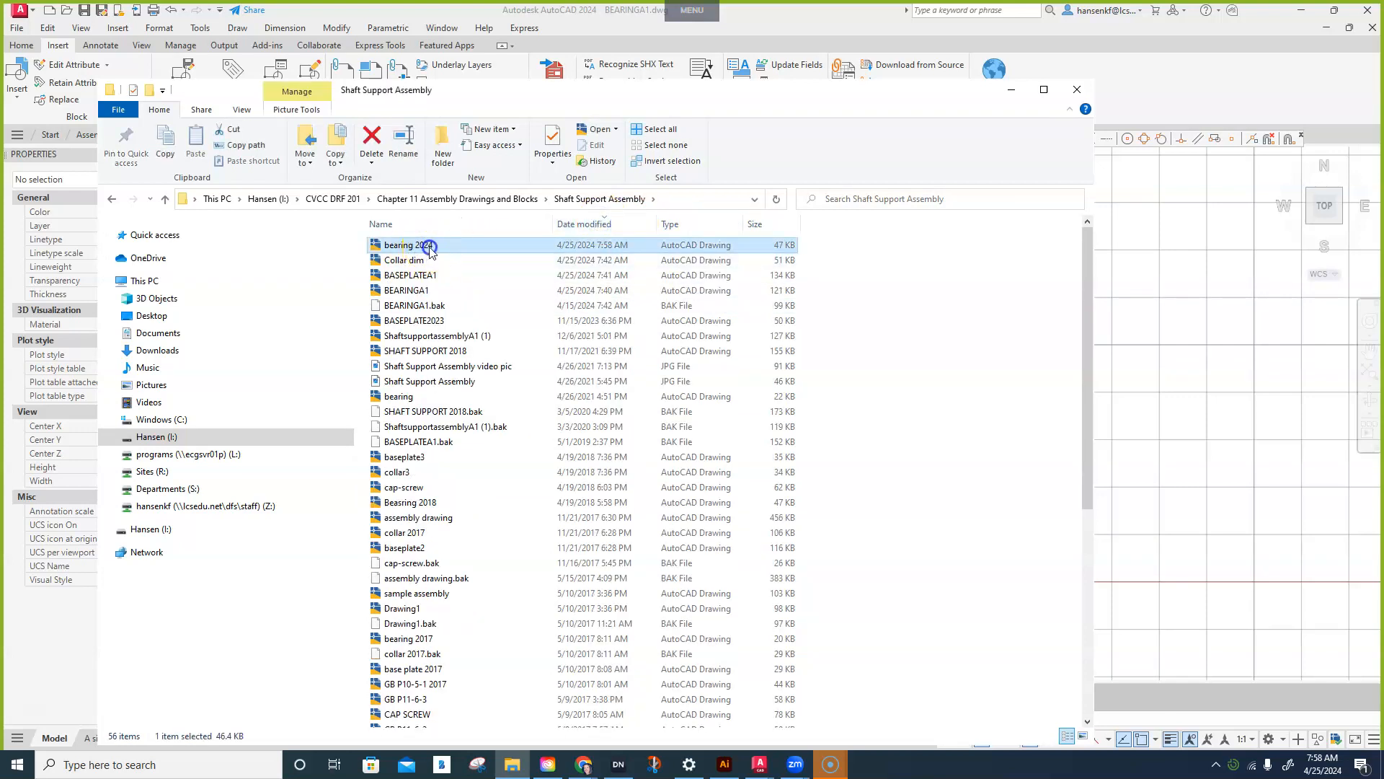
{"action": "double_click", "coordinate": [429, 245]}
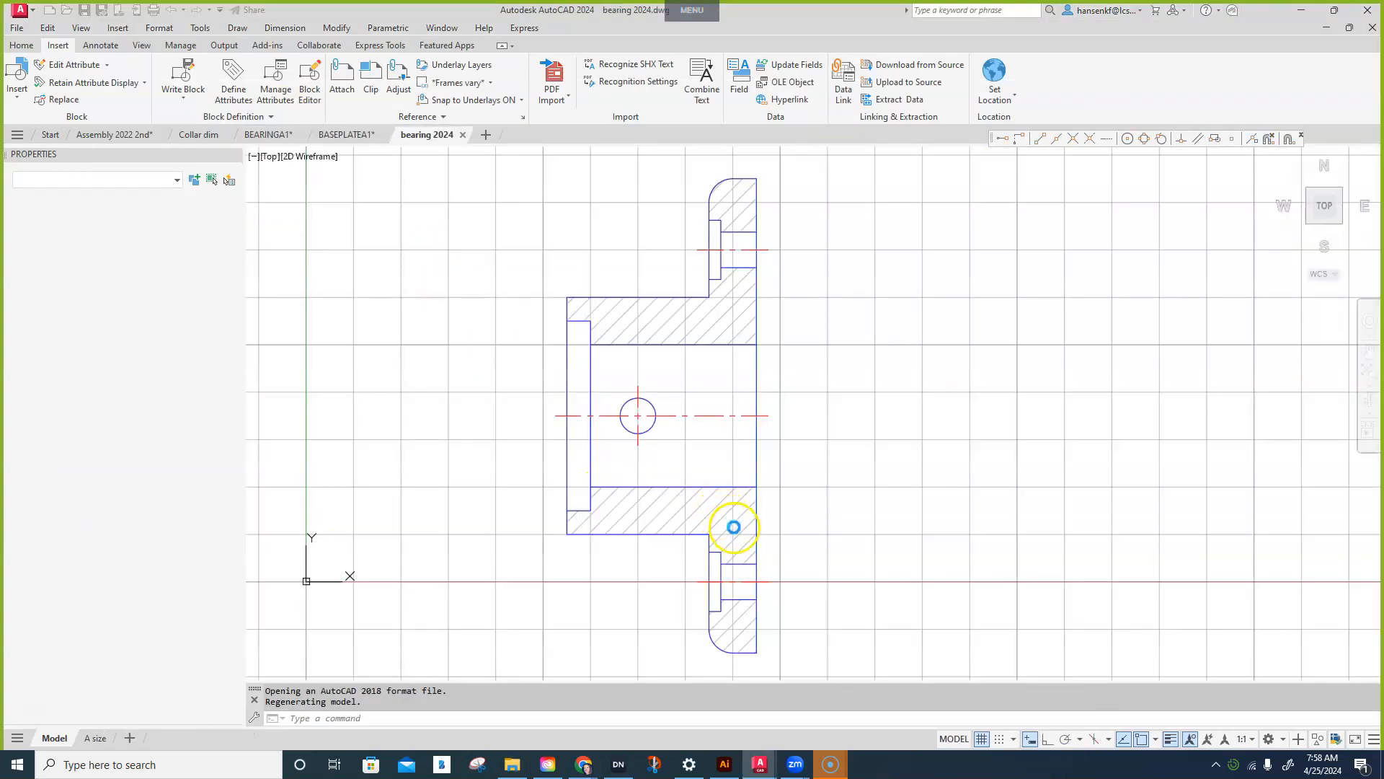
{"action": "scroll", "coordinate": [877, 473], "scroll_direction": "down", "scroll_amount": 3}
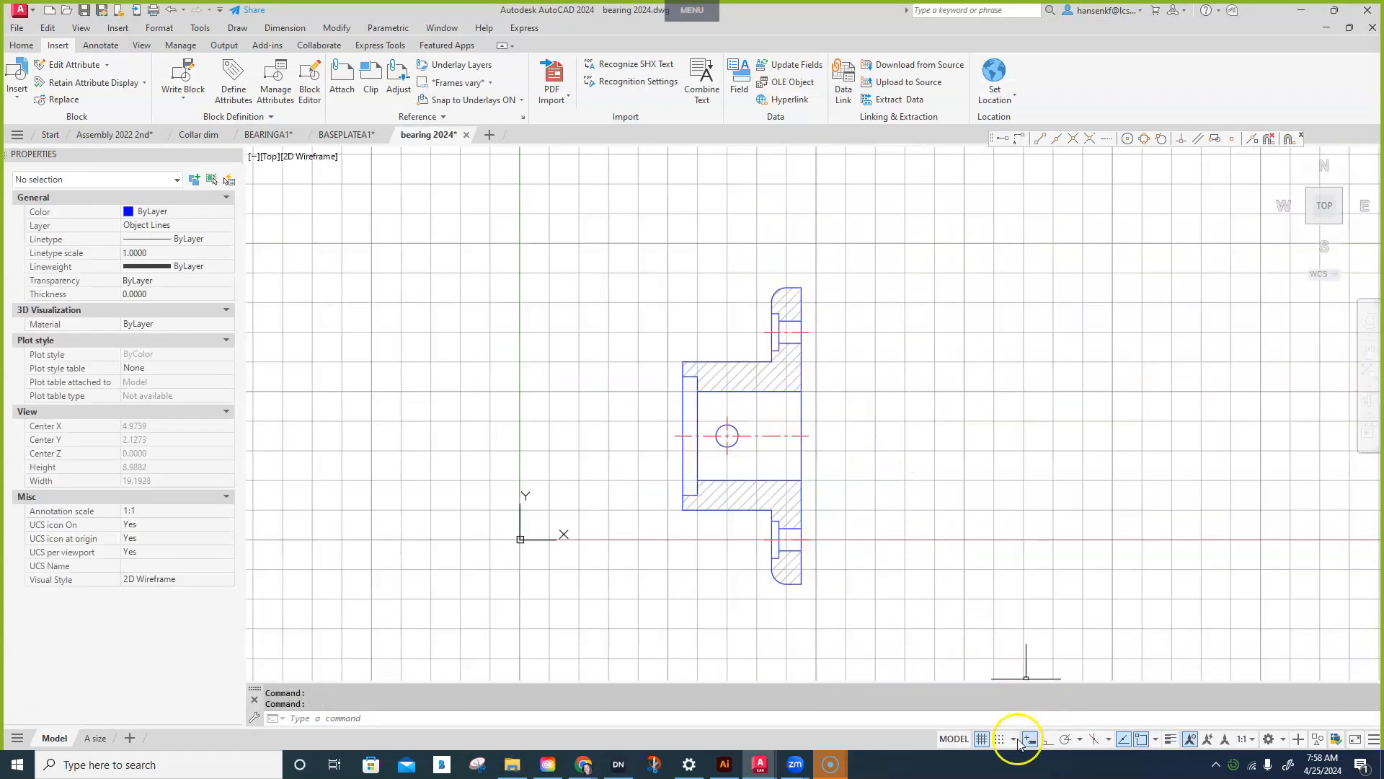
- Turn off the grid in the bearing 2024 drawing and close that drawing
{"action": "left_click", "coordinate": [982, 739]}
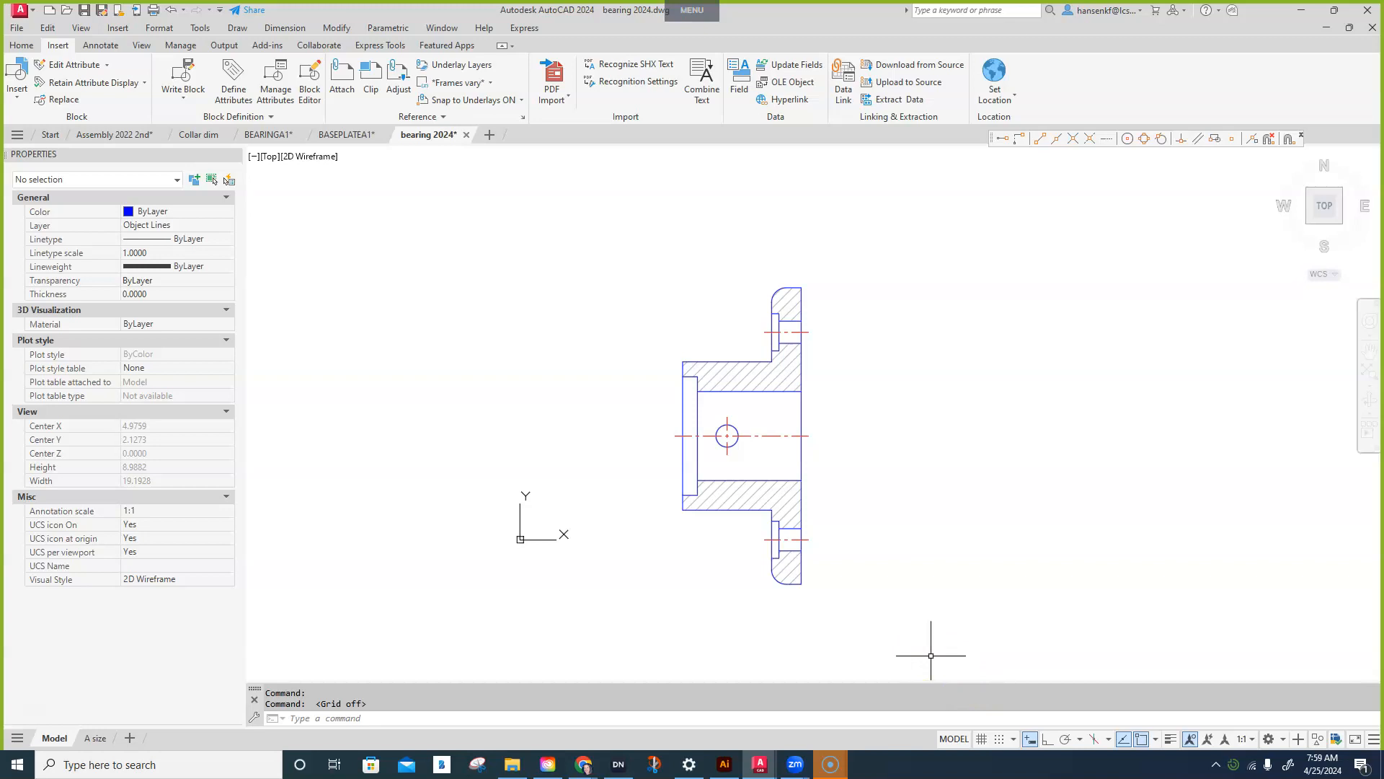
{"action": "left_click", "coordinate": [467, 135]}
{"action": "left_click", "coordinate": [728, 414]}
{"action": "double_click", "coordinate": [642, 291]}
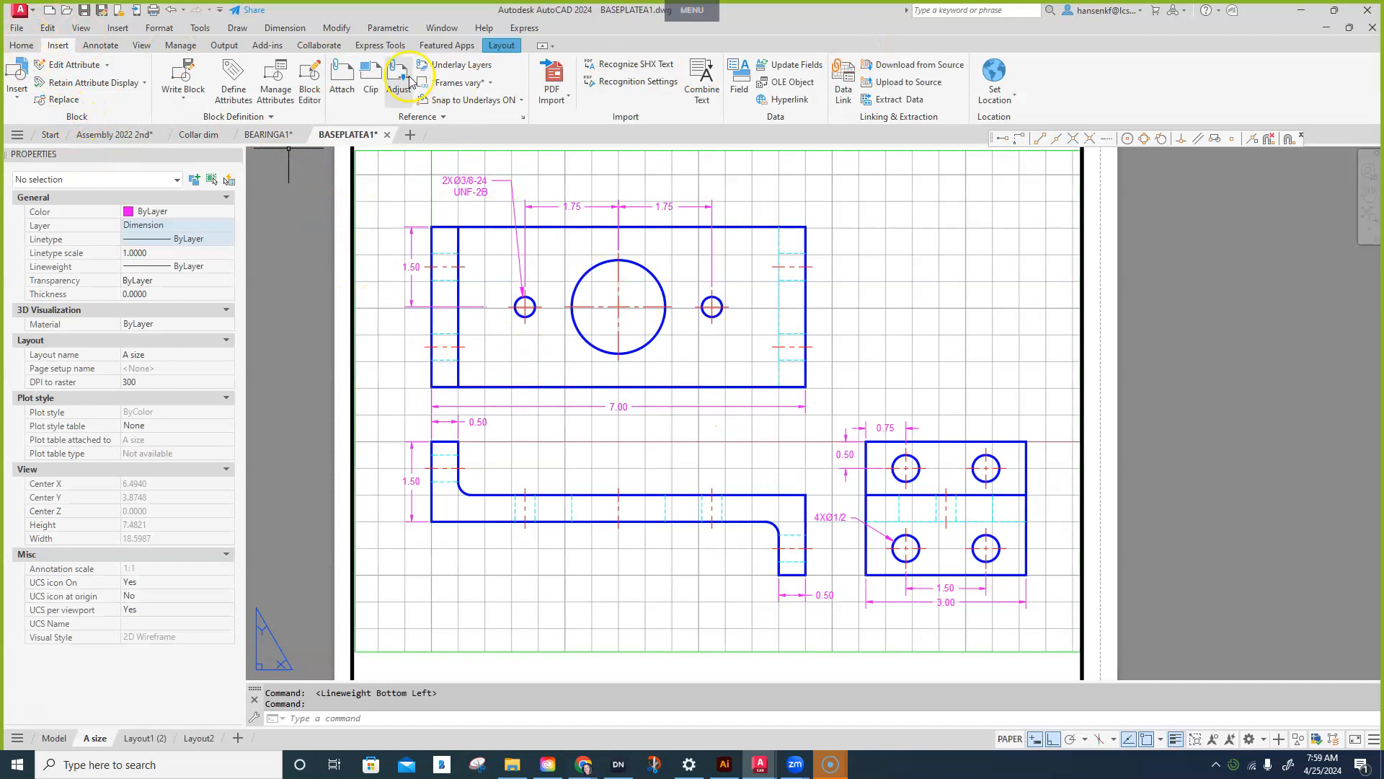
- Move the AutoCAD window aside and close the File Explorer windows to uncover the title block files on the desktop
{"action": "left_click_drag", "start_coordinate": [805, 10], "coordinate": [1052, 250]}
{"action": "left_click", "coordinate": [1068, 91]}
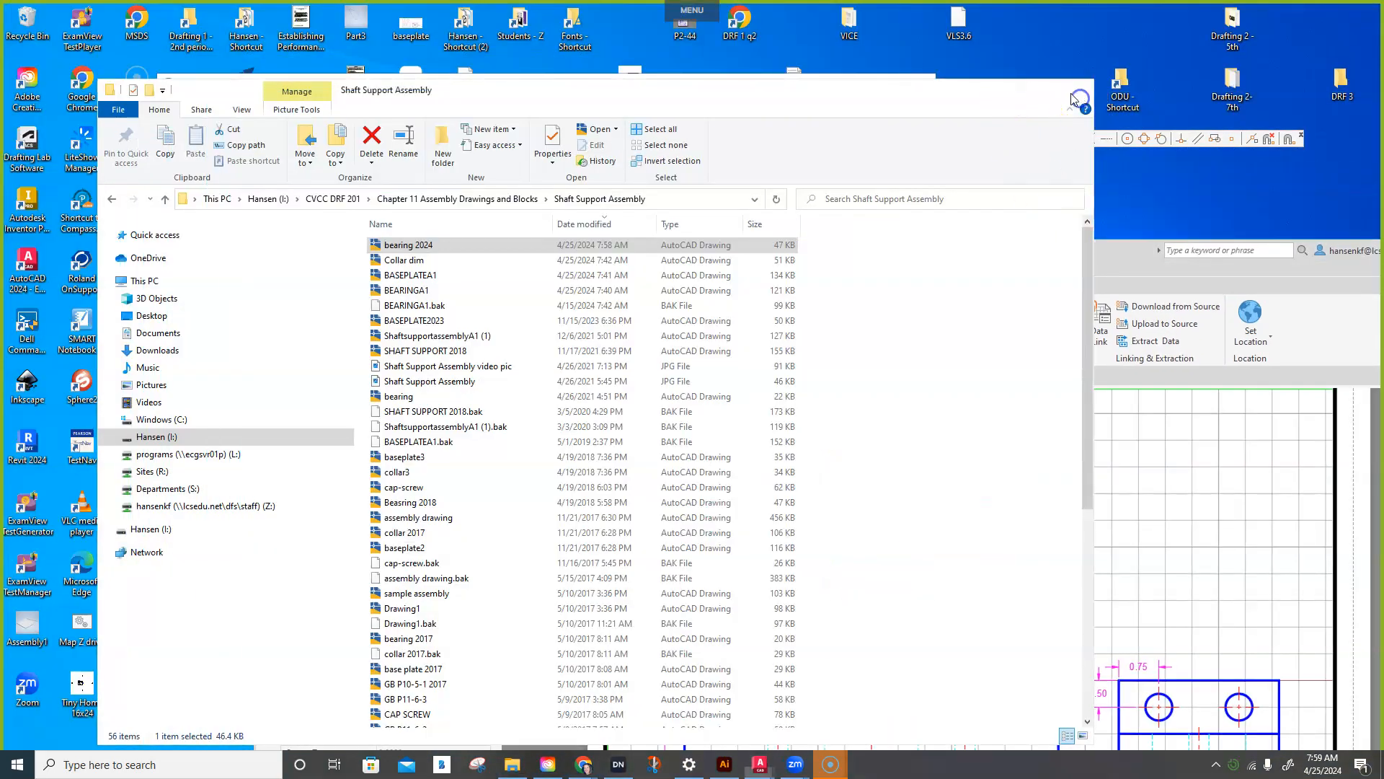
{"action": "left_click", "coordinate": [853, 83]}
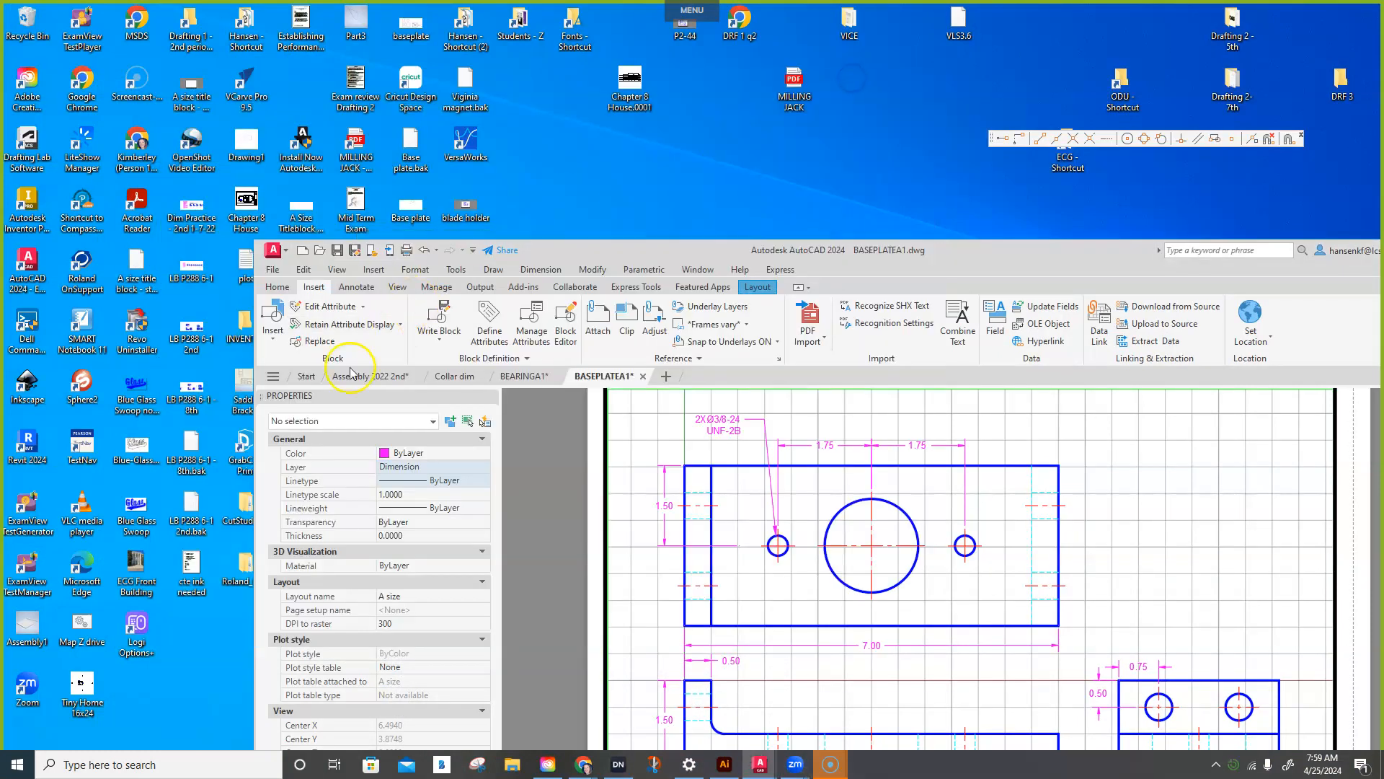
{"action": "mouse_move", "coordinate": [561, 251]}
{"action": "left_mouse_down"}
{"action": "mouse_move", "coordinate": [677, 134]}
{"action": "mouse_move", "coordinate": [685, 105]}
{"action": "mouse_move", "coordinate": [786, 103]}
{"action": "left_mouse_up"}
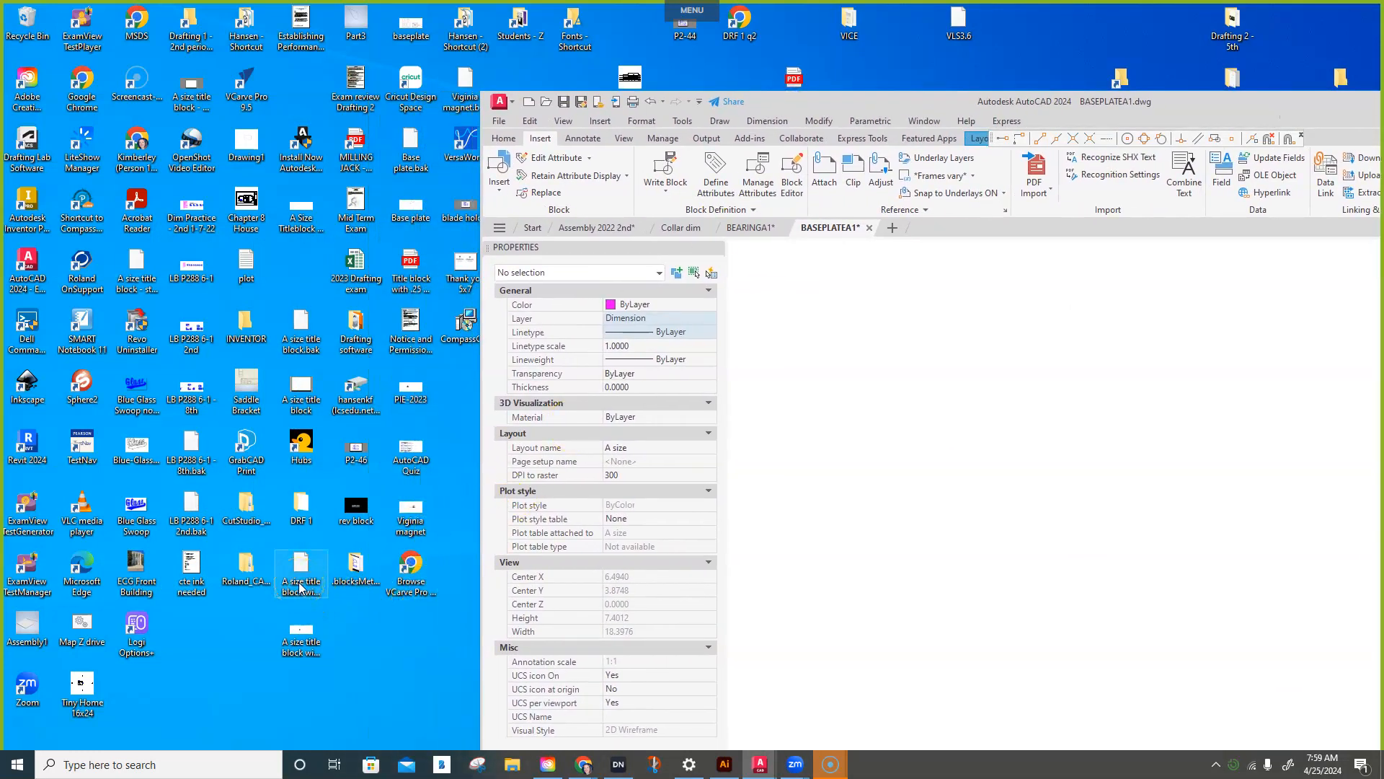
- Open the A size title block with metric drawing from the desktop and dismiss the invalid shortcuts warning
{"action": "left_click", "coordinate": [301, 577]}
{"action": "double_click", "coordinate": [307, 638]}
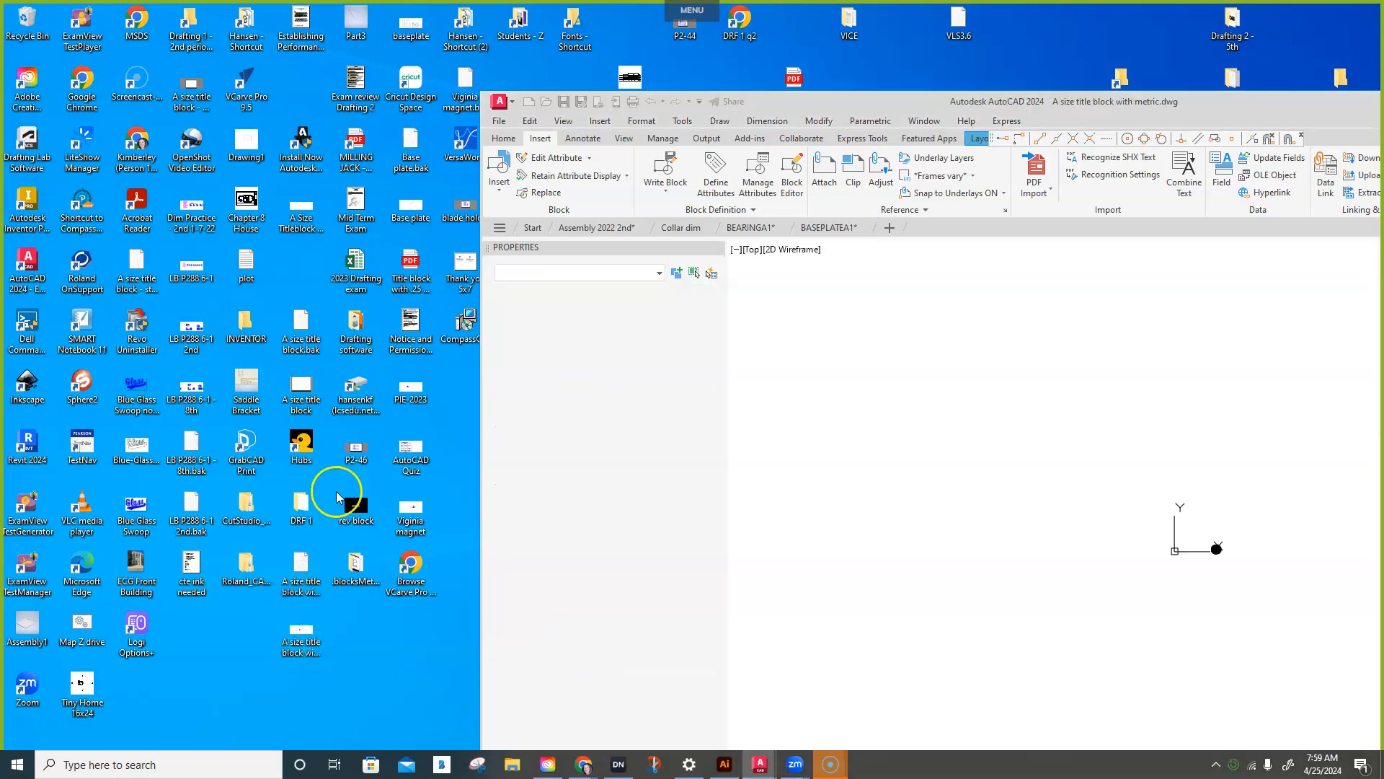
{"action": "left_click", "coordinate": [299, 381]}
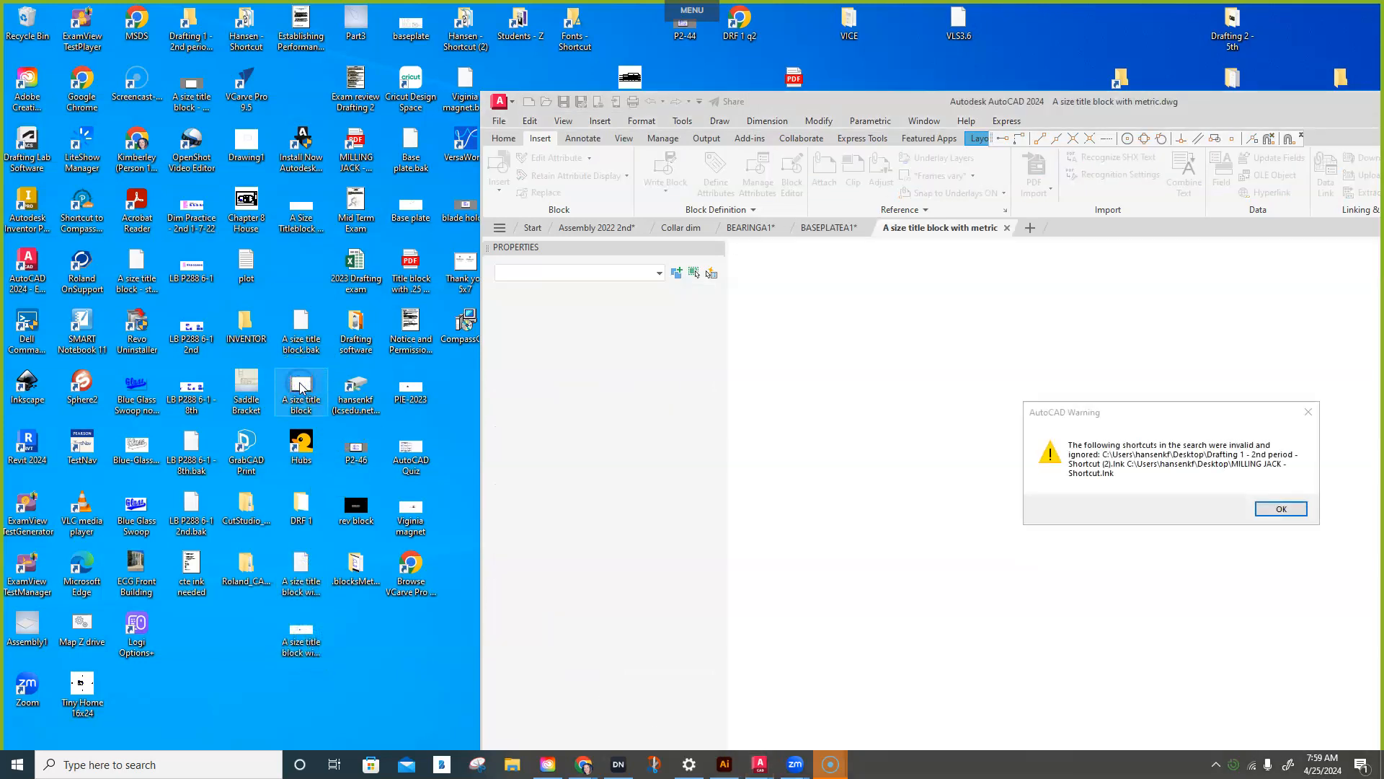
{"action": "left_click", "coordinate": [1283, 507]}
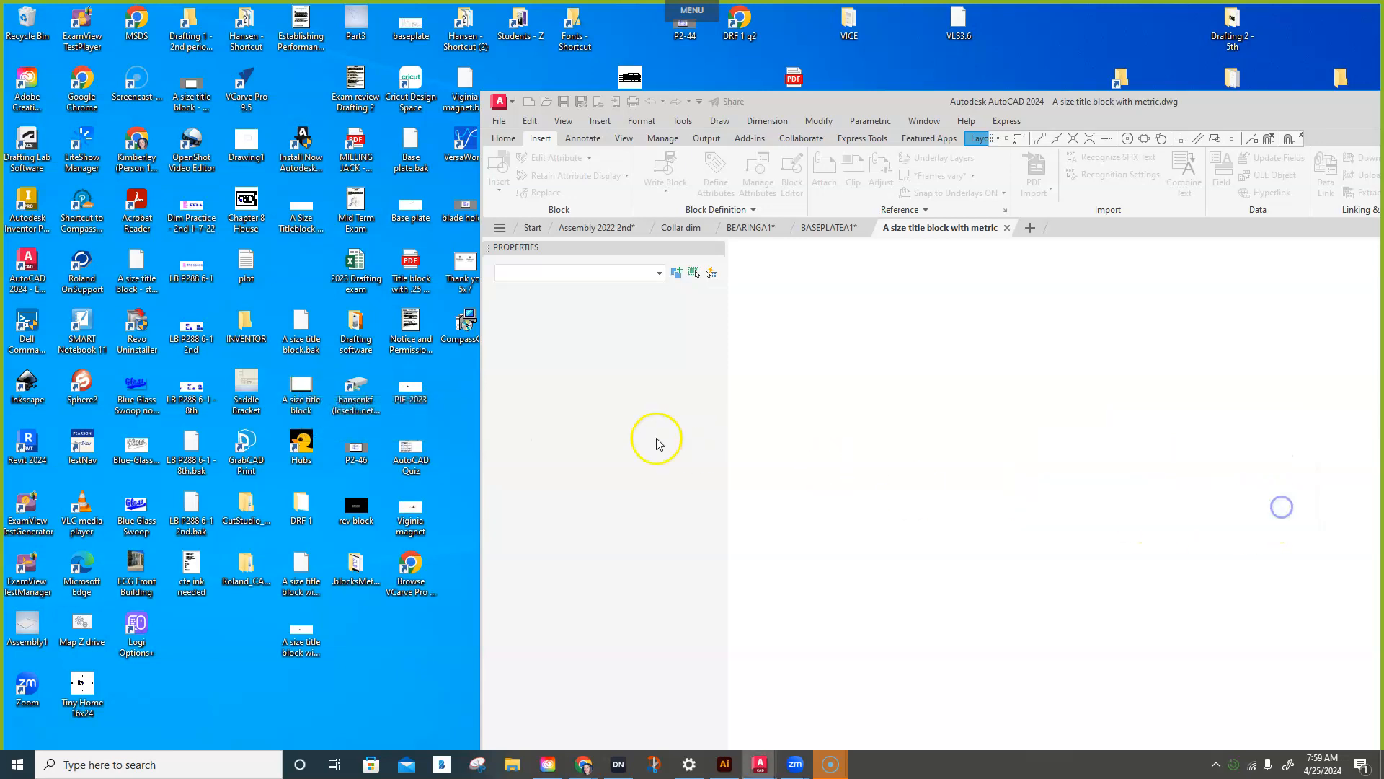
- Open the A size title block drawing from the desktop and show its model space with the grid turned off
{"action": "double_click", "coordinate": [302, 389]}
{"action": "left_click_drag", "start_coordinate": [1211, 108], "coordinate": [693, 1]}
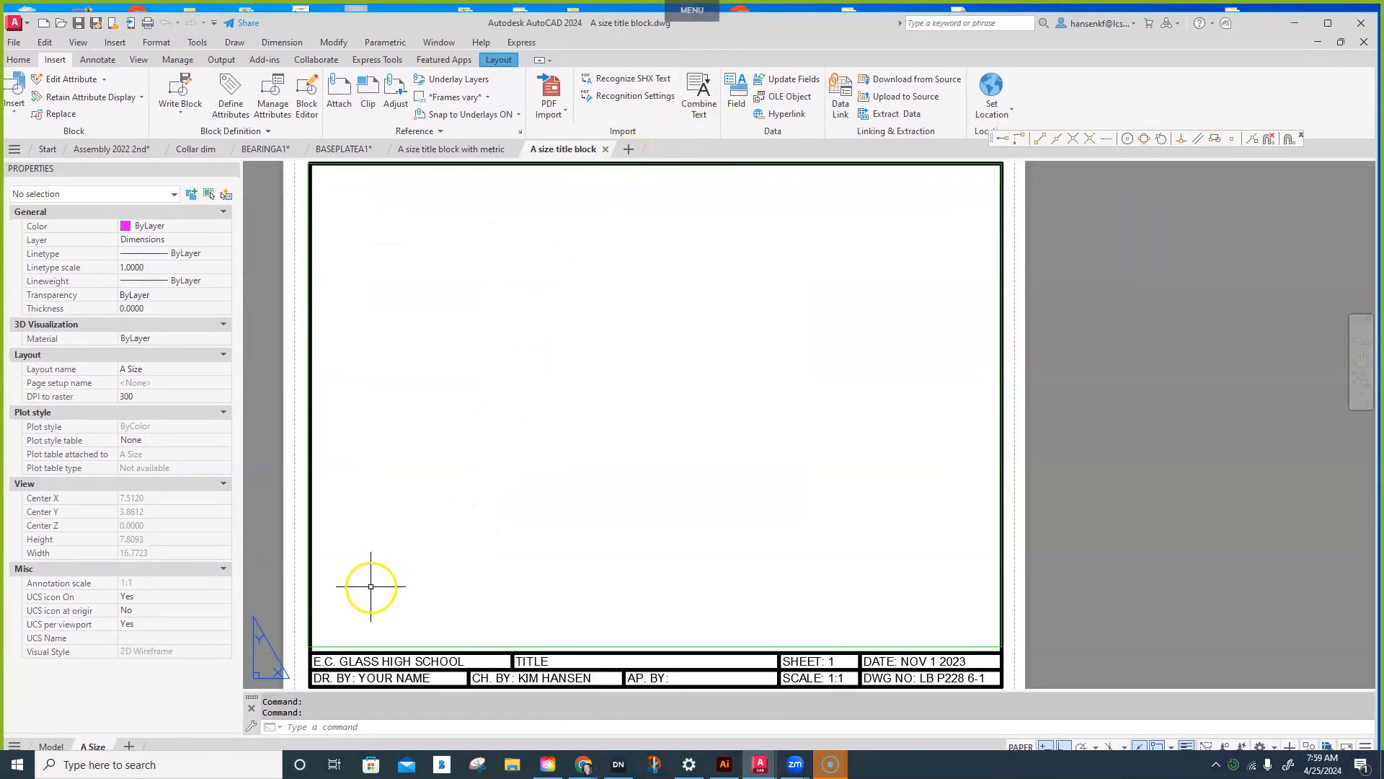
{"action": "left_click", "coordinate": [47, 747]}
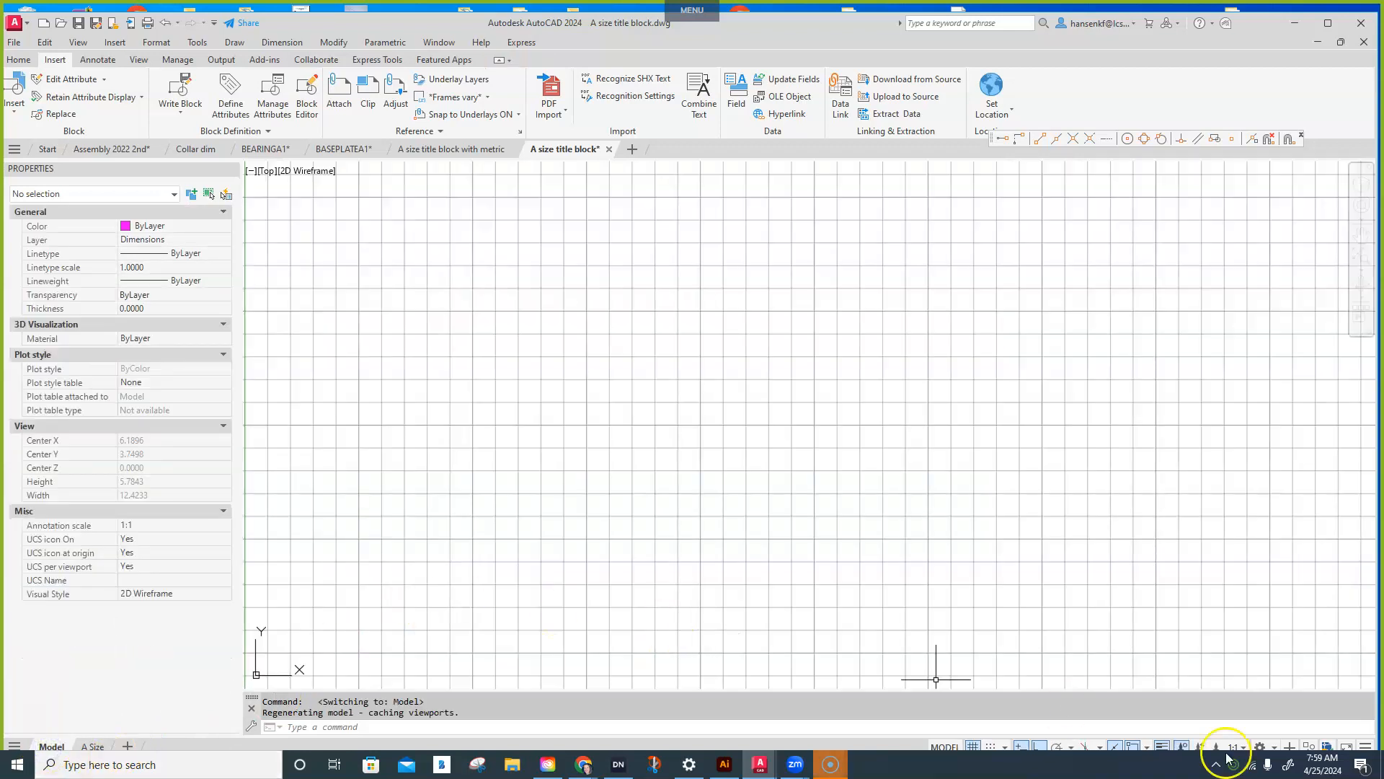
{"action": "left_click", "coordinate": [972, 748]}
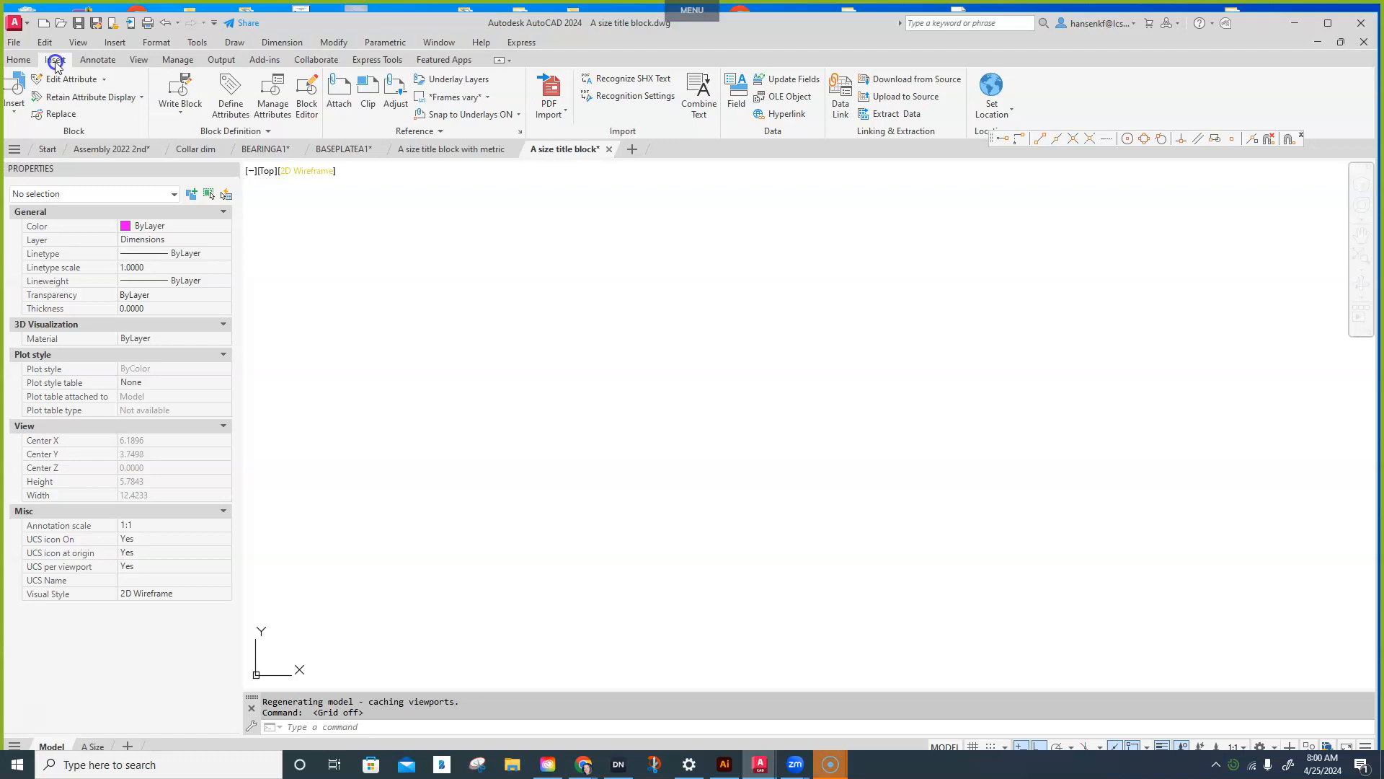
- Load bearing 2024 as a block library from CVCC DRF 201's Shaft Support Assembly folder, under Chapter 11 Assembly Drawings and Blocks on the I: drive
{"action": "left_click", "coordinate": [13, 92]}
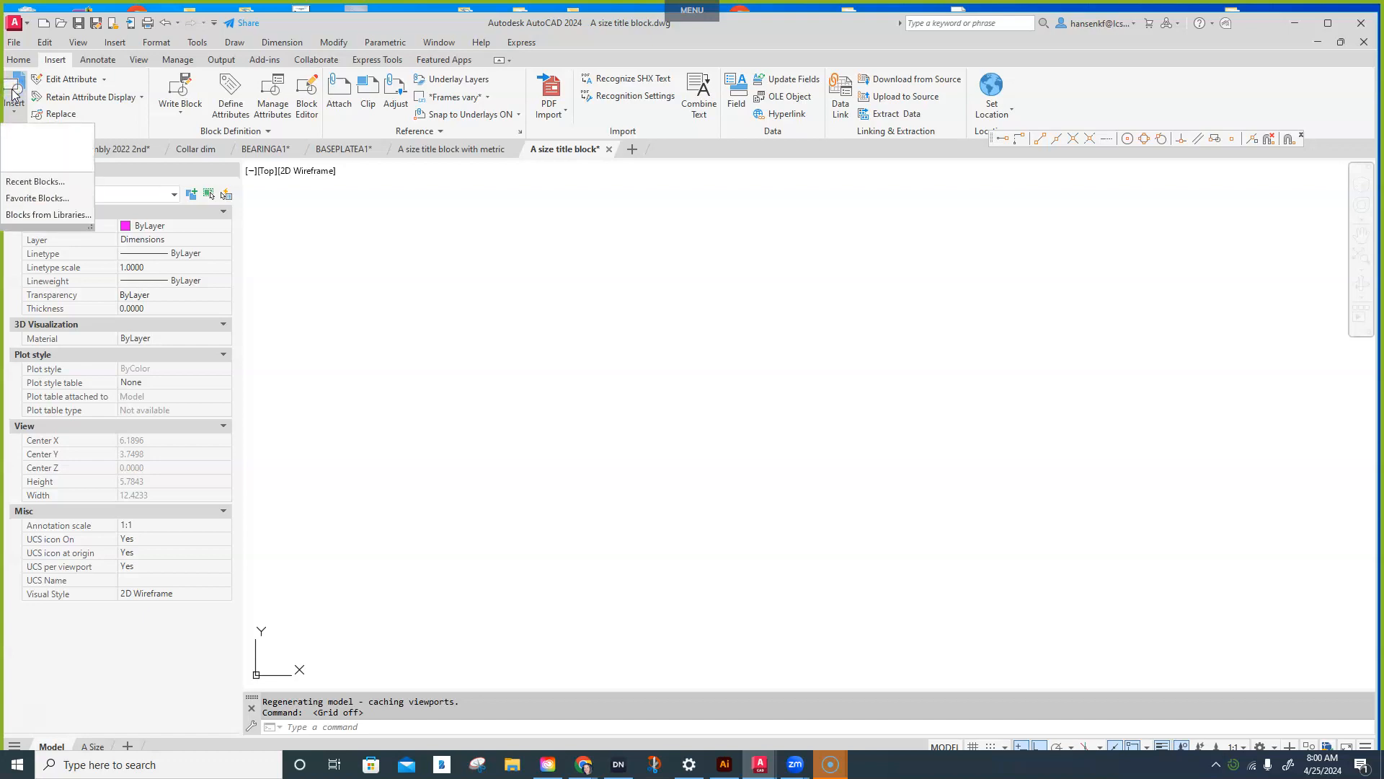
{"action": "left_click", "coordinate": [29, 215]}
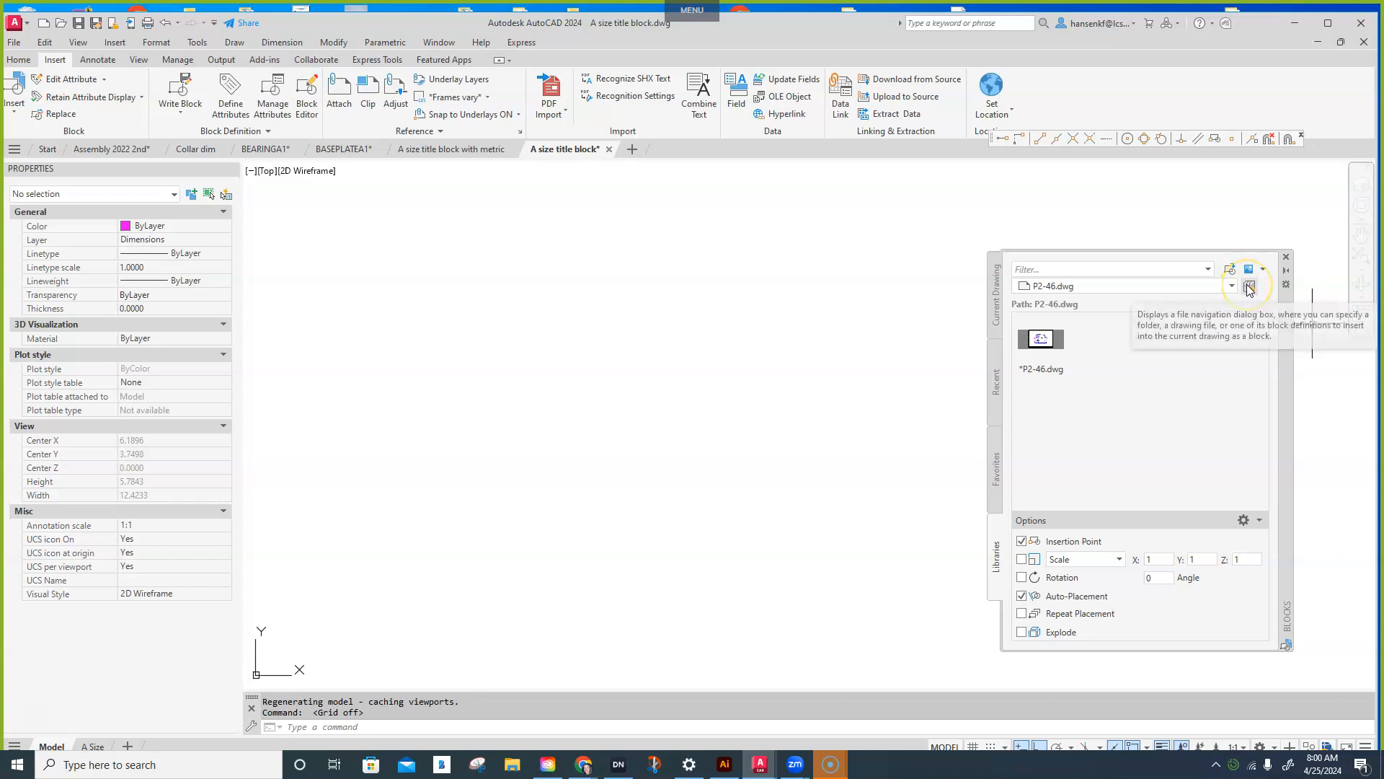
{"action": "left_click", "coordinate": [1249, 287]}
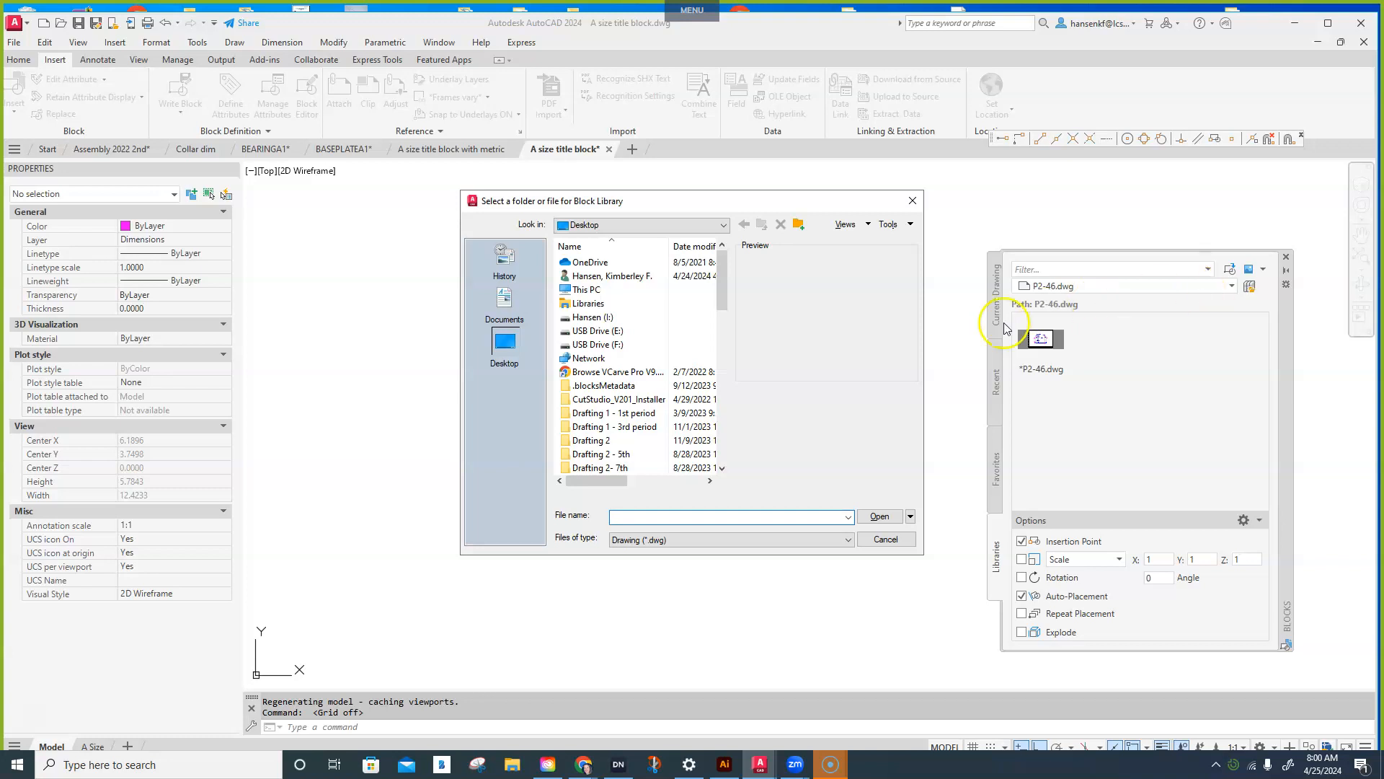
{"action": "double_click", "coordinate": [605, 317]}
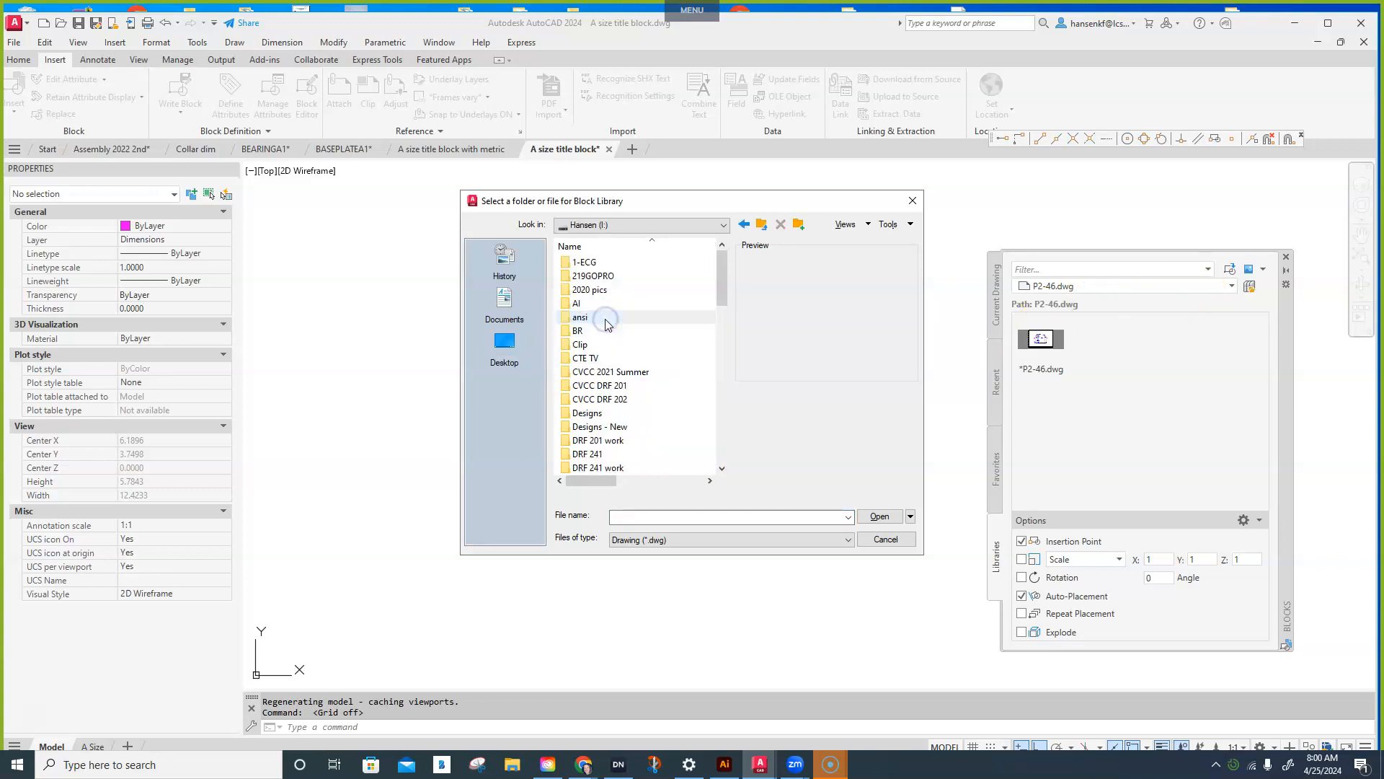
{"action": "left_click", "coordinate": [596, 441]}
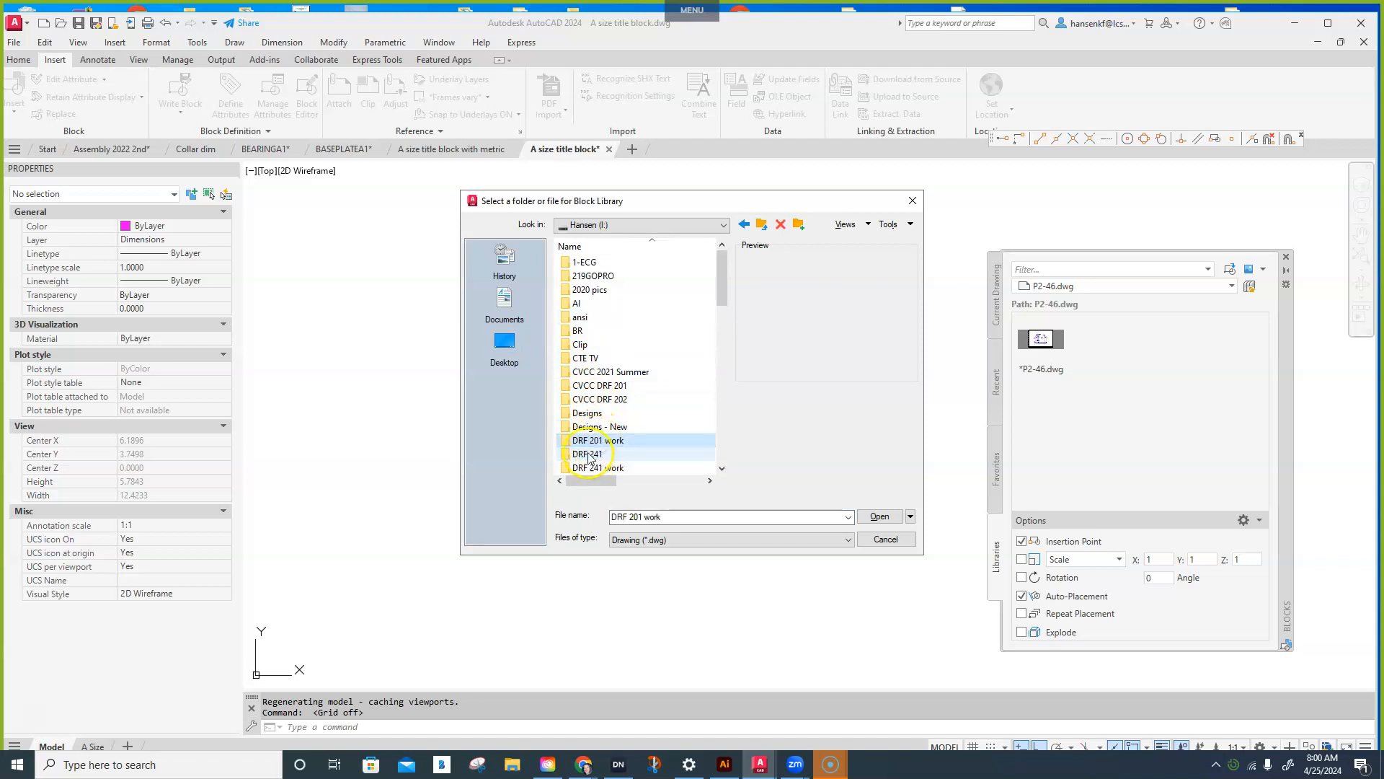
{"action": "double_click", "coordinate": [603, 386]}
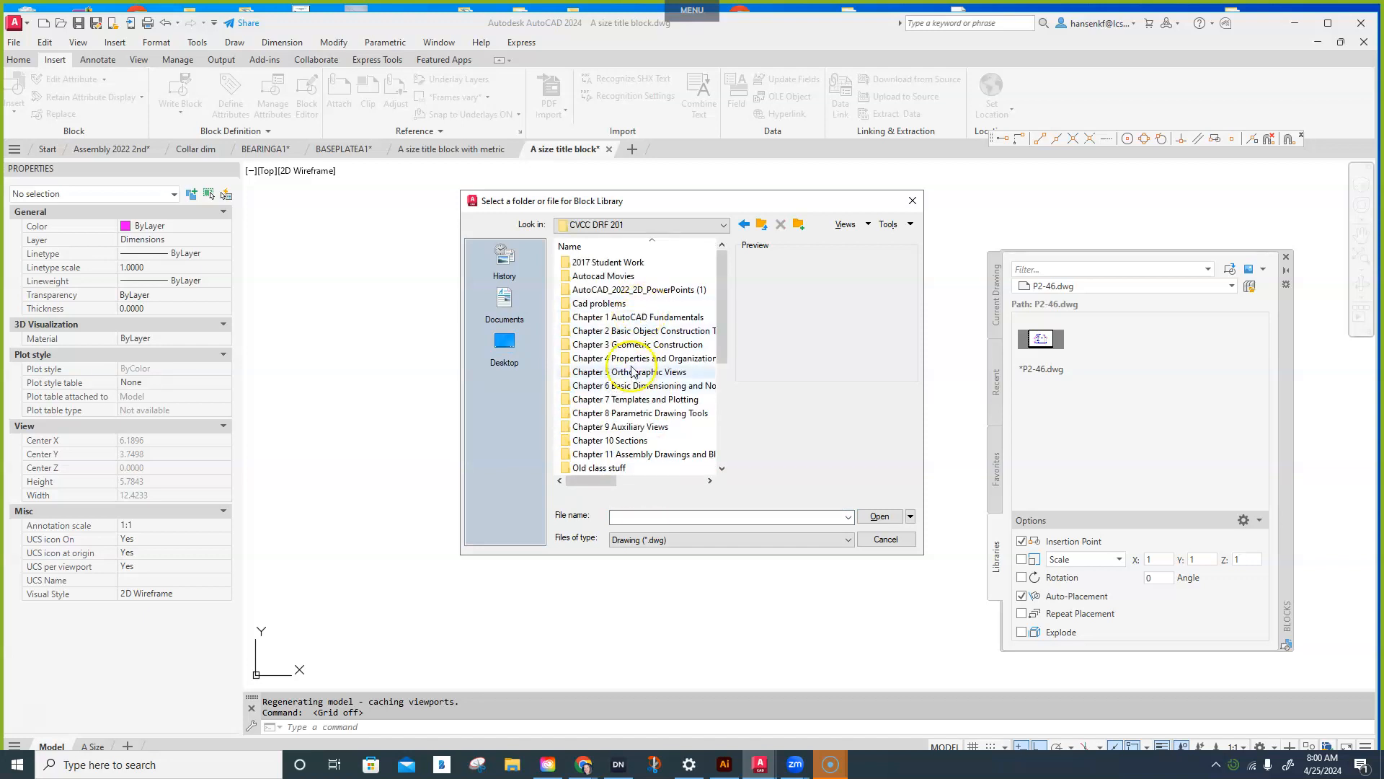
{"action": "double_click", "coordinate": [606, 454]}
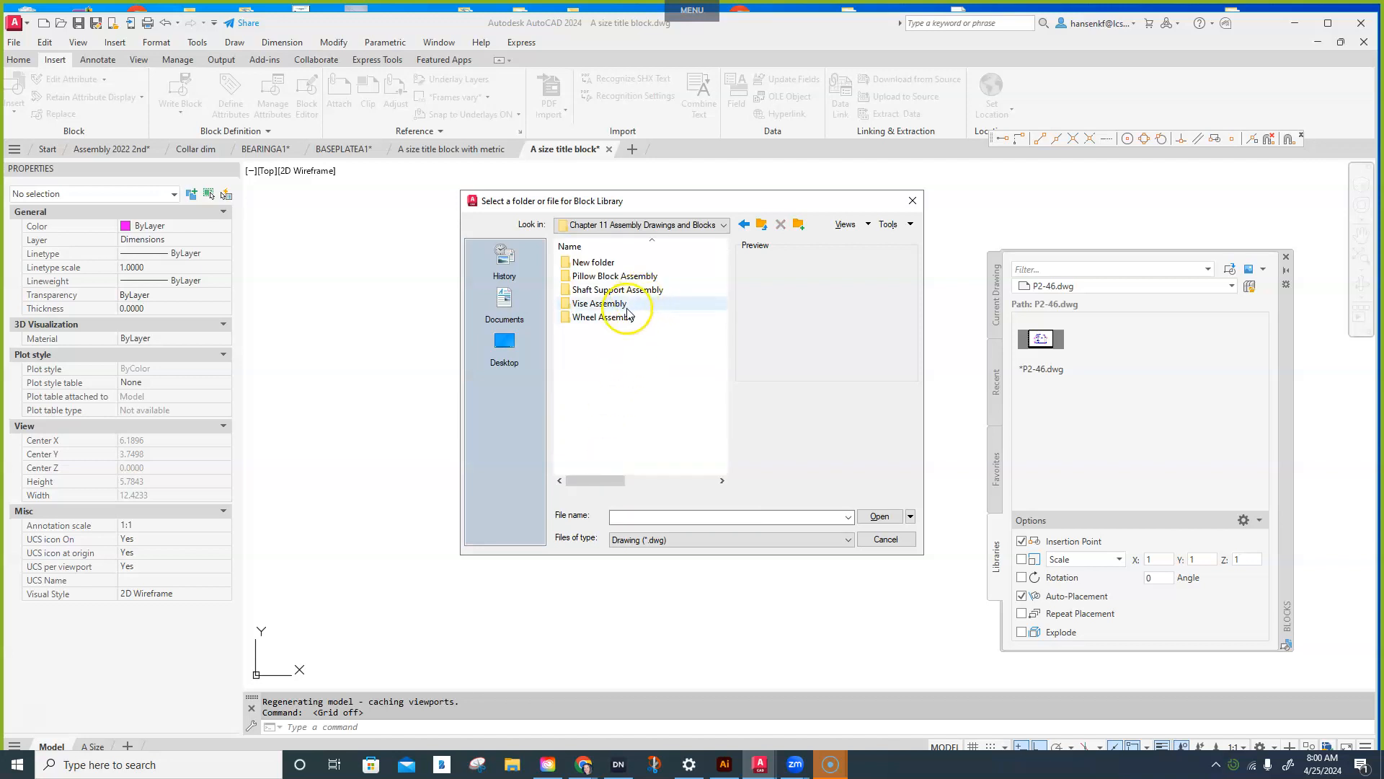
{"action": "double_click", "coordinate": [617, 289]}
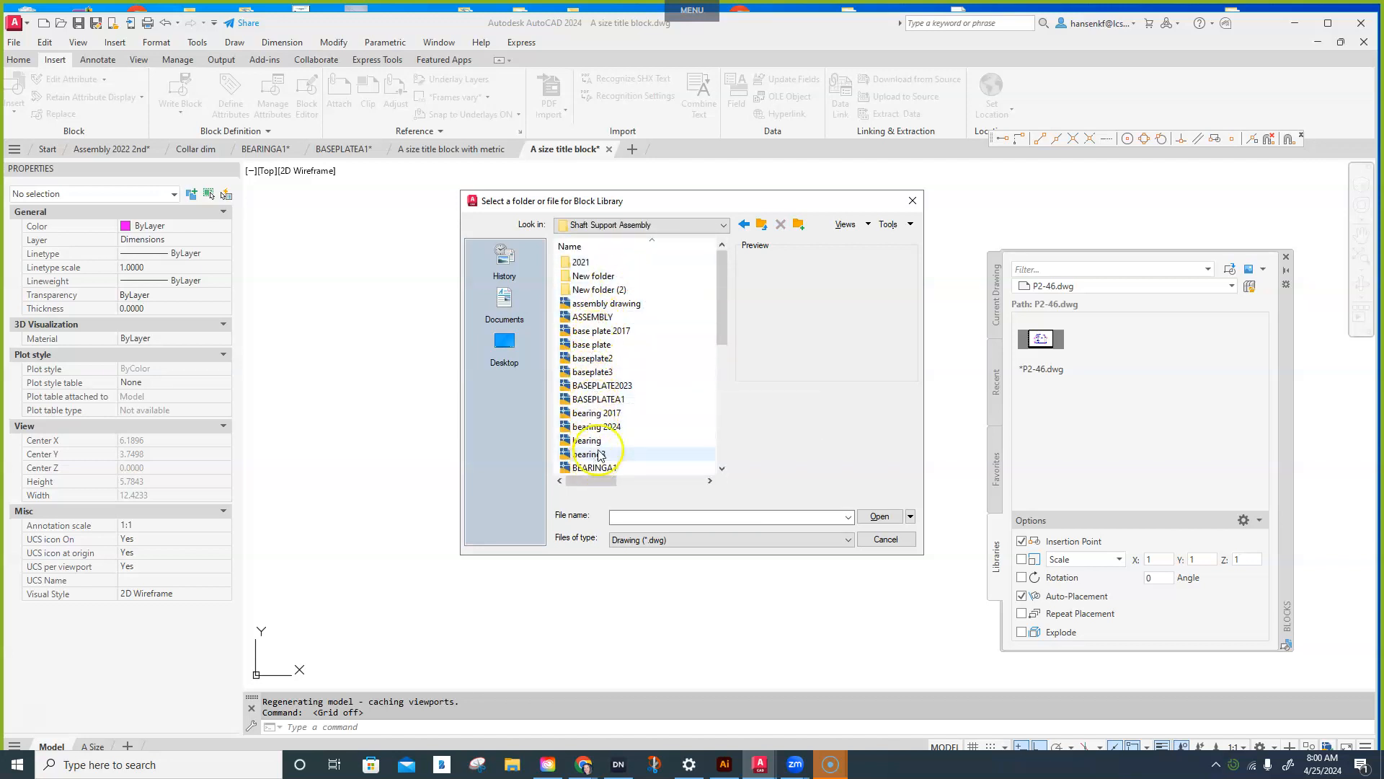
{"action": "left_click", "coordinate": [598, 426]}
{"action": "double_click", "coordinate": [598, 426]}
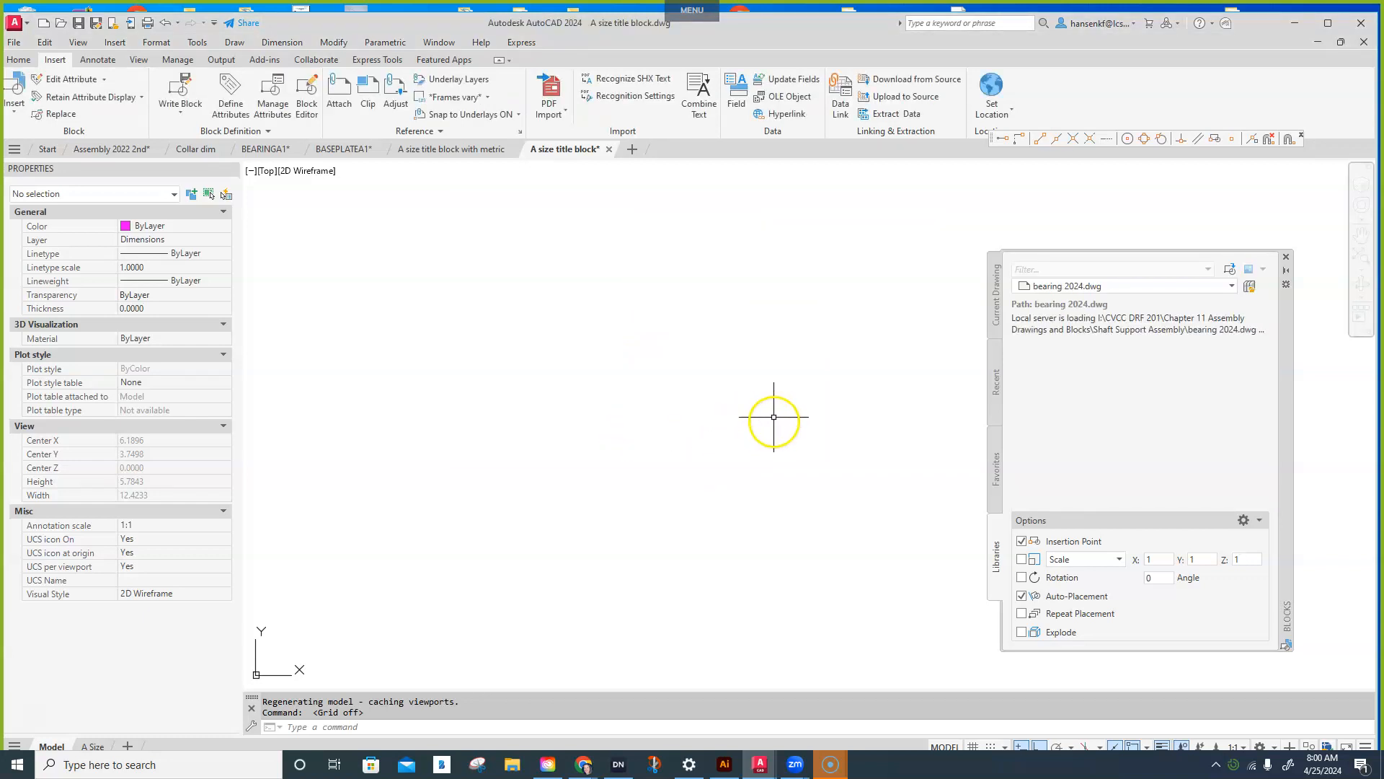
- Insert the bearing 2024 block in model space above the origin, check it as a selected object, and close the block library
{"action": "scroll", "coordinate": [627, 402], "scroll_direction": "down", "scroll_amount": 10}
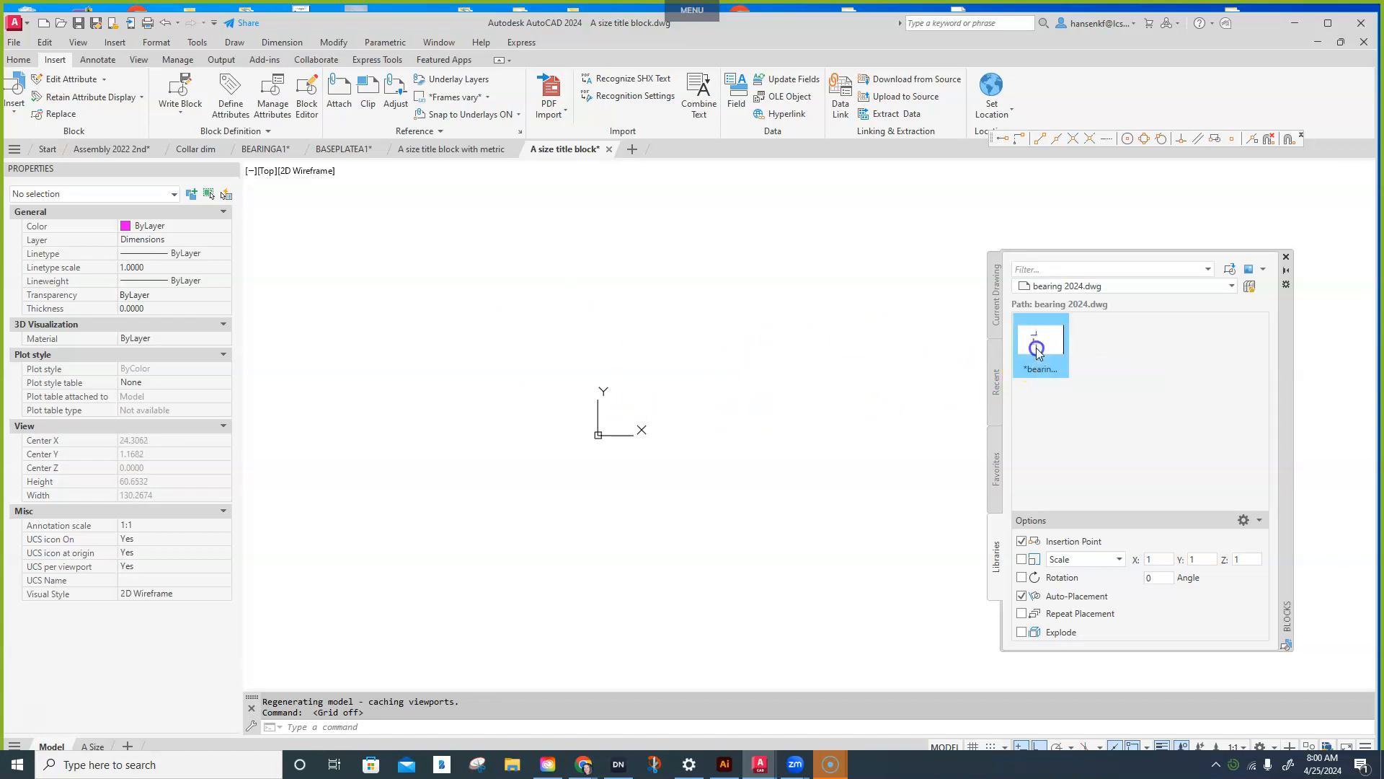
{"action": "mouse_move", "coordinate": [1036, 347]}
{"action": "left_mouse_down"}
{"action": "mouse_move", "coordinate": [933, 377]}
{"action": "mouse_move", "coordinate": [596, 346]}
{"action": "mouse_move", "coordinate": [586, 311]}
{"action": "left_mouse_up"}
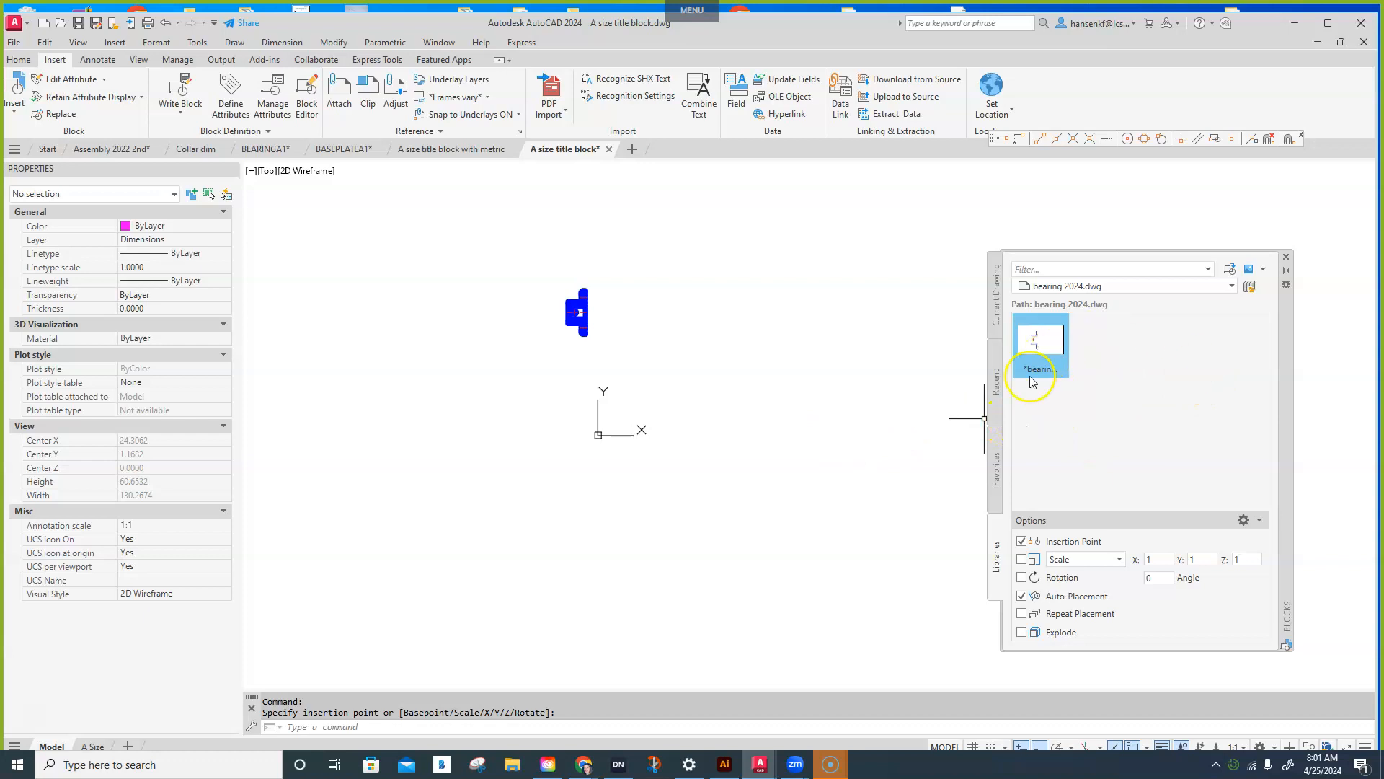
{"action": "scroll", "coordinate": [548, 312], "scroll_direction": "up", "scroll_amount": 6}
{"action": "middle_click_drag", "start_coordinate": [640, 356], "coordinate": [680, 461]}
{"action": "left_click", "coordinate": [653, 409]}
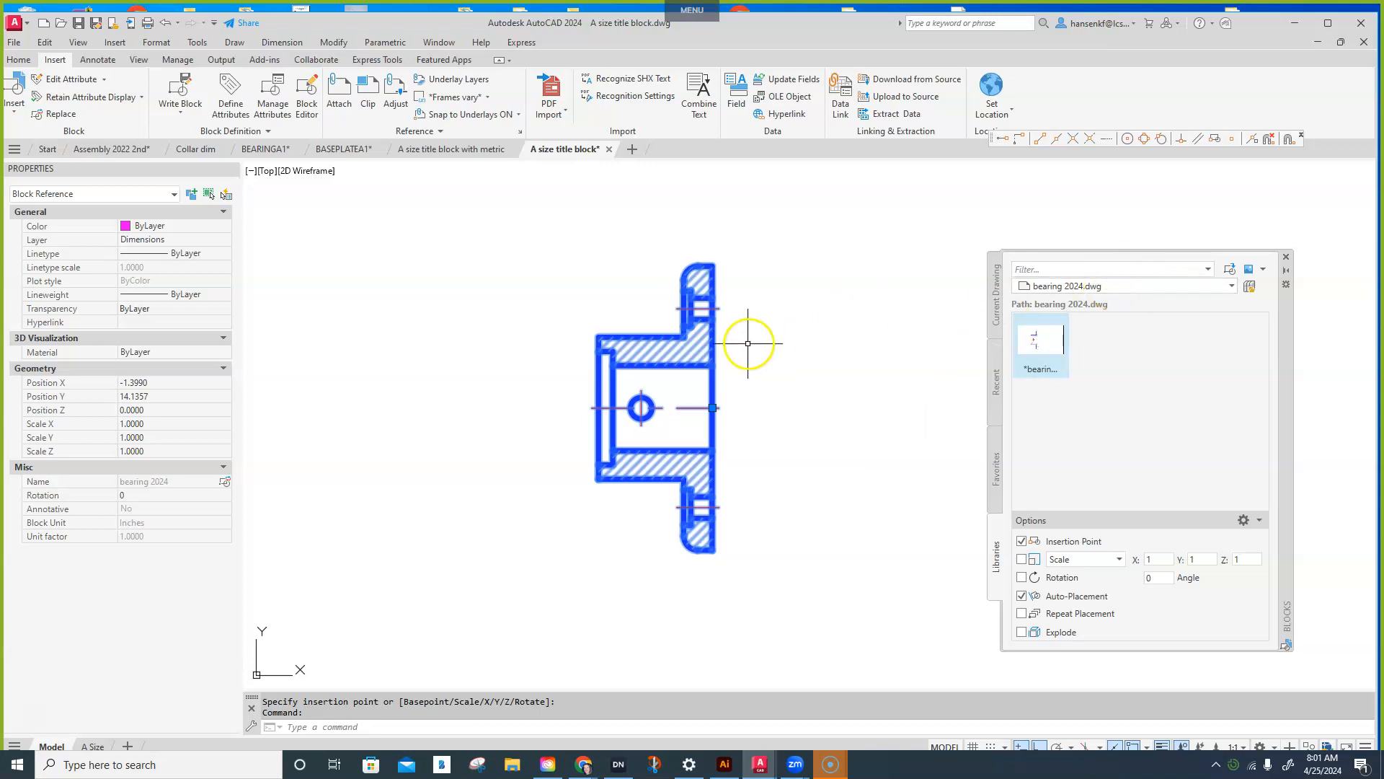
{"action": "left_click", "coordinate": [1293, 257]}
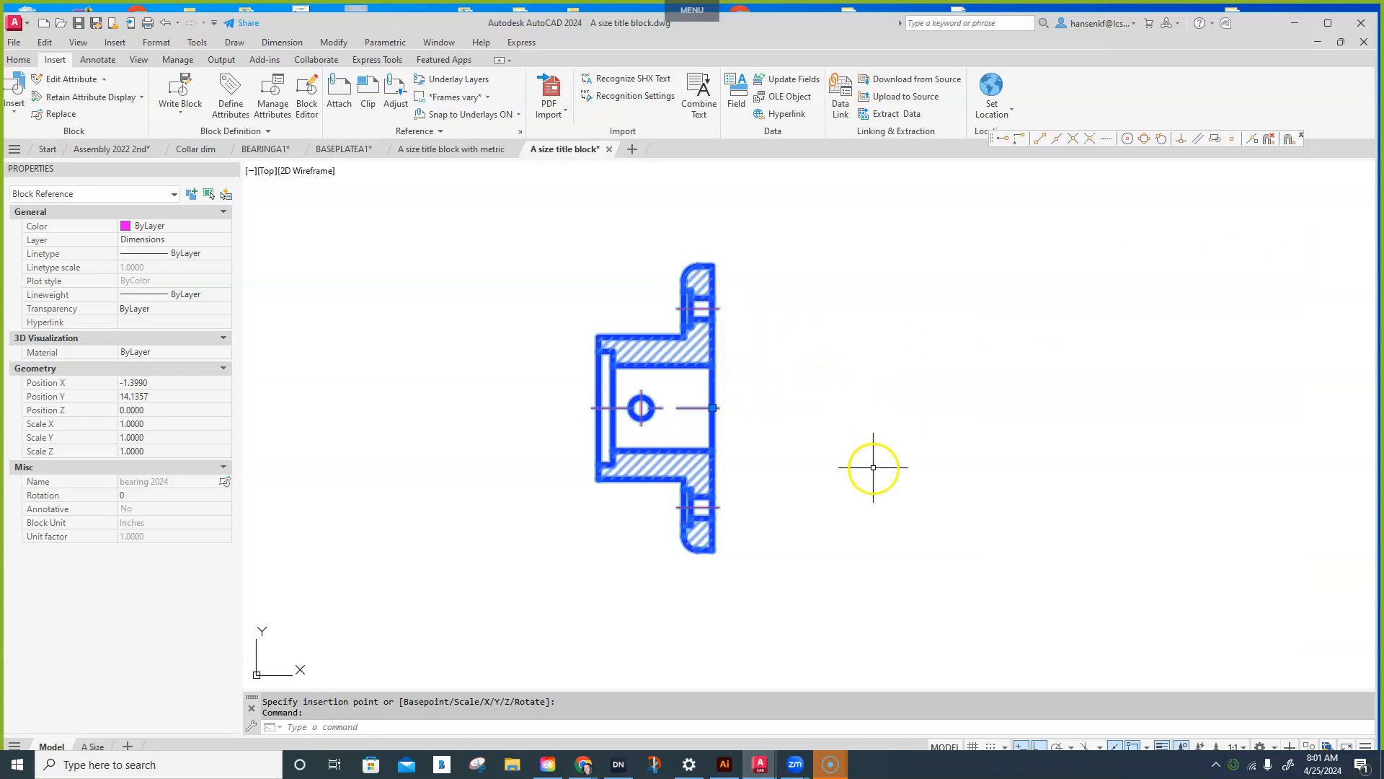
{"action": "key", "text": "Escape"}
{"action": "key", "text": "Escape"}
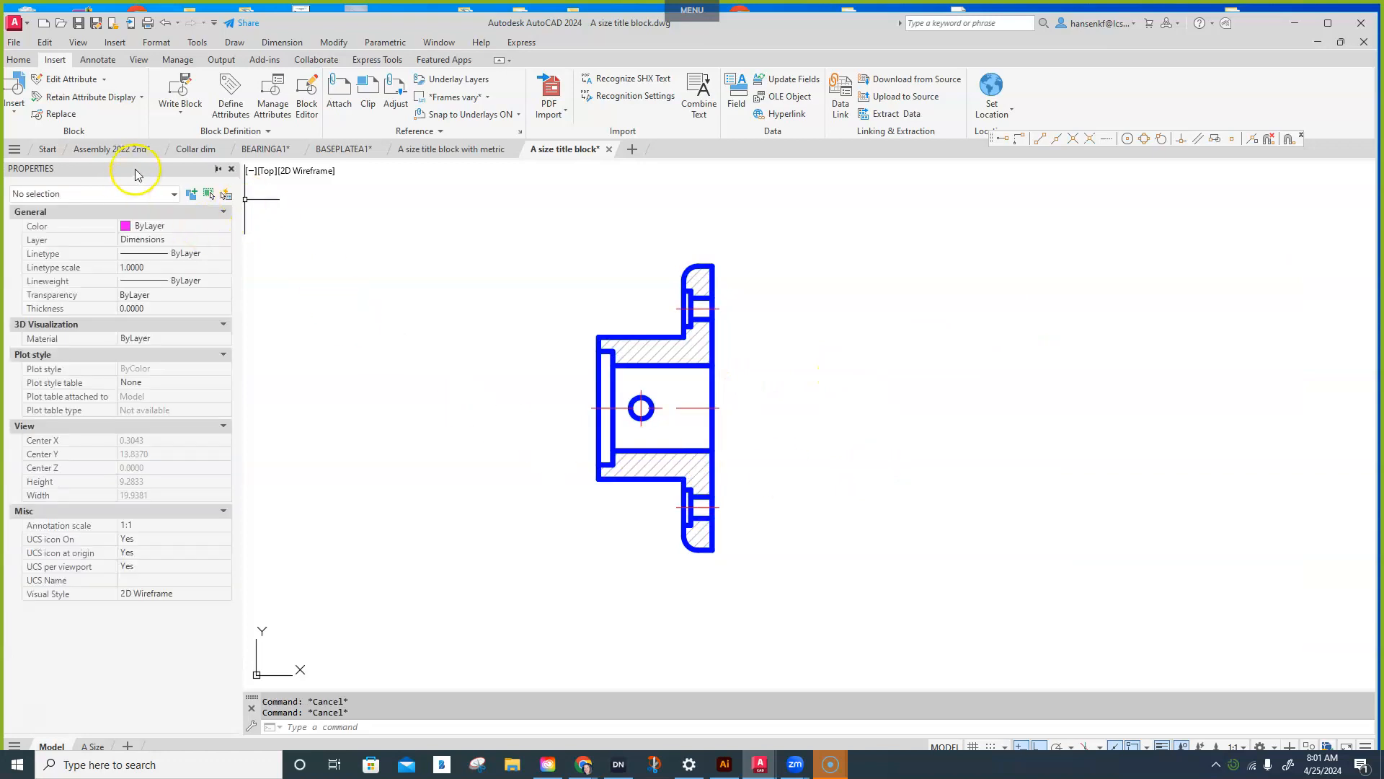
- Switch to the Assembly 2022 2nd drawing and undo the last moves of the cap screws, collar and bearing
{"action": "left_click", "coordinate": [119, 149]}
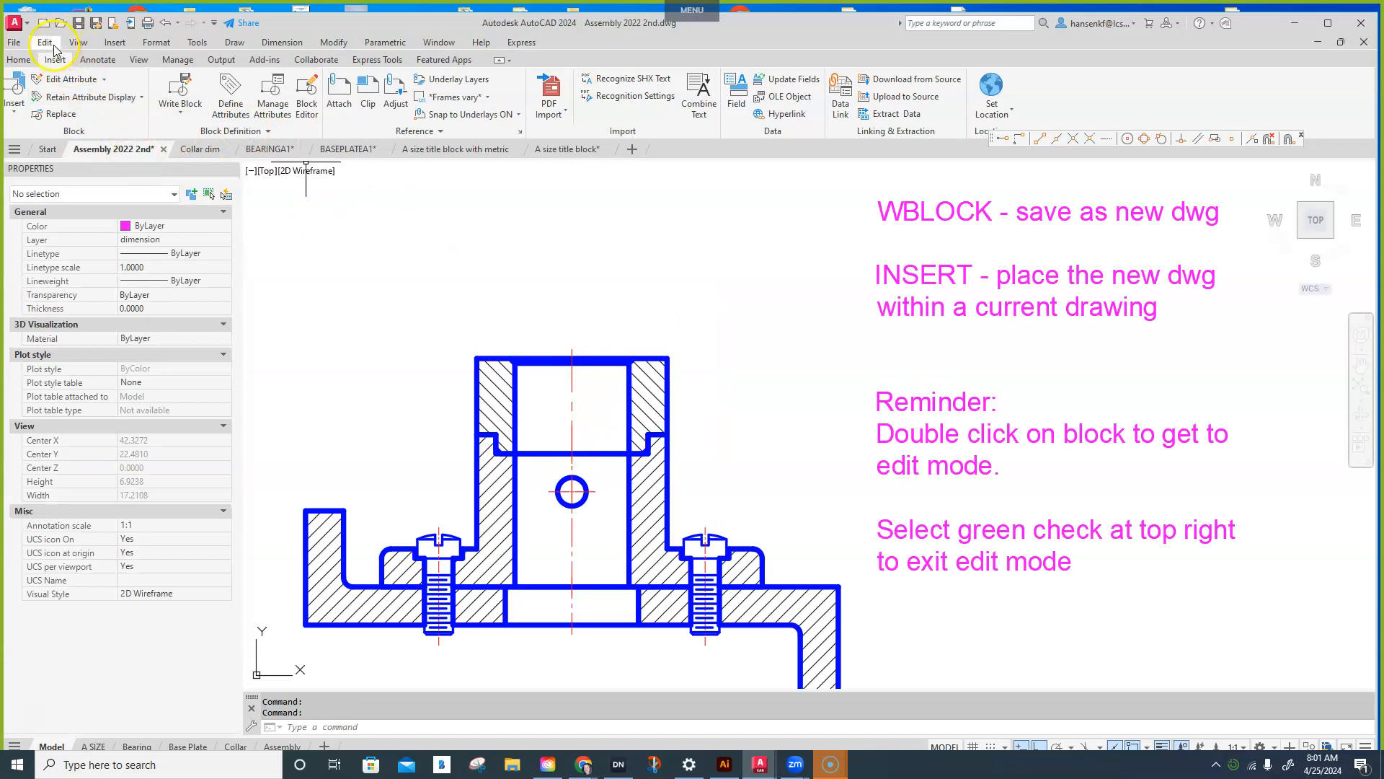
{"action": "left_click", "coordinate": [166, 24]}
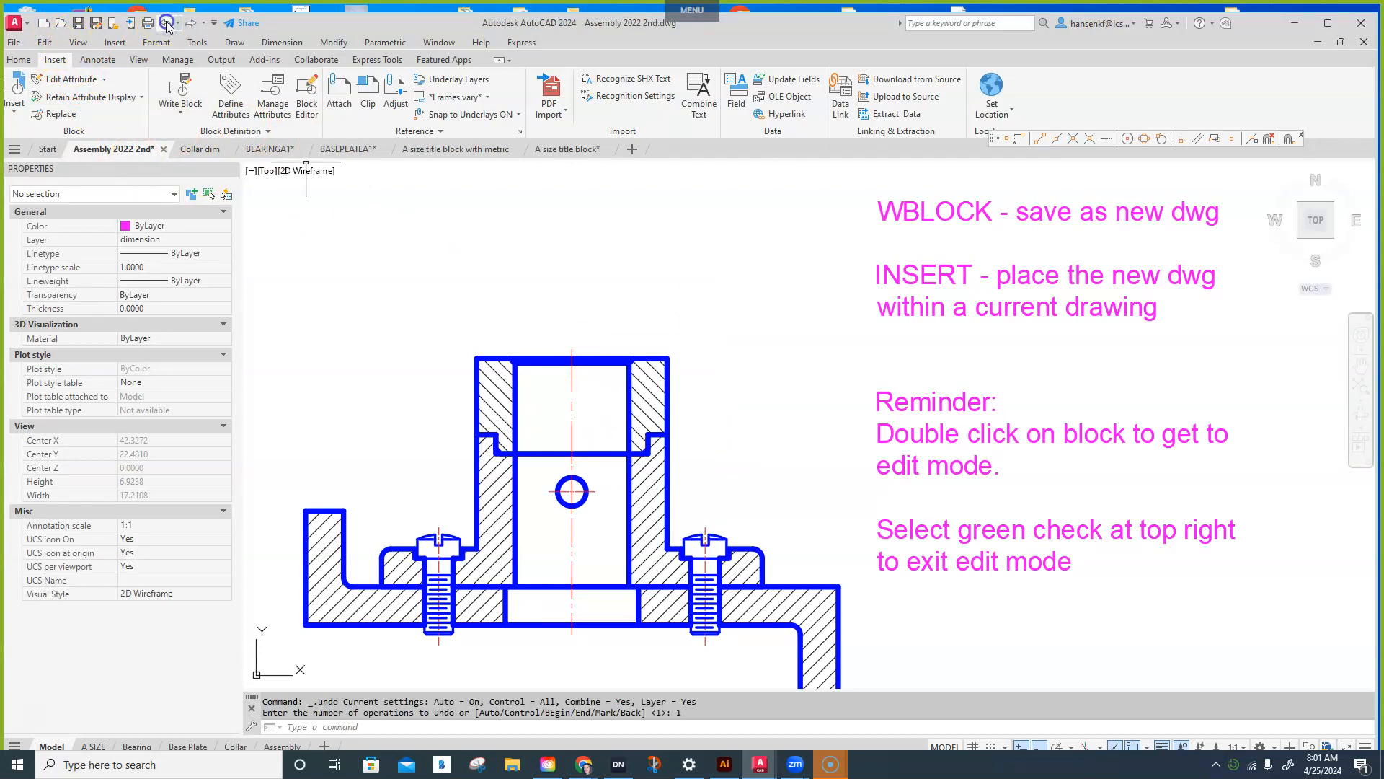
{"action": "left_click", "coordinate": [166, 23]}
{"action": "left_click", "coordinate": [166, 24]}
{"action": "left_click", "coordinate": [167, 24]}
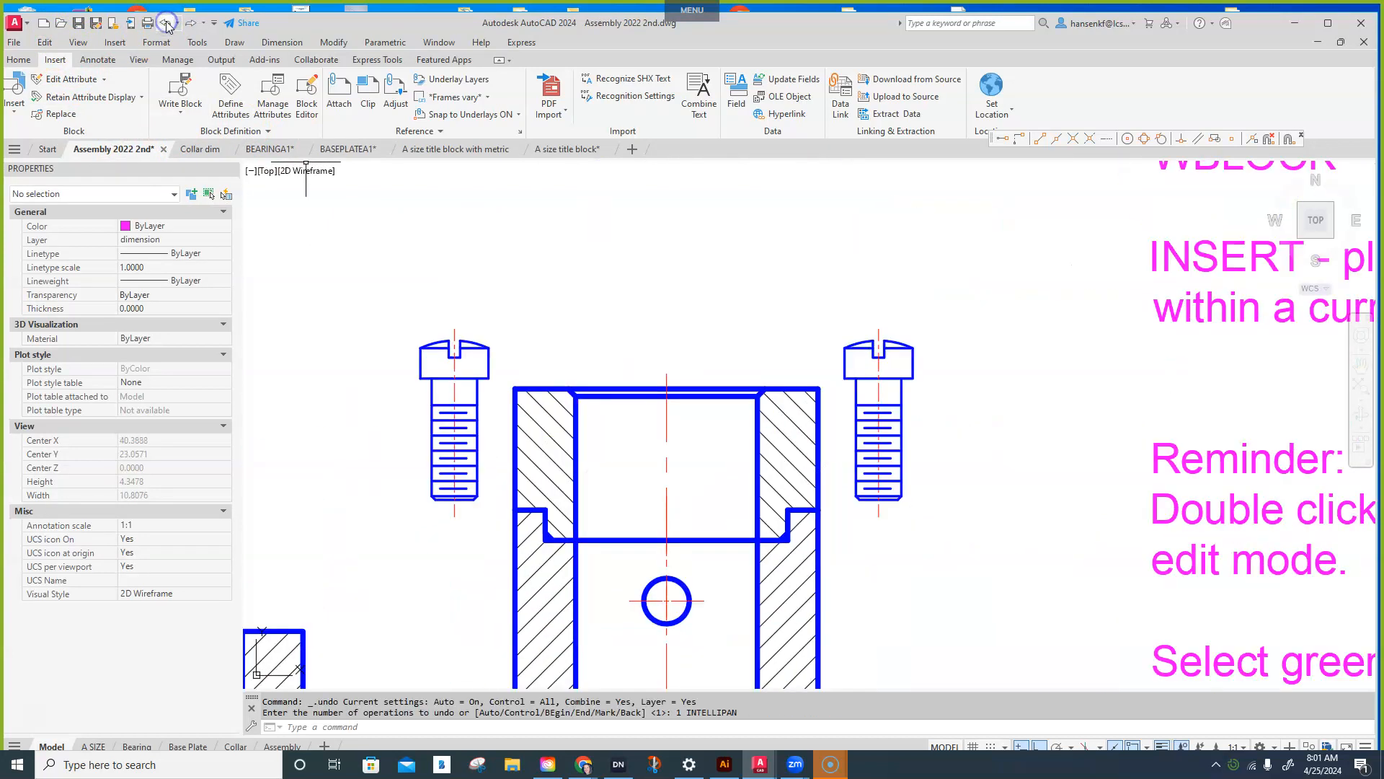
{"action": "left_click", "coordinate": [166, 24]}
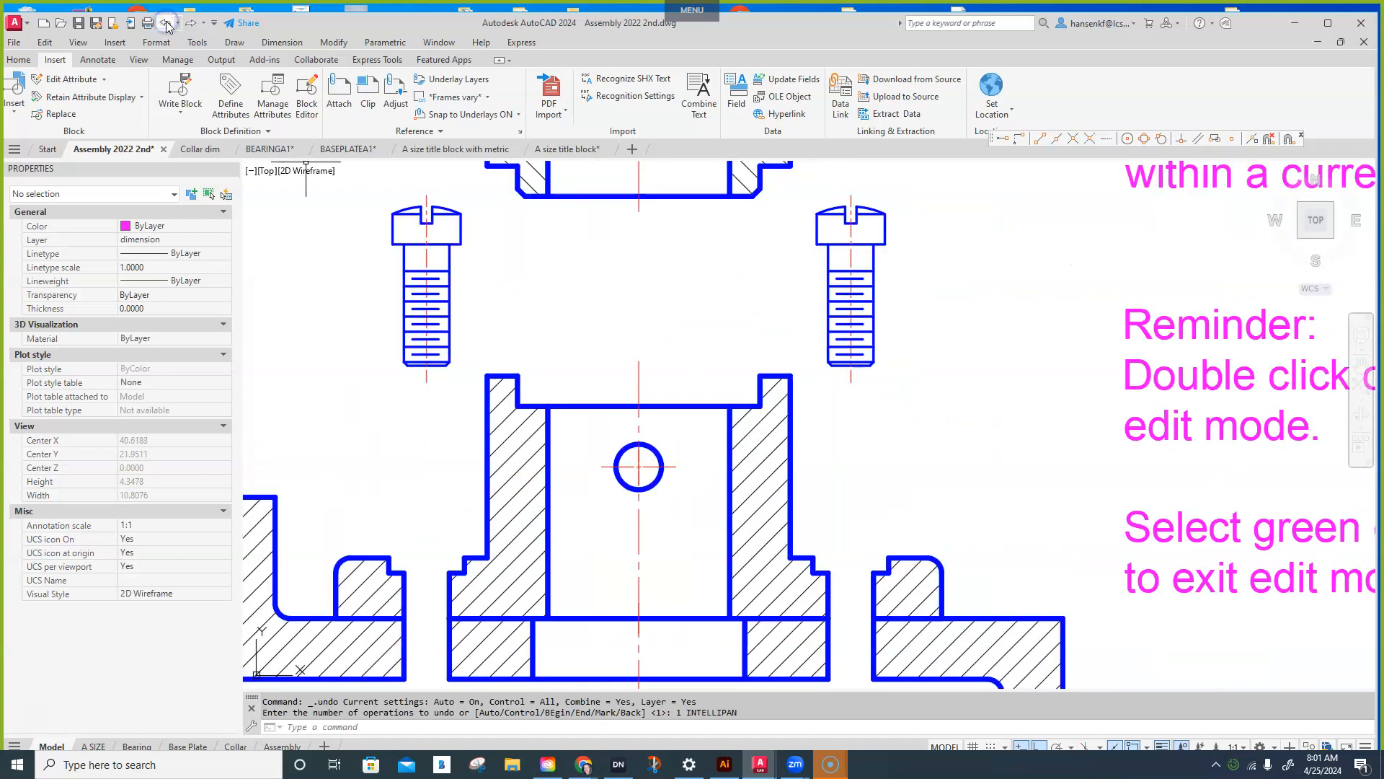
{"action": "left_click", "coordinate": [167, 24]}
{"action": "scroll", "coordinate": [663, 487], "scroll_direction": "up", "scroll_amount": 3}
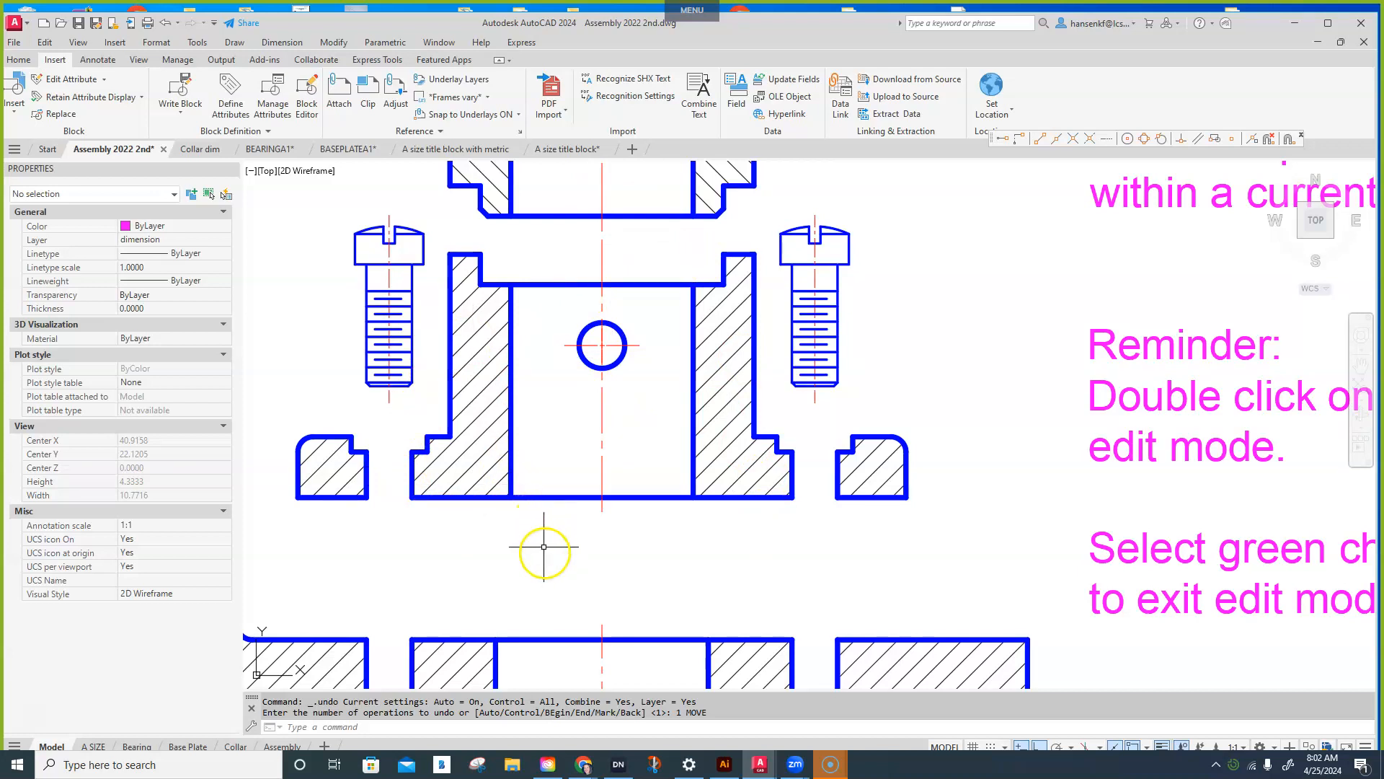
{"action": "mouse_move", "coordinate": [168, 750]}
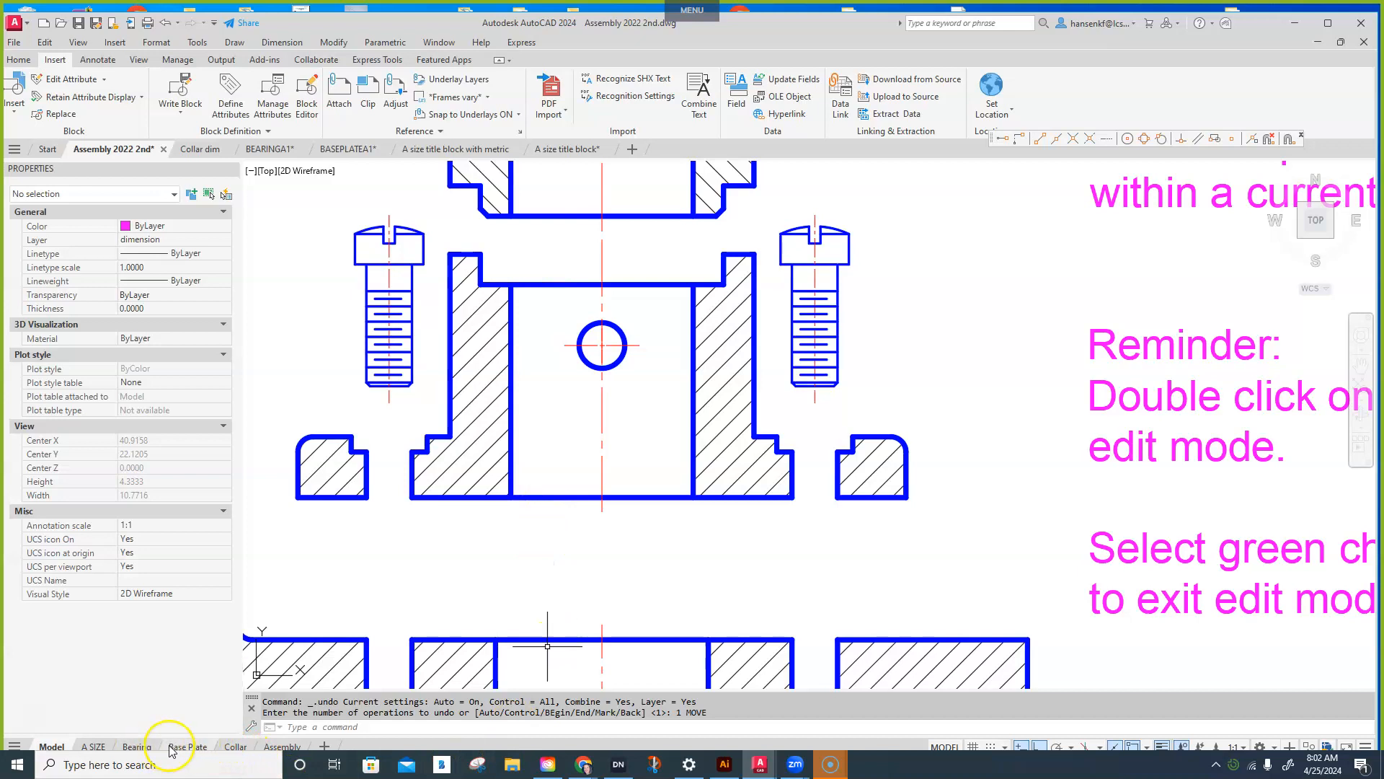
{"action": "mouse_move", "coordinate": [292, 747]}
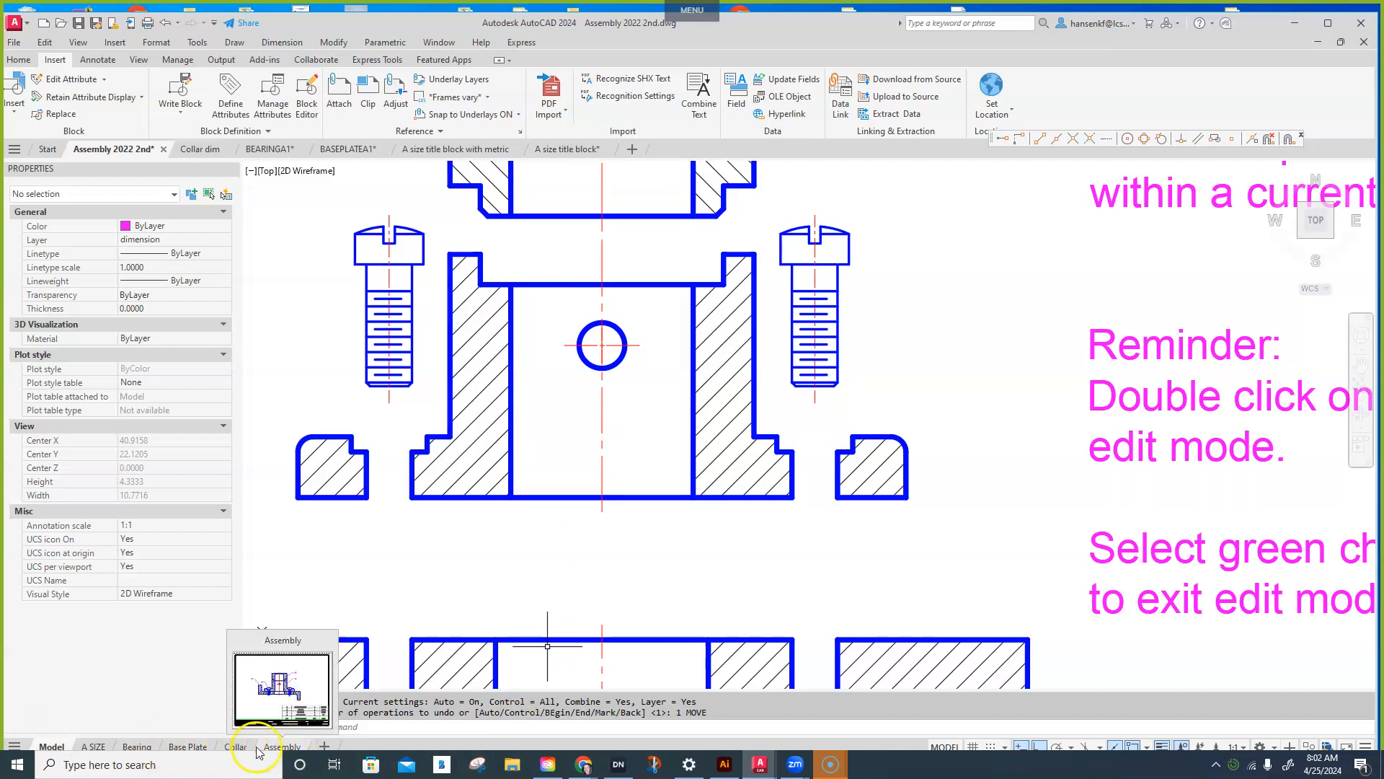
- Start saving the A size title block drawing as a new file in CVCC DRF 201's Chapter 11 Shaft Support Assembly folder on the I: drive
{"action": "left_click", "coordinate": [555, 152]}
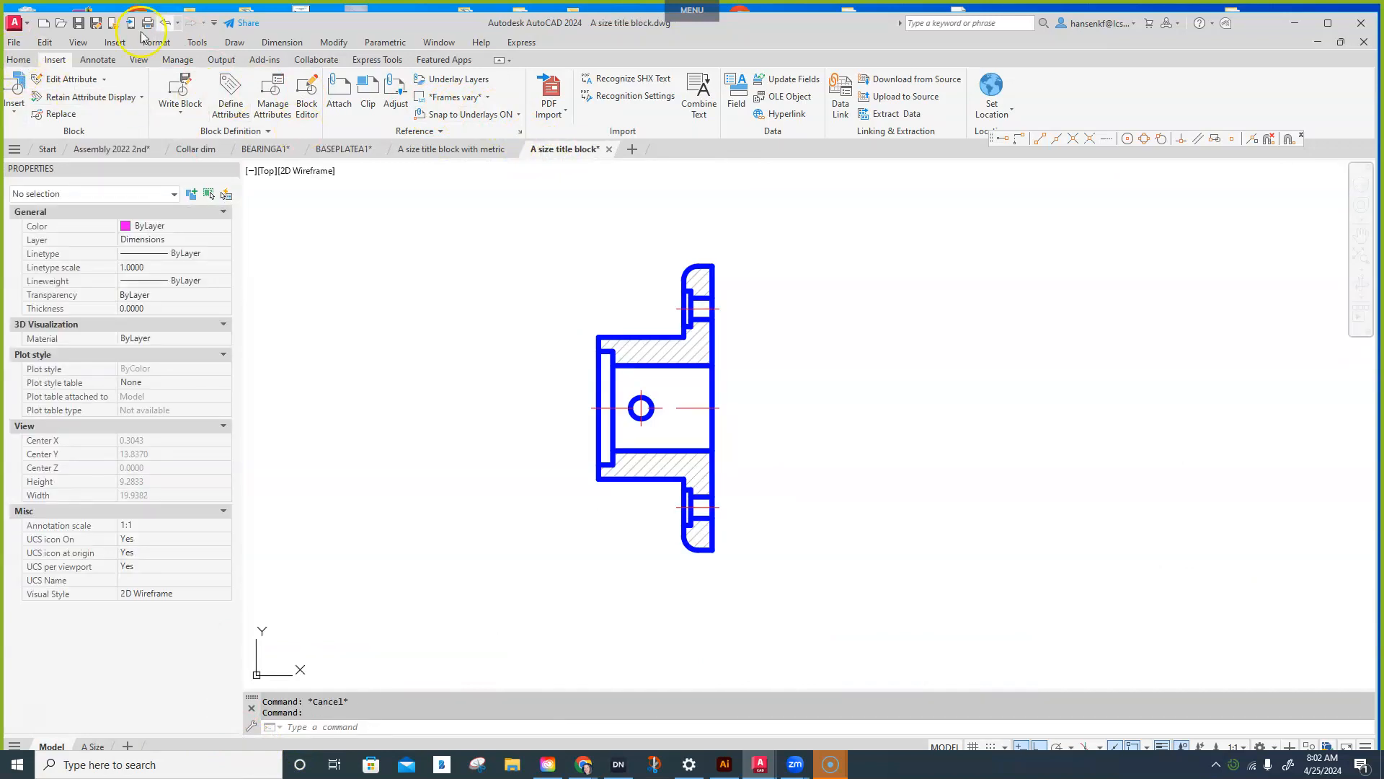
{"action": "left_click", "coordinate": [14, 43]}
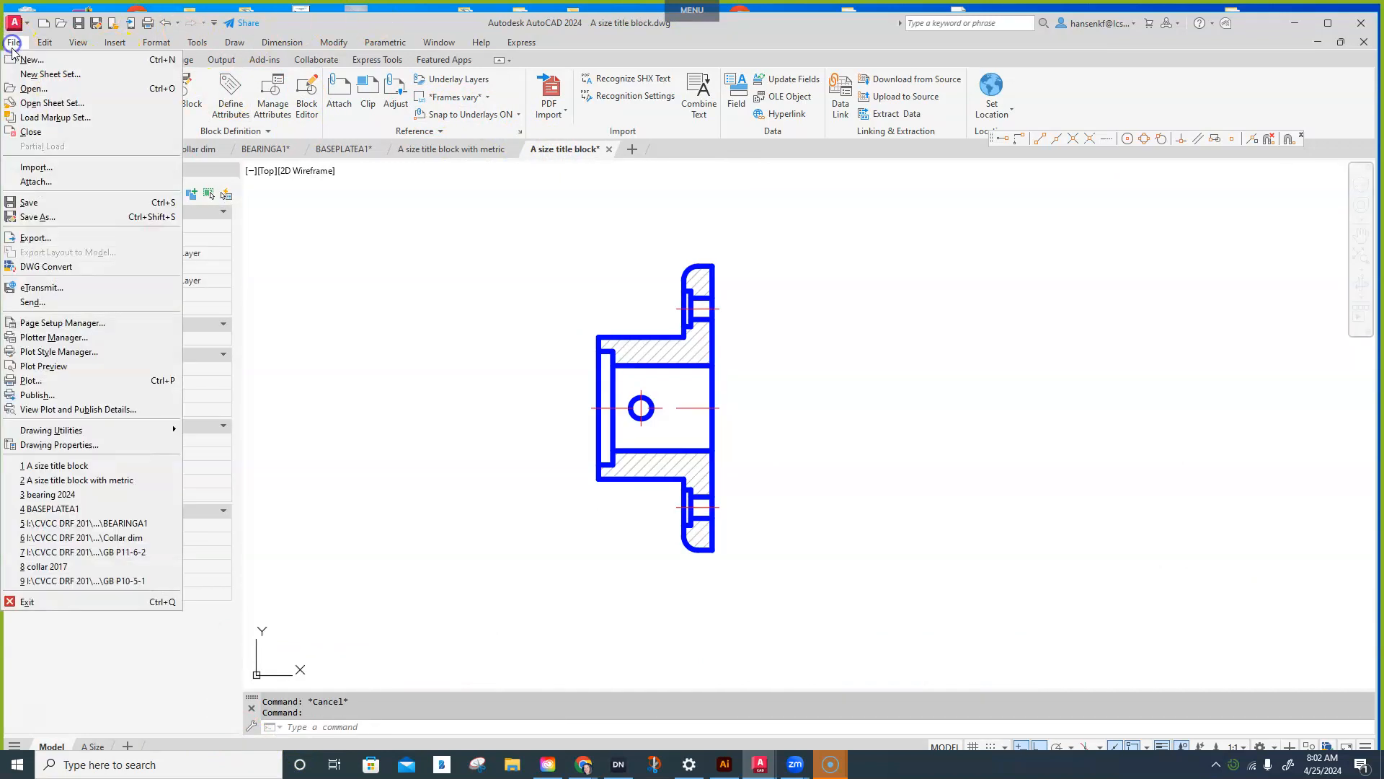
{"action": "left_click", "coordinate": [65, 215]}
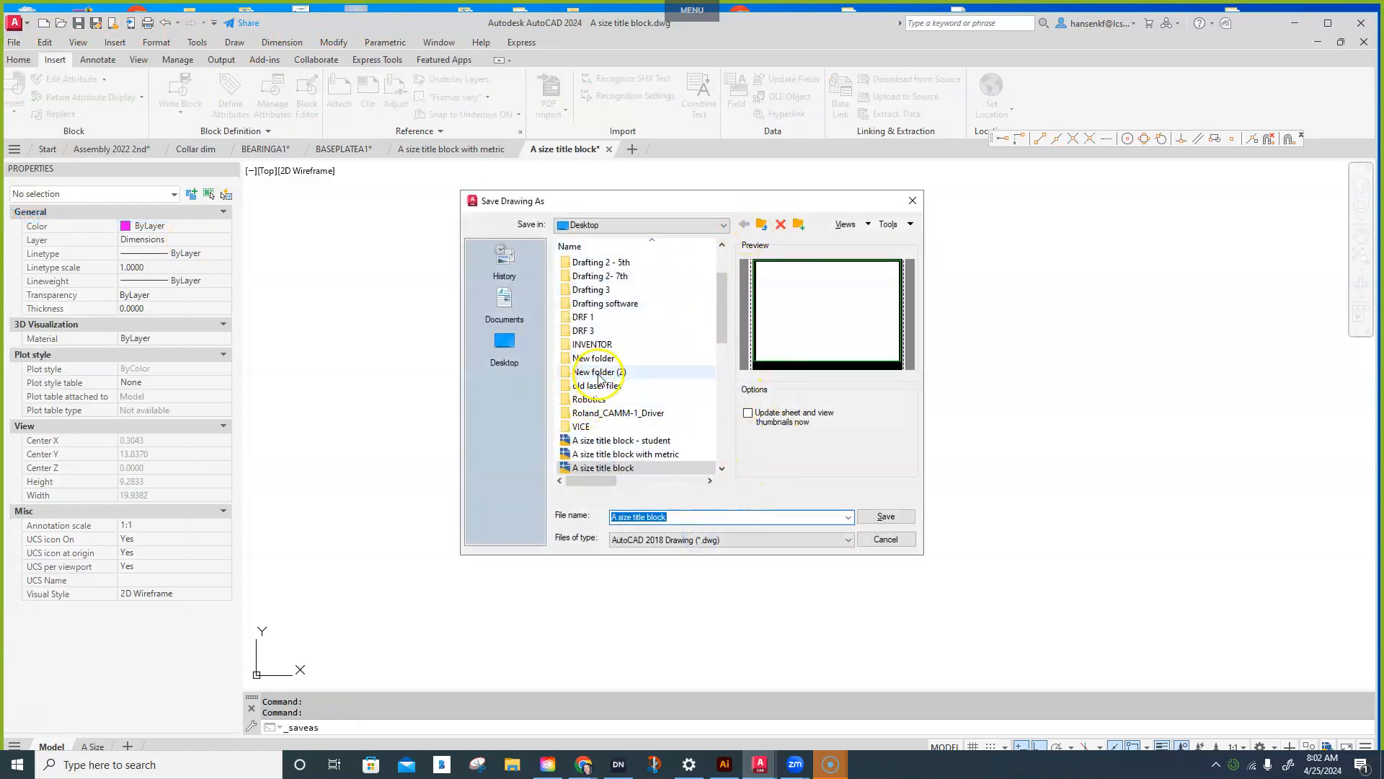
{"action": "left_click", "coordinate": [724, 226]}
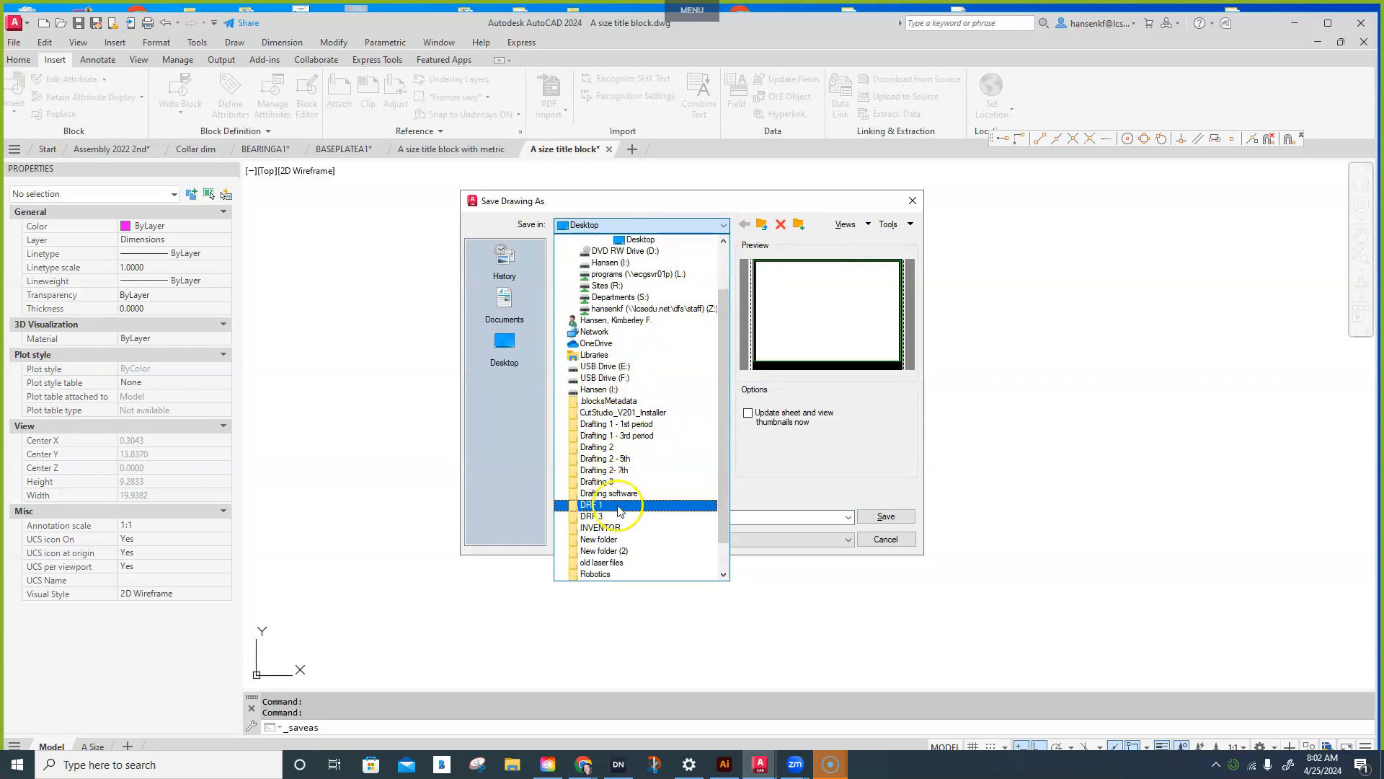
{"action": "left_click", "coordinate": [620, 482]}
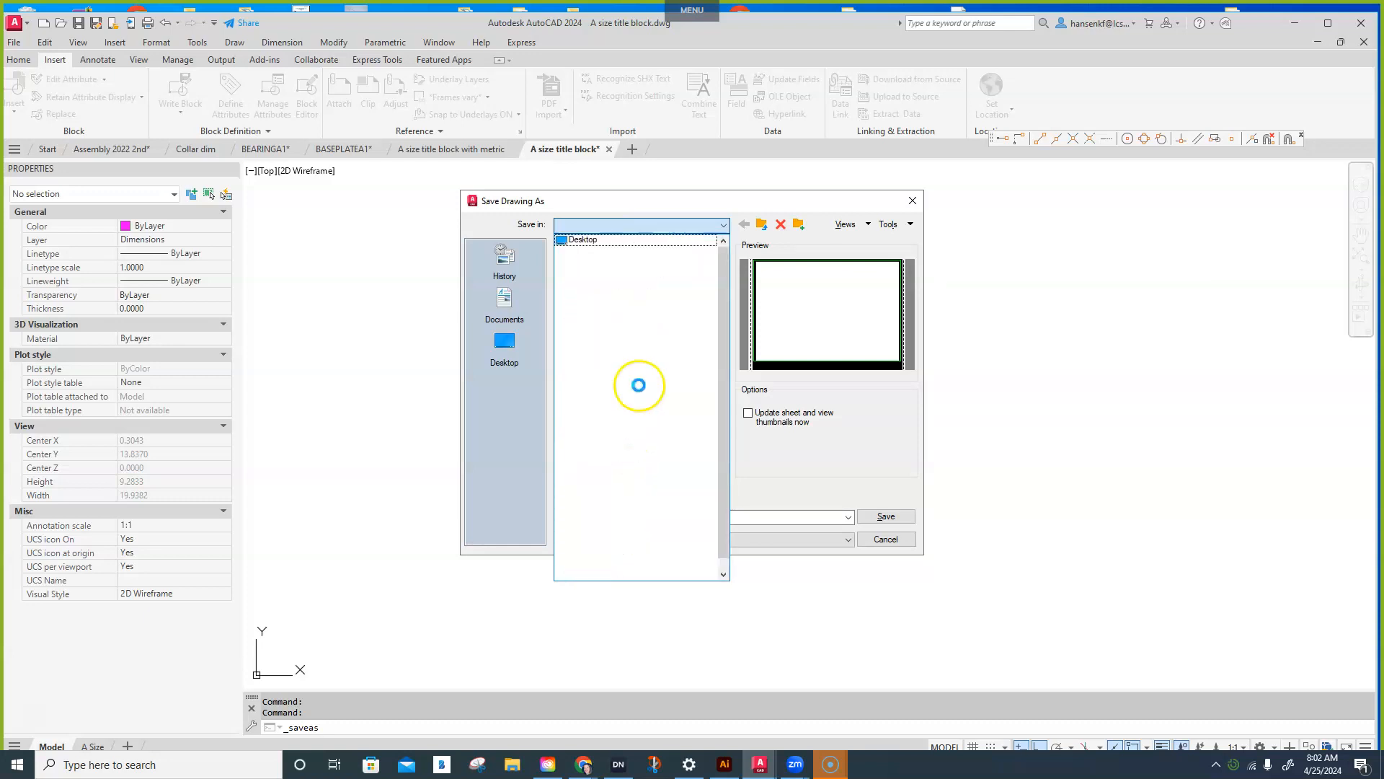
{"action": "left_click", "coordinate": [619, 356]}
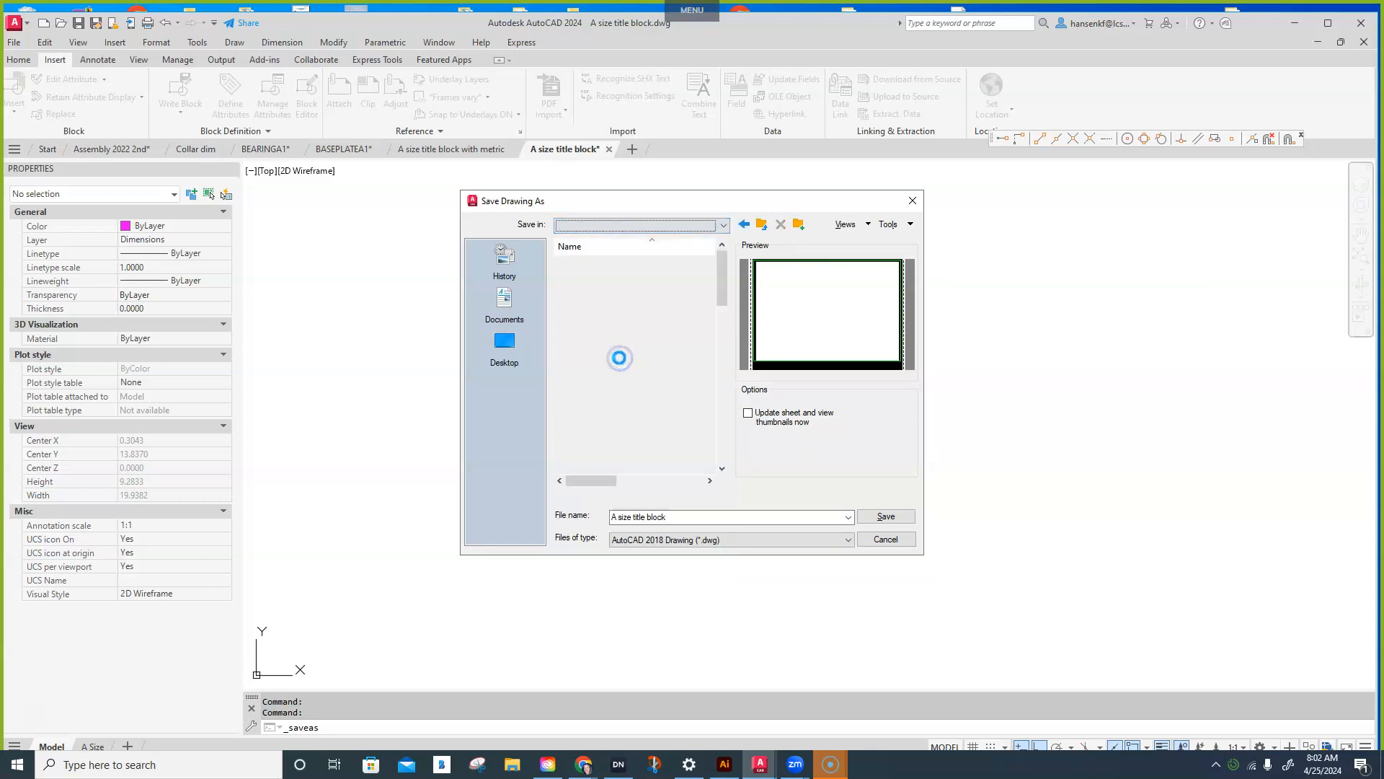
{"action": "double_click", "coordinate": [645, 385]}
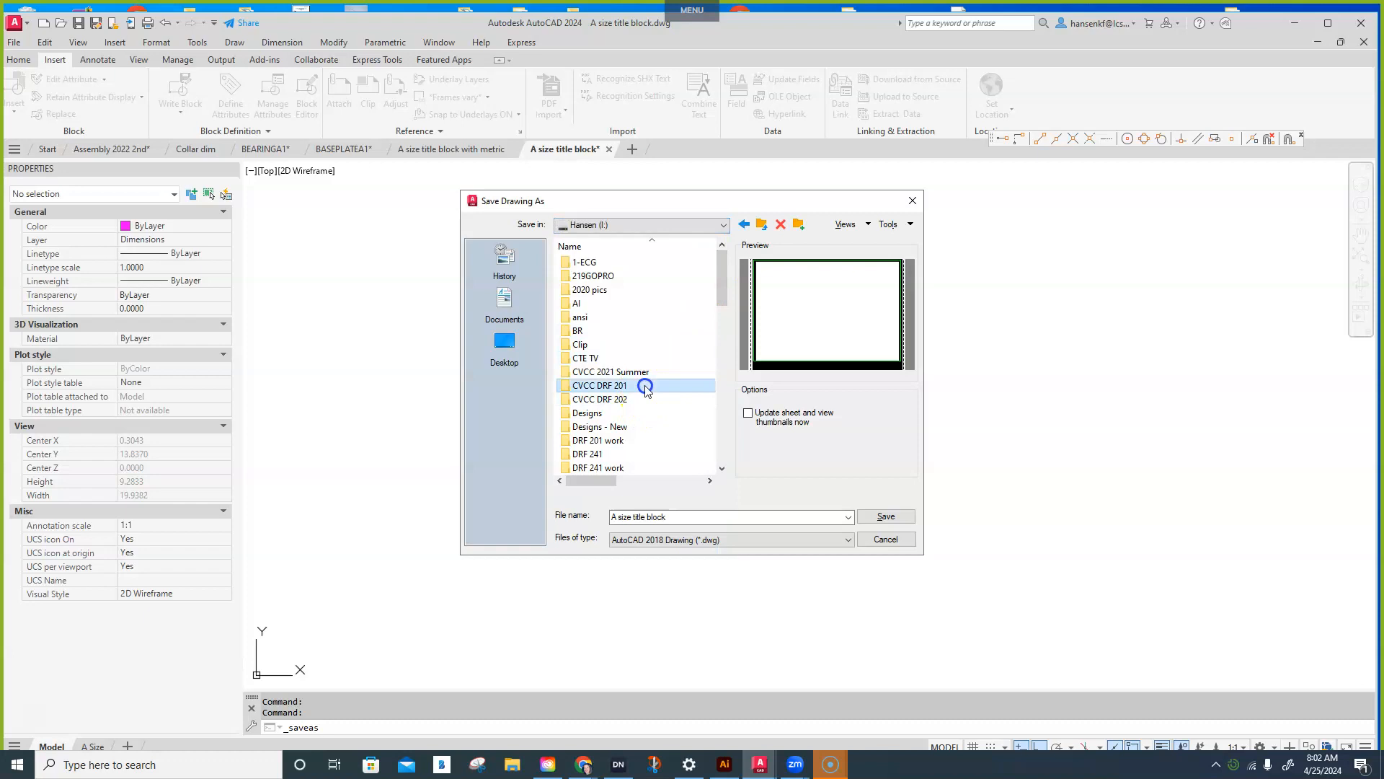
{"action": "double_click", "coordinate": [631, 461]}
{"action": "double_click", "coordinate": [632, 457]}
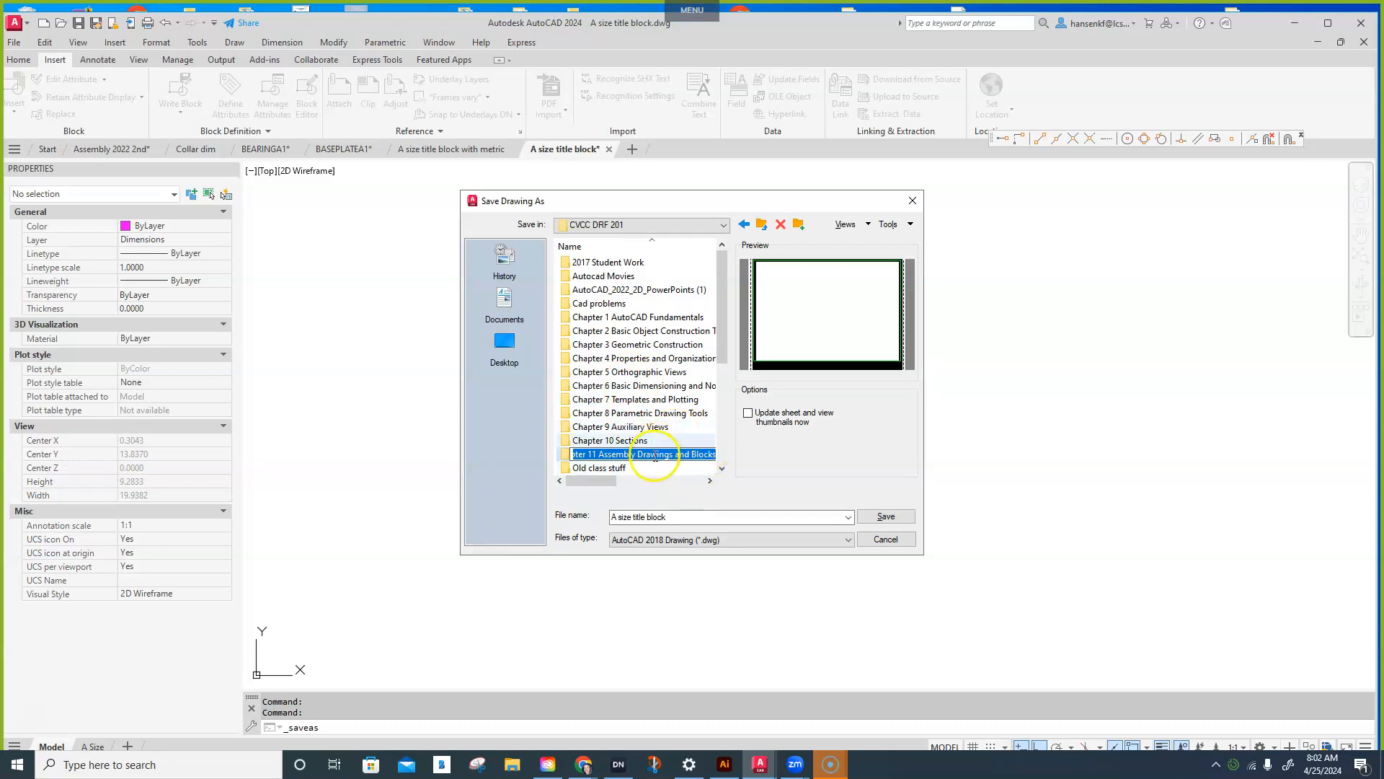
{"action": "double_click", "coordinate": [654, 454]}
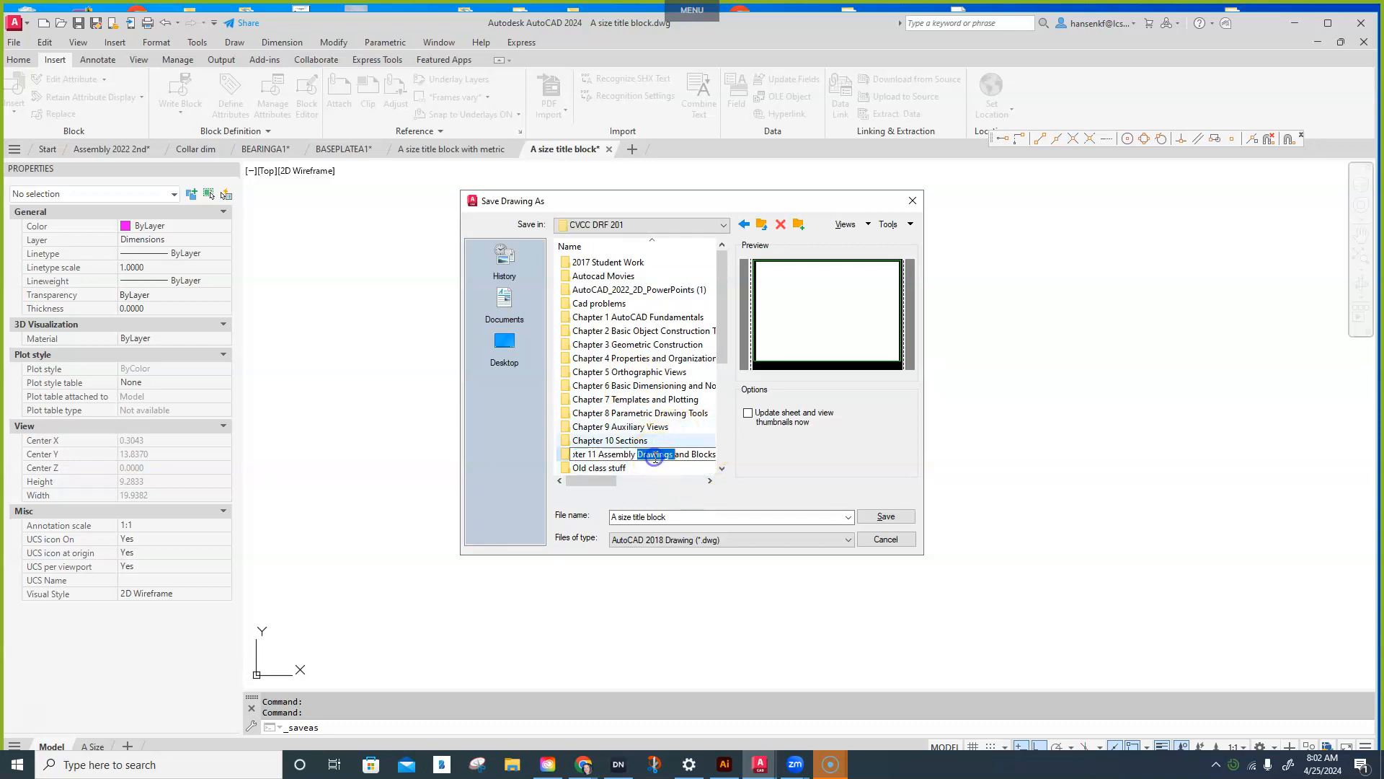
{"action": "left_click", "coordinate": [569, 455]}
{"action": "double_click", "coordinate": [569, 455]}
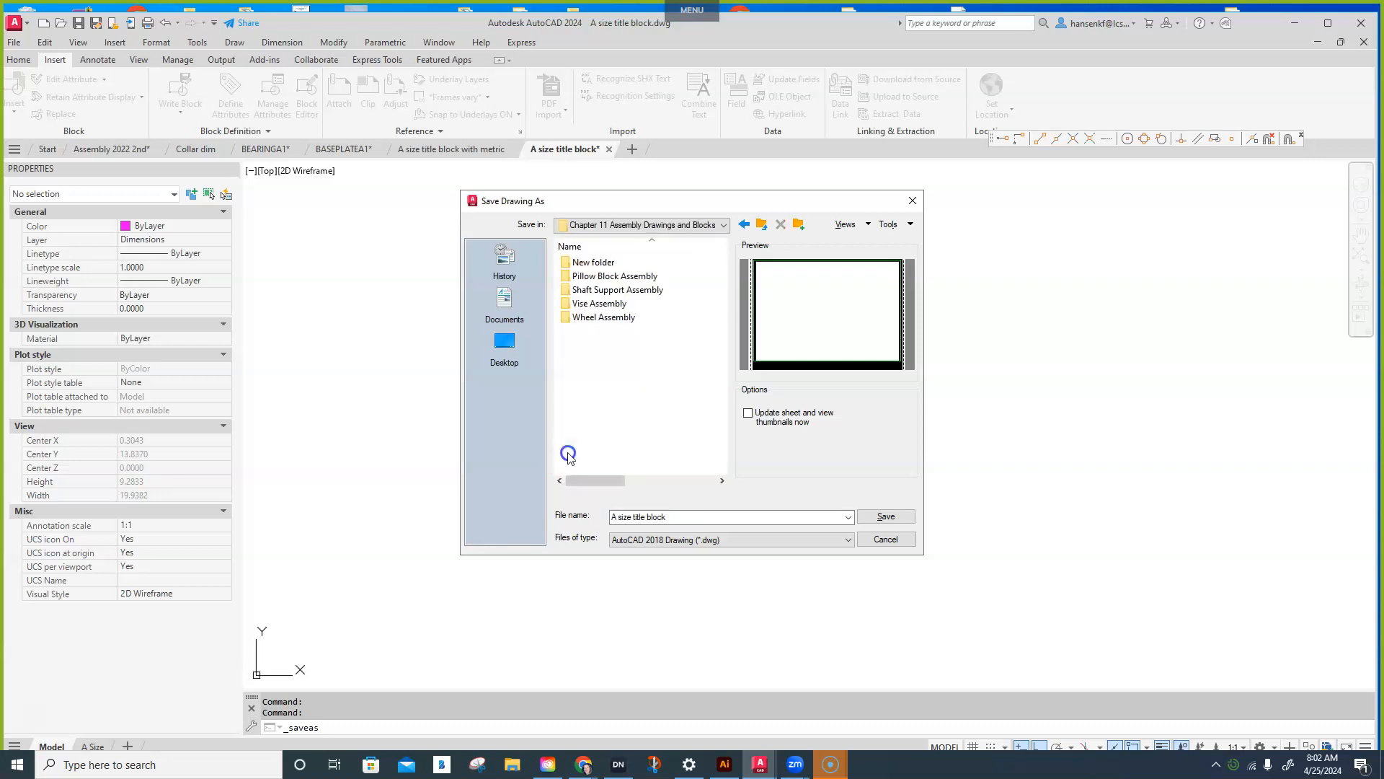
{"action": "double_click", "coordinate": [599, 293]}
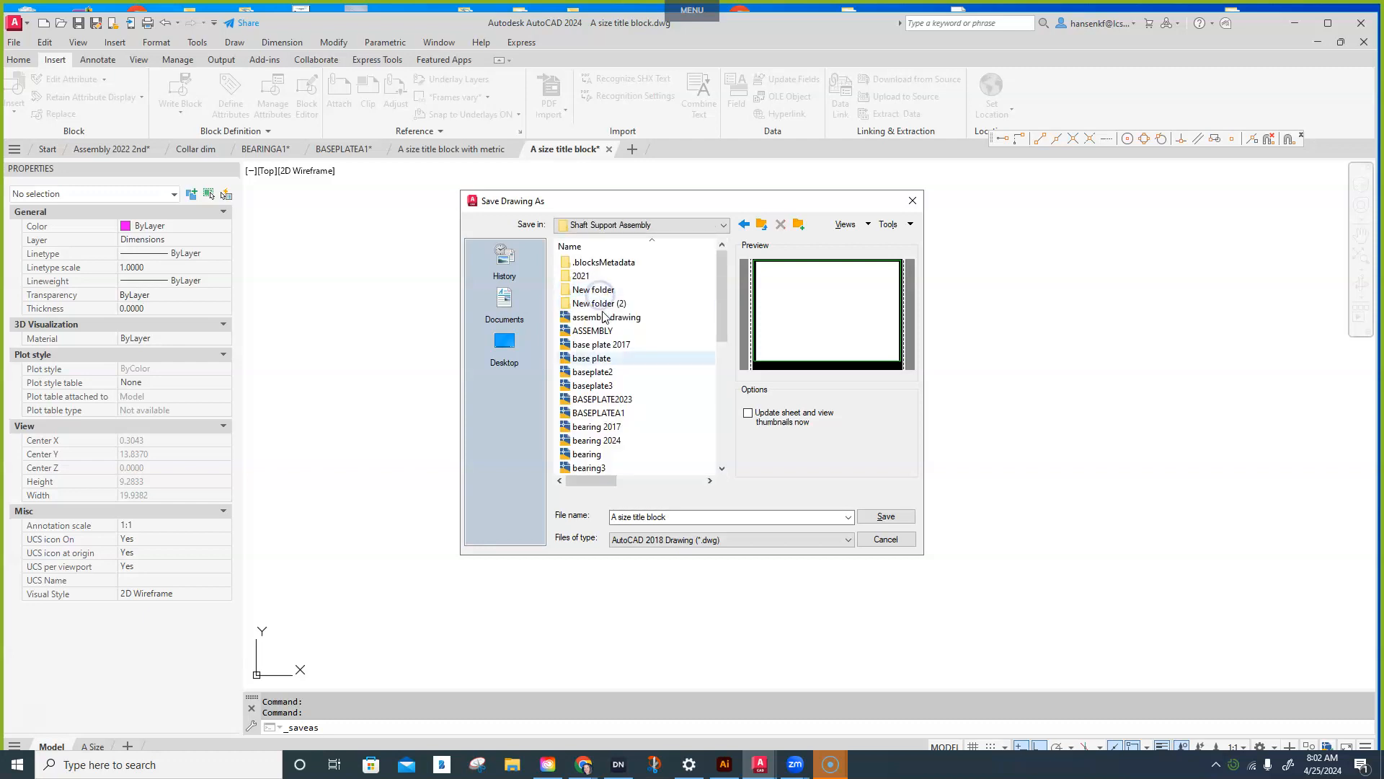
- Name the drawing Shaft Support Assembly 2024 and save it
{"action": "left_click", "coordinate": [677, 517]}
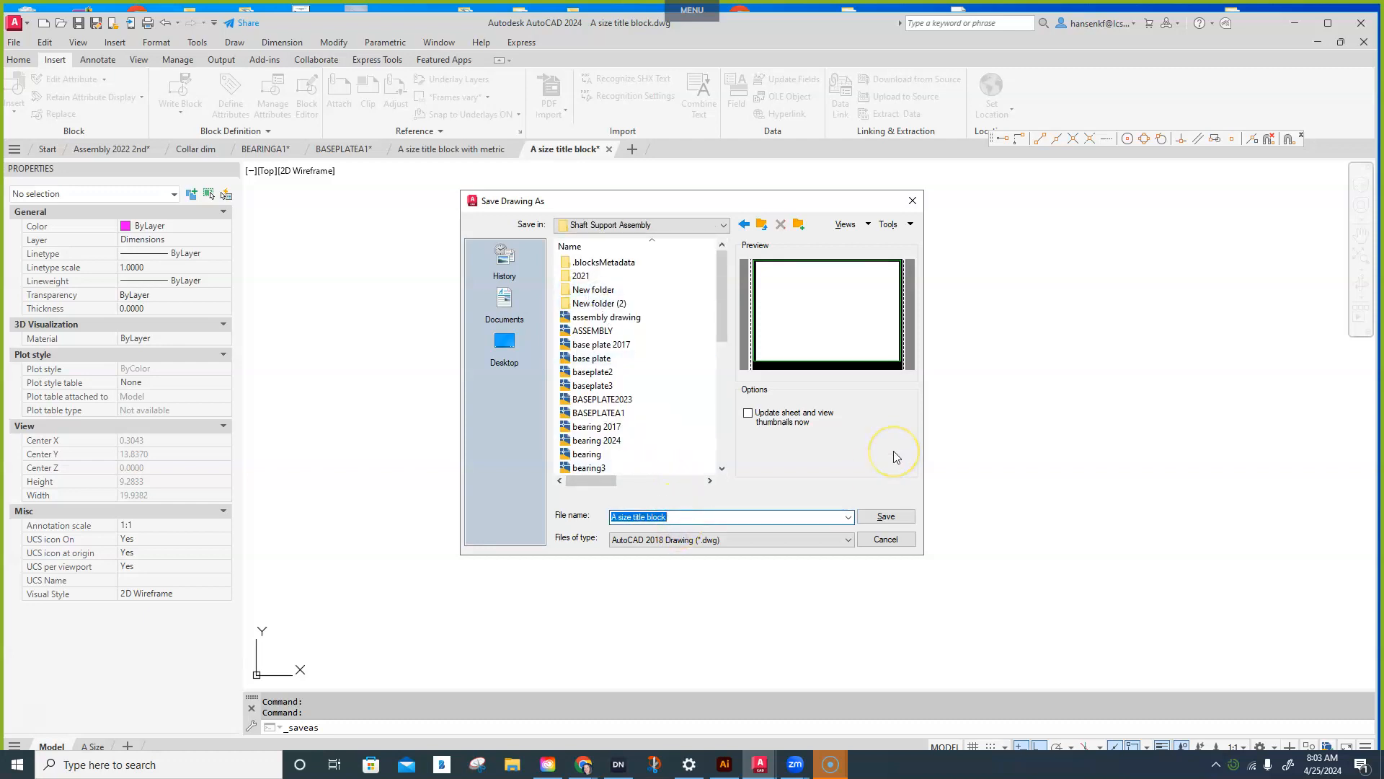
{"action": "type", "text": "Shaft"}
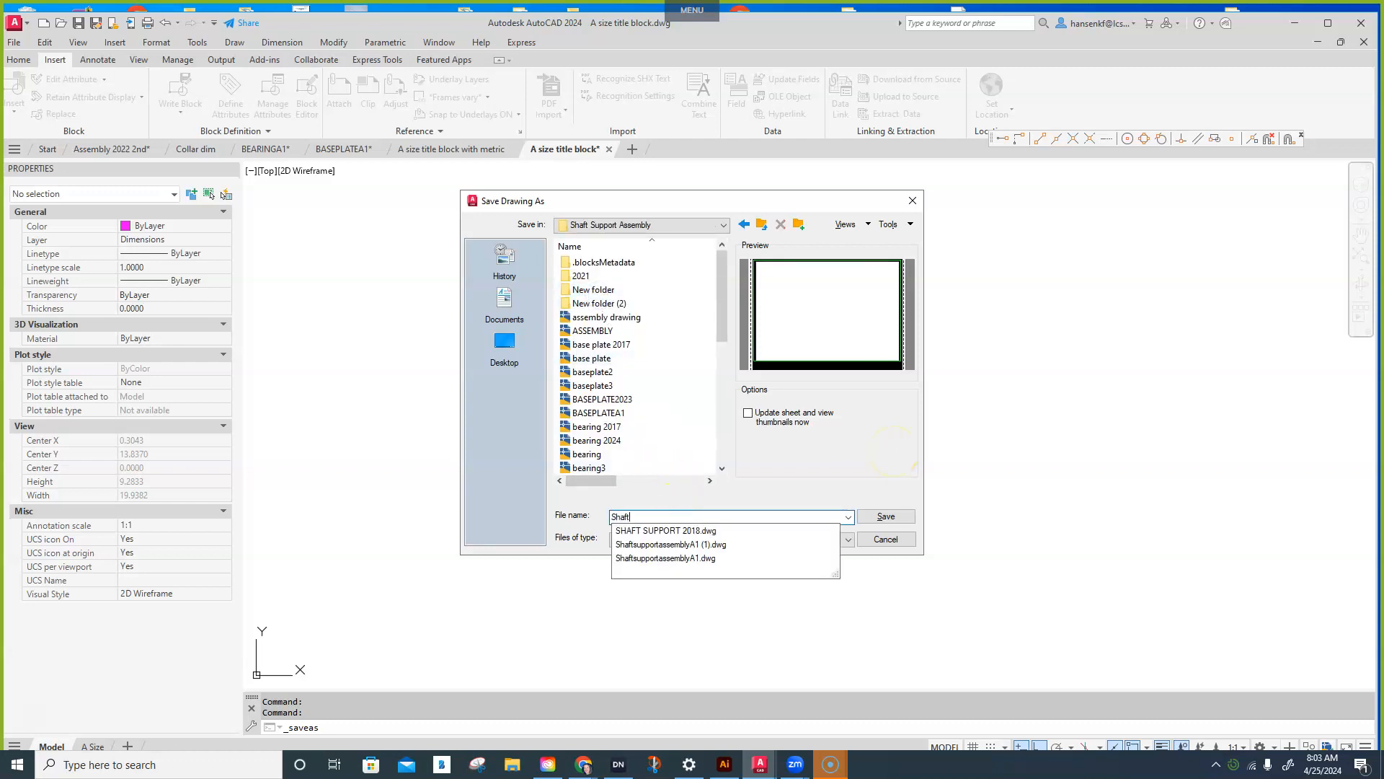
{"action": "type", "text": " Suppo"}
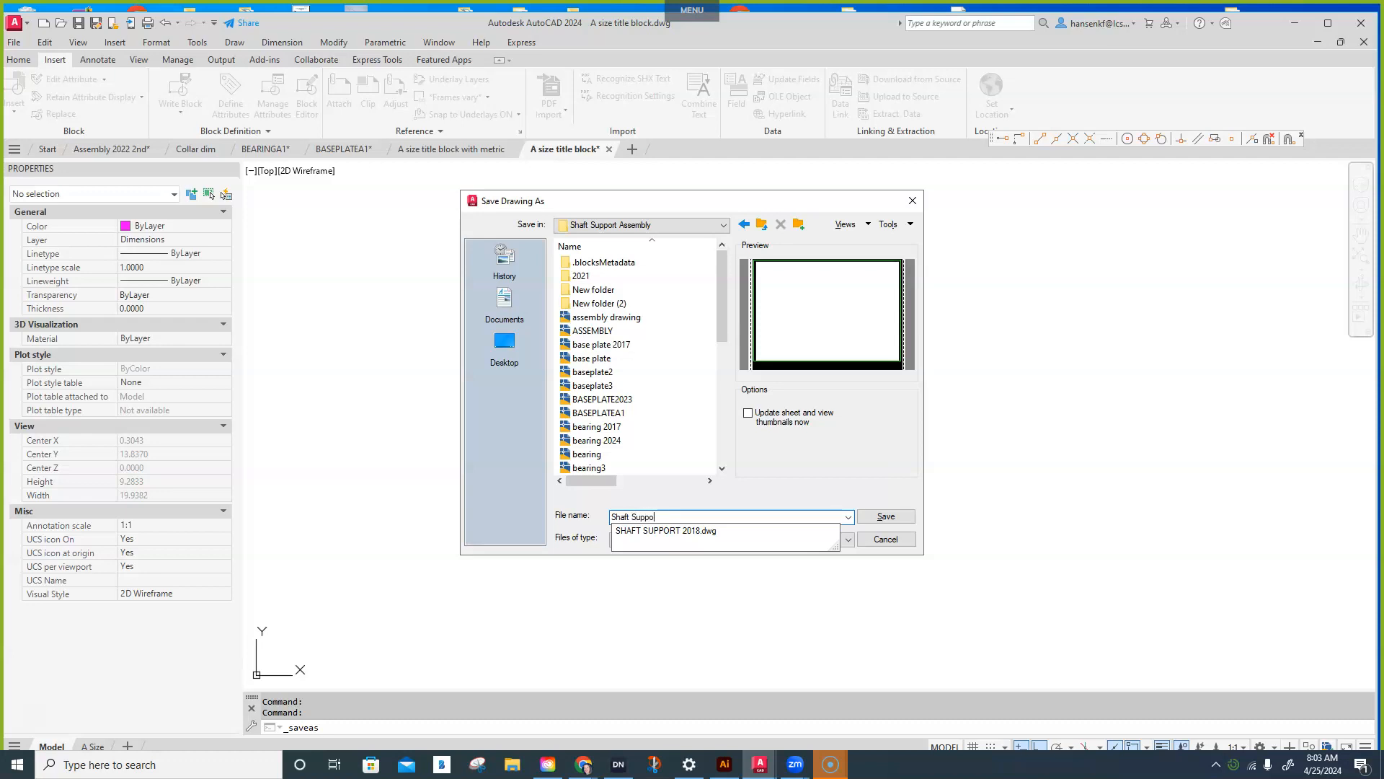
{"action": "type", "text": "rt Assembly"}
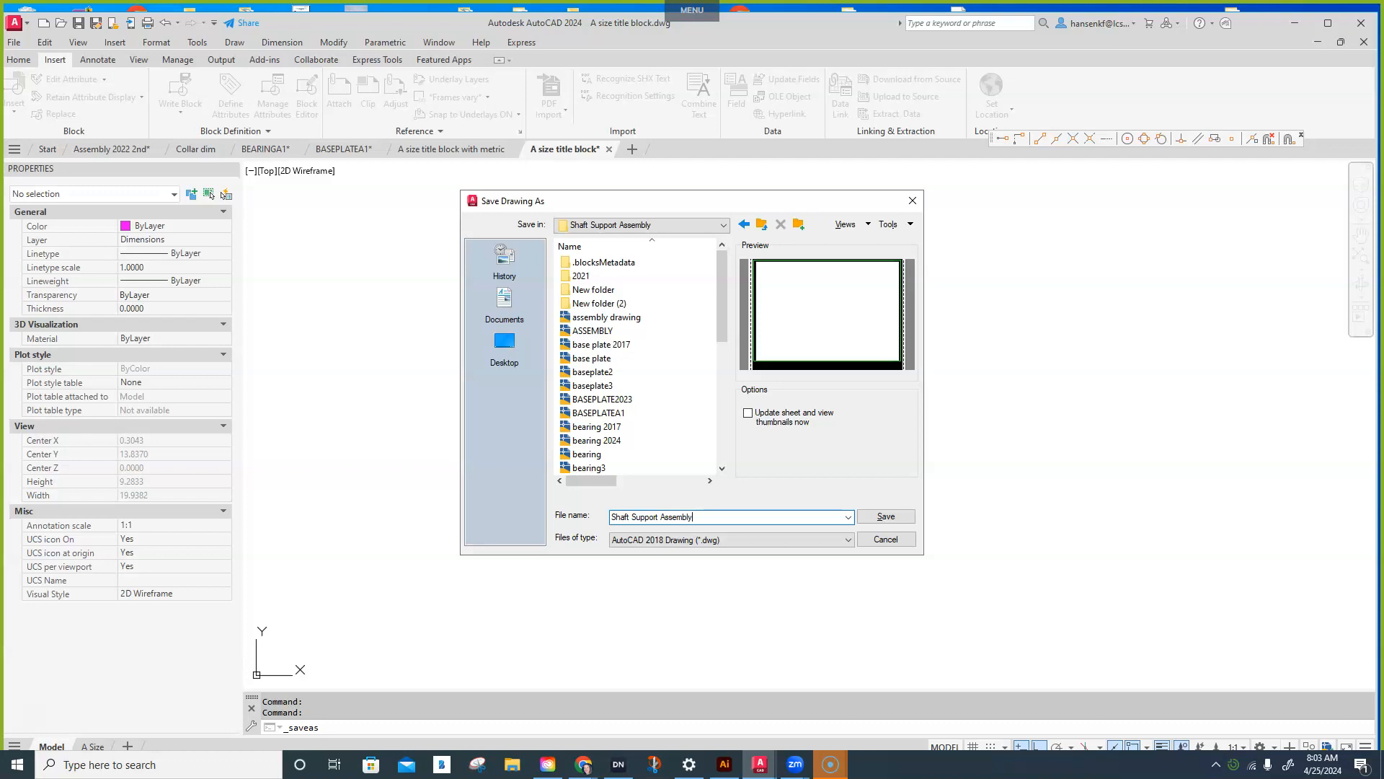
{"action": "key", "text": "Return"}
{"action": "left_click", "coordinate": [885, 517]}
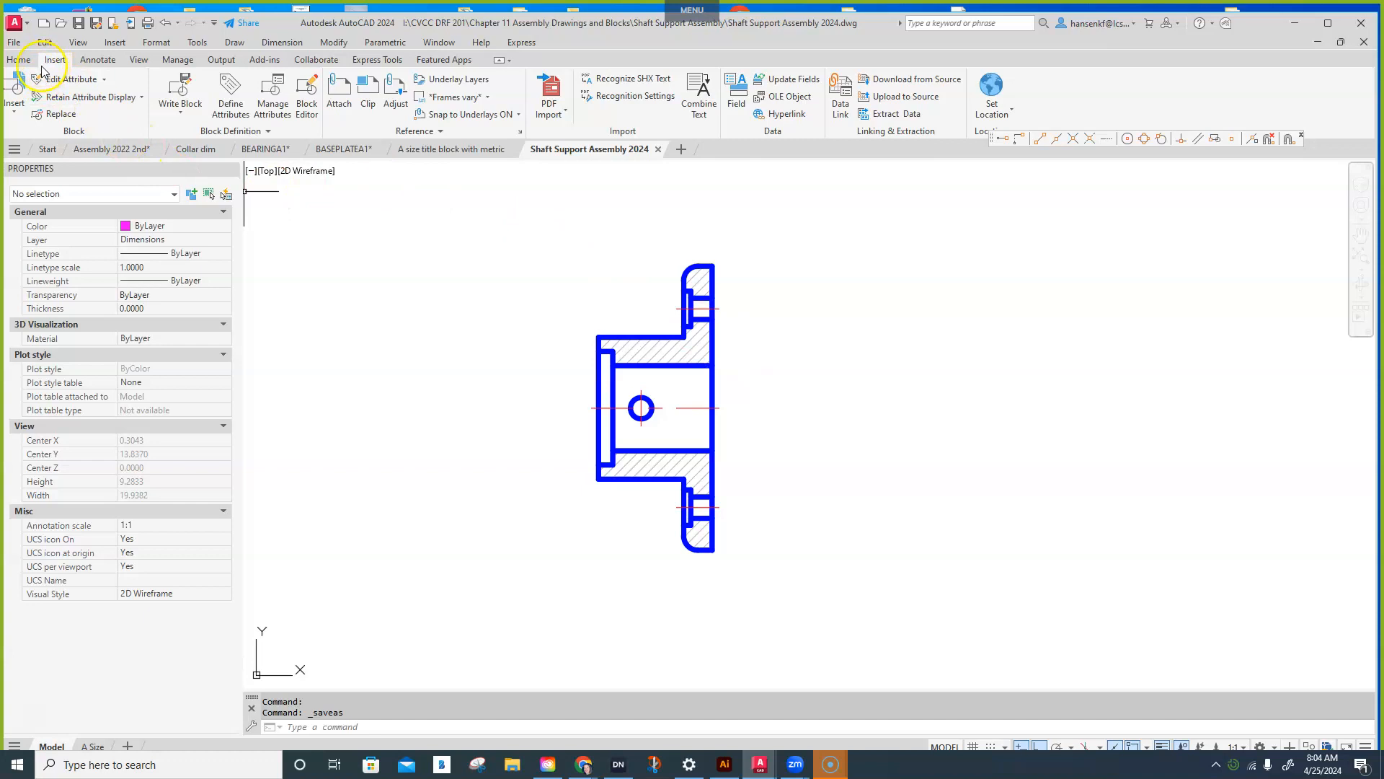
- Rotate the bearing block to 270° about the midpoint of its flange face so the flange lies along the base
{"action": "left_click", "coordinate": [18, 60]}
{"action": "left_click", "coordinate": [230, 80]}
{"action": "left_click", "coordinate": [712, 420]}
{"action": "key", "text": "Return"}
{"action": "left_click", "coordinate": [712, 409]}
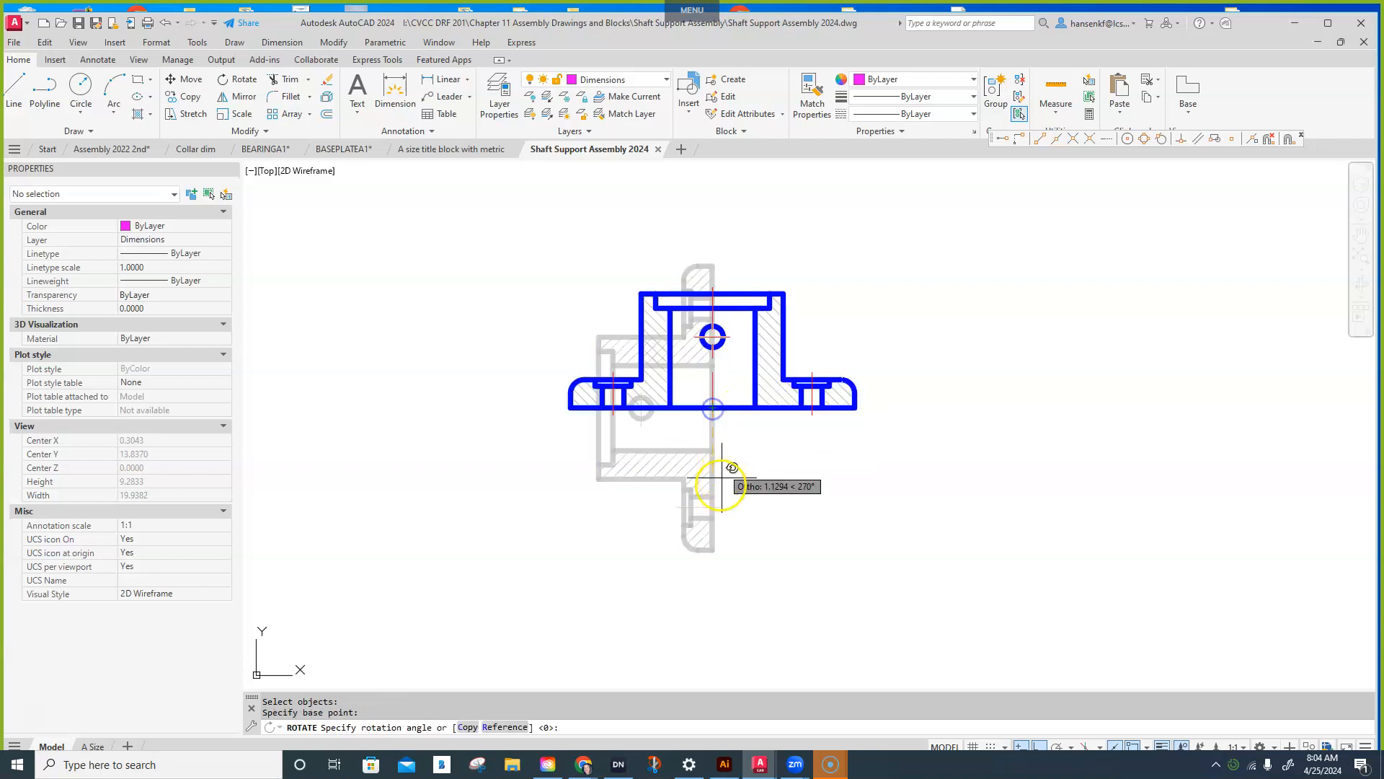
{"action": "key", "text": "Return"}
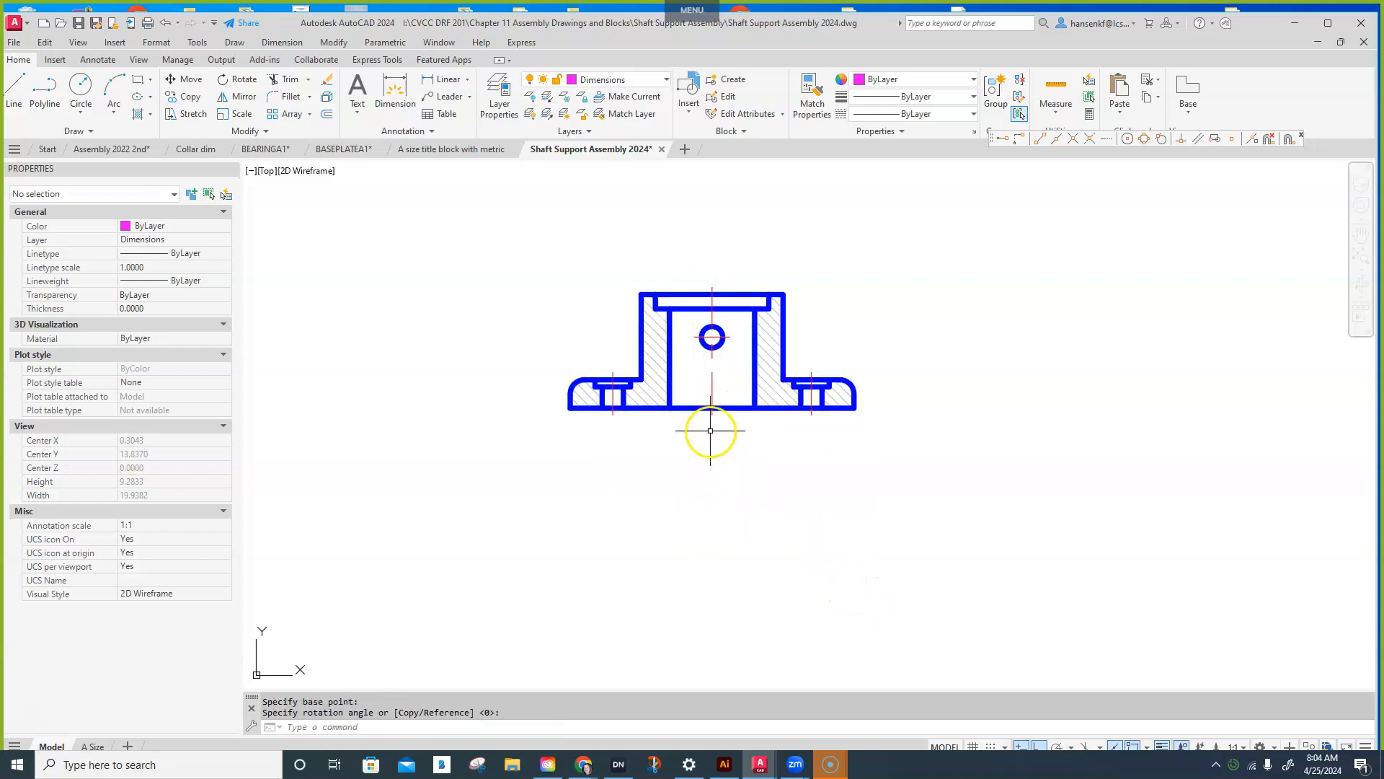
- Open the bearing 2024 block in the Block Editor and close the block authoring palettes
{"action": "scroll", "coordinate": [764, 470], "scroll_direction": "up", "scroll_amount": 4}
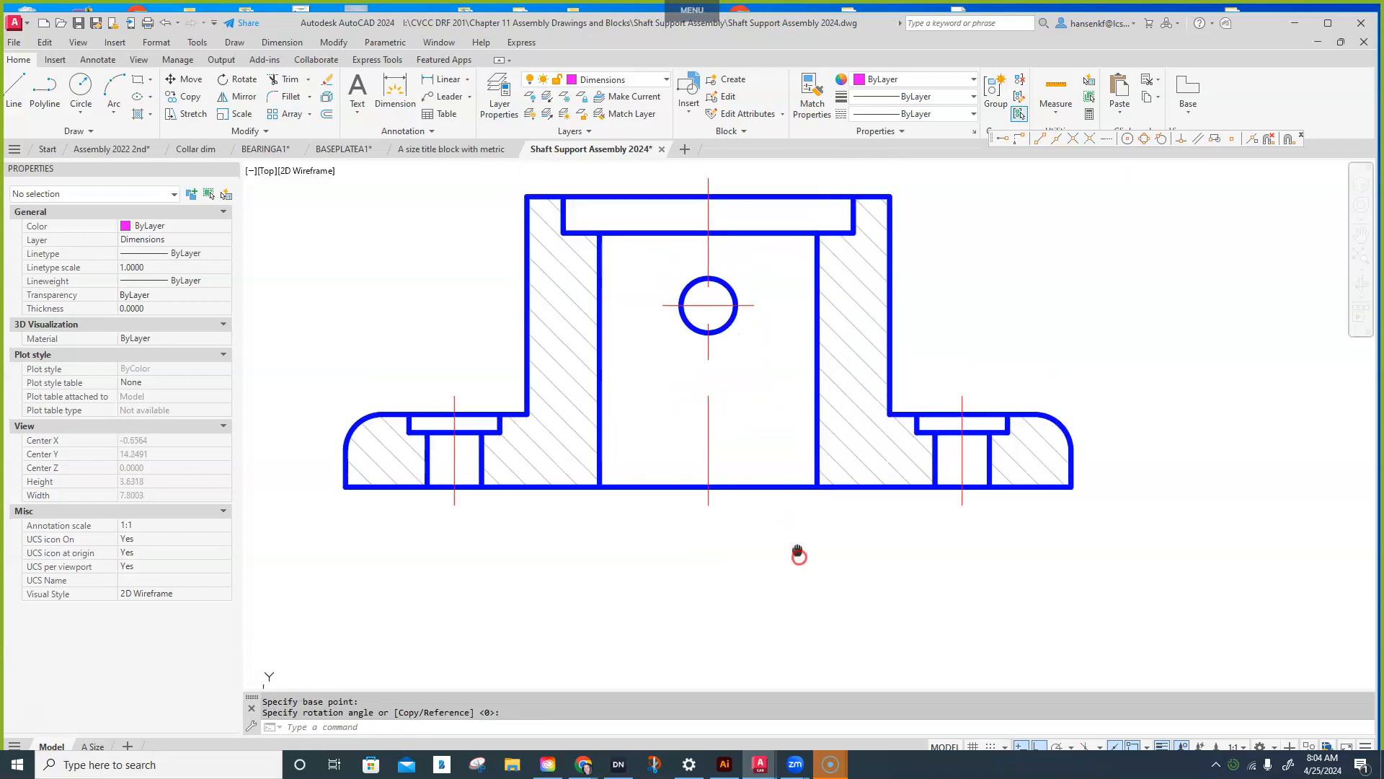
{"action": "middle_click_drag", "start_coordinate": [799, 553], "coordinate": [796, 580]}
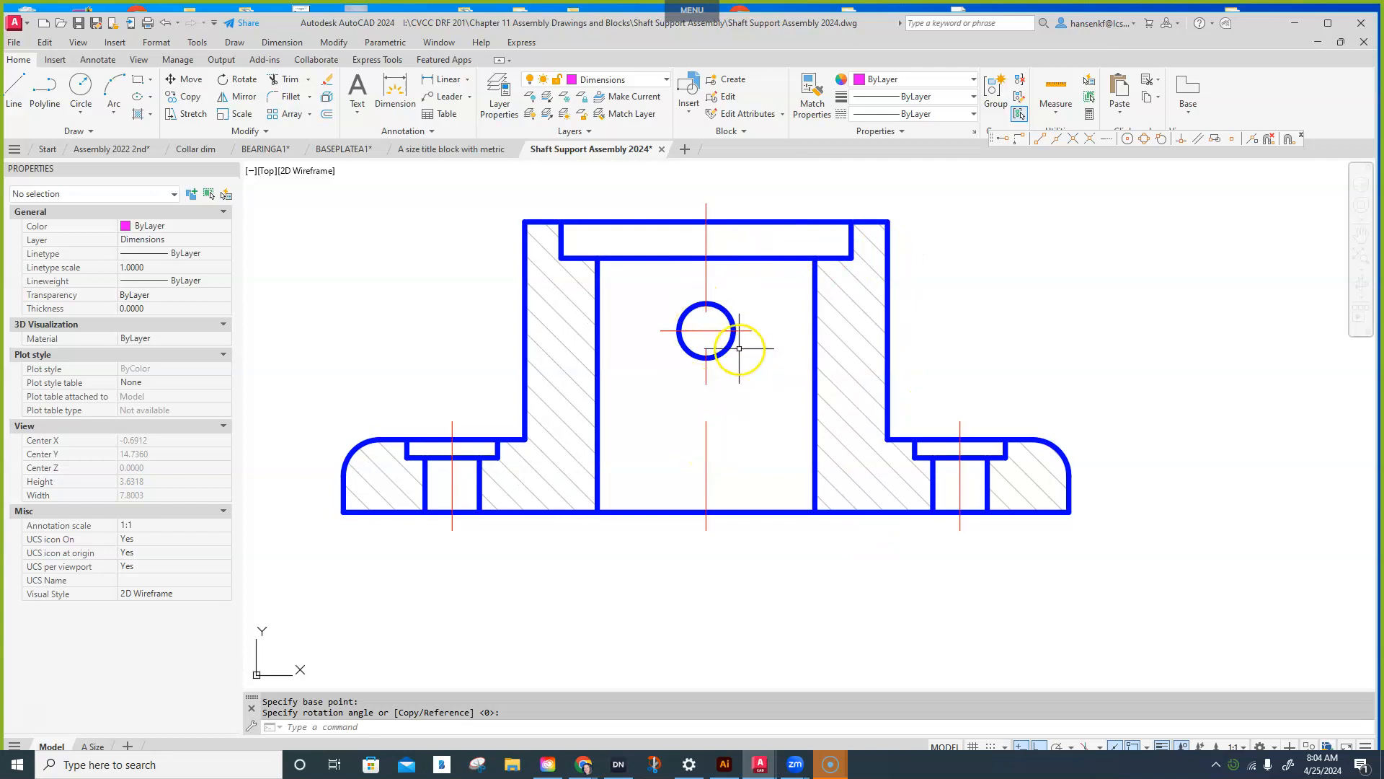
{"action": "key", "text": "Escape"}
{"action": "key", "text": "Escape"}
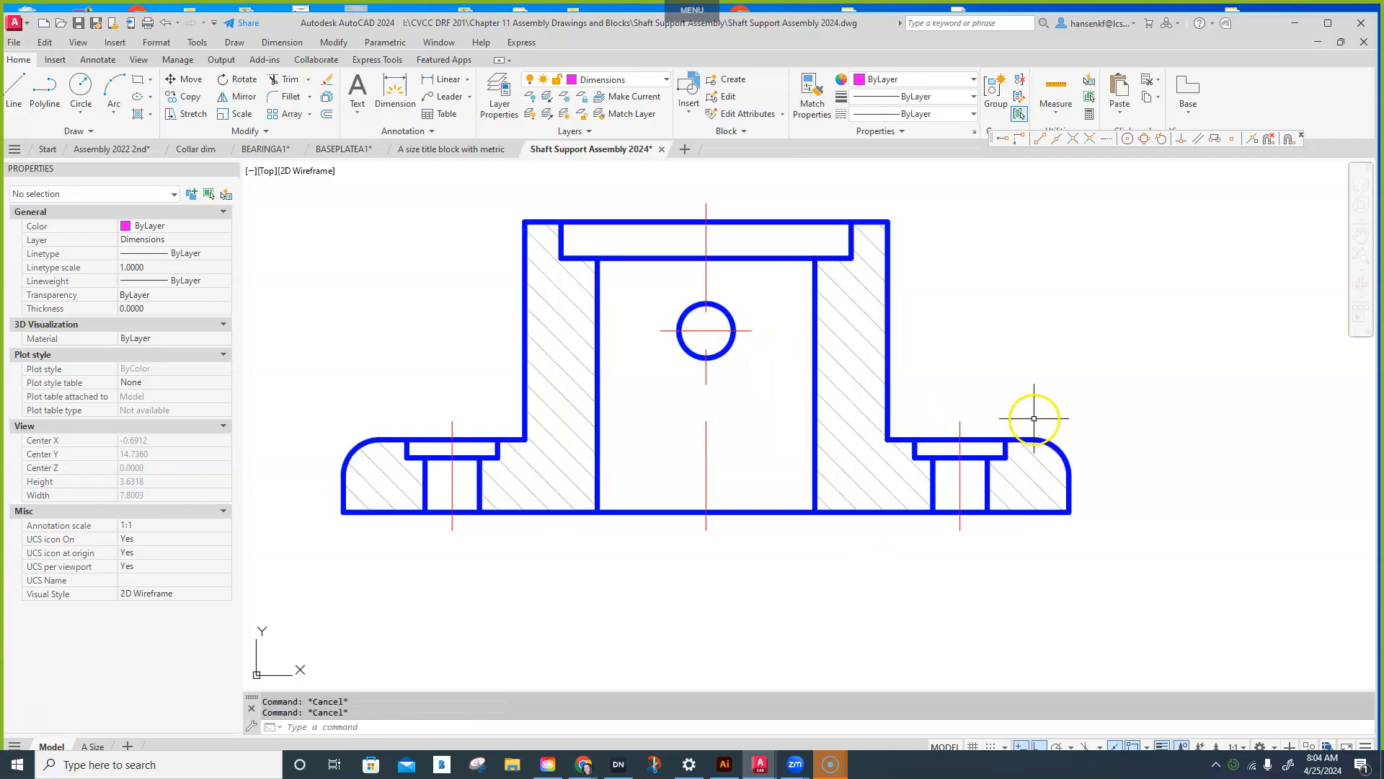
{"action": "double_click", "coordinate": [817, 269]}
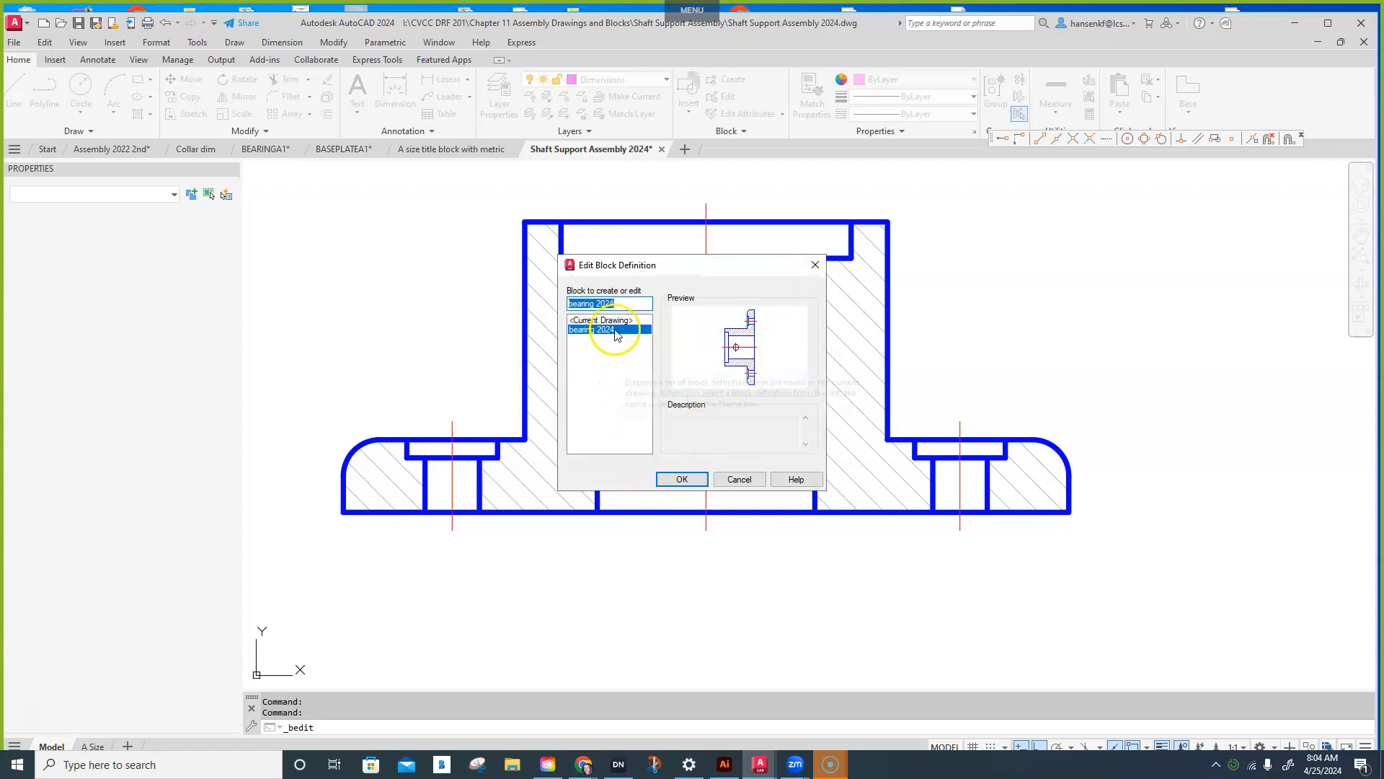
{"action": "left_click", "coordinate": [682, 481]}
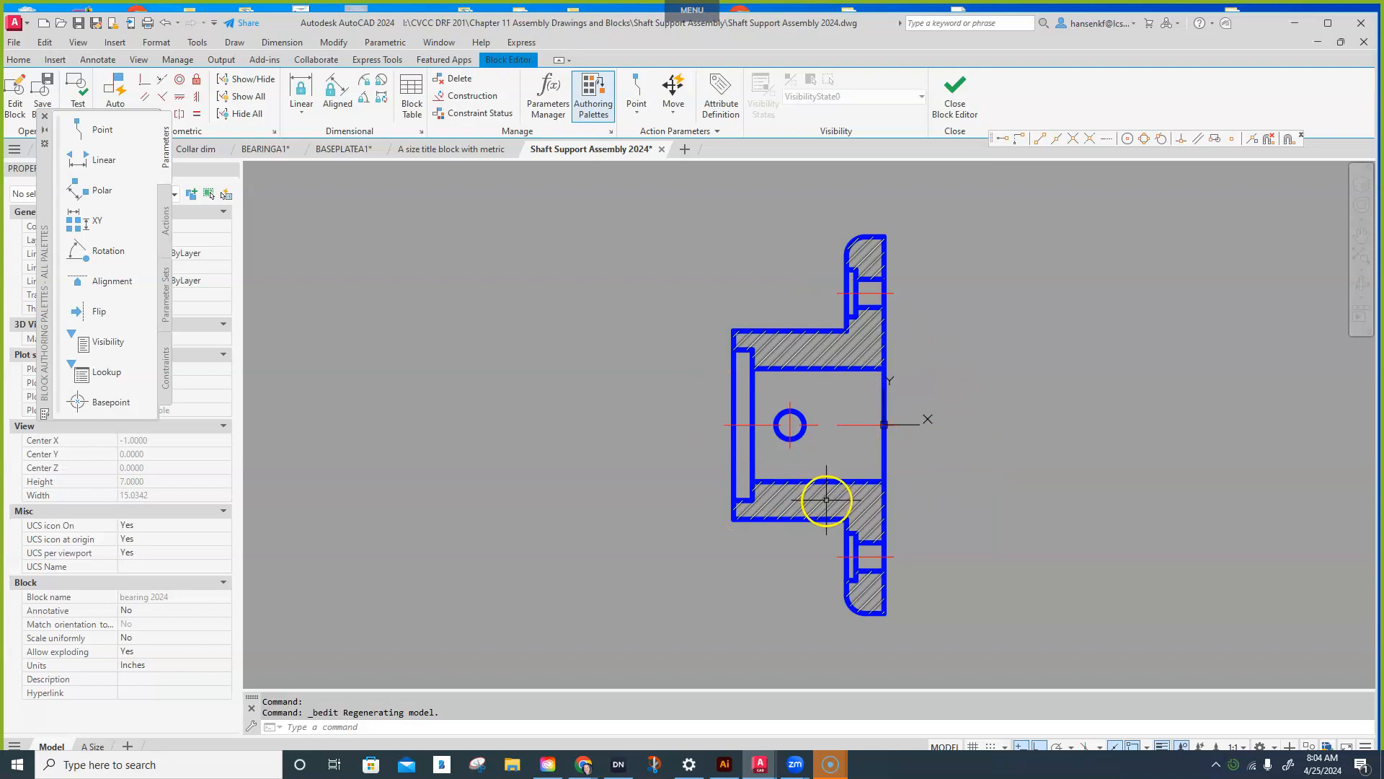
{"action": "scroll", "coordinate": [831, 471], "scroll_direction": "up", "scroll_amount": 5}
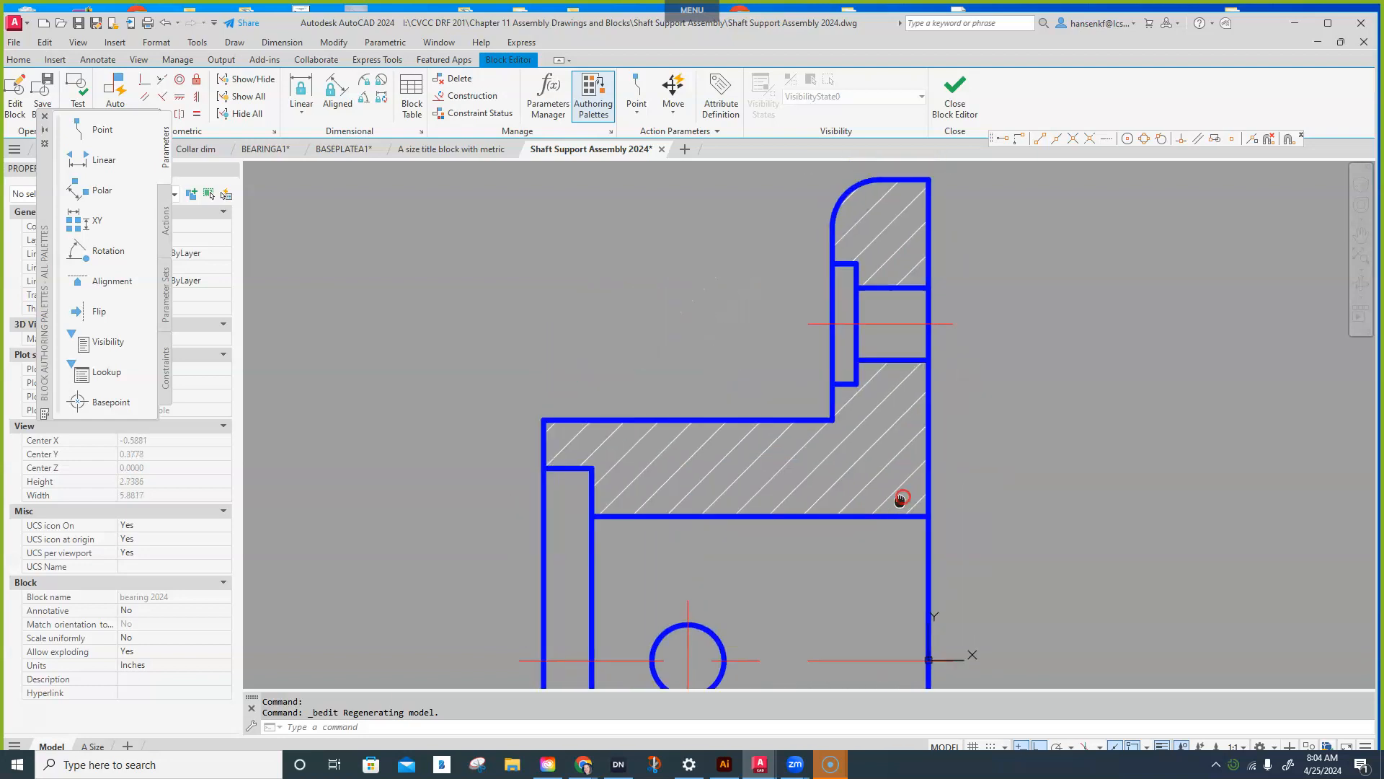
{"action": "middle_click_drag", "start_coordinate": [872, 516], "coordinate": [847, 610]}
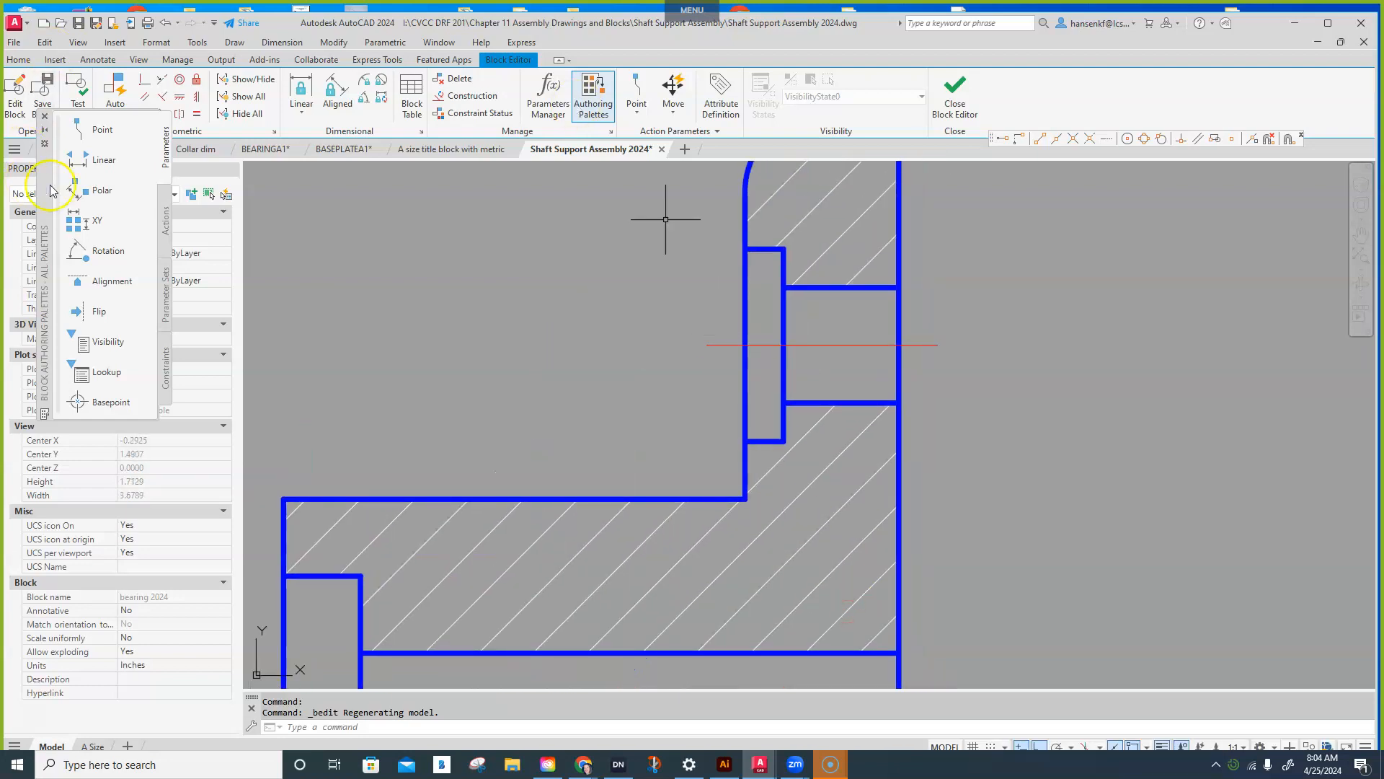
{"action": "left_click", "coordinate": [44, 117]}
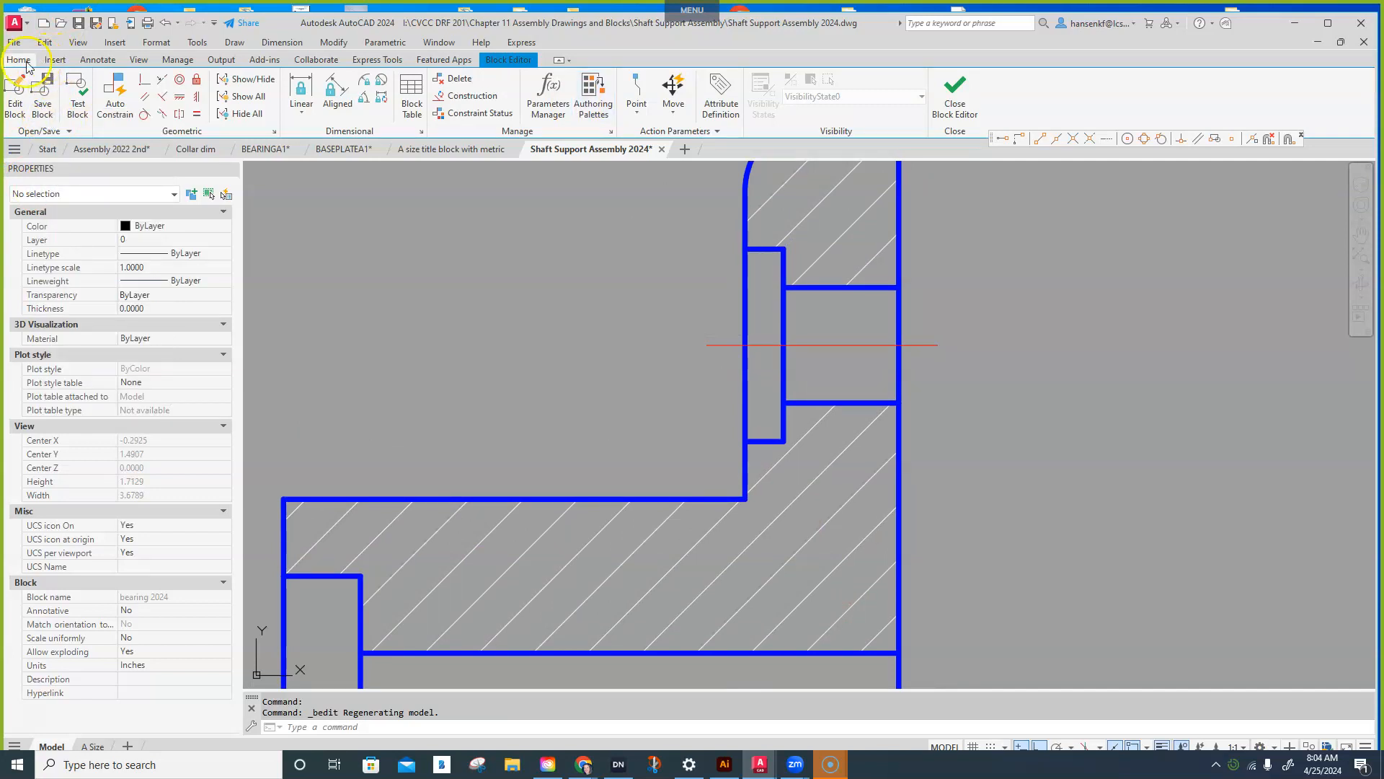
- Trim away the object lines crossing the upper counterbored hole of the bearing block, keeping its centerline
{"action": "left_click", "coordinate": [18, 60]}
{"action": "left_click", "coordinate": [280, 81]}
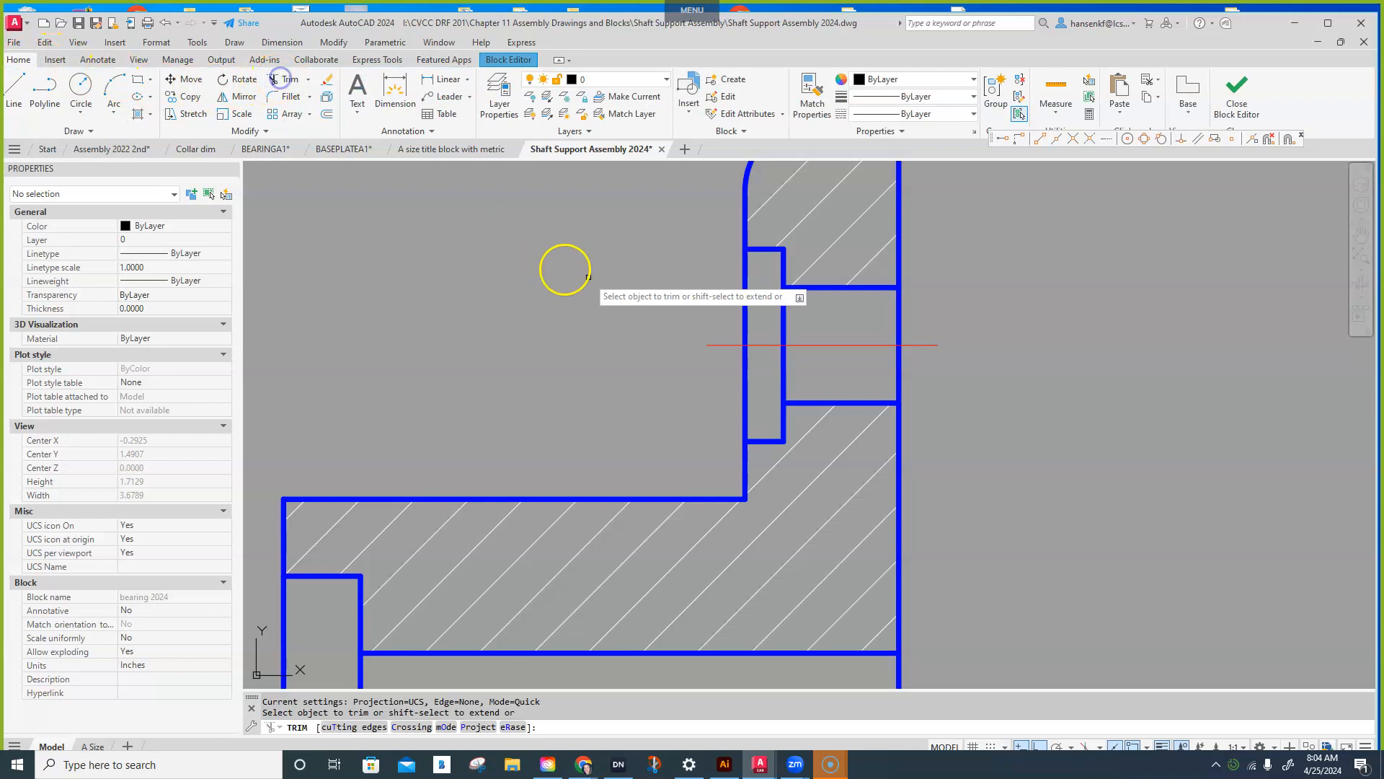
{"action": "left_click_drag", "start_coordinate": [757, 291], "coordinate": [722, 298]}
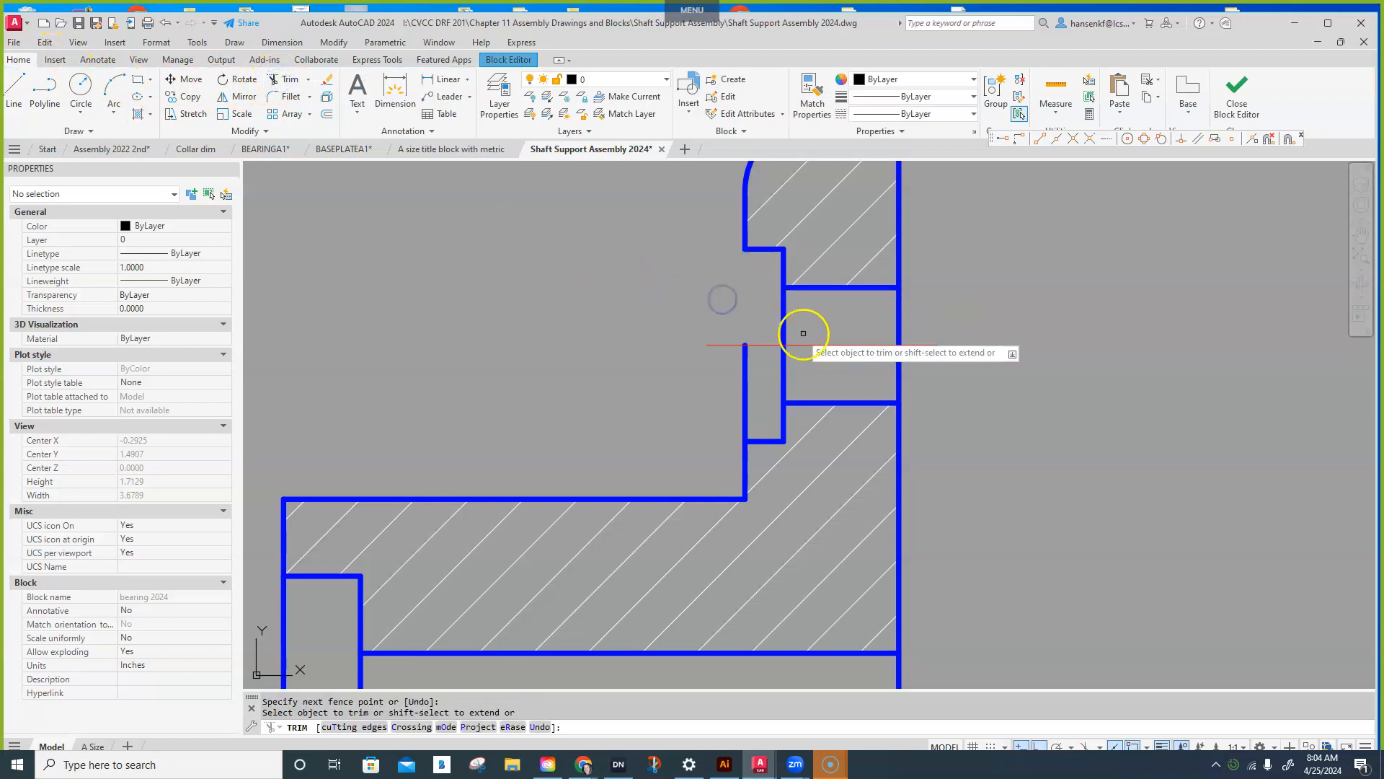
{"action": "mouse_move", "coordinate": [951, 312]}
{"action": "left_mouse_down"}
{"action": "mouse_move", "coordinate": [708, 312]}
{"action": "mouse_move", "coordinate": [709, 378]}
{"action": "mouse_move", "coordinate": [853, 365]}
{"action": "mouse_move", "coordinate": [918, 385]}
{"action": "left_mouse_up"}
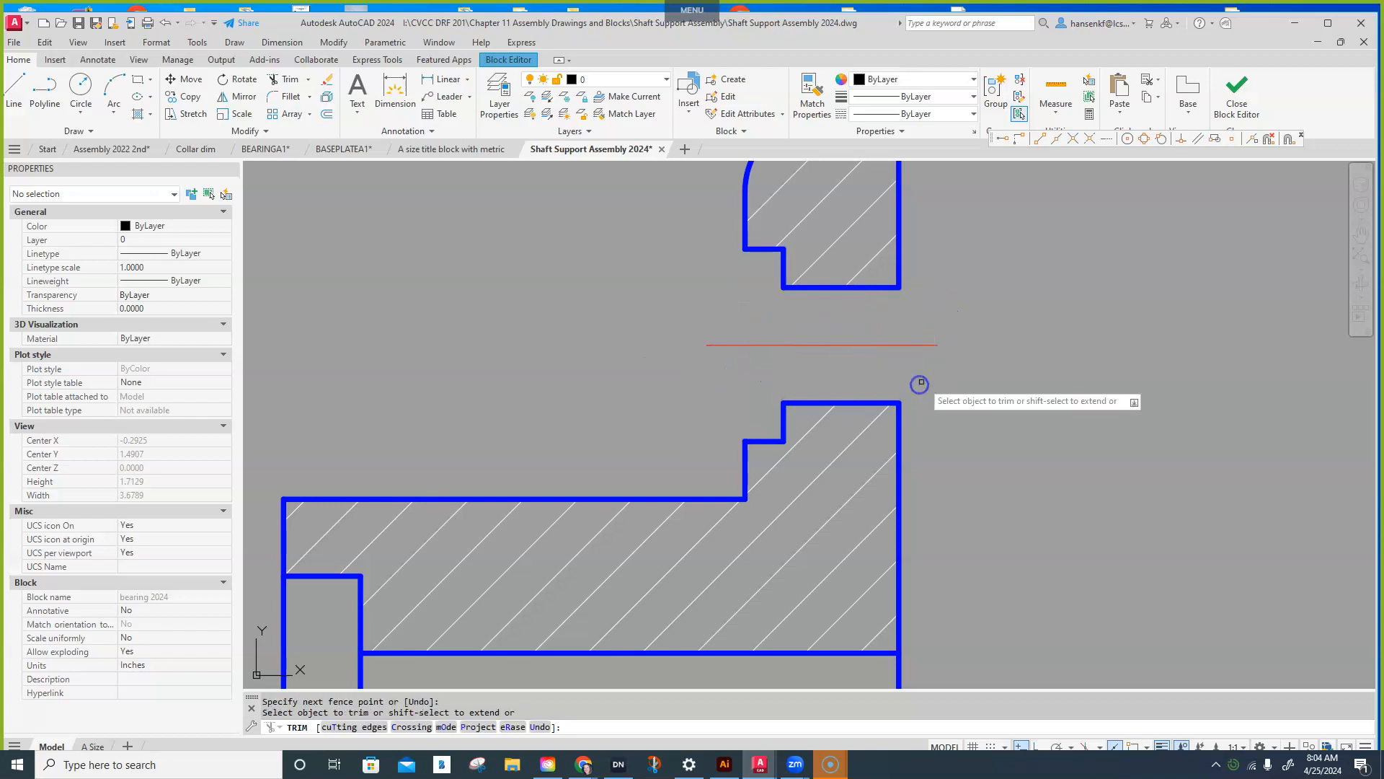
- Trim the outer line across the bore recess's open end and the object lines crossing the lower counterbored hole
{"action": "scroll", "coordinate": [898, 361], "scroll_direction": "down", "scroll_amount": 5}
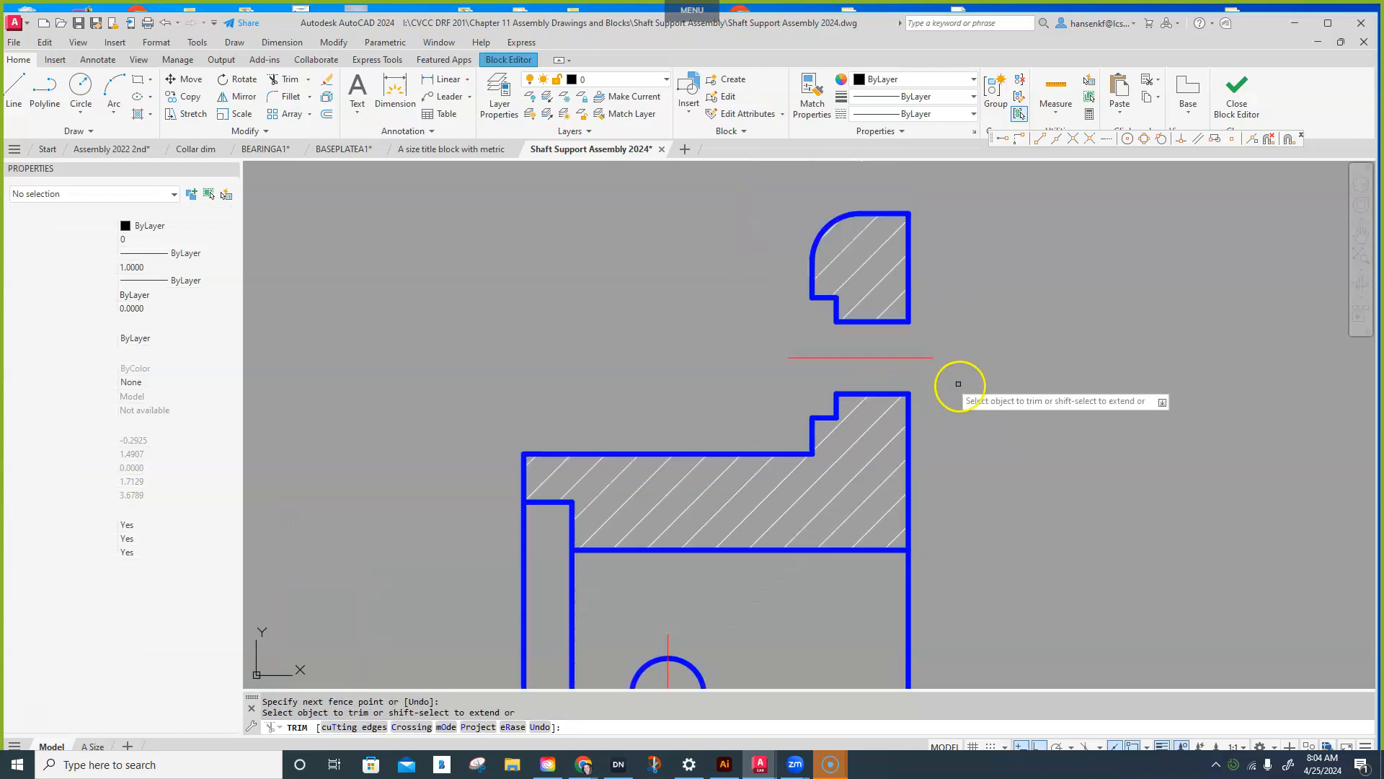
{"action": "scroll", "coordinate": [937, 425], "scroll_direction": "up", "scroll_amount": 2}
{"action": "mouse_move", "coordinate": [689, 376]}
{"action": "left_mouse_down"}
{"action": "mouse_move", "coordinate": [628, 442]}
{"action": "mouse_move", "coordinate": [688, 498]}
{"action": "left_mouse_up"}
{"action": "middle_click_drag", "start_coordinate": [1048, 525], "coordinate": [1007, 389]}
{"action": "scroll", "coordinate": [896, 504], "scroll_direction": "up", "scroll_amount": 4}
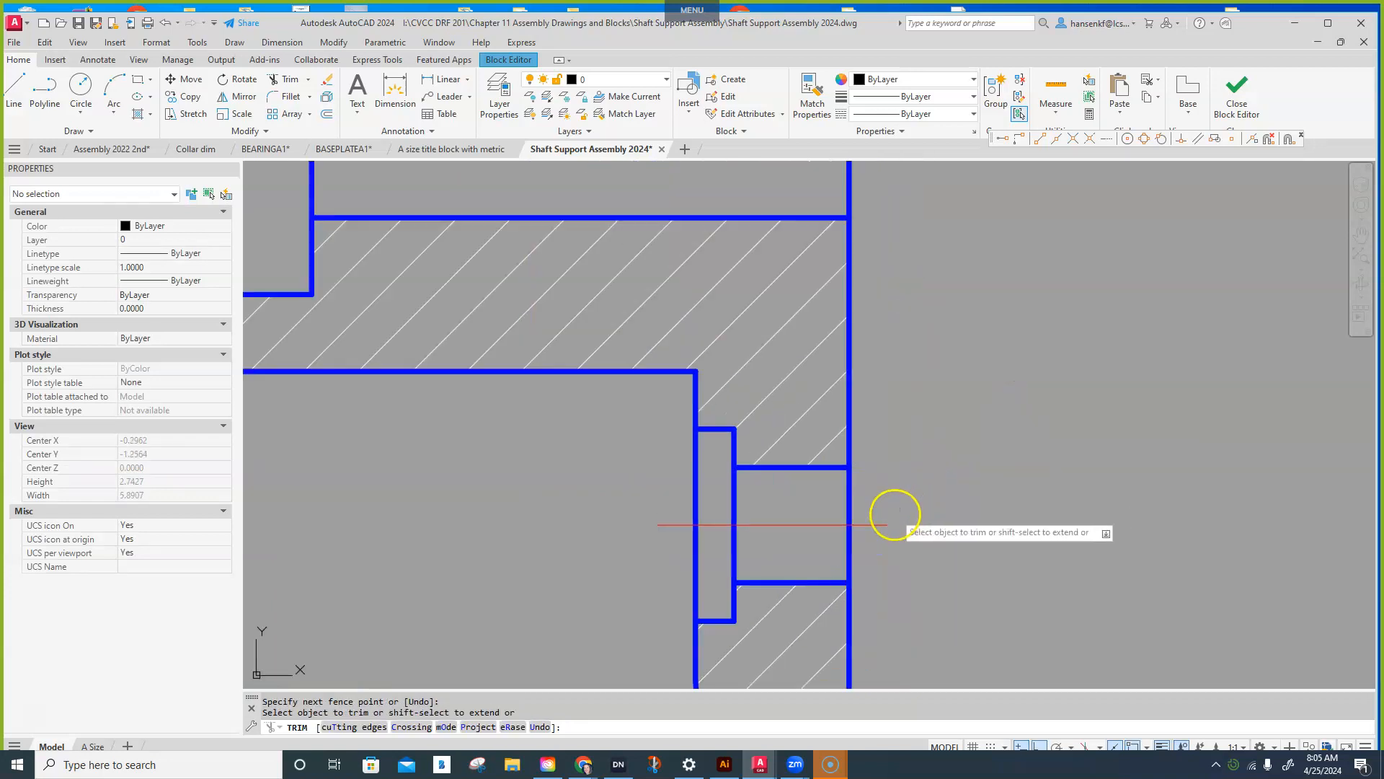
{"action": "mouse_move", "coordinate": [875, 490]}
{"action": "left_mouse_down"}
{"action": "mouse_move", "coordinate": [689, 489]}
{"action": "mouse_move", "coordinate": [641, 529]}
{"action": "mouse_move", "coordinate": [879, 575]}
{"action": "left_mouse_up"}
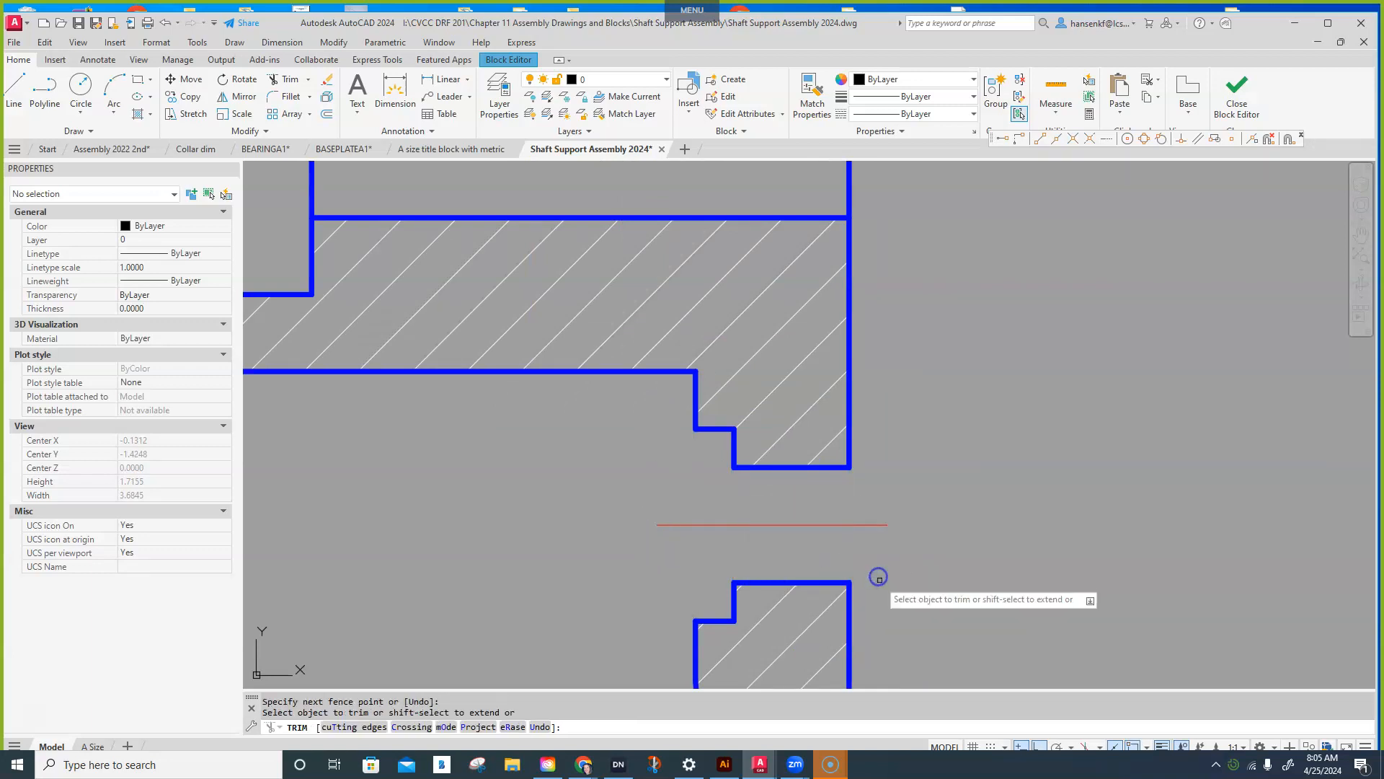
{"action": "left_click", "coordinate": [822, 448]}
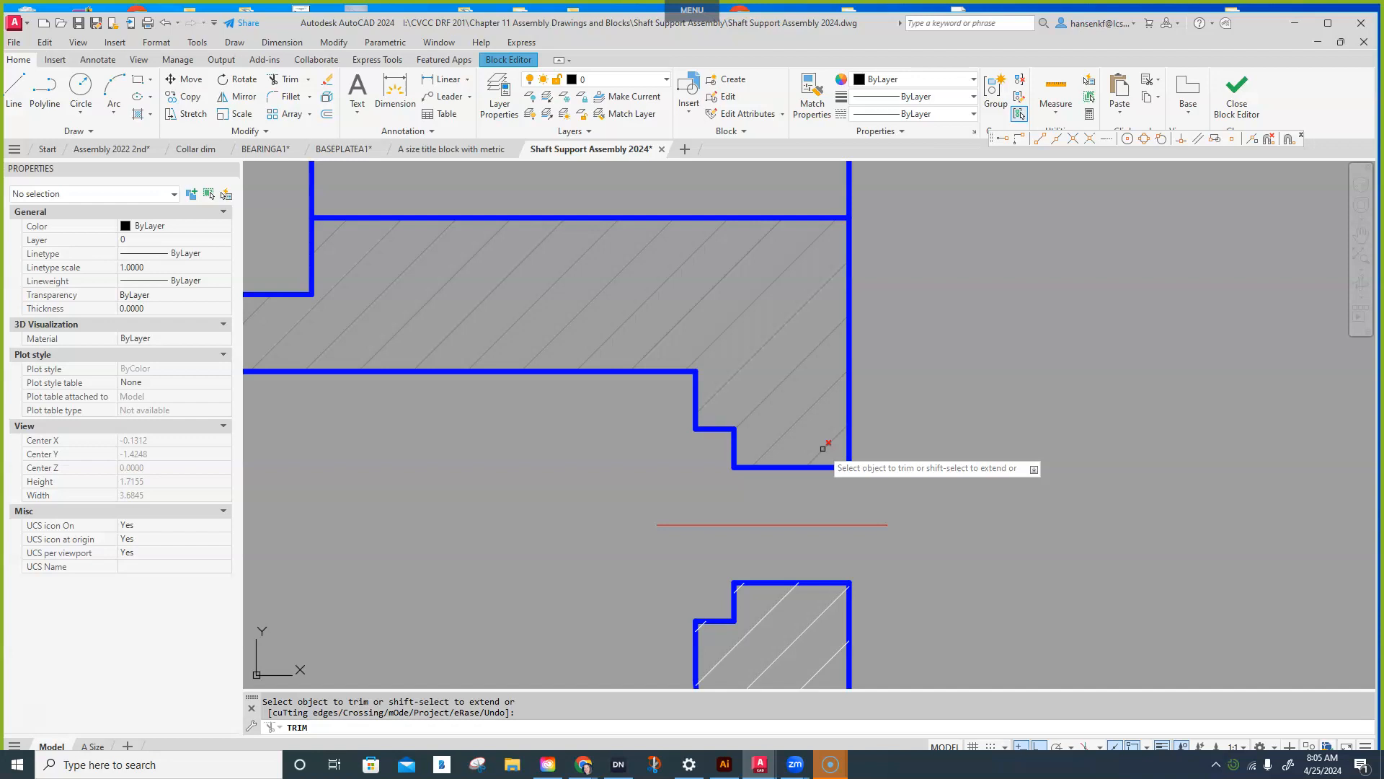
{"action": "scroll", "coordinate": [936, 395], "scroll_direction": "down", "scroll_amount": 2}
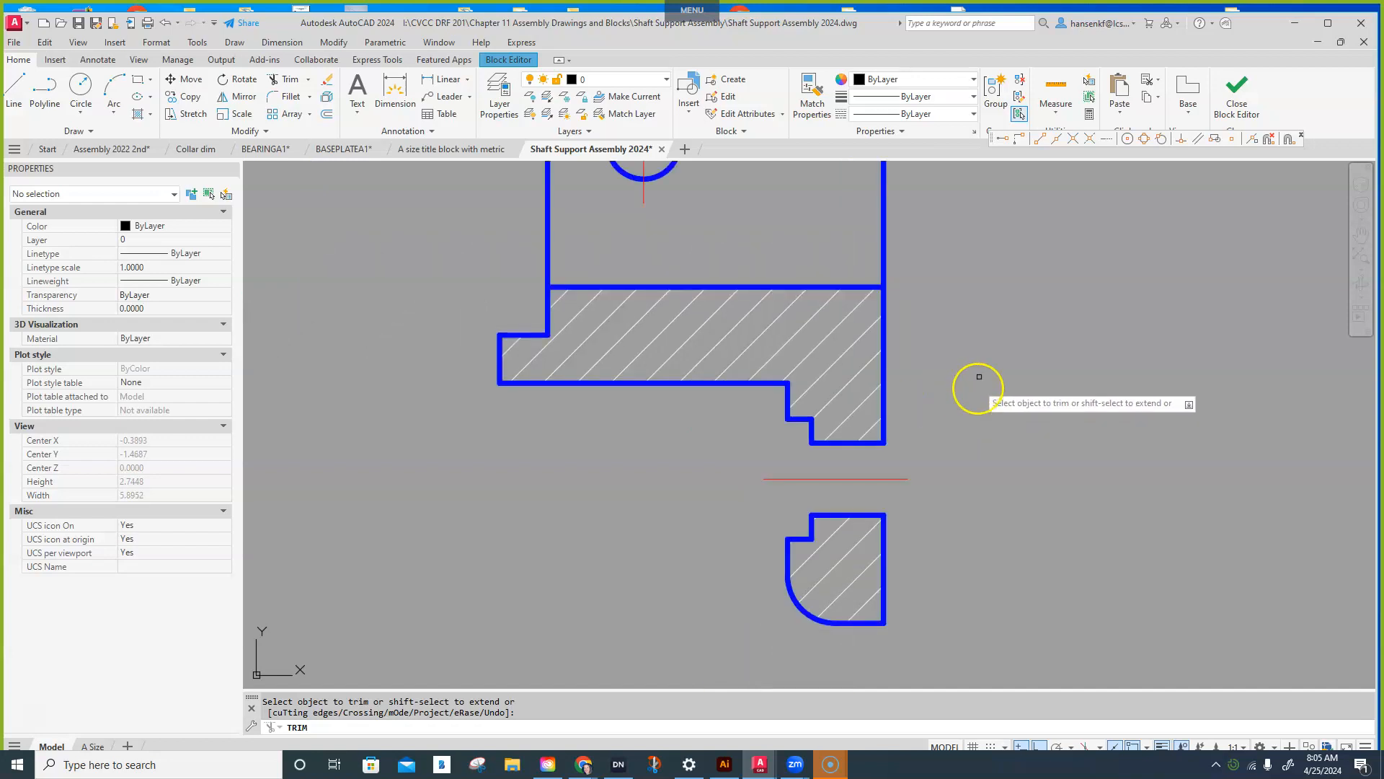
{"action": "scroll", "coordinate": [979, 376], "scroll_direction": "down", "scroll_amount": 2}
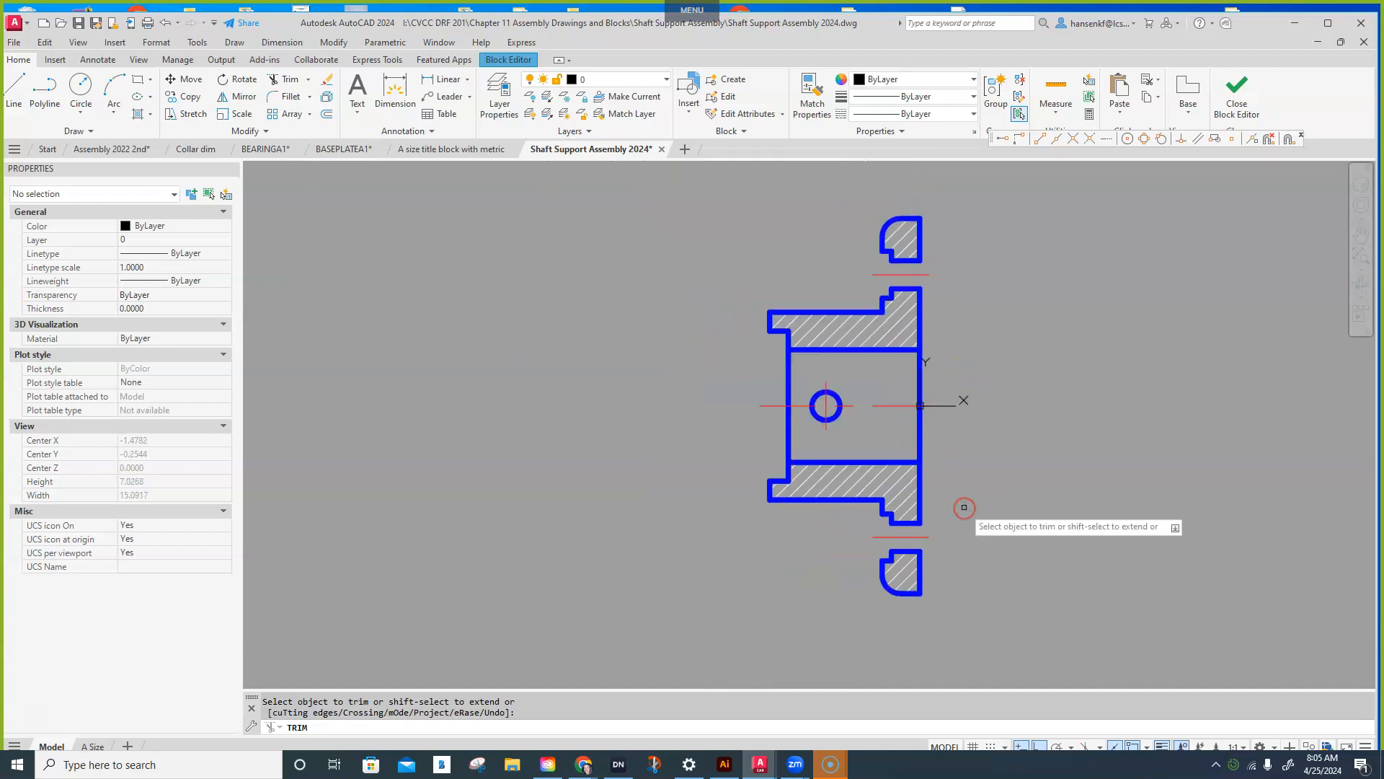
- Close the Block Editor and save the changes to the bearing 2024 block
{"action": "left_click", "coordinate": [1225, 96]}
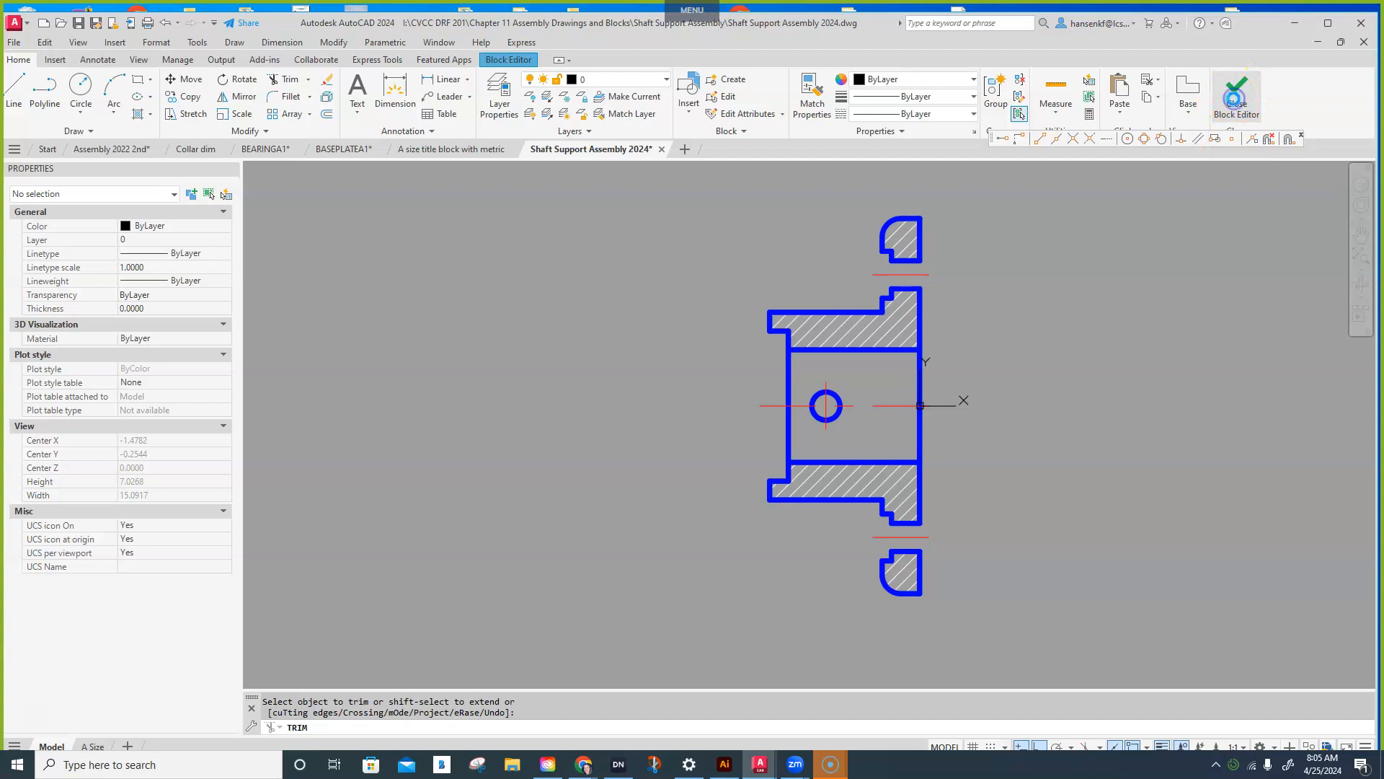
{"action": "left_click", "coordinate": [727, 349]}
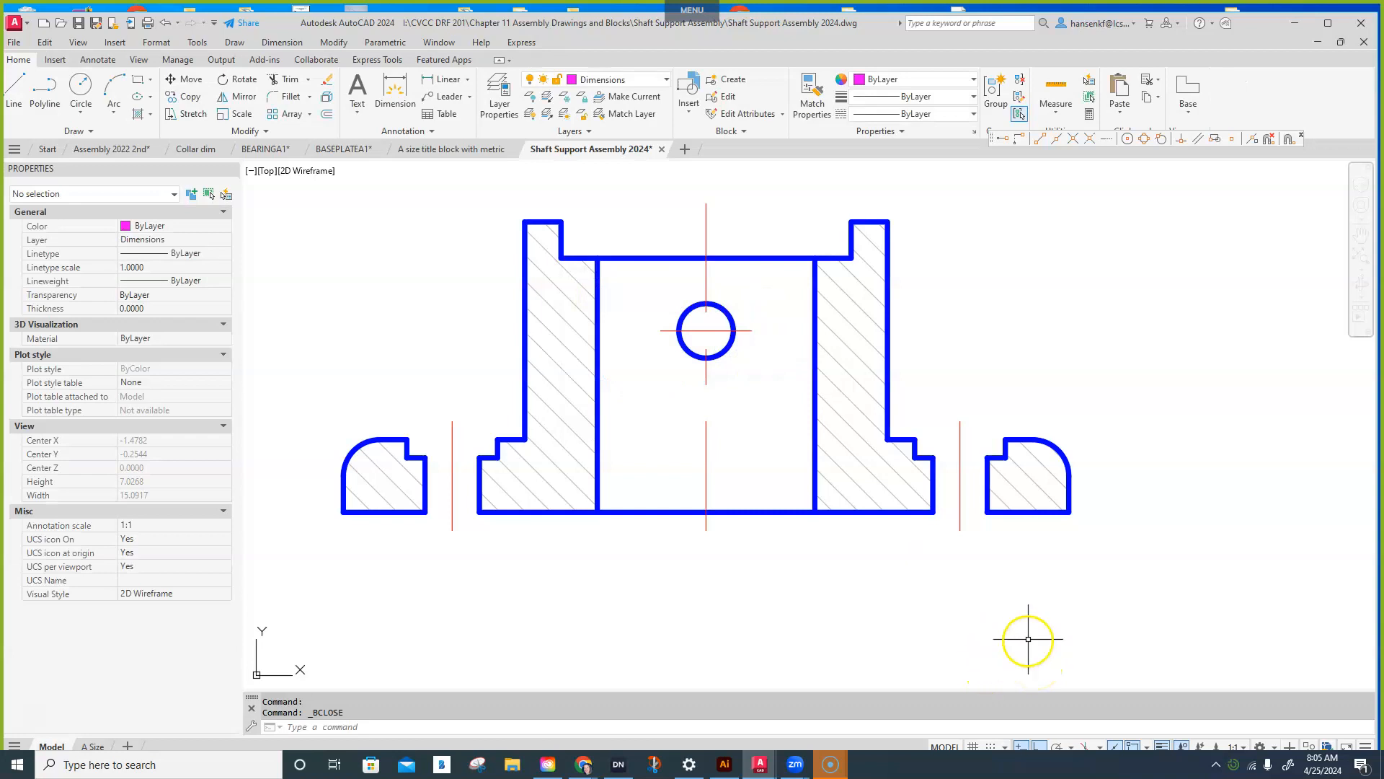
{"action": "key", "text": "Escape"}
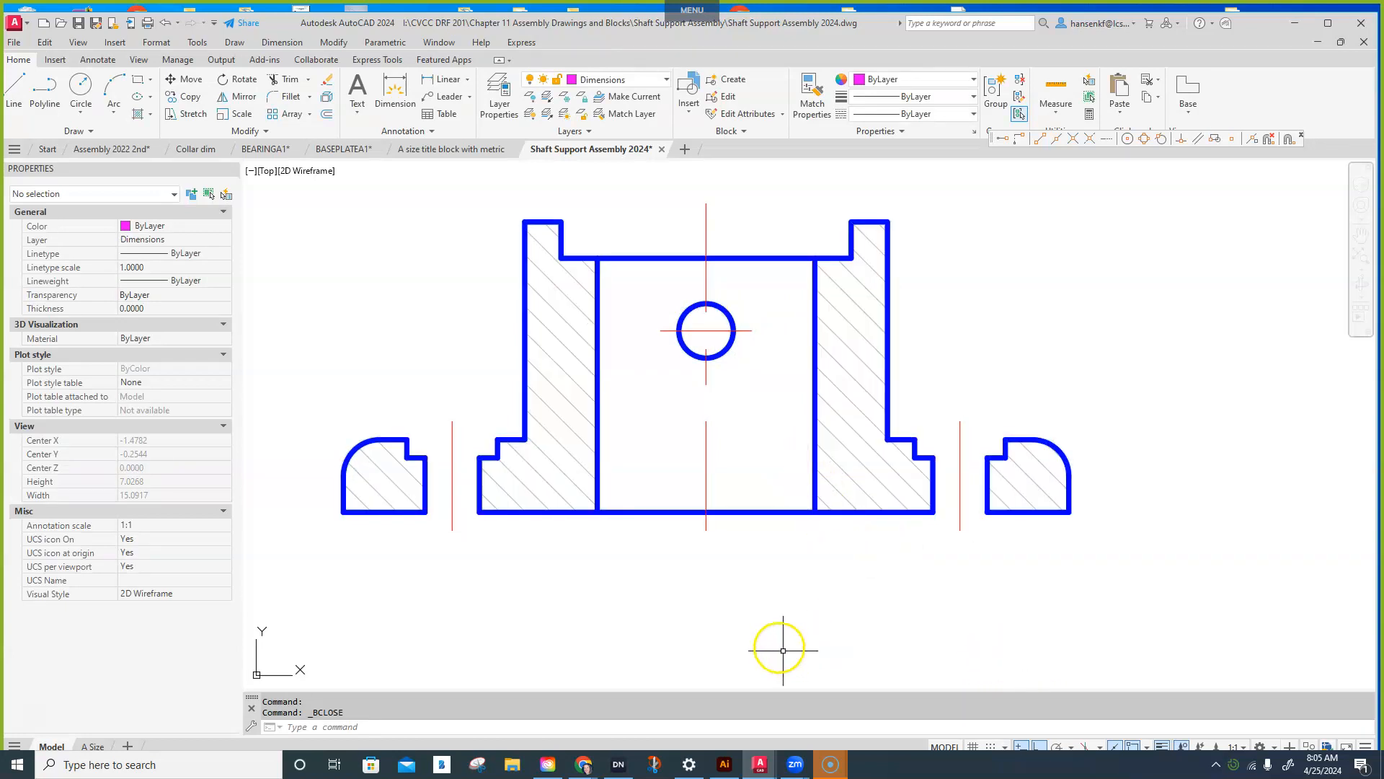
- Reopen the bearing 2024 block in the Block Editor to check the trimmed geometry, and close the editor
{"action": "double_click", "coordinate": [816, 417]}
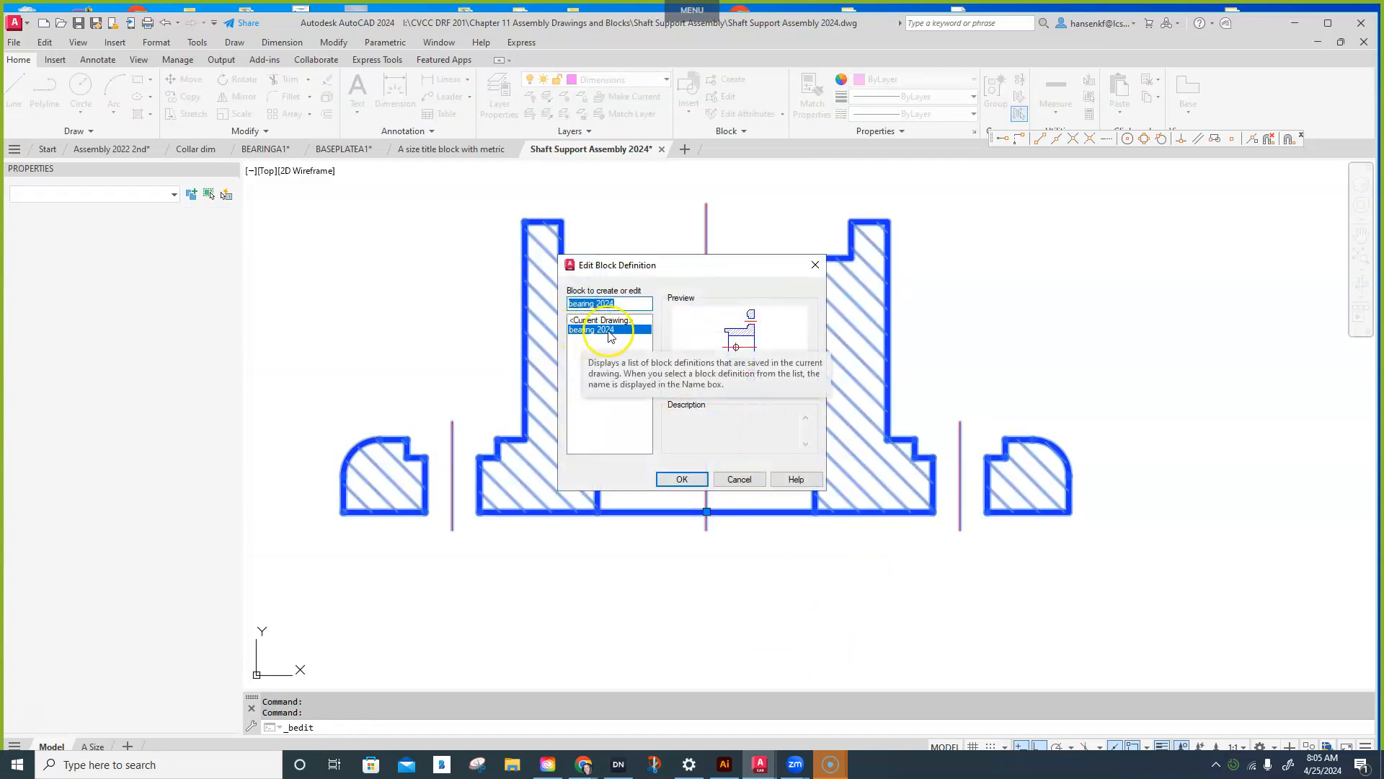
{"action": "left_click", "coordinate": [681, 479]}
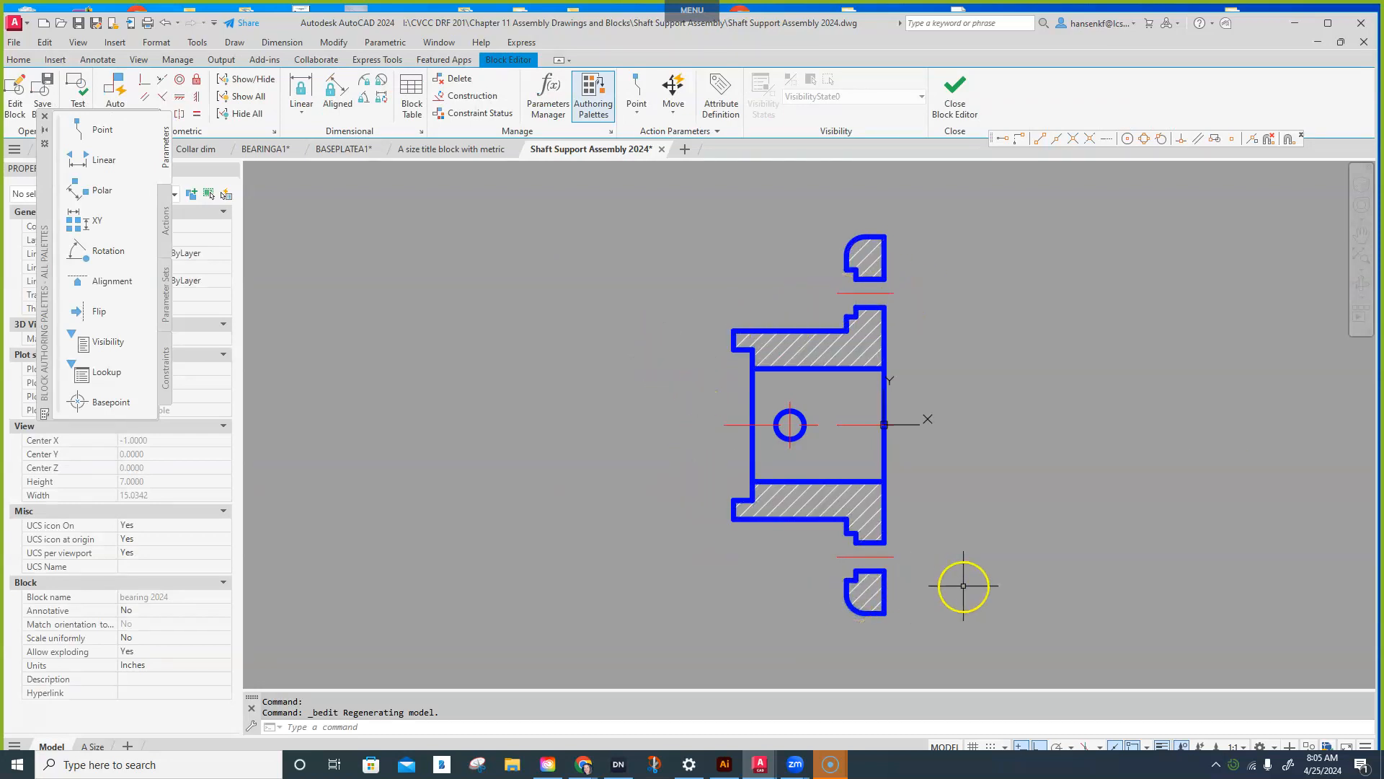
{"action": "left_click", "coordinate": [955, 106]}
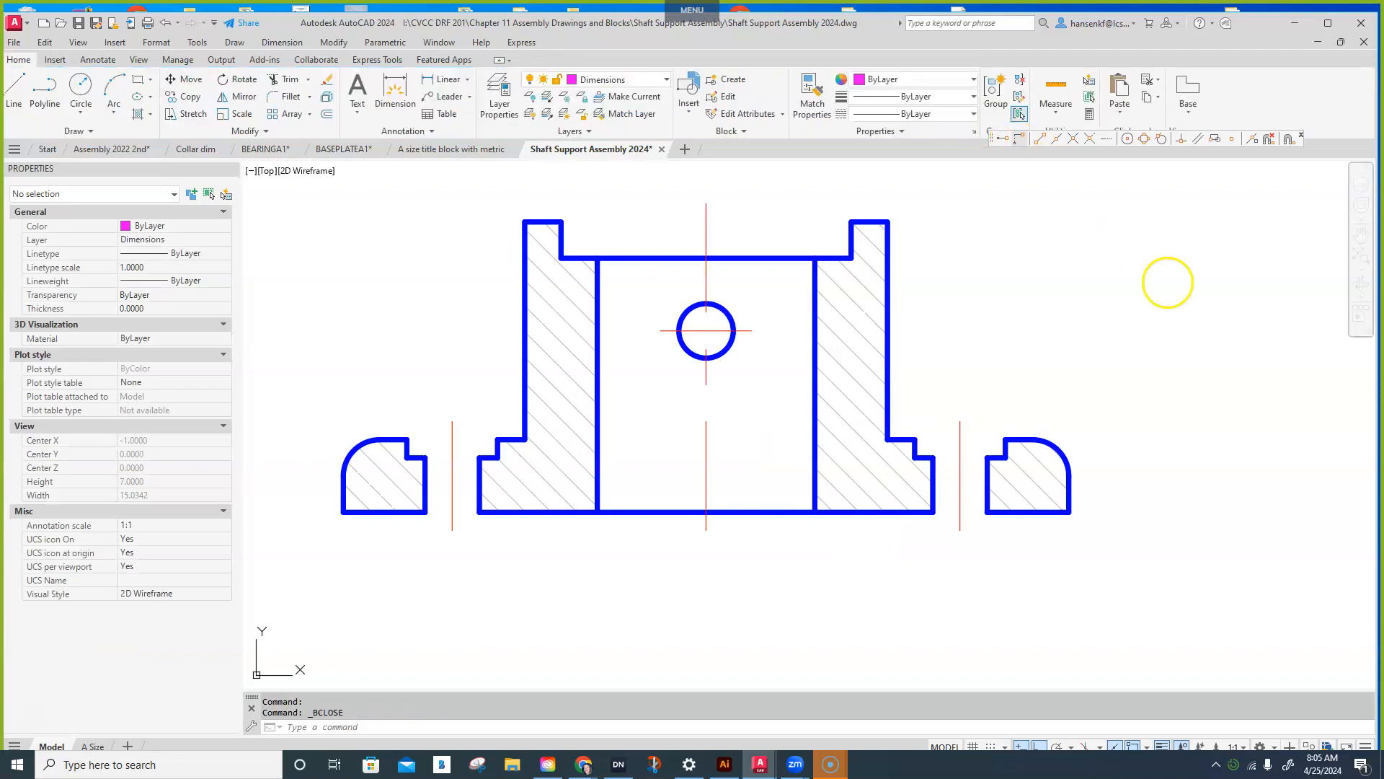
- Switch to the Collar dim drawing and show its model space
{"action": "scroll", "coordinate": [1013, 400], "scroll_direction": "down", "scroll_amount": 2}
{"action": "mouse_move", "coordinate": [1010, 396]}
{"action": "middle_mouse_down"}
{"action": "mouse_move", "coordinate": [989, 472]}
{"action": "mouse_move", "coordinate": [955, 451]}
{"action": "middle_mouse_up"}
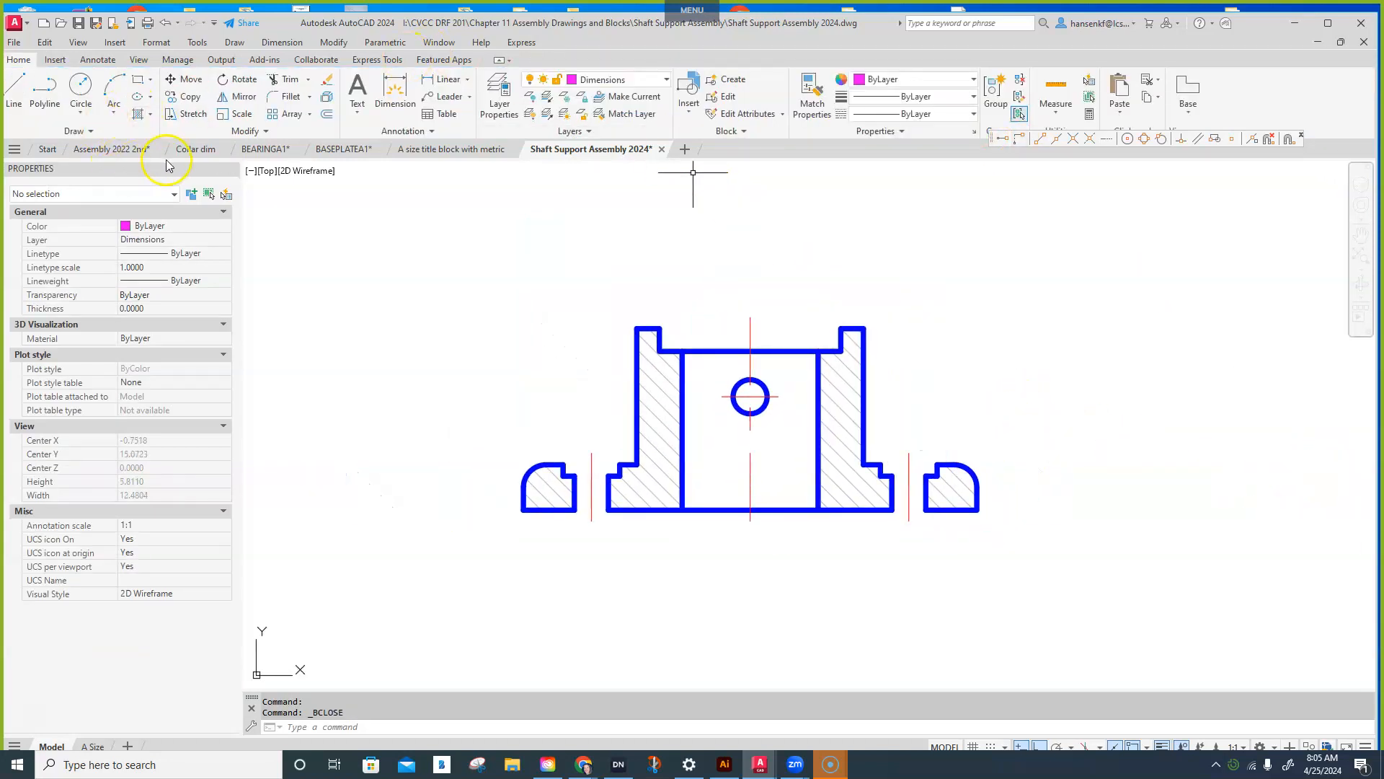
{"action": "mouse_move", "coordinate": [186, 154]}
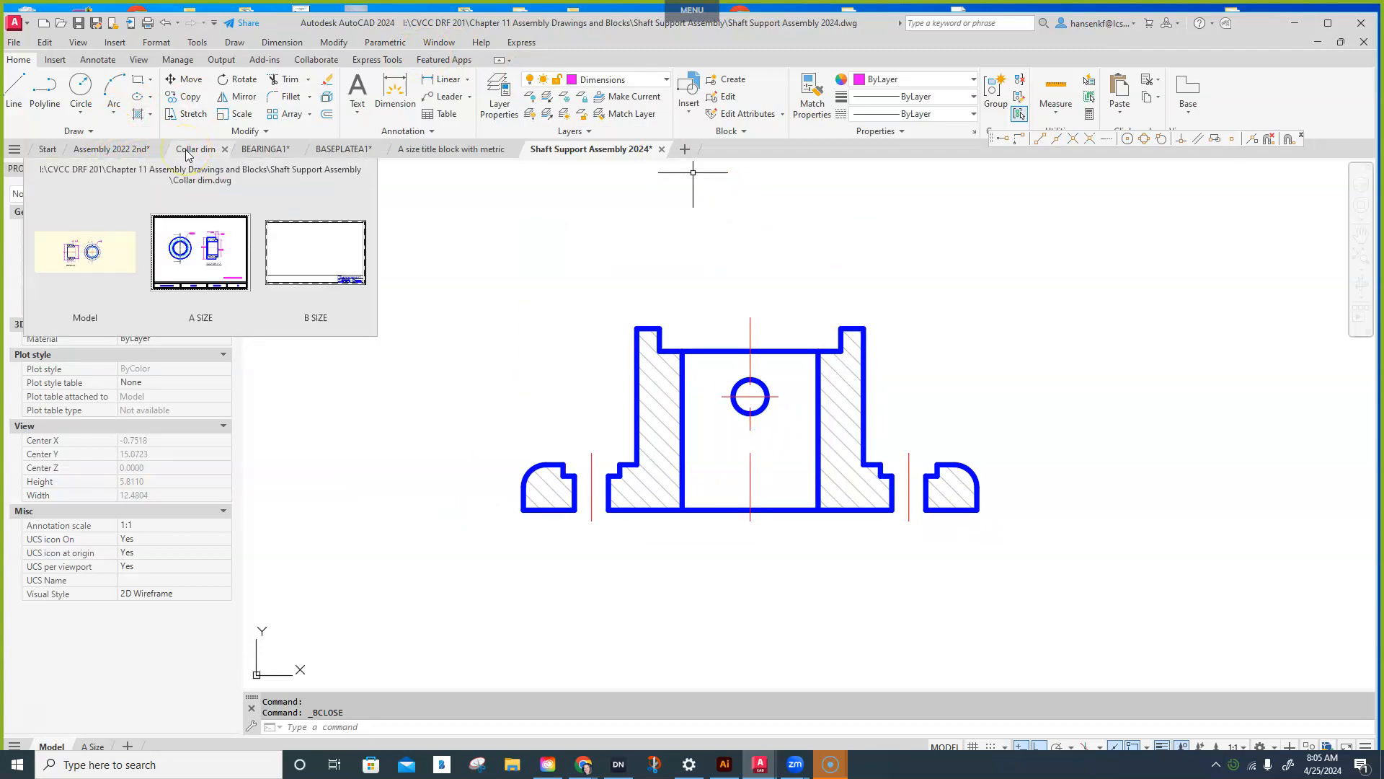
{"action": "left_click", "coordinate": [187, 152]}
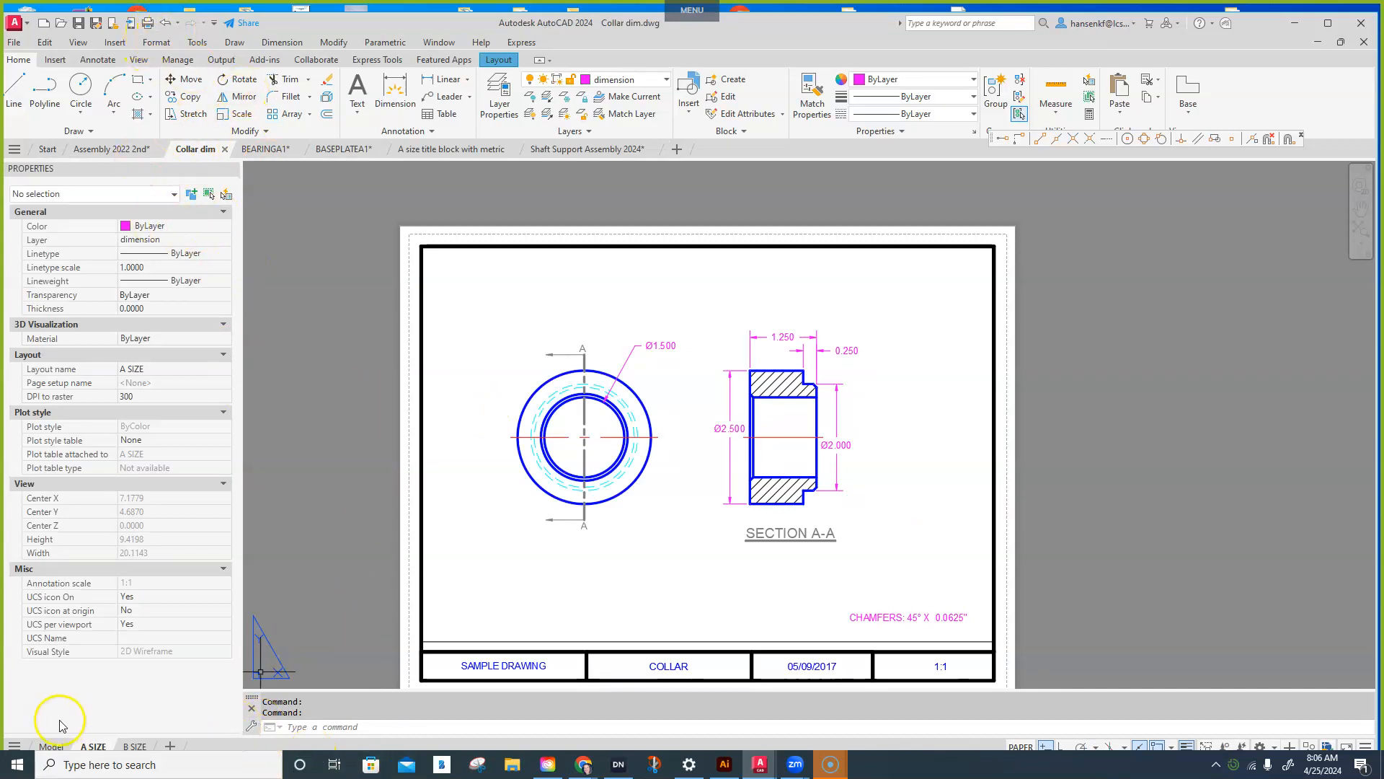
{"action": "left_click", "coordinate": [50, 746]}
{"action": "middle_click_drag", "start_coordinate": [843, 462], "coordinate": [638, 455]}
- Turn off the current dimension layer in the Collar dim drawing
{"action": "left_click", "coordinate": [643, 80]}
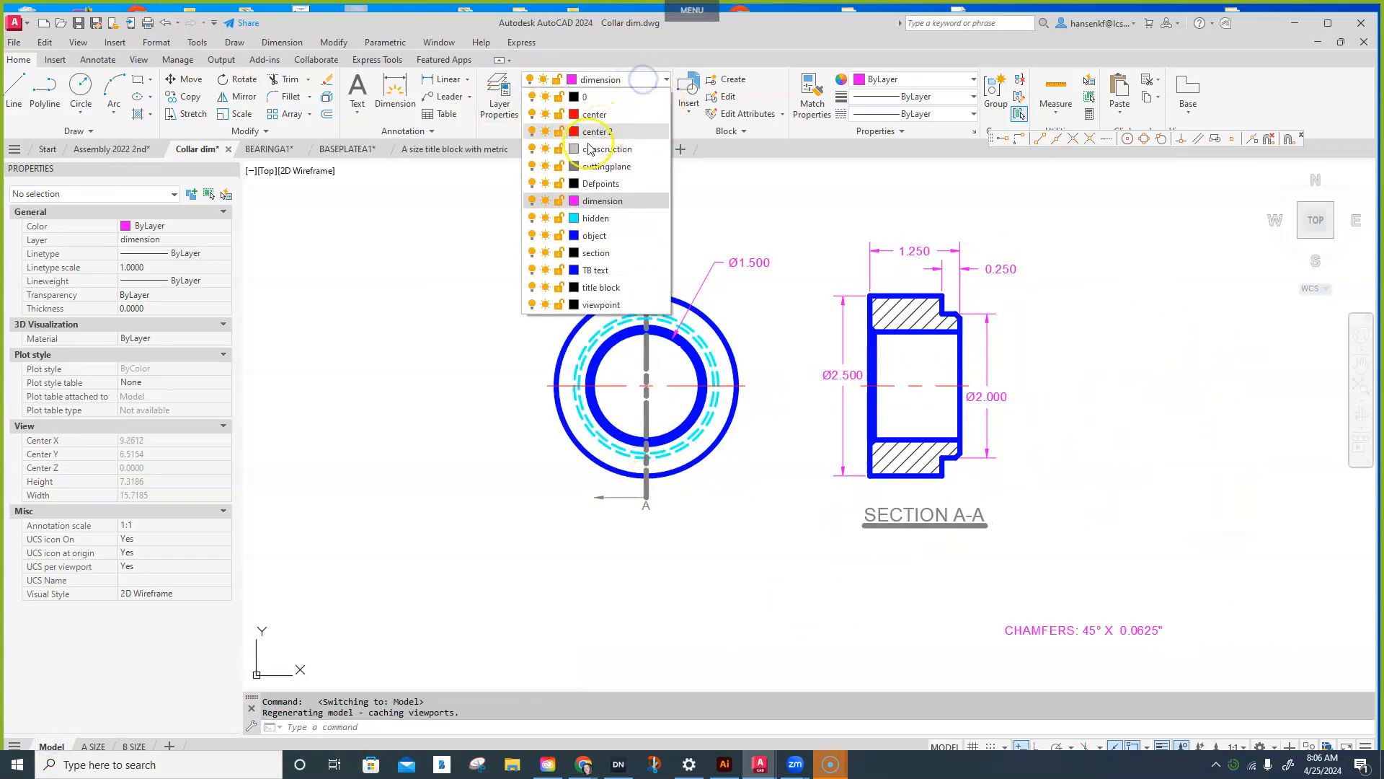
{"action": "left_click", "coordinate": [531, 202]}
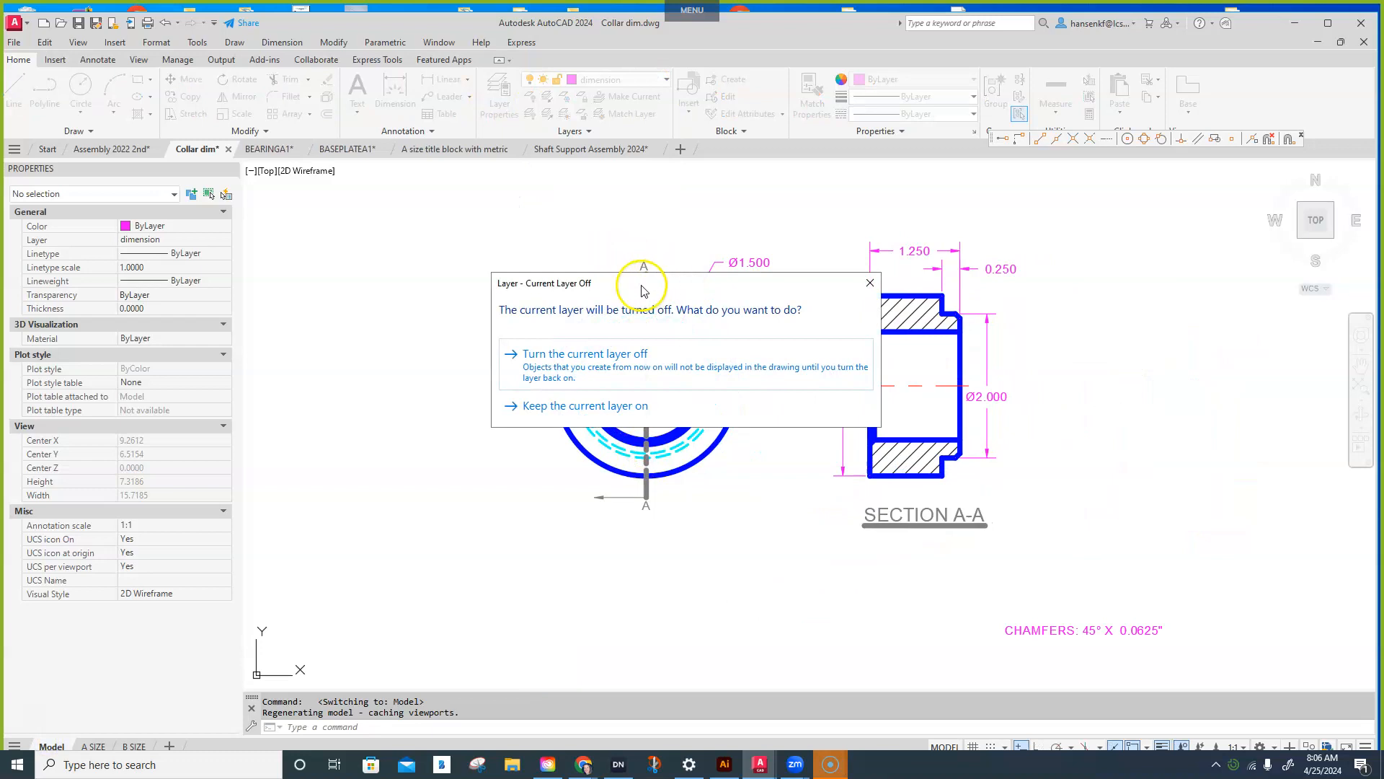
{"action": "left_click", "coordinate": [627, 356]}
- Start a Write Block with its base point where the centerline meets the chamfered small-diameter end face of the collar section
{"action": "scroll", "coordinate": [955, 437], "scroll_direction": "up", "scroll_amount": 2}
{"action": "scroll", "coordinate": [955, 437], "scroll_direction": "up", "scroll_amount": 2}
{"action": "scroll", "coordinate": [788, 325], "scroll_direction": "down", "scroll_amount": 3}
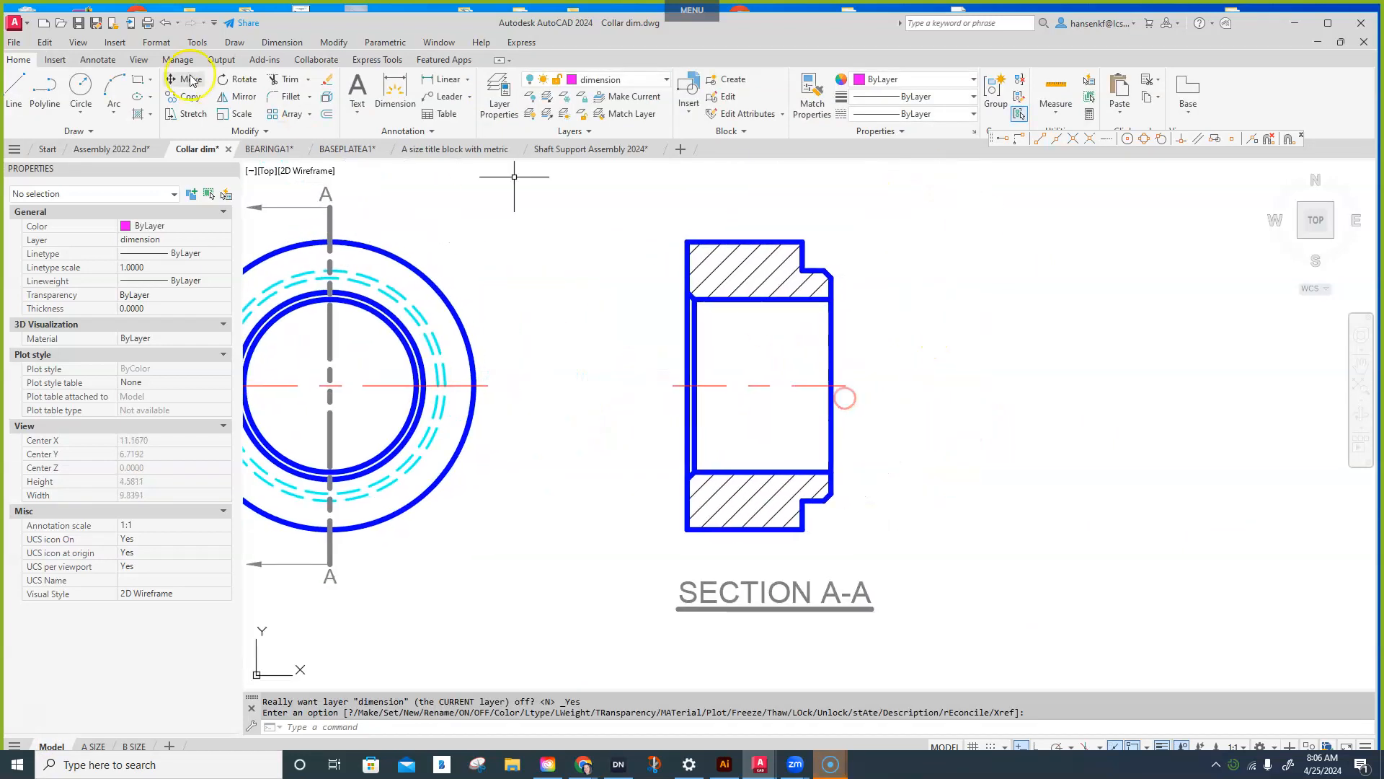
{"action": "left_click", "coordinate": [56, 60]}
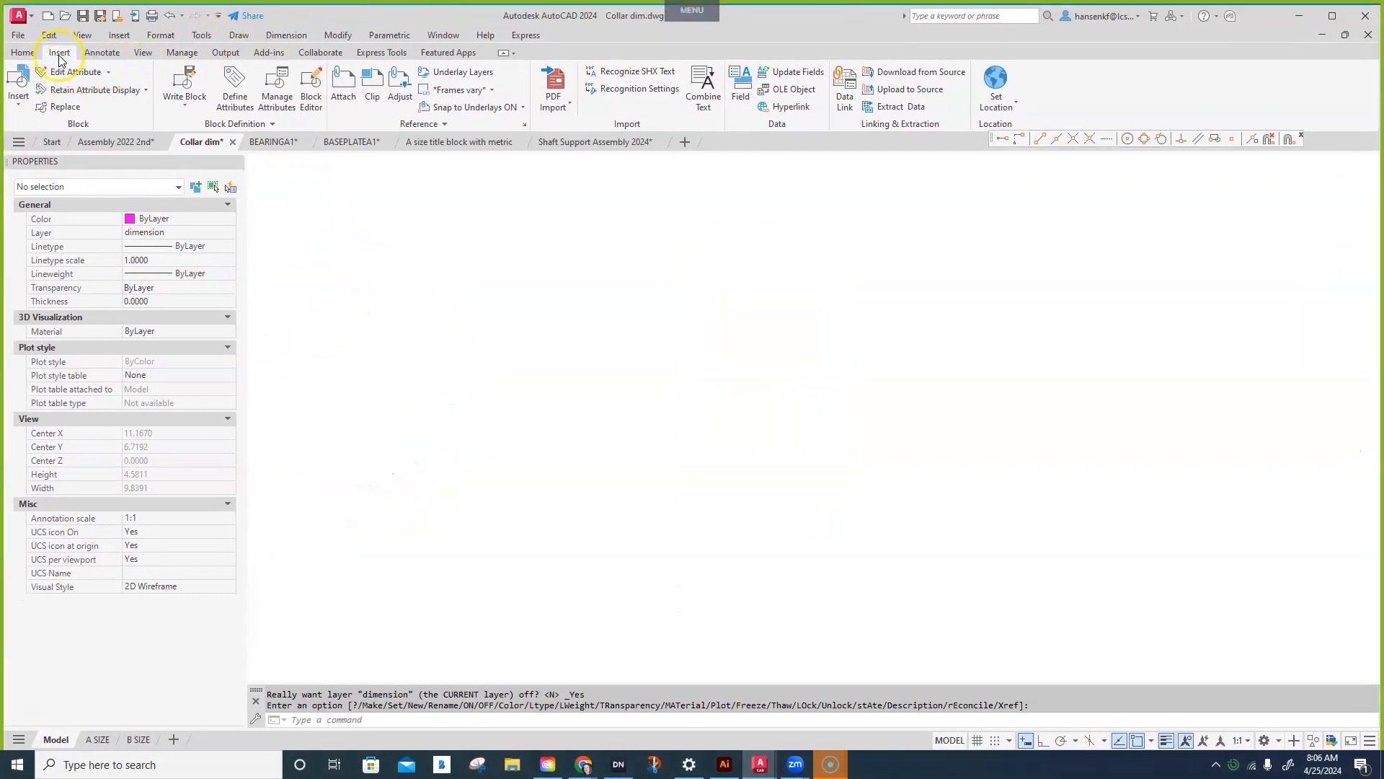
{"action": "left_click", "coordinate": [18, 88]}
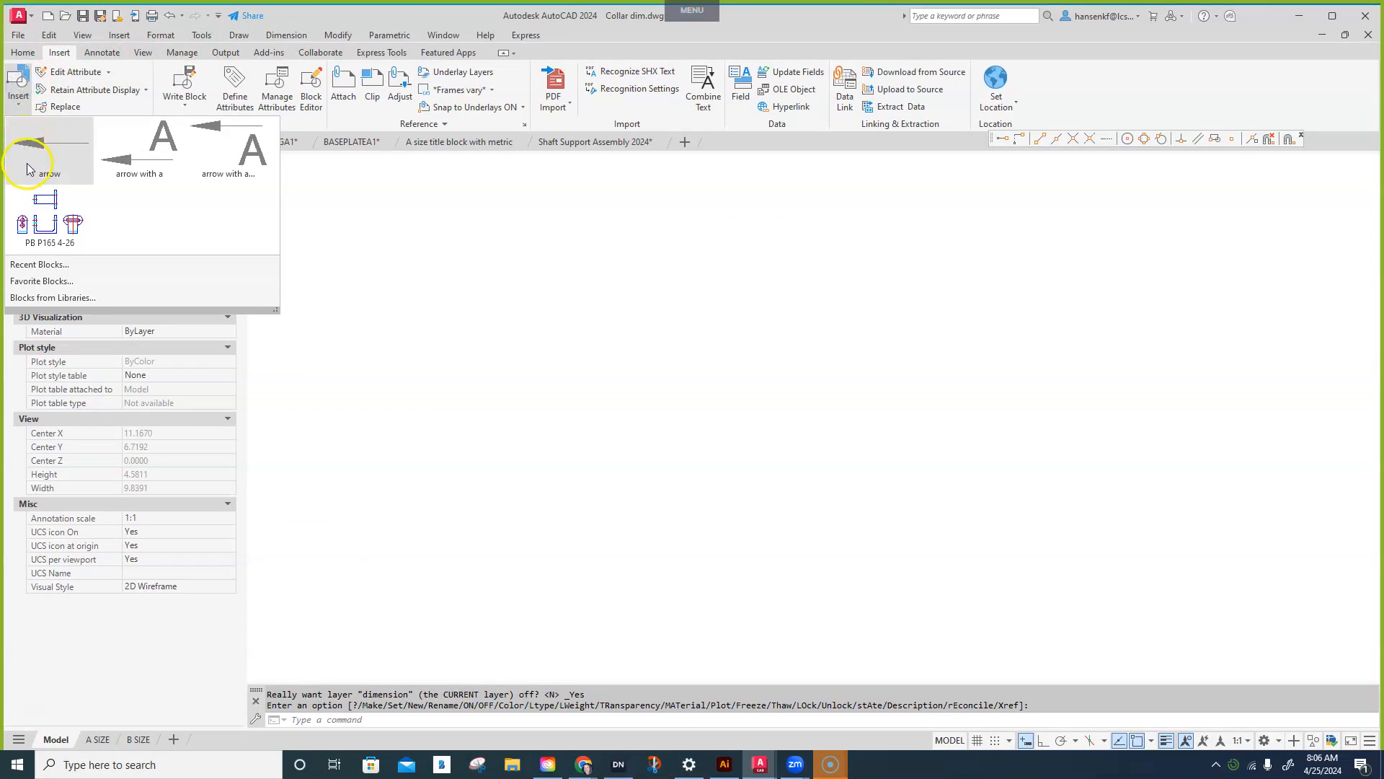
{"action": "left_click", "coordinate": [59, 54]}
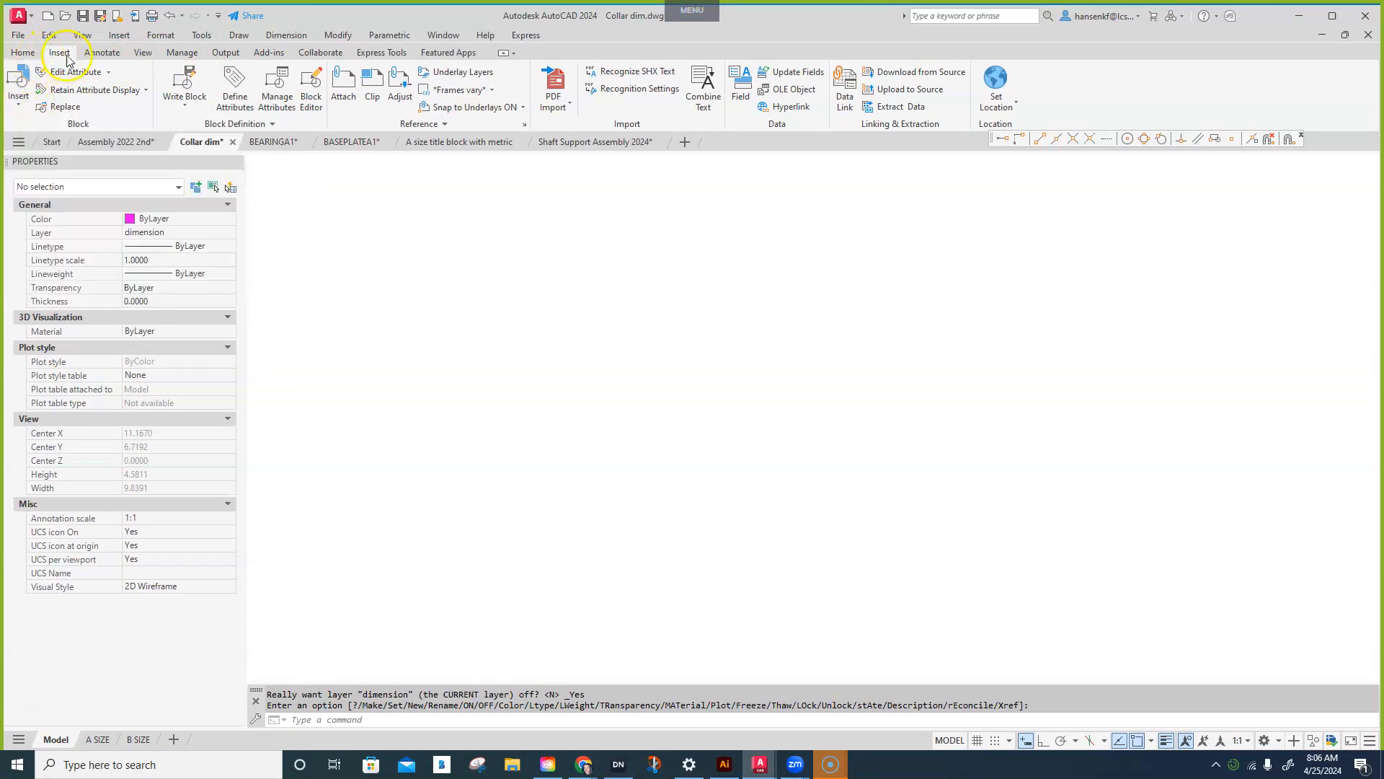
{"action": "left_click", "coordinate": [186, 101]}
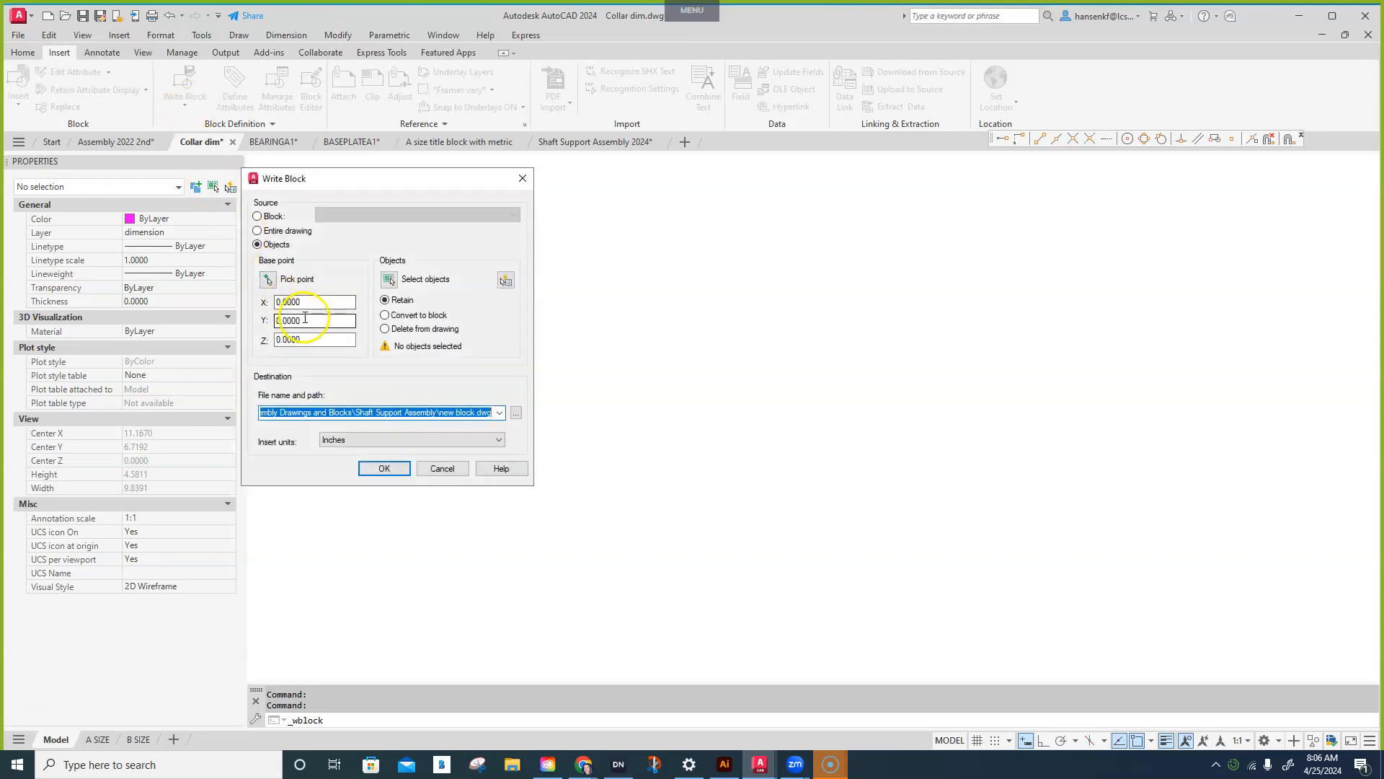
{"action": "left_click", "coordinate": [264, 283]}
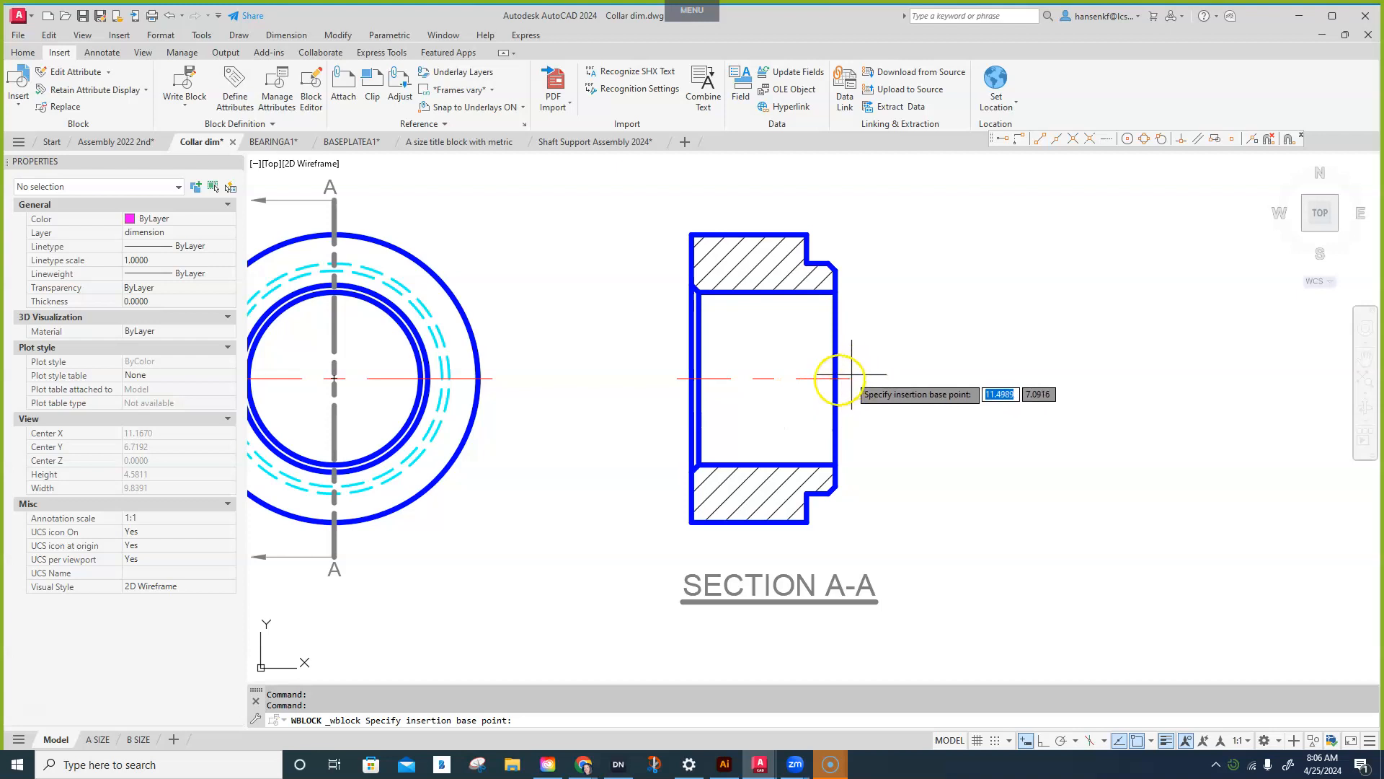
{"action": "left_click", "coordinate": [838, 378]}
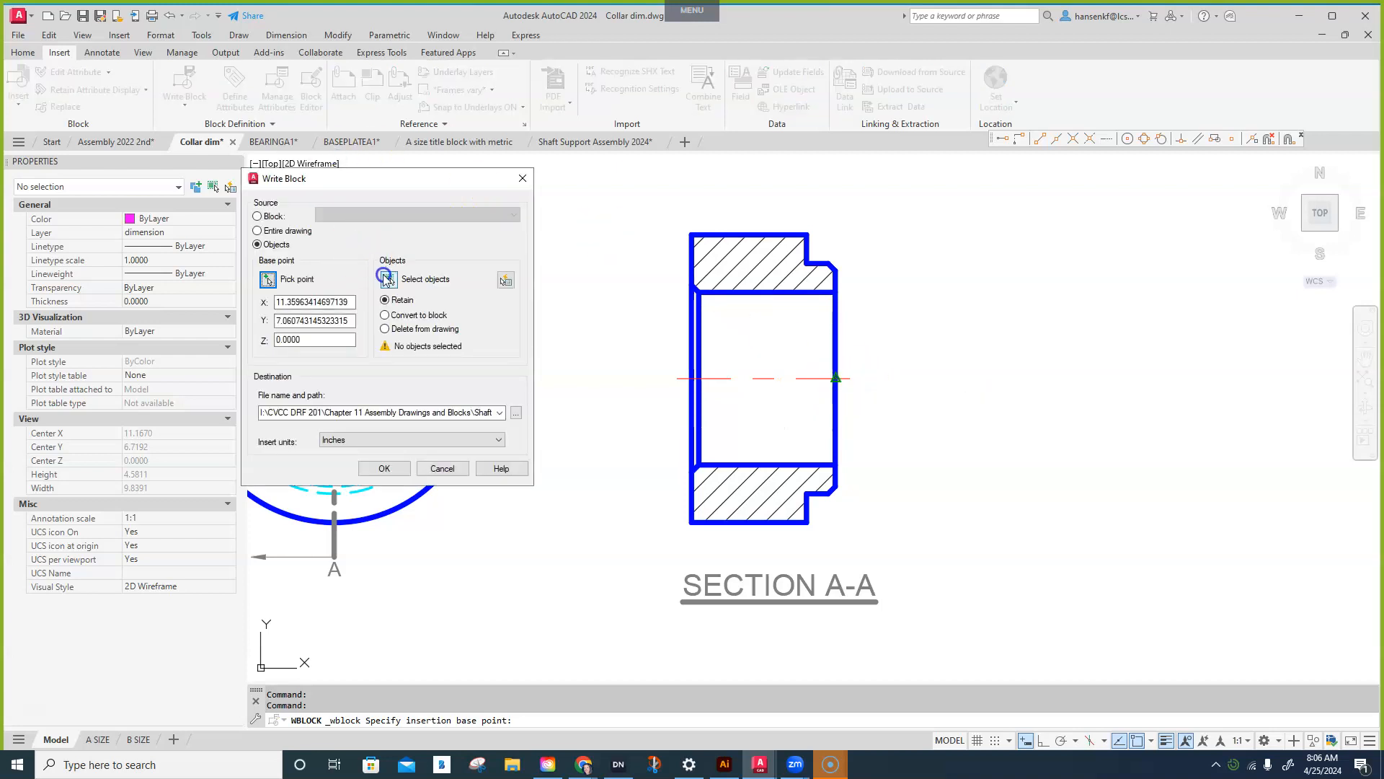
- Select all geometry of the collar's section view for the block, leaving out the SECTION A-A label
{"action": "left_click", "coordinate": [386, 280]}
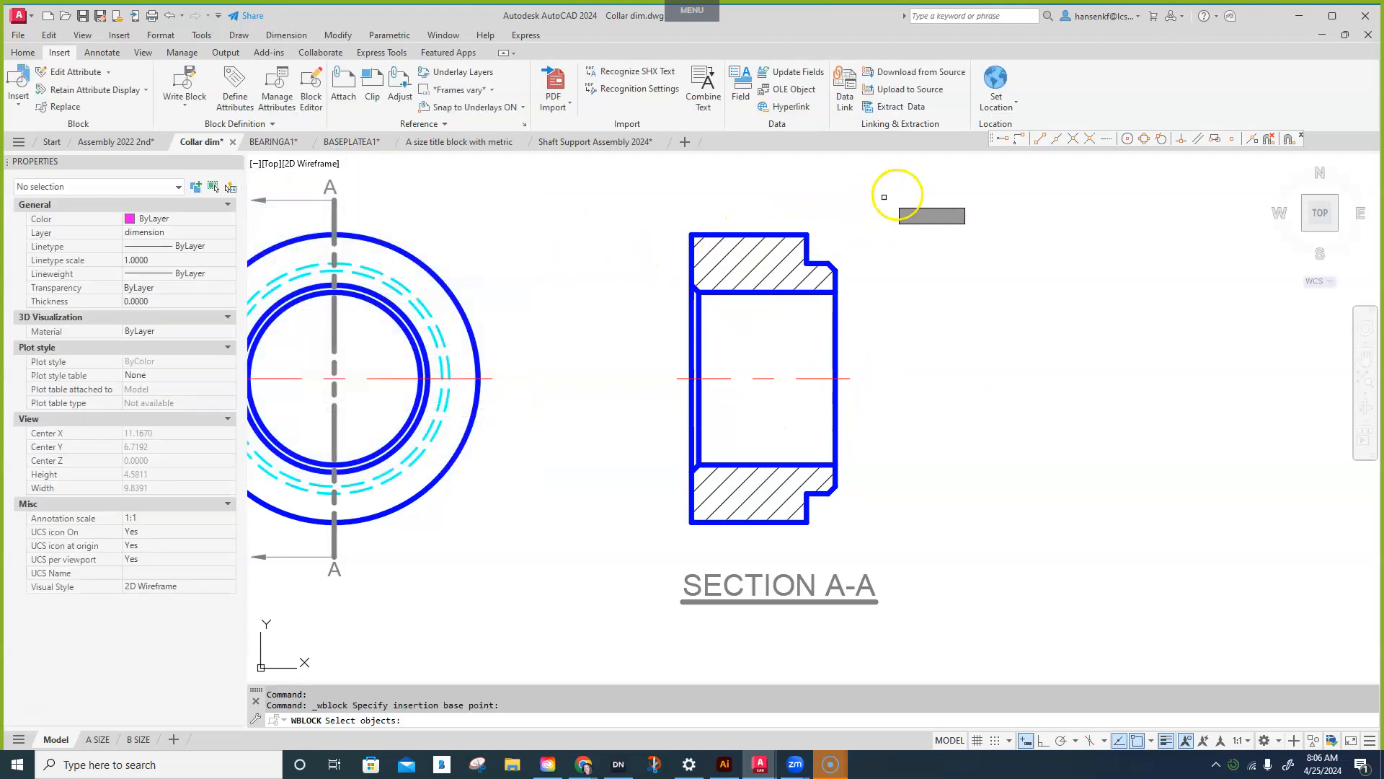
{"action": "left_click", "coordinate": [900, 194]}
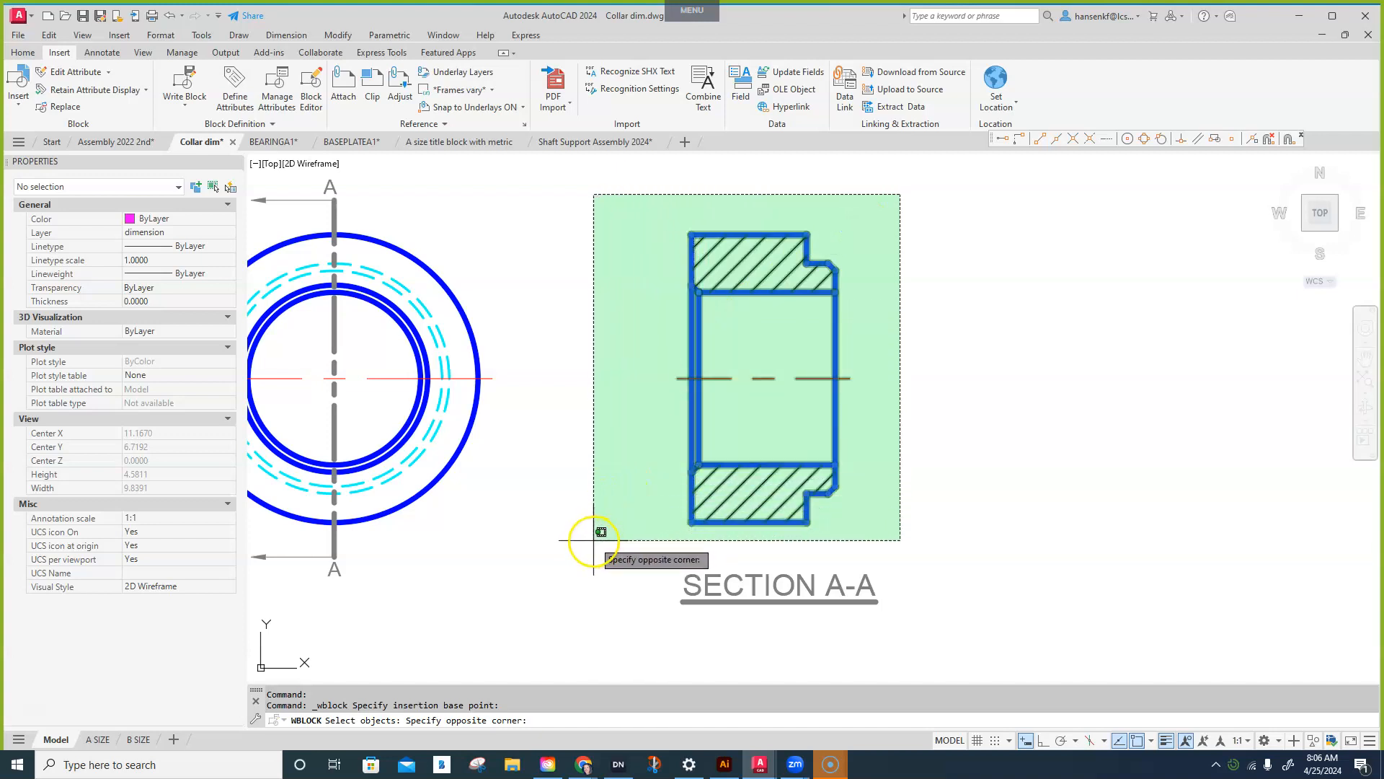
{"action": "left_click", "coordinate": [594, 540]}
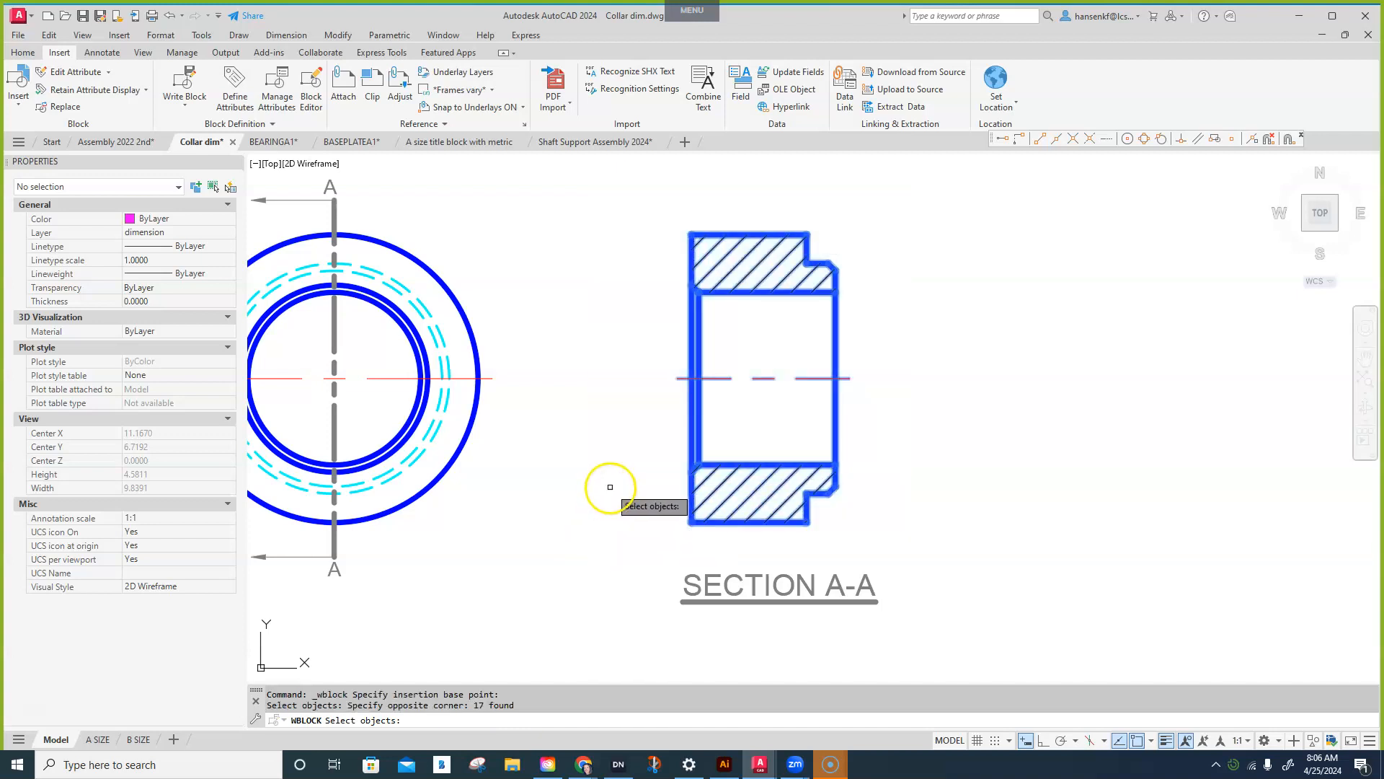
{"action": "right_click", "coordinate": [603, 310]}
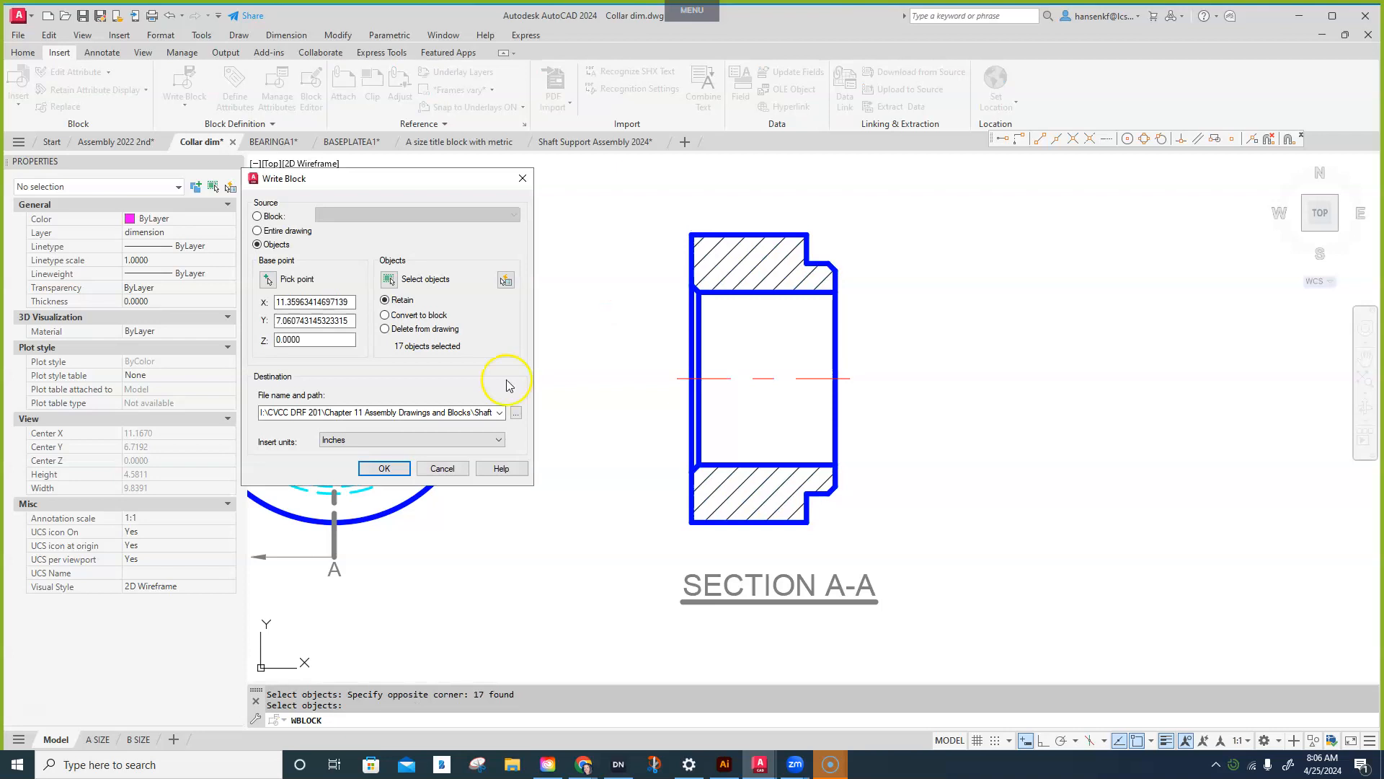
- Write the collar block to a file named Collar 2024 in the Shaft Support Assembly folder
{"action": "left_click", "coordinate": [516, 413]}
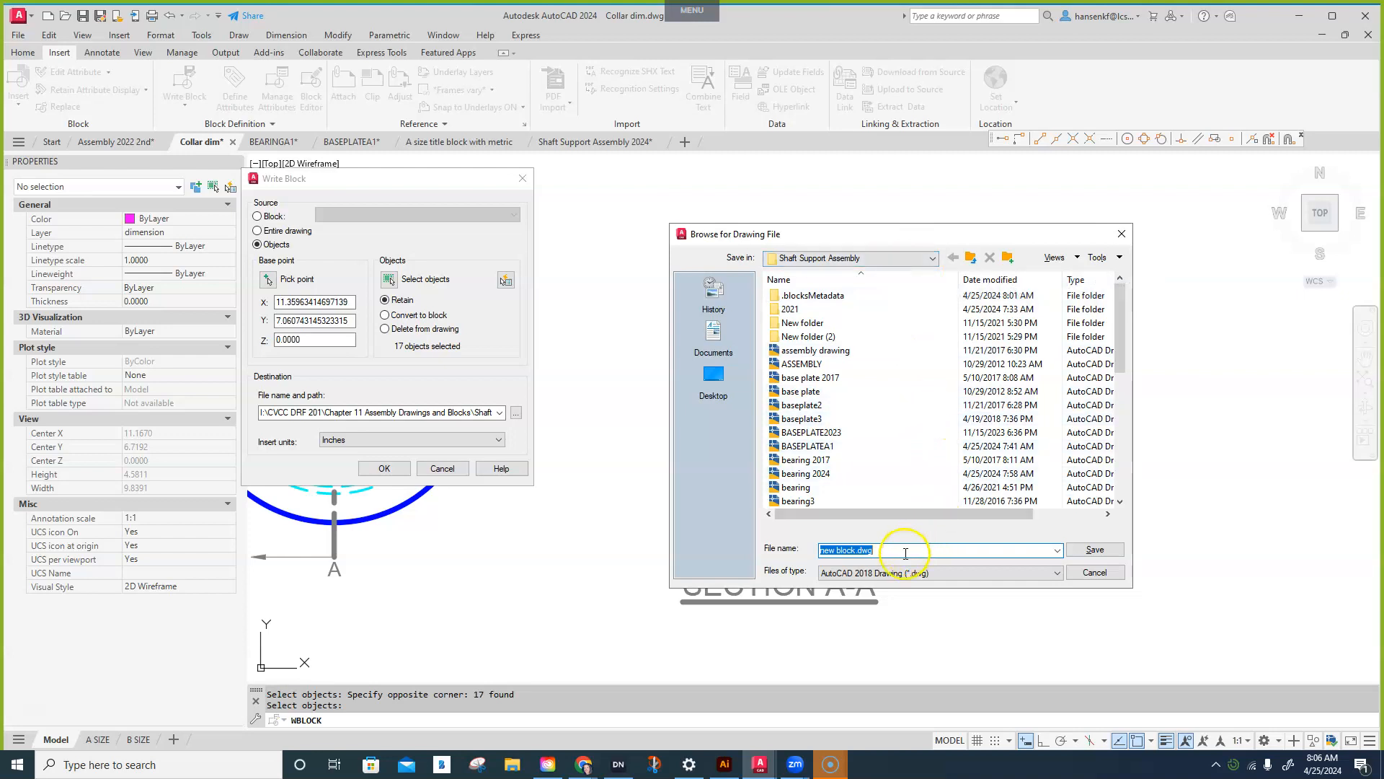
{"action": "type", "text": "Co"}
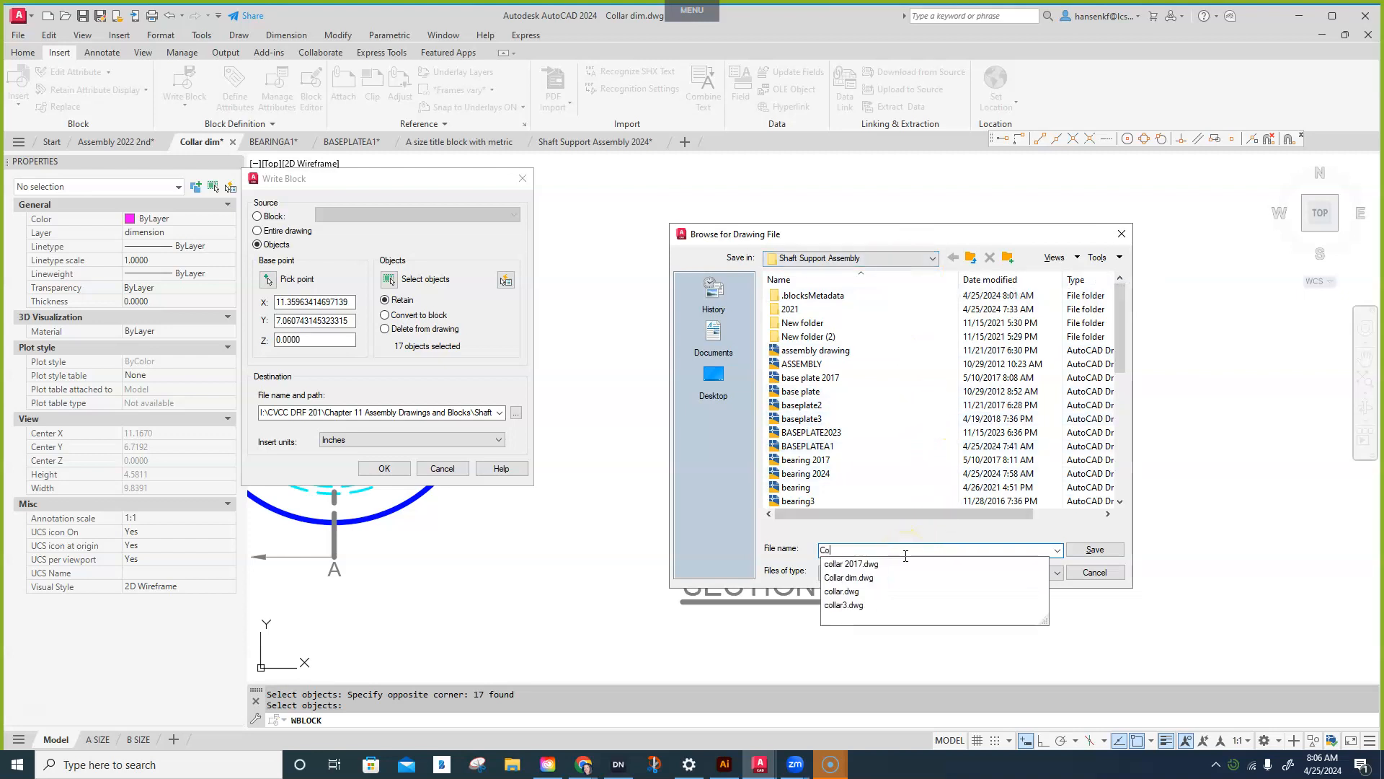
{"action": "type", "text": "llar 2024"}
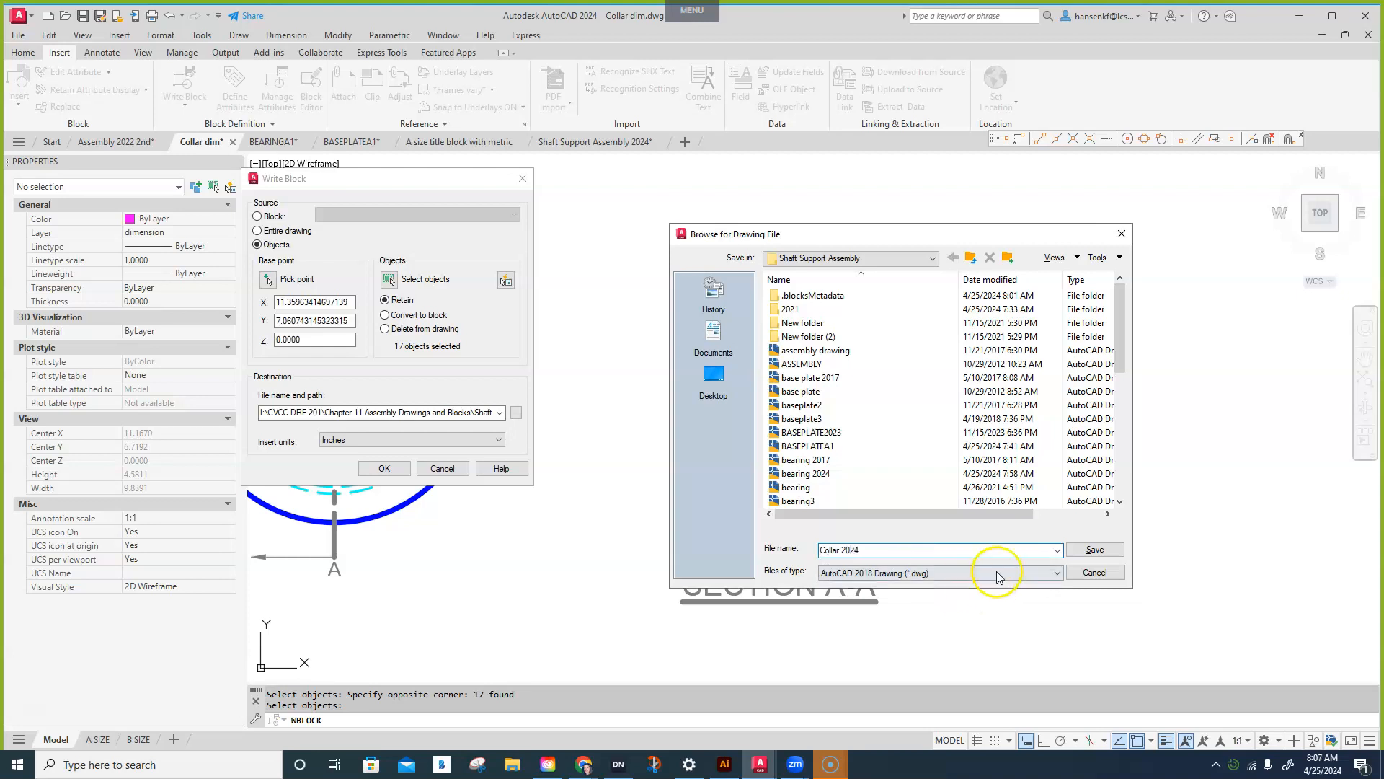
{"action": "left_click", "coordinate": [1092, 550]}
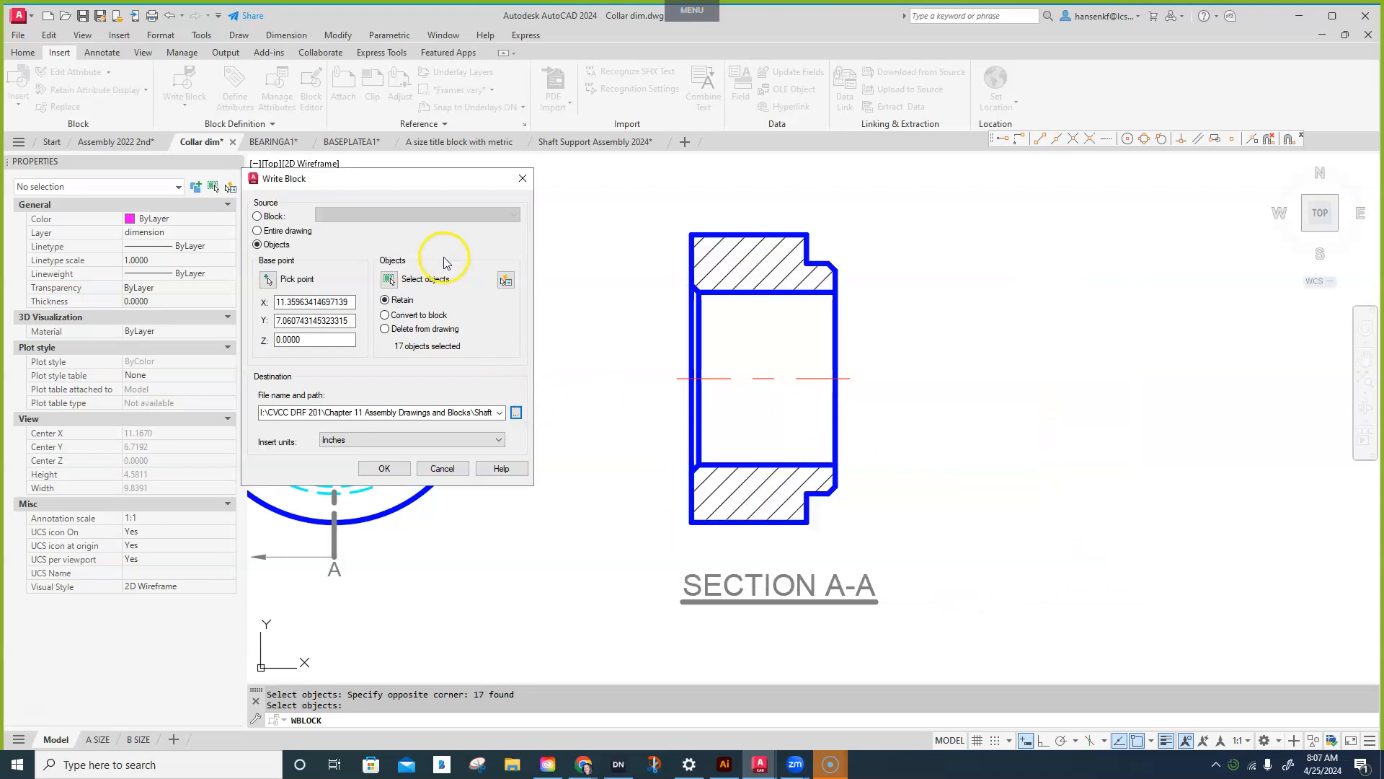
{"action": "left_click", "coordinate": [384, 468]}
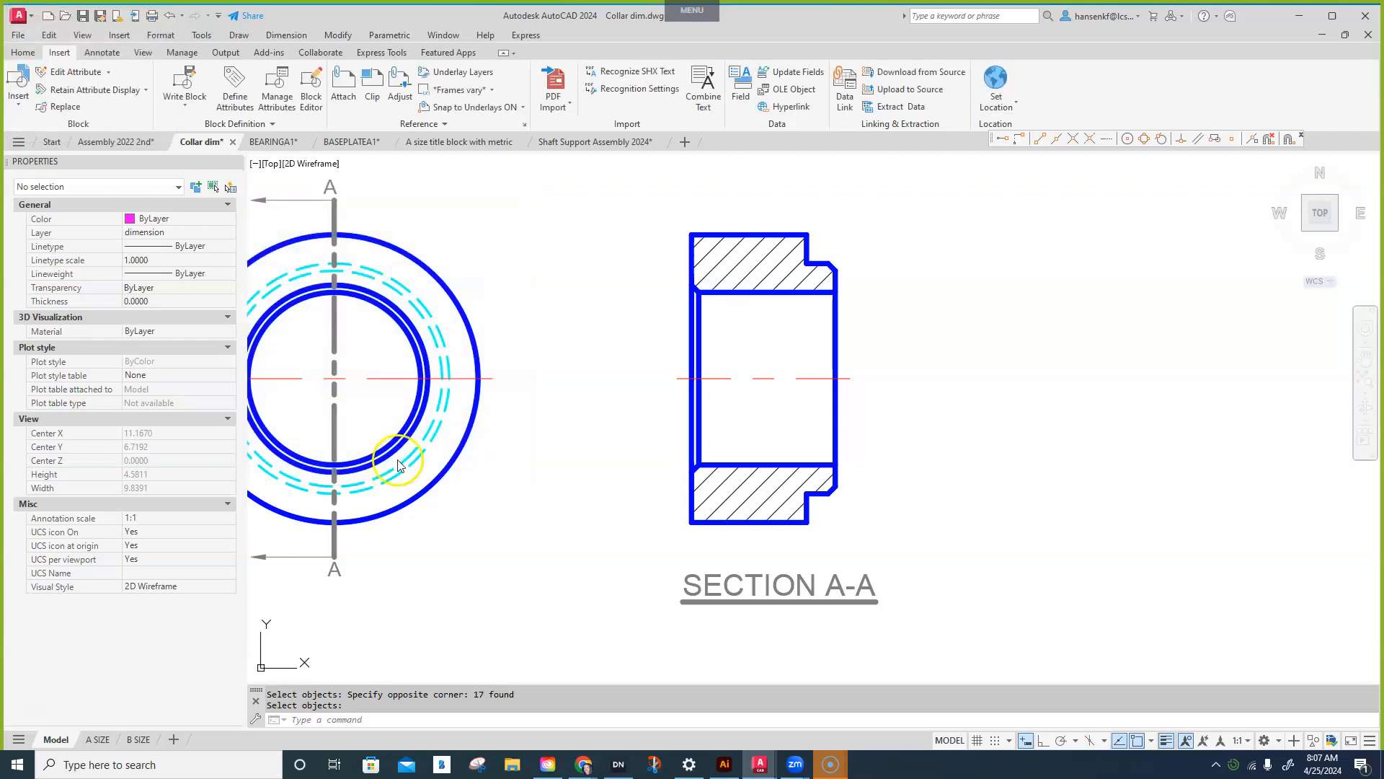
- Switch to the Shaft Support Assembly 2024 drawing and load Collar 2024.dwg from the Shaft Support Assembly folder as the block library
{"action": "left_click", "coordinate": [577, 142]}
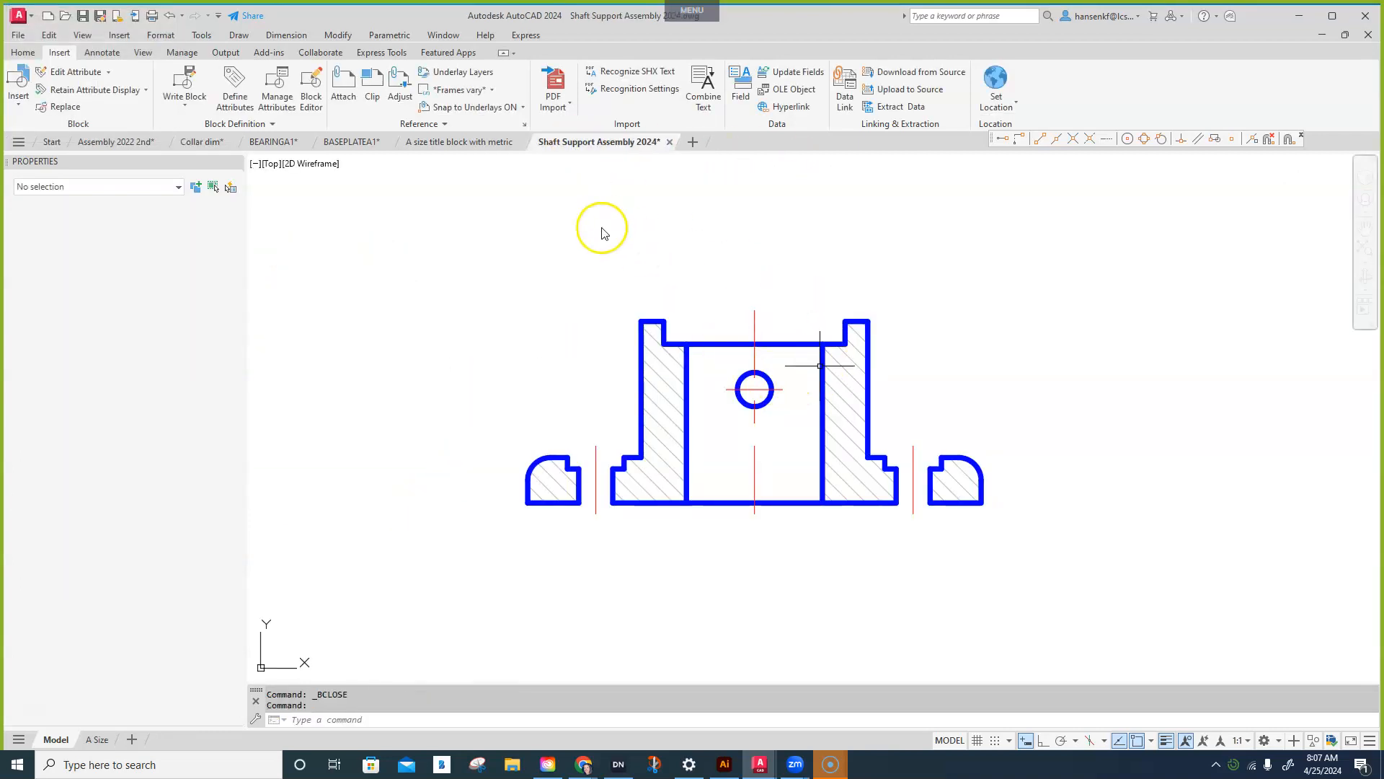
{"action": "middle_click_drag", "start_coordinate": [585, 229], "coordinate": [556, 305]}
{"action": "scroll", "coordinate": [556, 306], "scroll_direction": "down", "scroll_amount": 2}
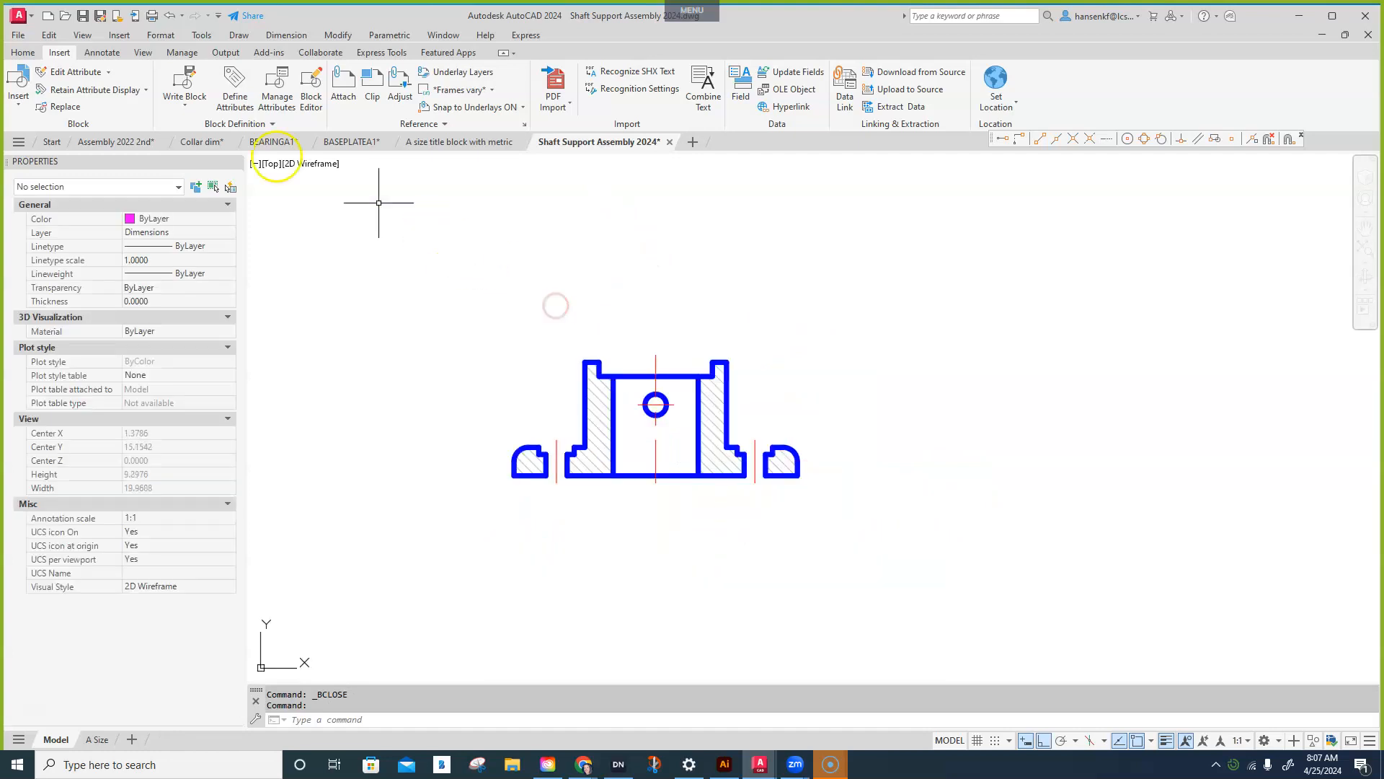
{"action": "left_click", "coordinate": [20, 106]}
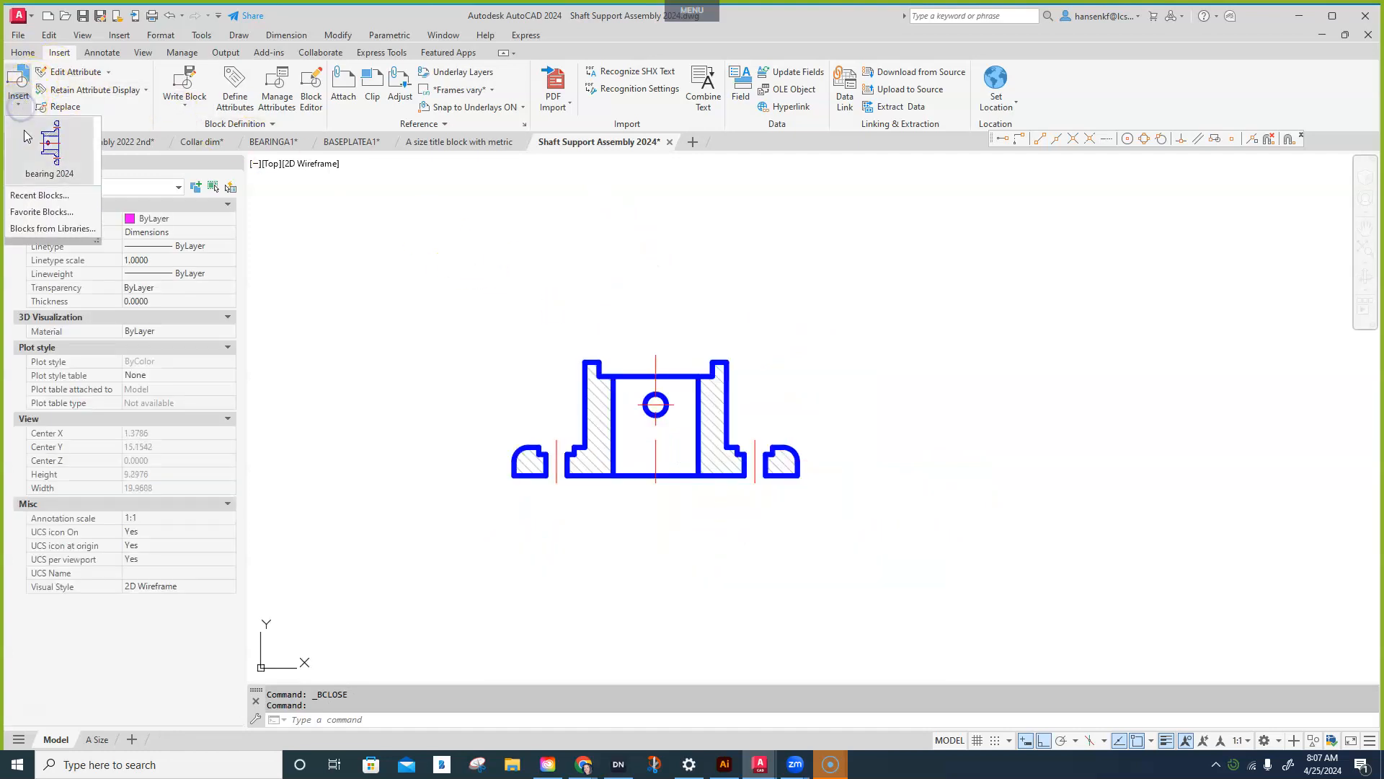
{"action": "left_click", "coordinate": [32, 228]}
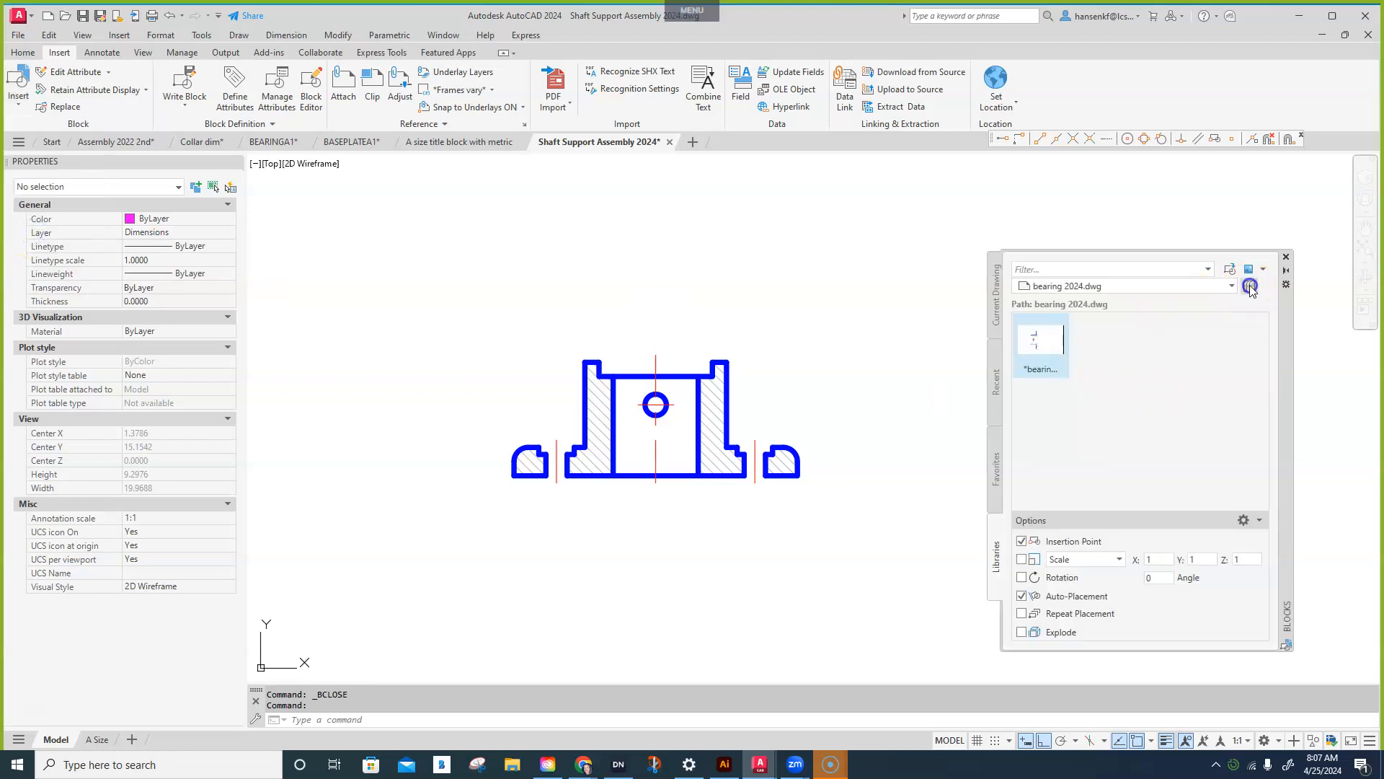
{"action": "left_click", "coordinate": [1250, 285]}
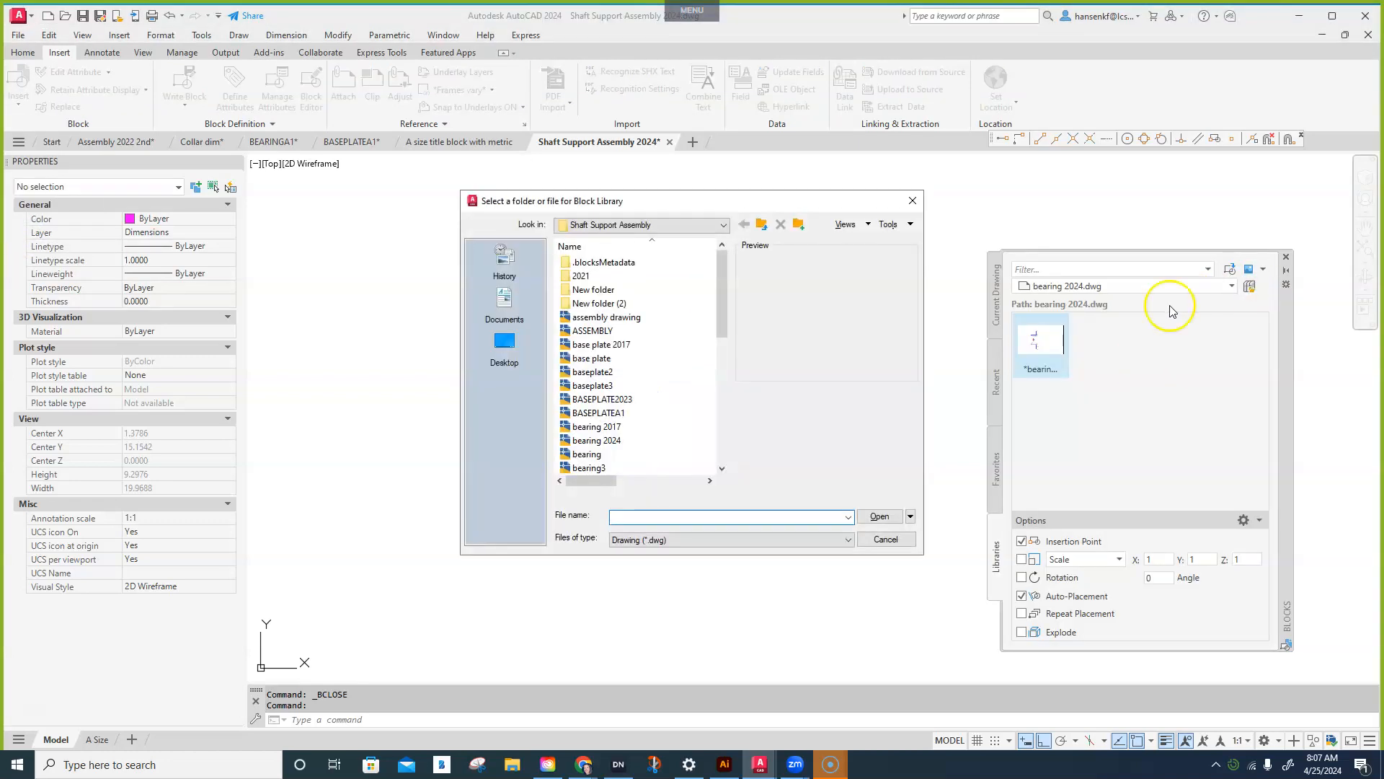
{"action": "scroll", "coordinate": [656, 374], "scroll_direction": "down", "scroll_amount": 3}
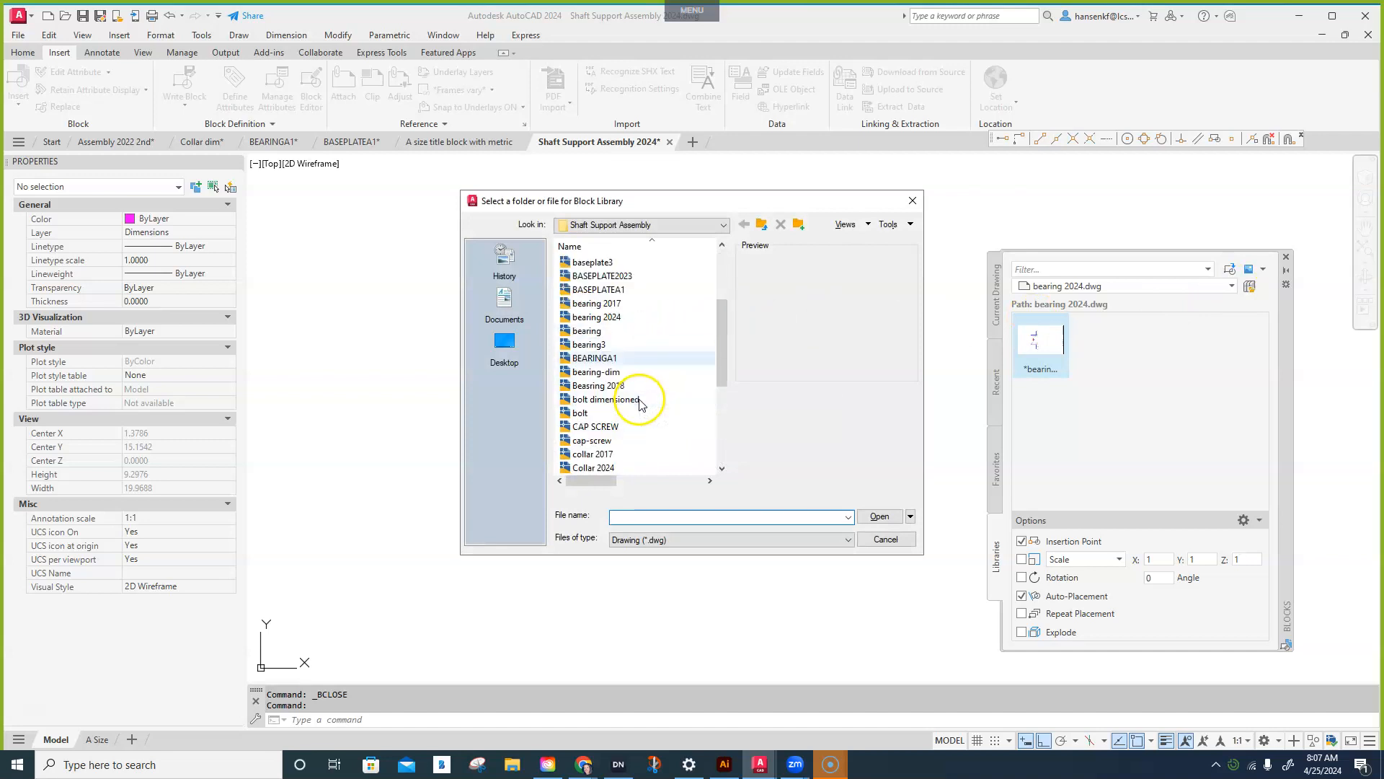
{"action": "scroll", "coordinate": [625, 425], "scroll_direction": "down", "scroll_amount": 1}
{"action": "left_click", "coordinate": [616, 426]}
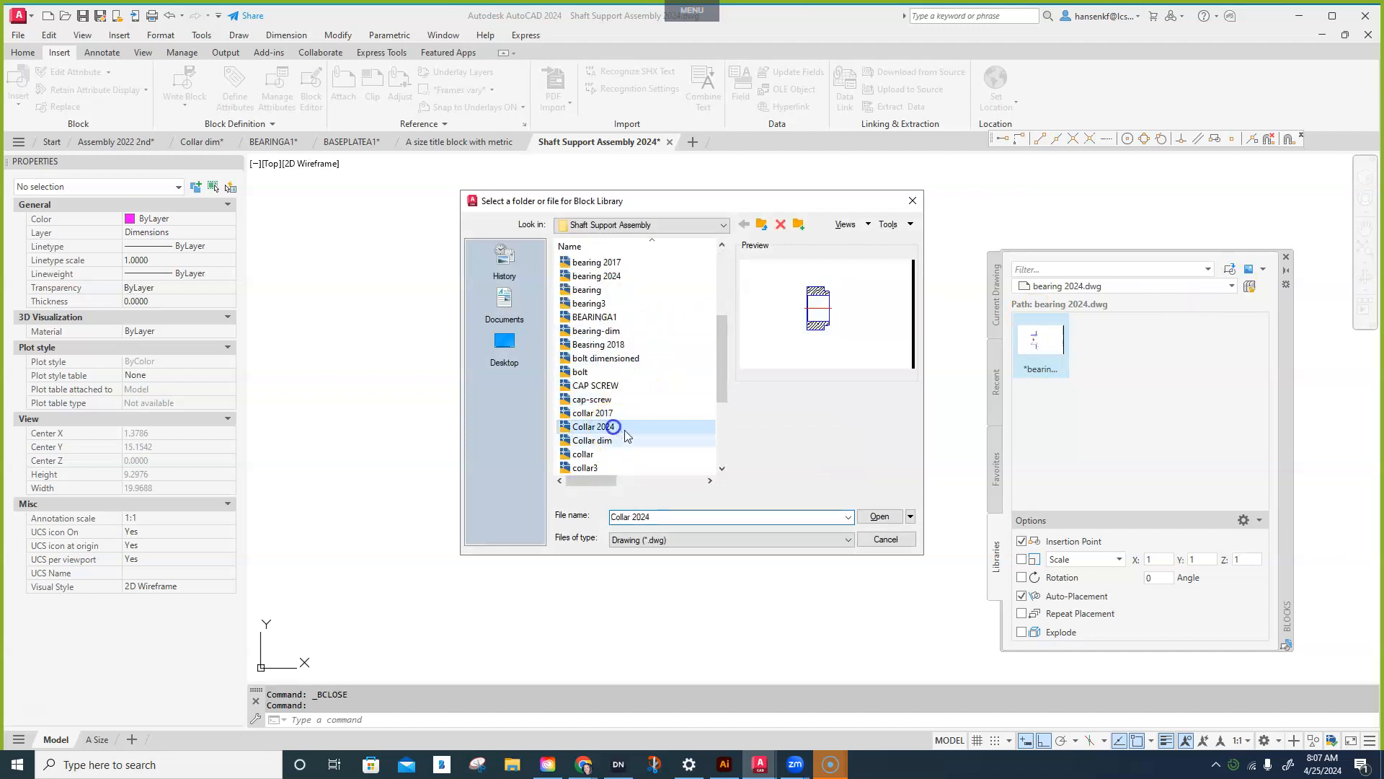
{"action": "left_click", "coordinate": [882, 516]}
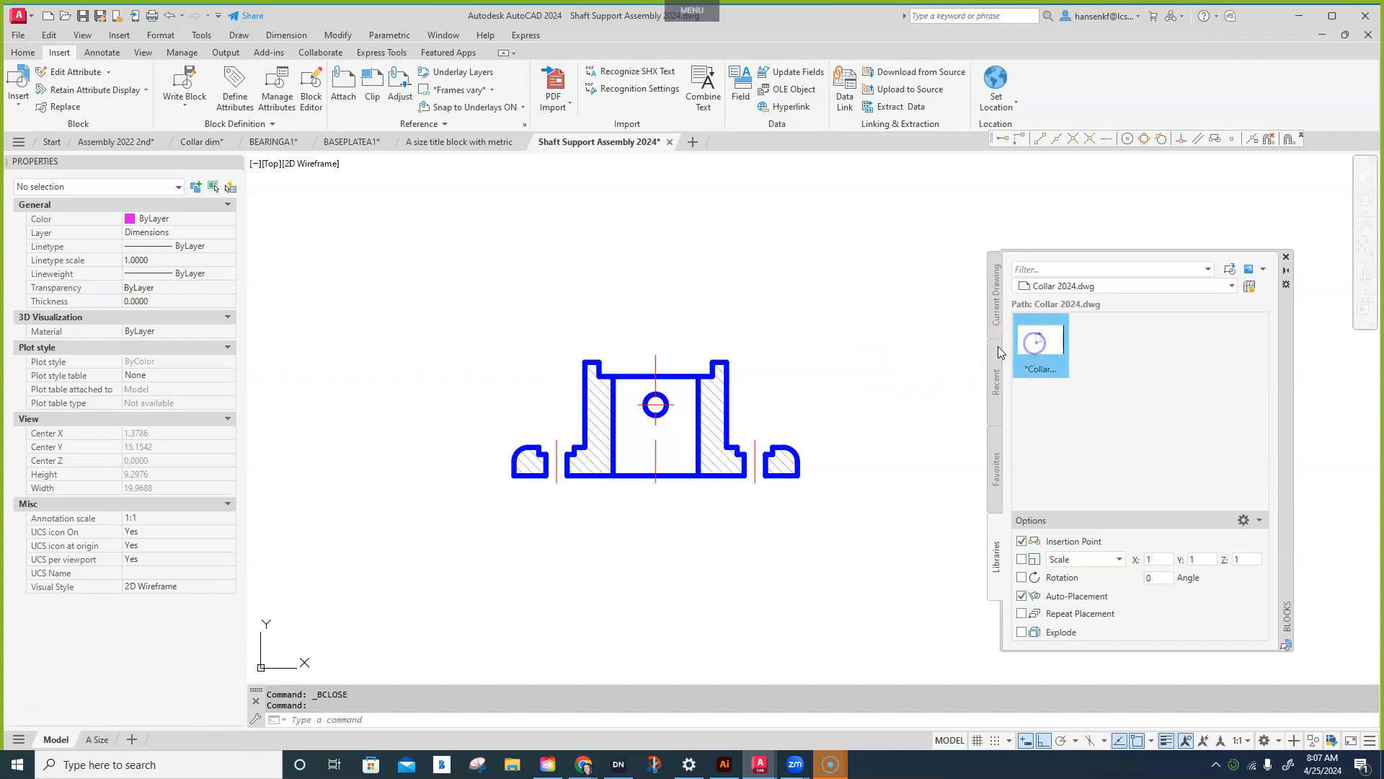
- Insert the Collar 2024 block above the bearing section and rotate it 270 degrees about its small-end centre so that end faces down
{"action": "left_click", "coordinate": [1036, 340]}
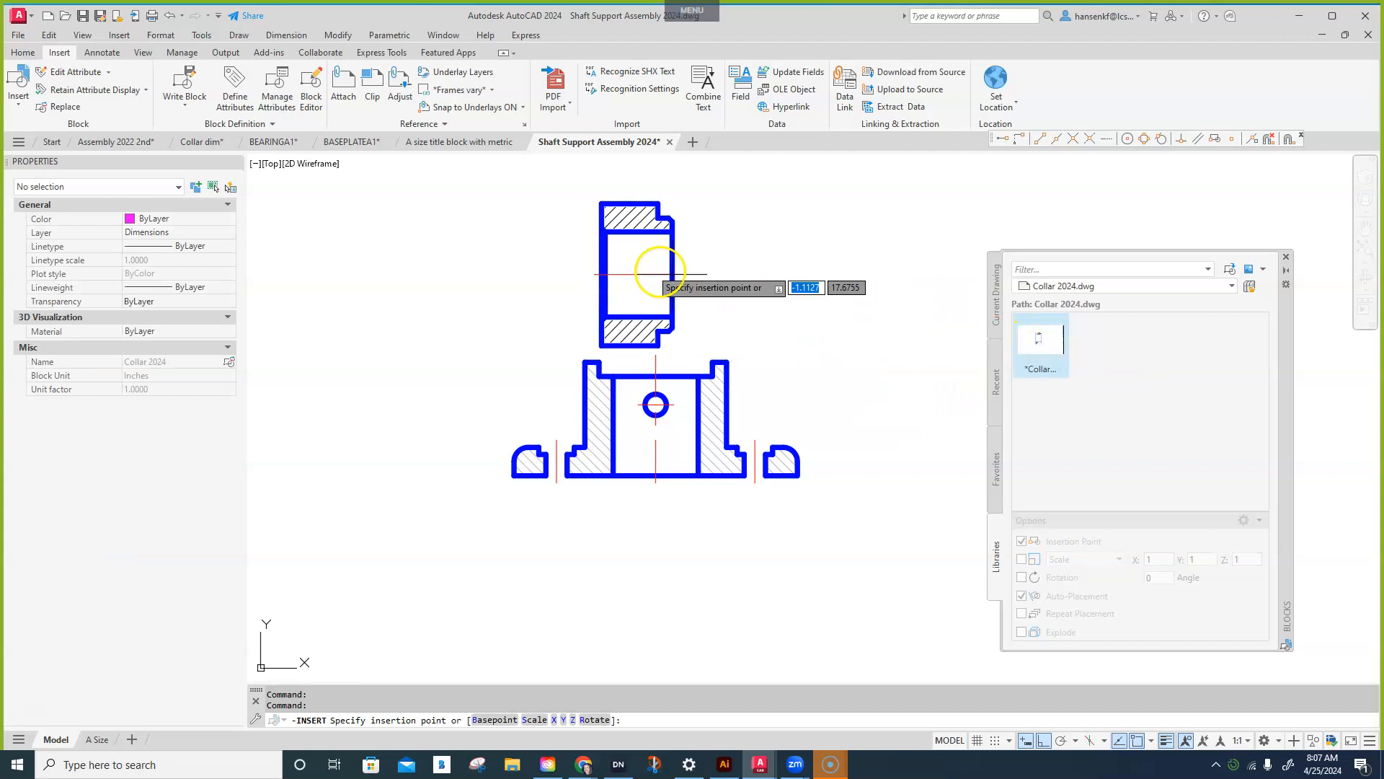
{"action": "left_click", "coordinate": [683, 242]}
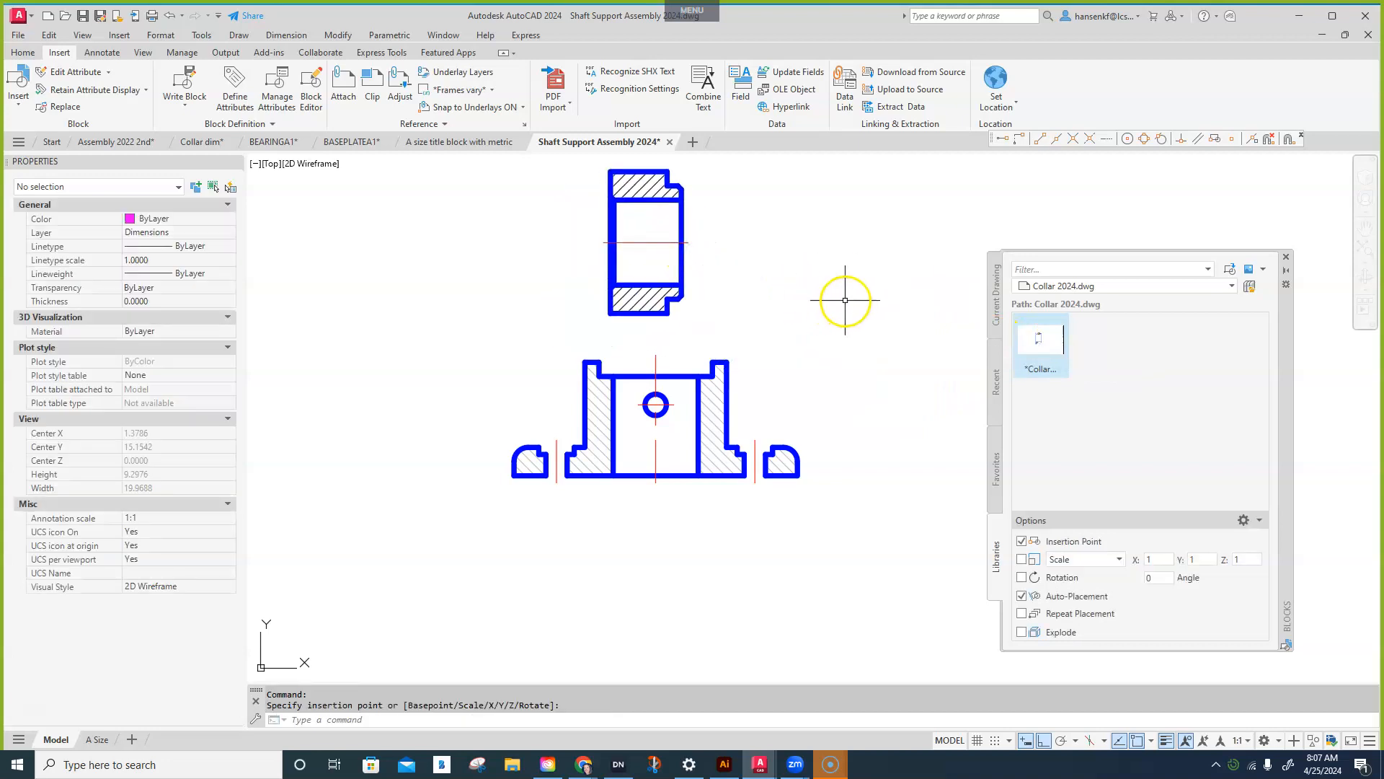
{"action": "left_click", "coordinate": [22, 55]}
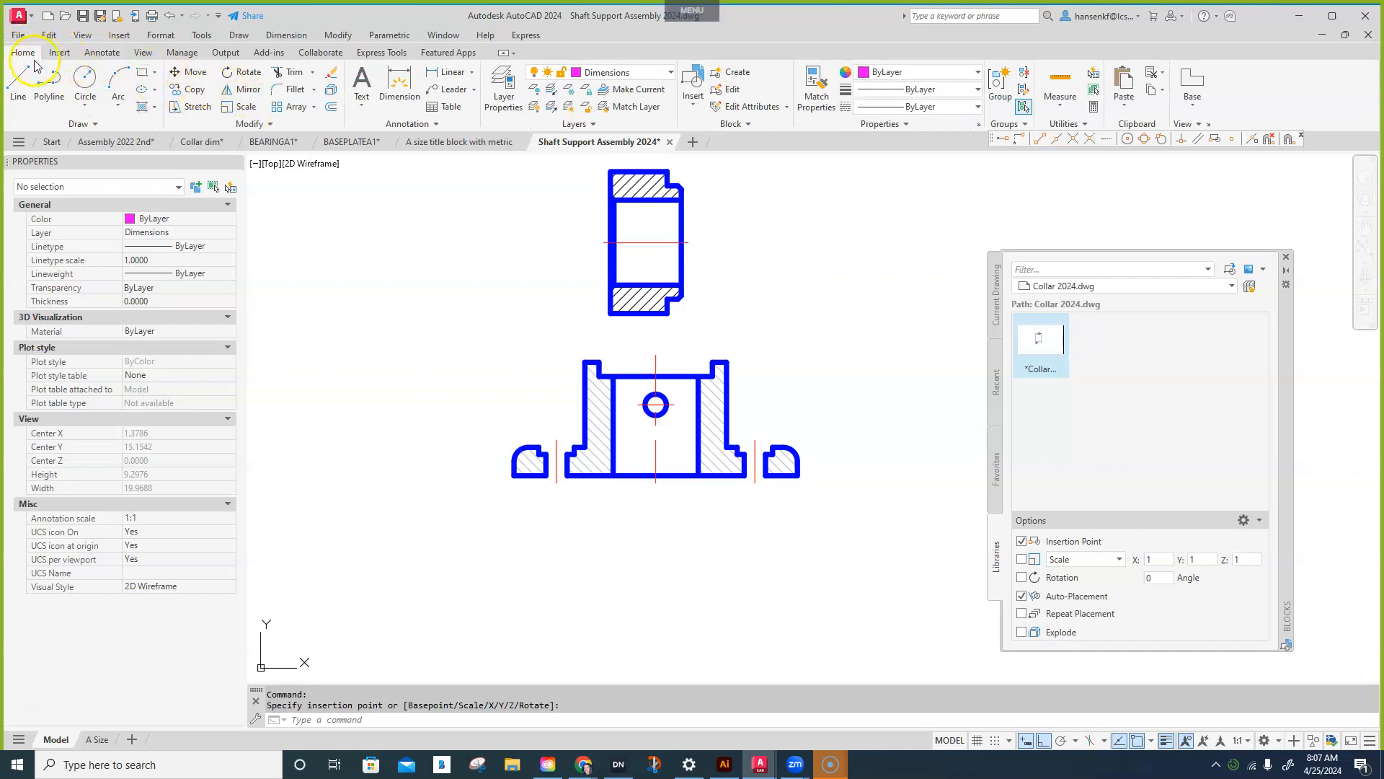
{"action": "left_click", "coordinate": [242, 74]}
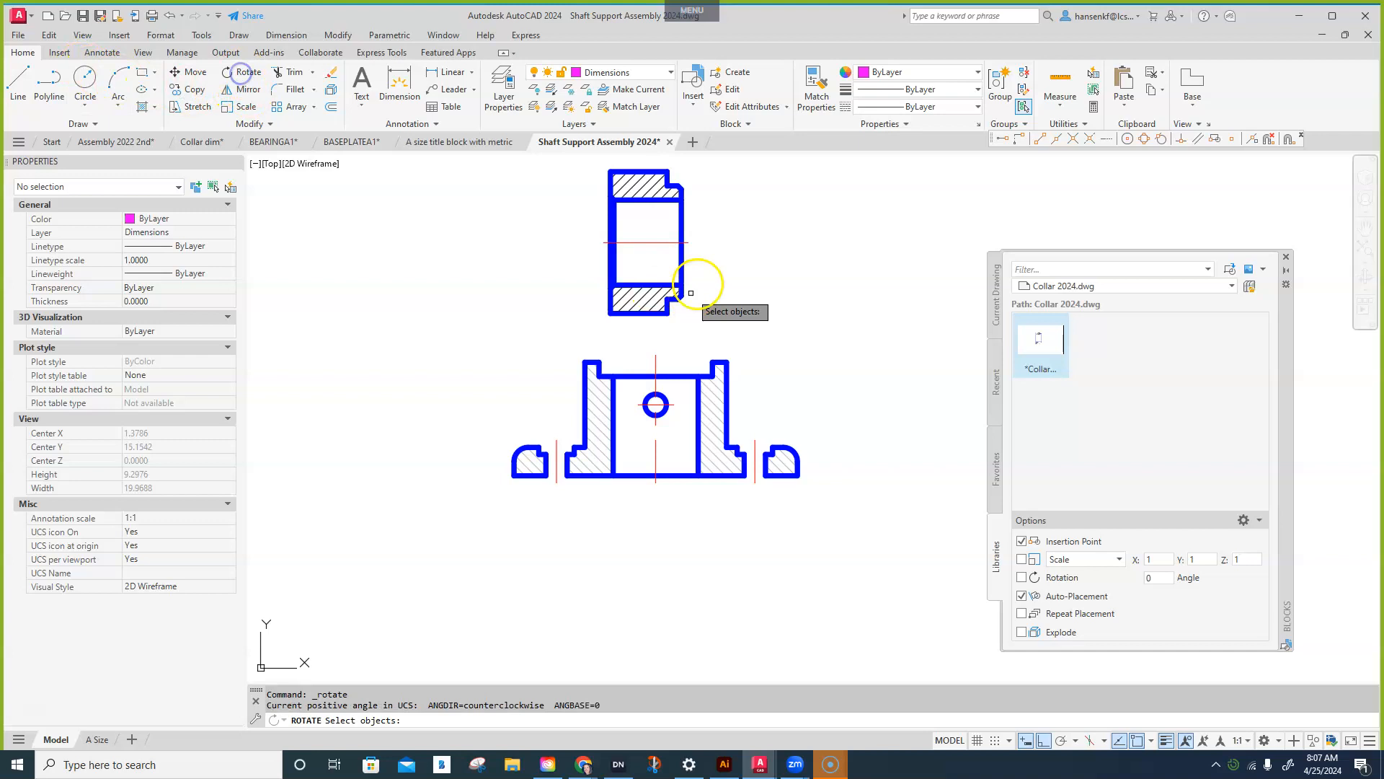
{"action": "left_click", "coordinate": [686, 243]}
{"action": "key", "text": "Return"}
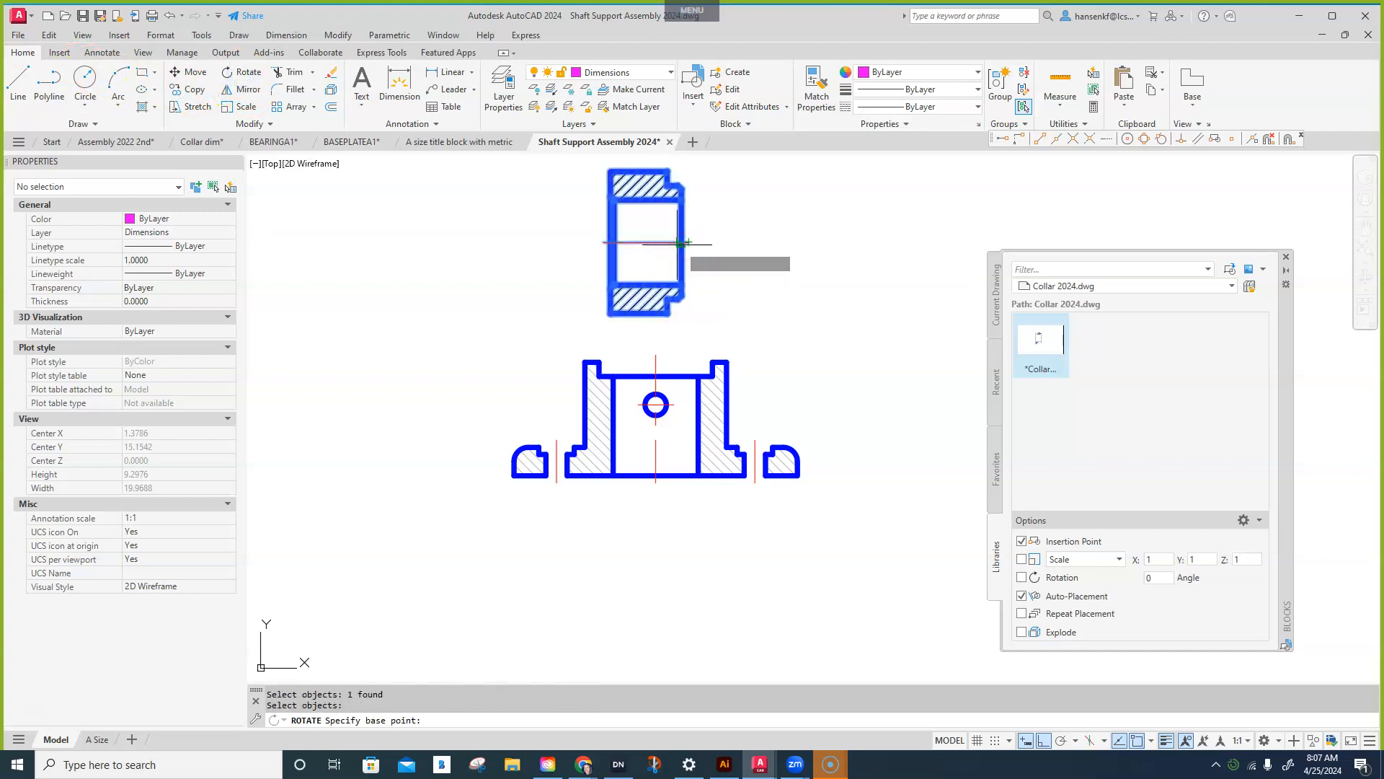
{"action": "left_click", "coordinate": [680, 243]}
{"action": "left_click", "coordinate": [673, 301]}
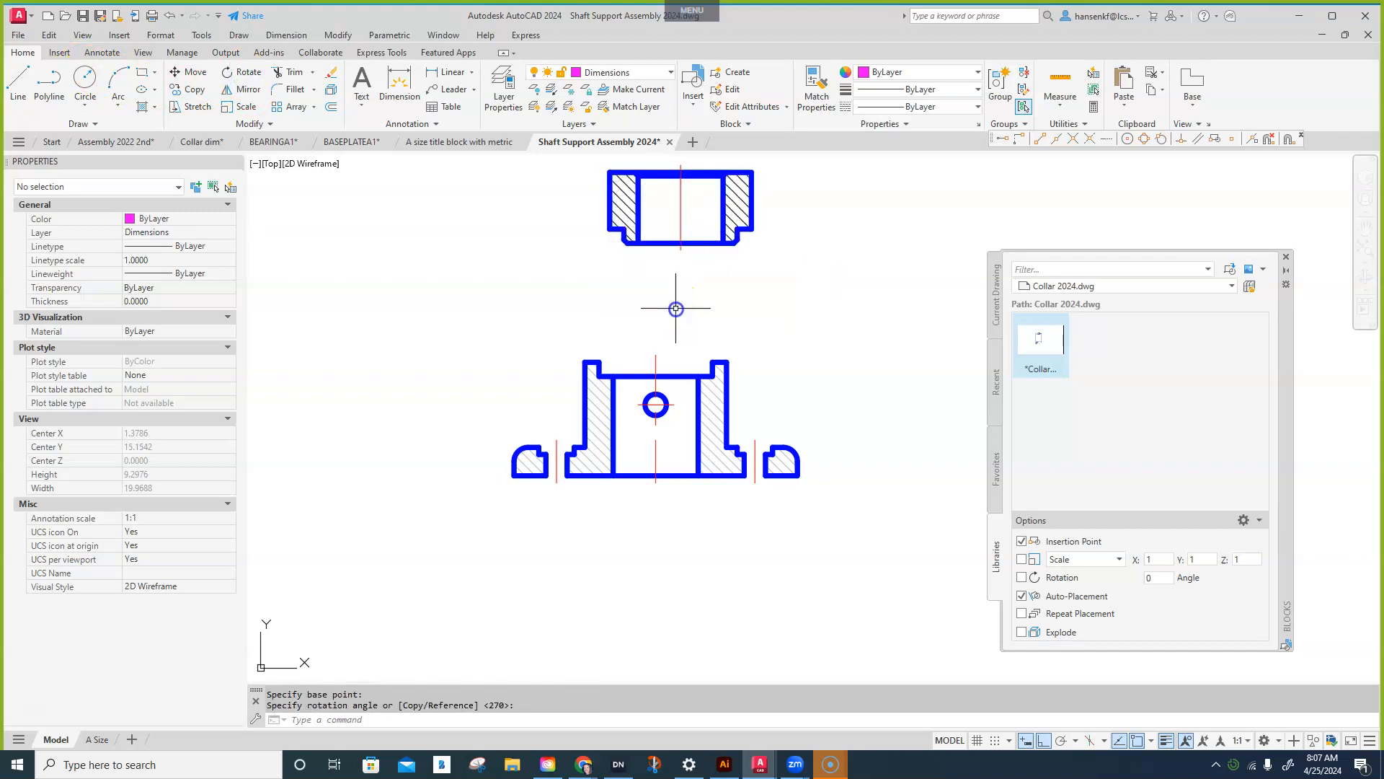
- Move the collar block from its bottom-face centerline point onto the centerline at the floor of the bearing's upper recess
{"action": "left_click", "coordinate": [194, 73]}
{"action": "left_click", "coordinate": [675, 242]}
{"action": "key", "text": "Return"}
{"action": "scroll", "coordinate": [676, 242], "scroll_direction": "up", "scroll_amount": 5}
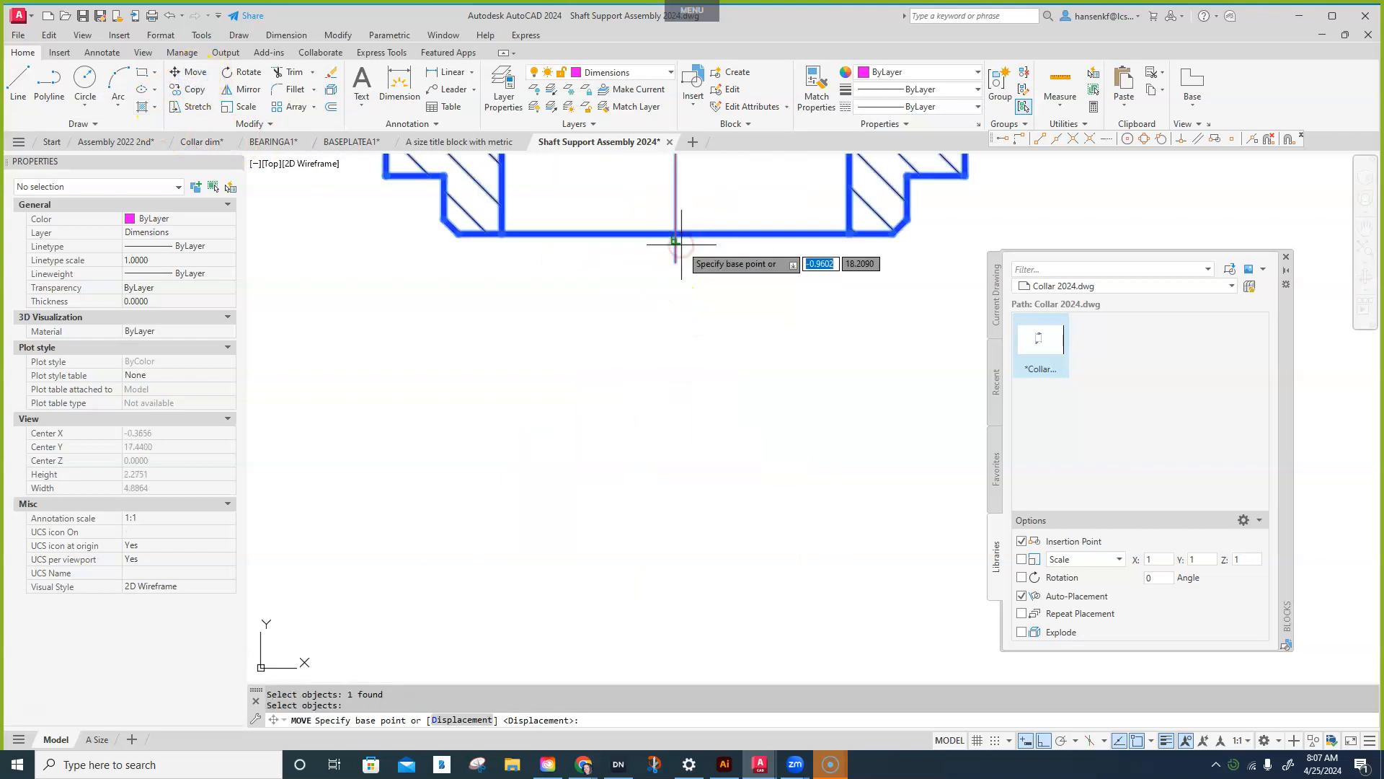
{"action": "left_click", "coordinate": [675, 235]}
{"action": "scroll", "coordinate": [673, 301], "scroll_direction": "down", "scroll_amount": 3}
{"action": "scroll", "coordinate": [664, 313], "scroll_direction": "down", "scroll_amount": 1}
{"action": "scroll", "coordinate": [649, 418], "scroll_direction": "up", "scroll_amount": 3}
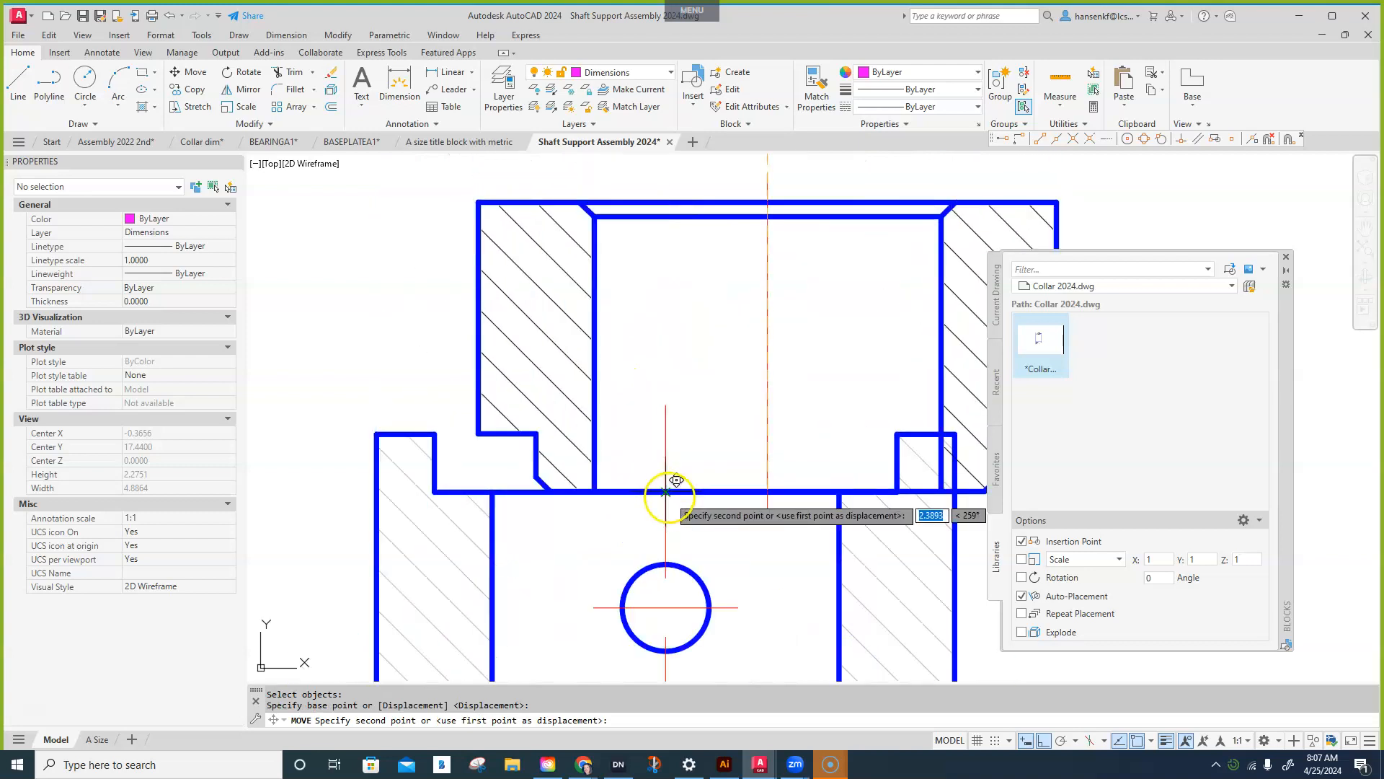
{"action": "left_click", "coordinate": [667, 493]}
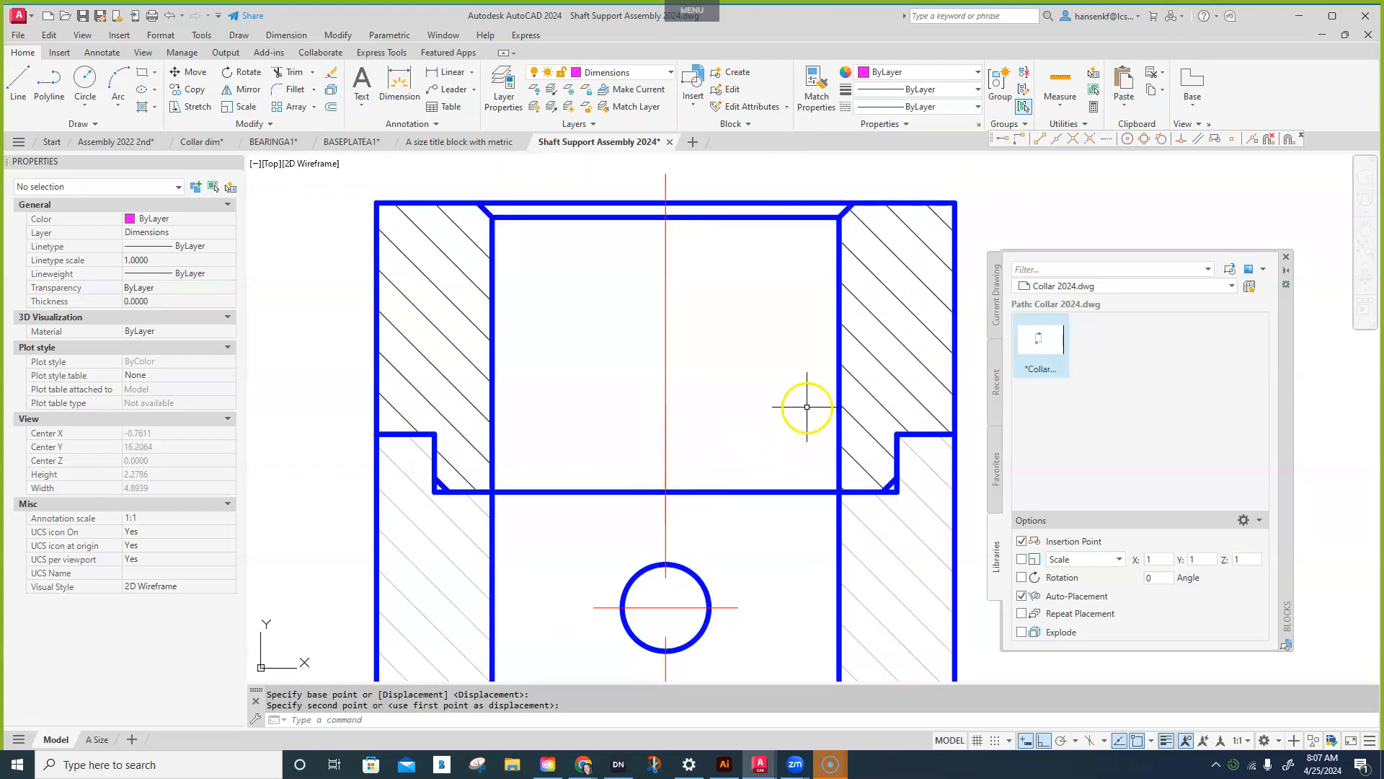
- Examine the exploded section views in the Assembly 2022 2nd drawing and return to Shaft Support Assembly 2024
{"action": "scroll", "coordinate": [779, 390], "scroll_direction": "down", "scroll_amount": 4}
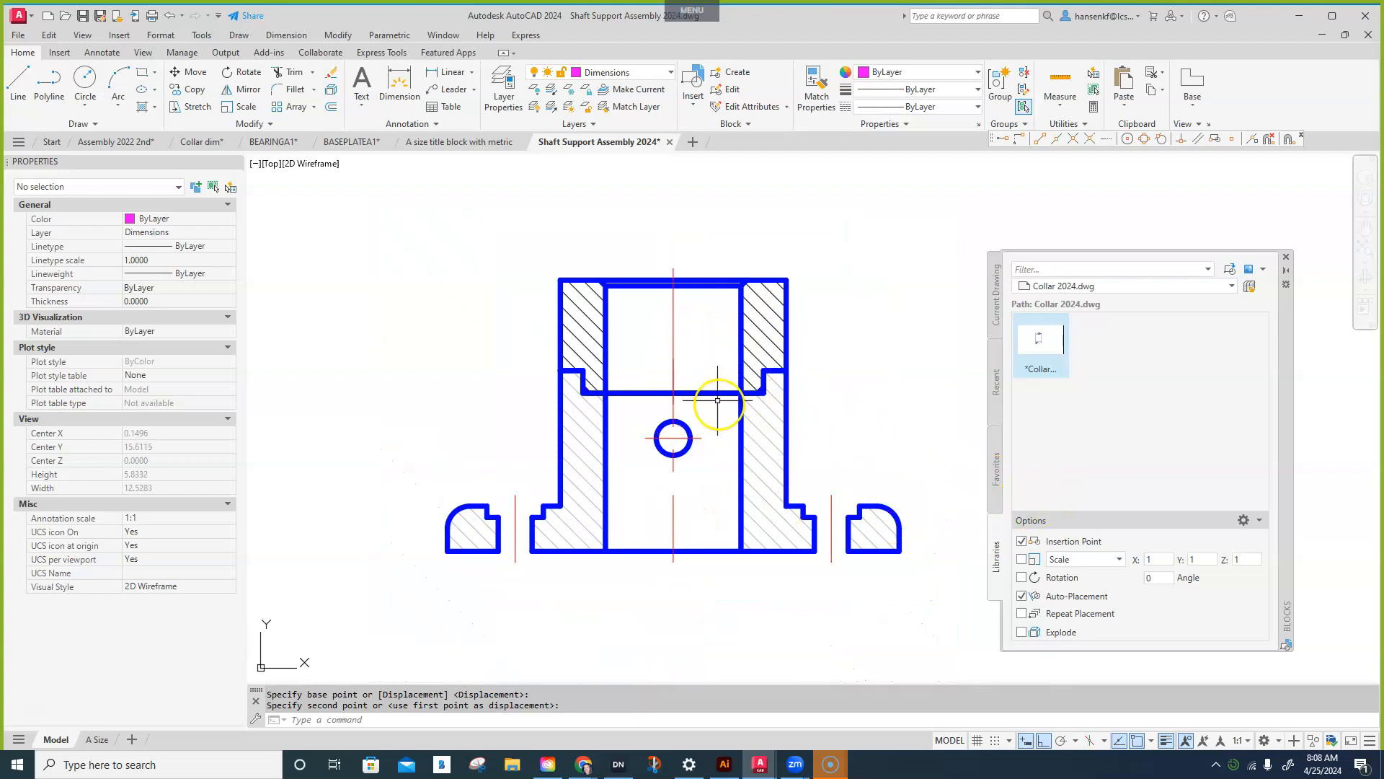
{"action": "middle_click_drag", "start_coordinate": [675, 418], "coordinate": [661, 366]}
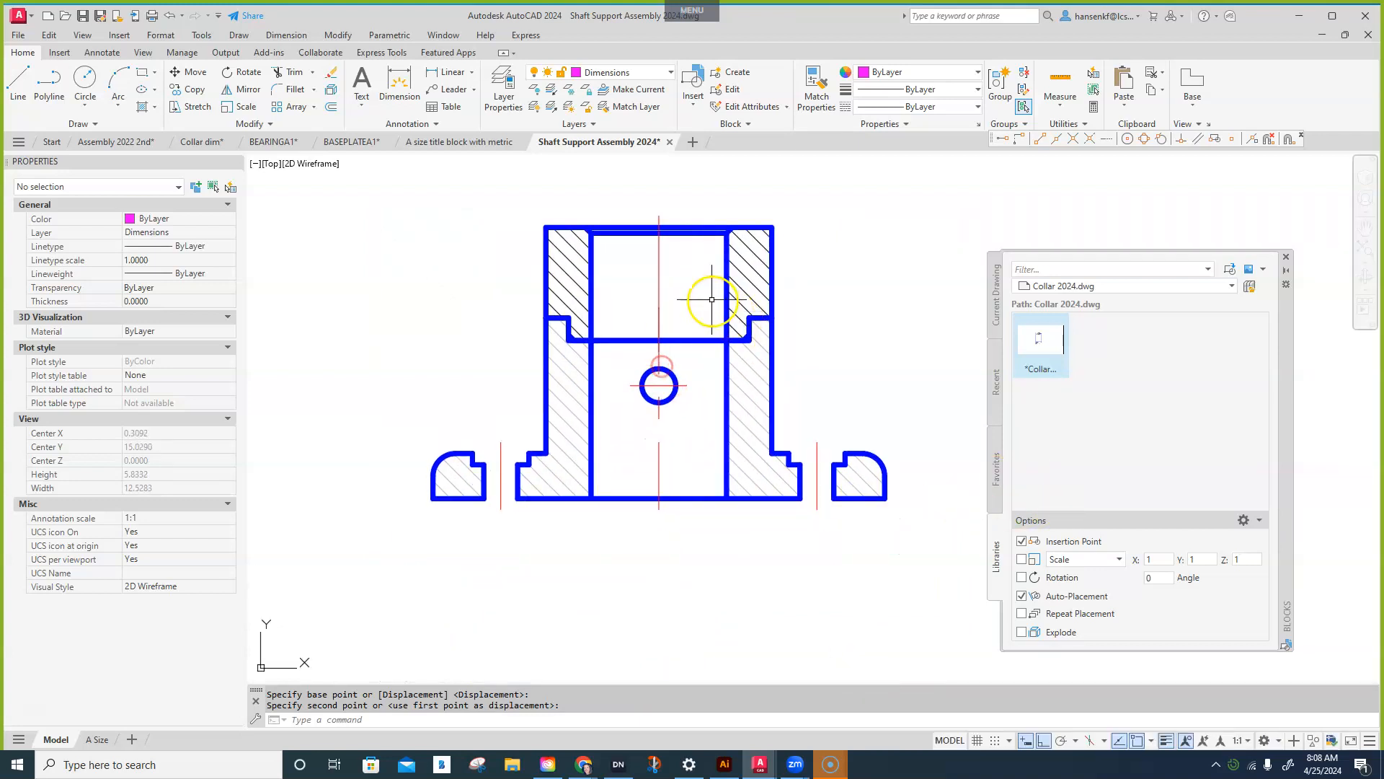
{"action": "left_click", "coordinate": [769, 363]}
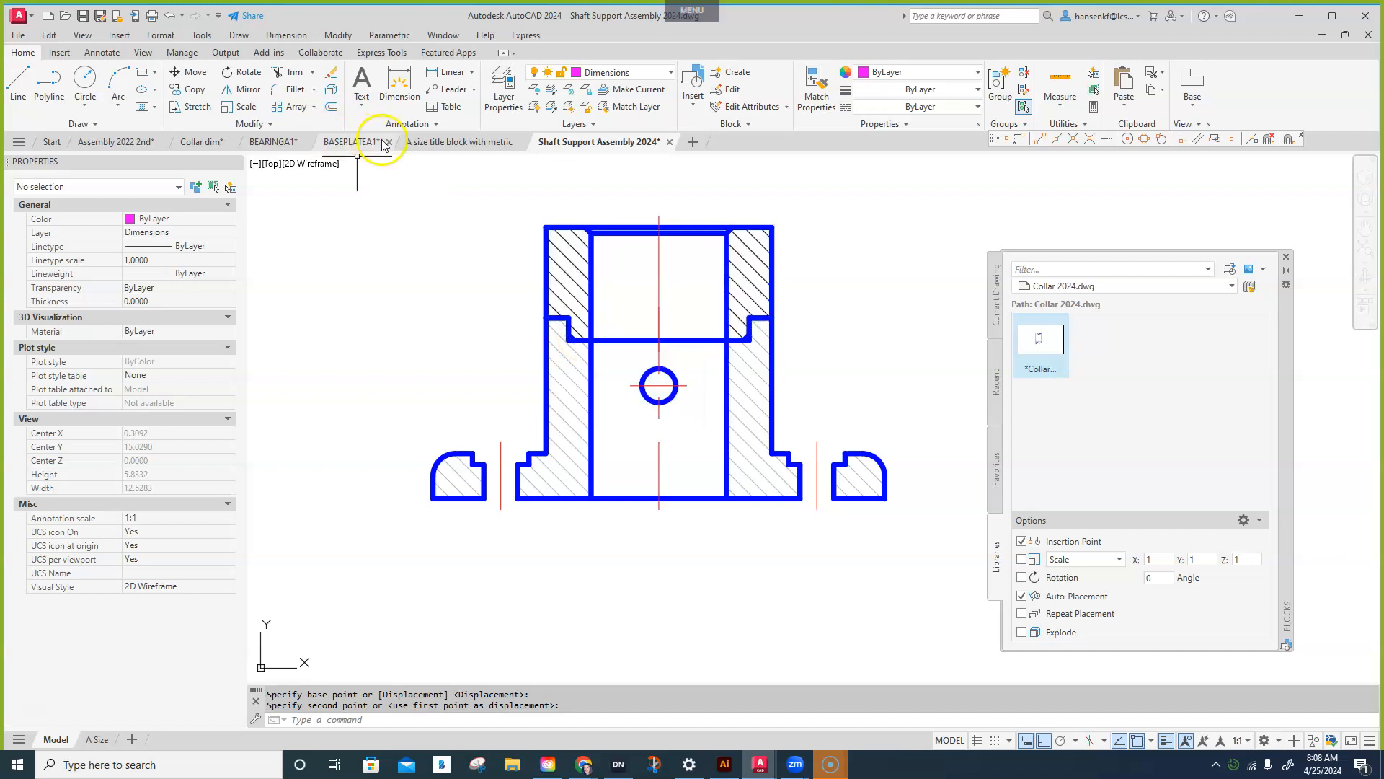
{"action": "left_click", "coordinate": [133, 141]}
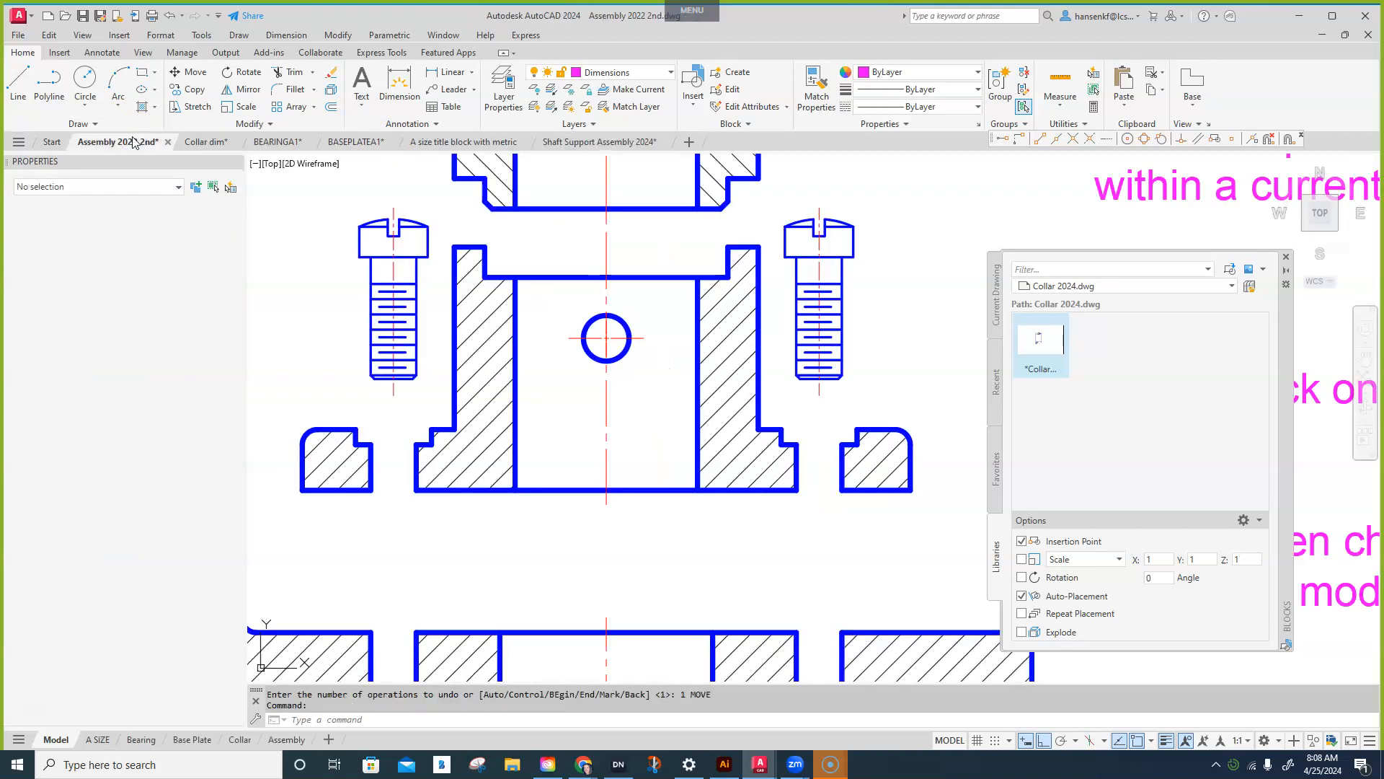
{"action": "scroll", "coordinate": [742, 353], "scroll_direction": "up", "scroll_amount": 2}
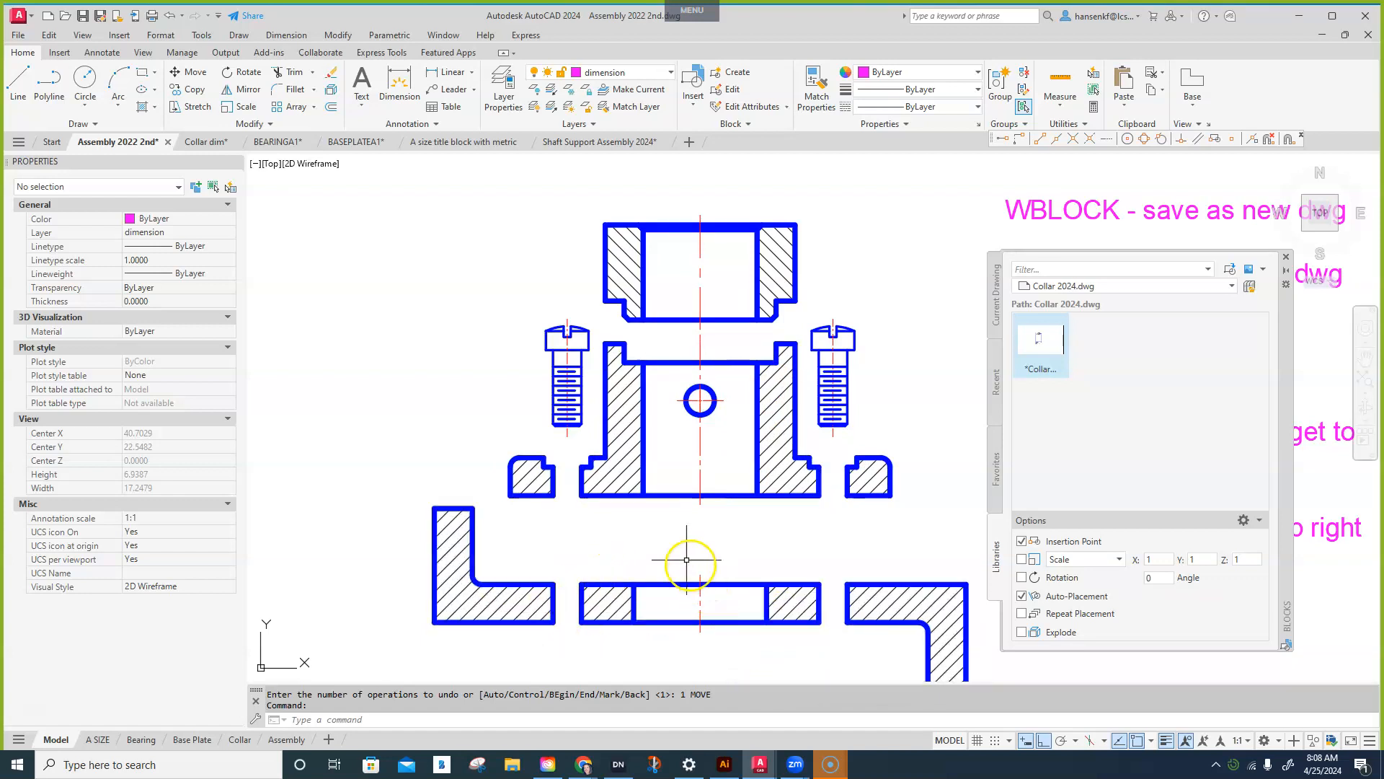
{"action": "middle_click_drag", "start_coordinate": [687, 559], "coordinate": [652, 525]}
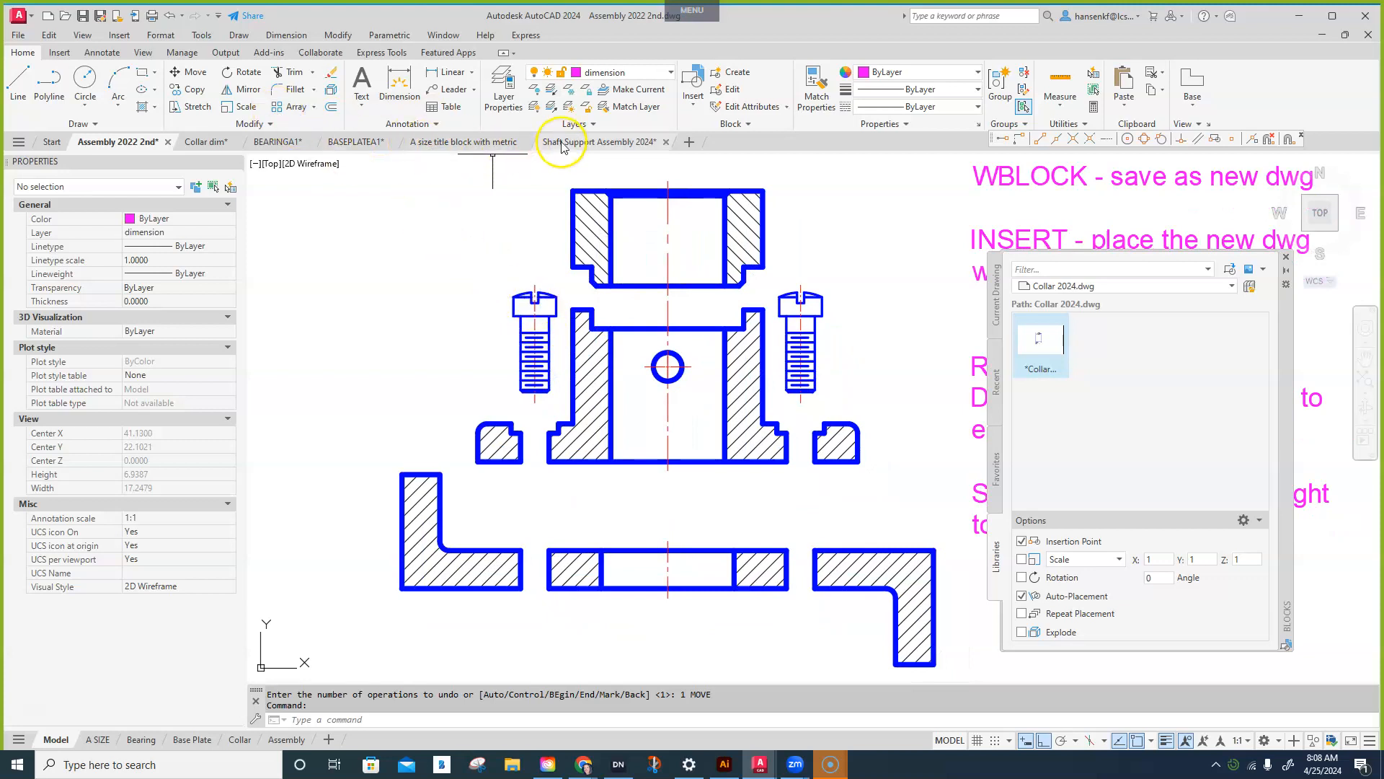
{"action": "left_click", "coordinate": [587, 142]}
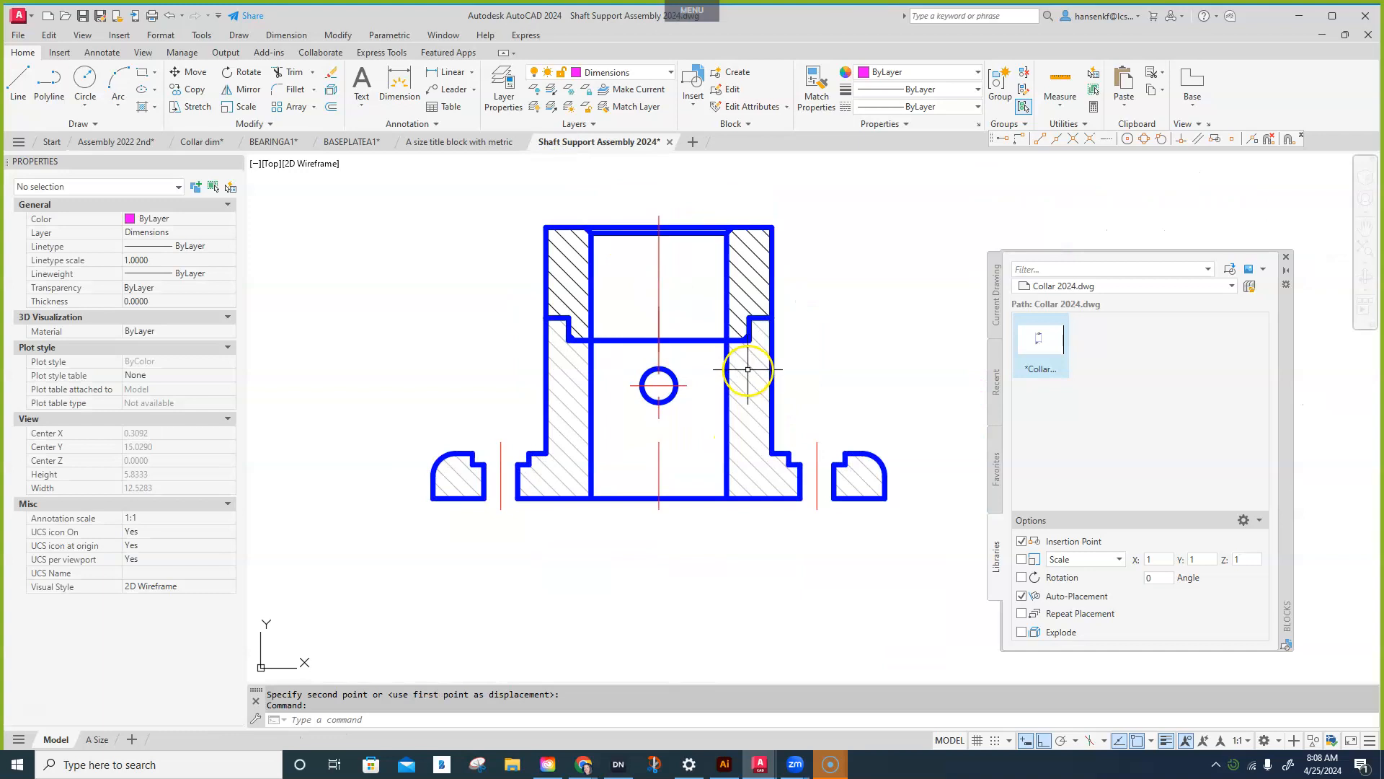
- Open the bearing 2024 block definition in the Block Editor
{"action": "left_click", "coordinate": [748, 369]}
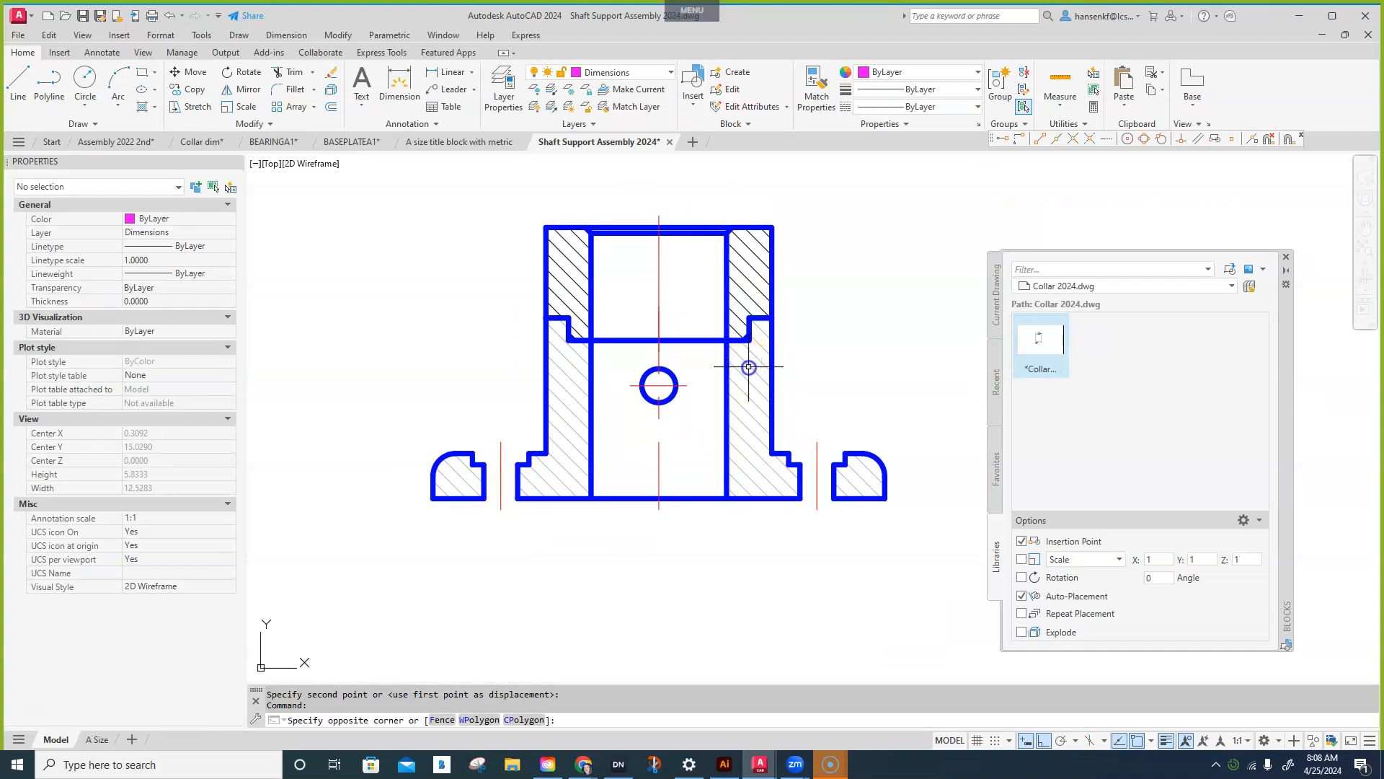
{"action": "left_click", "coordinate": [747, 364]}
{"action": "double_click", "coordinate": [747, 363]}
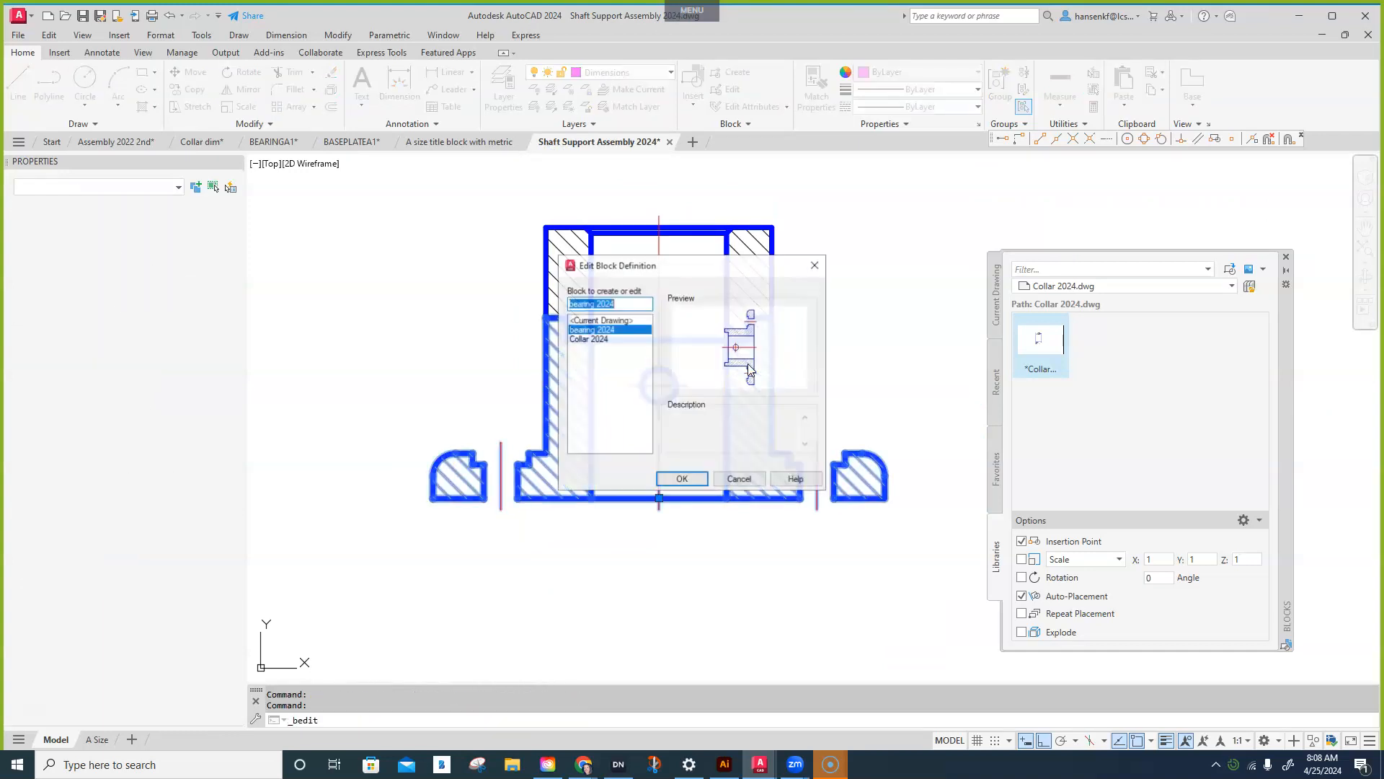
{"action": "left_click", "coordinate": [671, 478]}
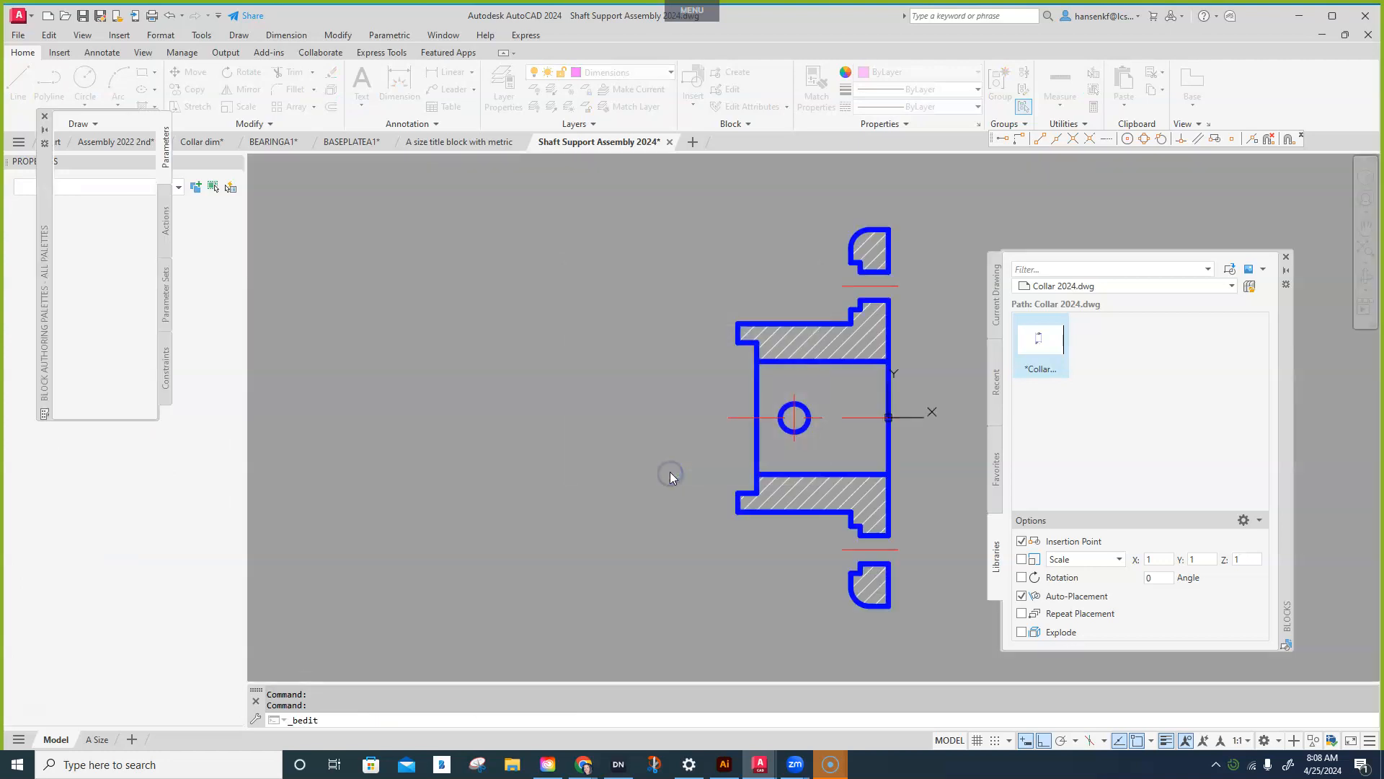
- Set the angle of the bearing's section hatch to 180 and finish editing the hatch
{"action": "left_click", "coordinate": [818, 343]}
{"action": "left_click", "coordinate": [818, 344]}
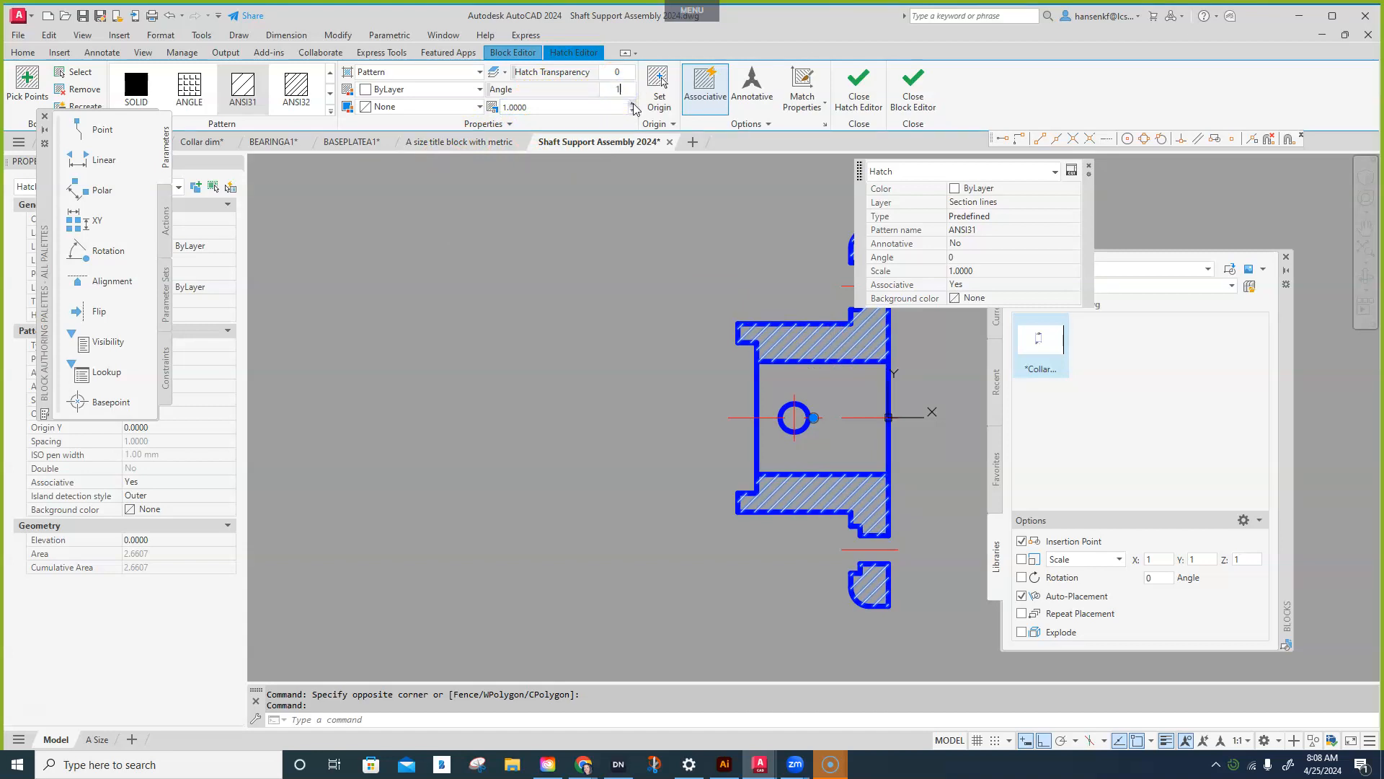
{"action": "type", "text": "80"}
{"action": "key", "text": "Return"}
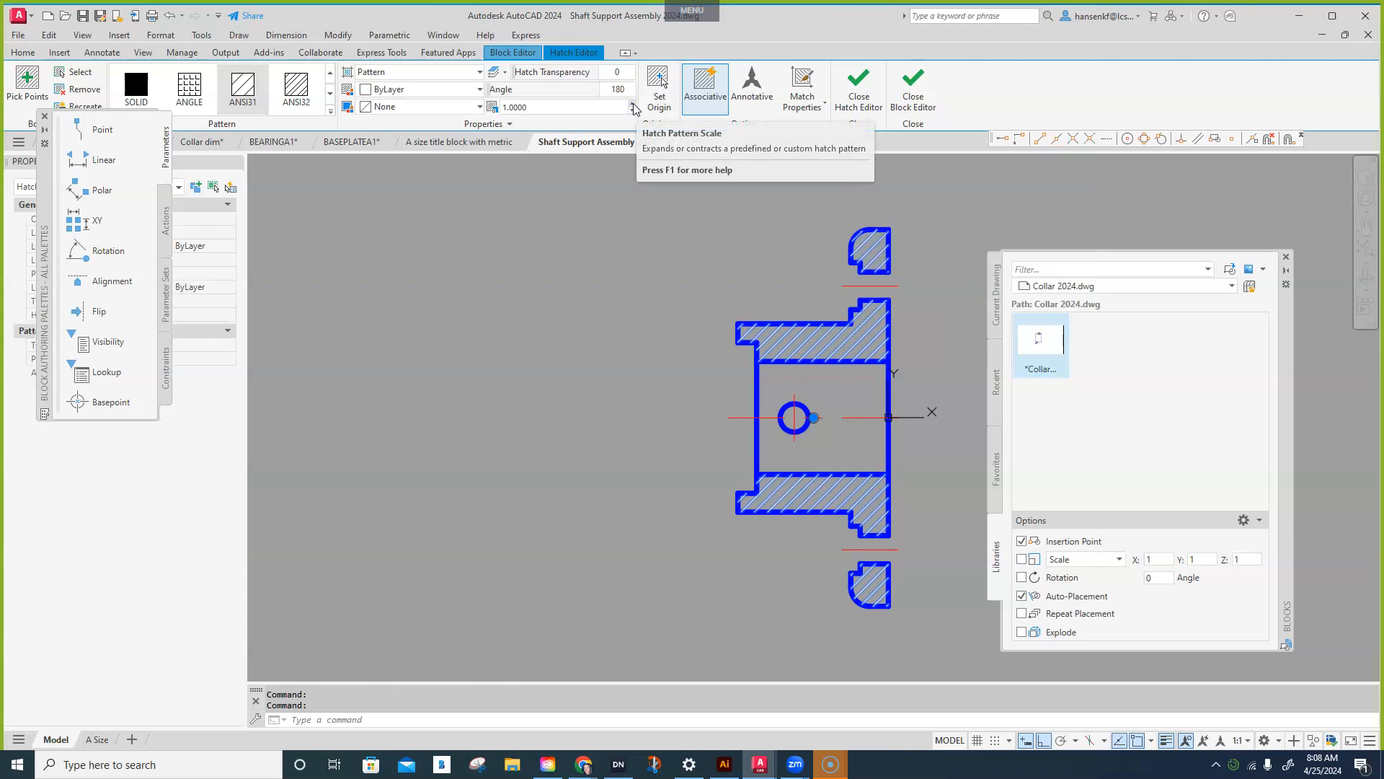
{"action": "left_click", "coordinate": [851, 100]}
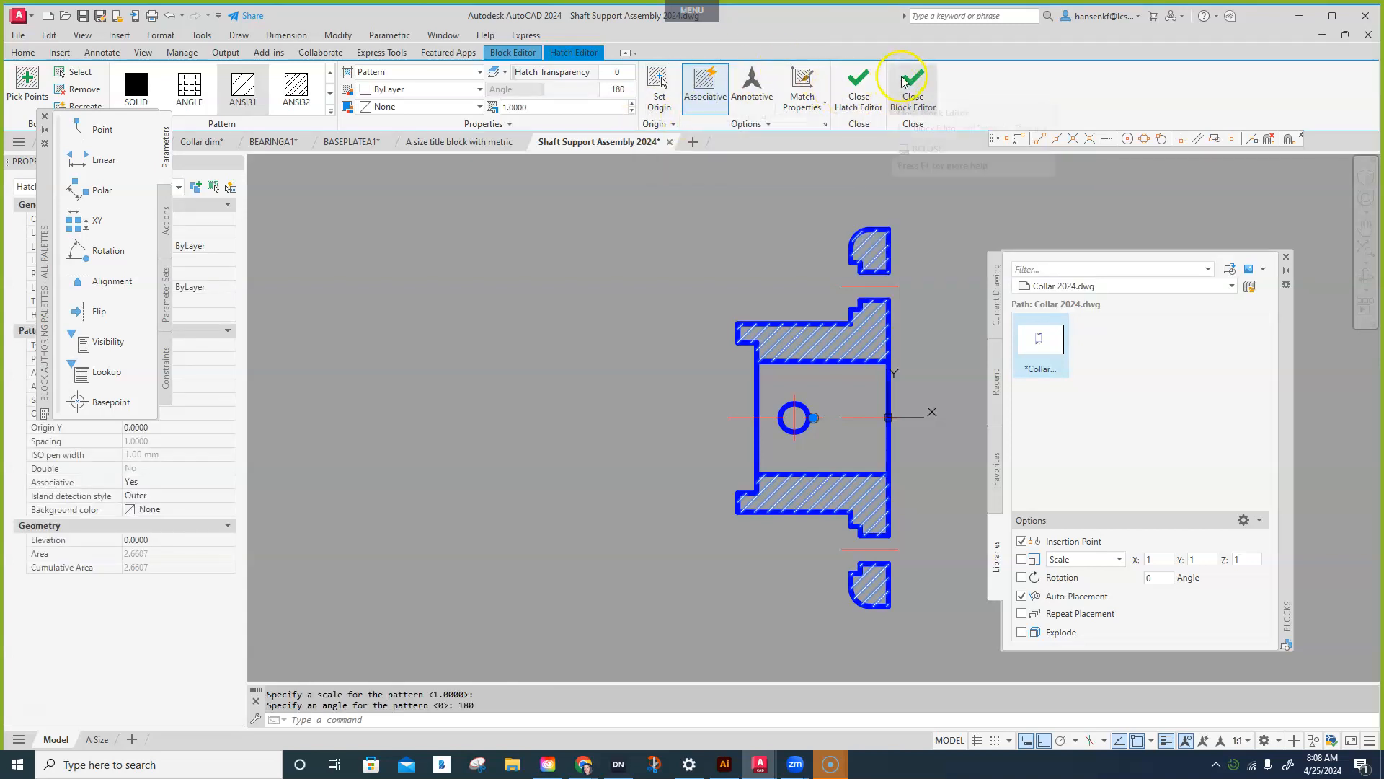
{"action": "left_click", "coordinate": [865, 82]}
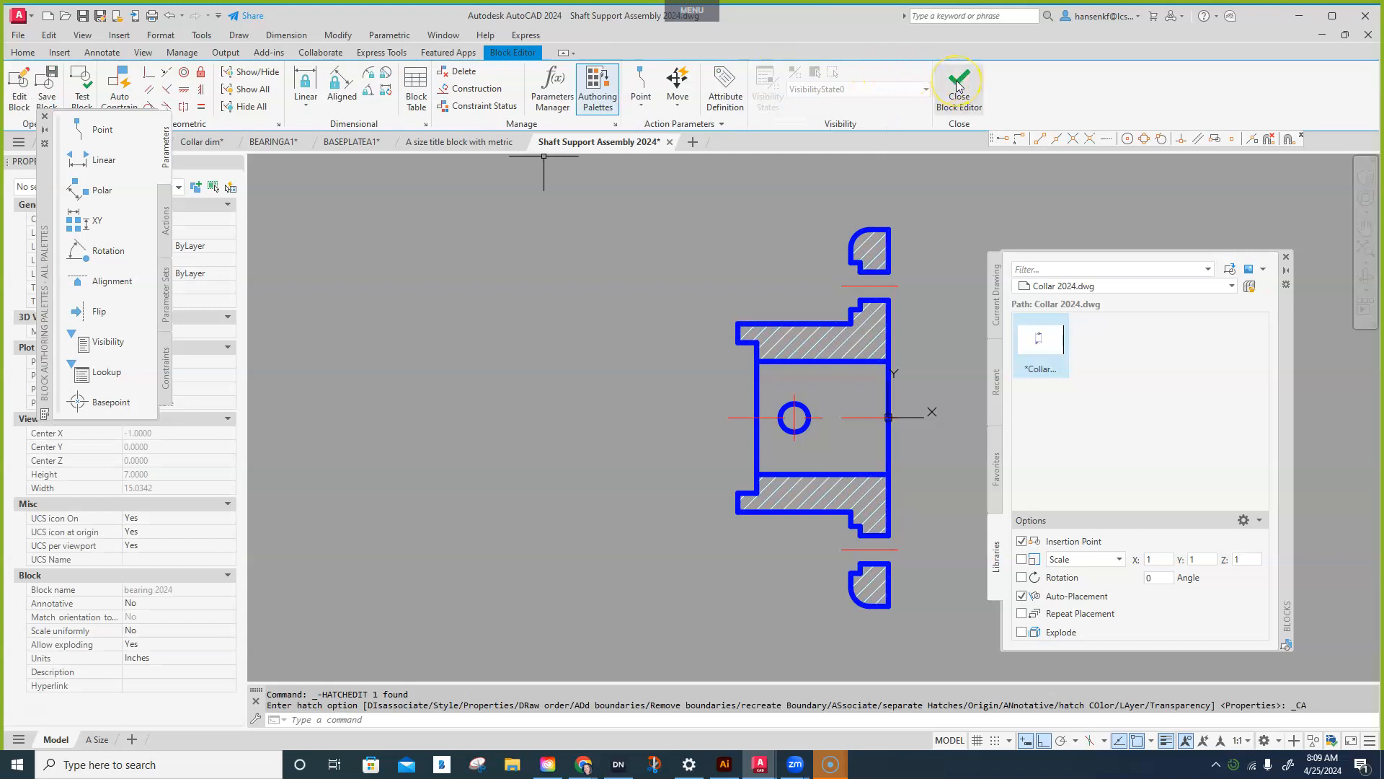
- Reassign the bearing's section hatch to the section layer
{"action": "left_click", "coordinate": [828, 336]}
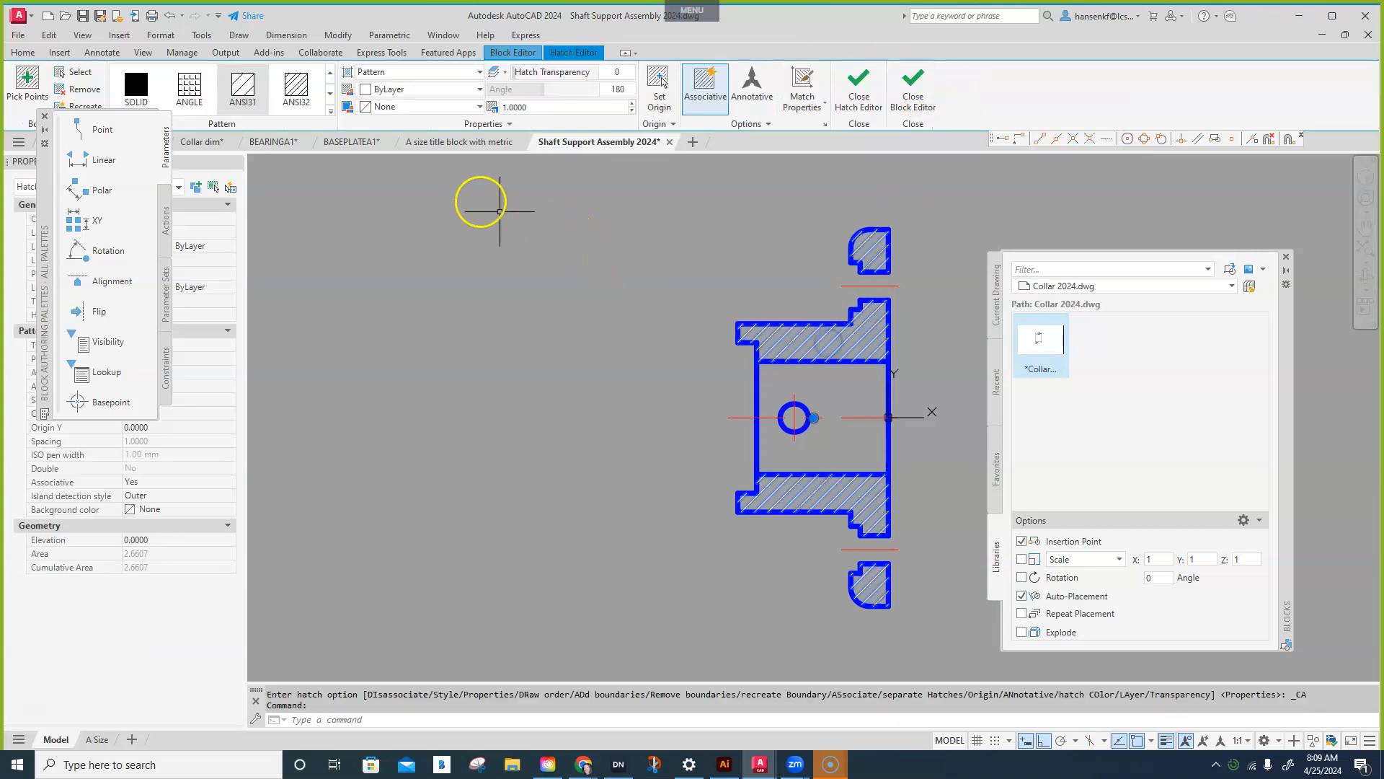
{"action": "left_click", "coordinate": [23, 52]}
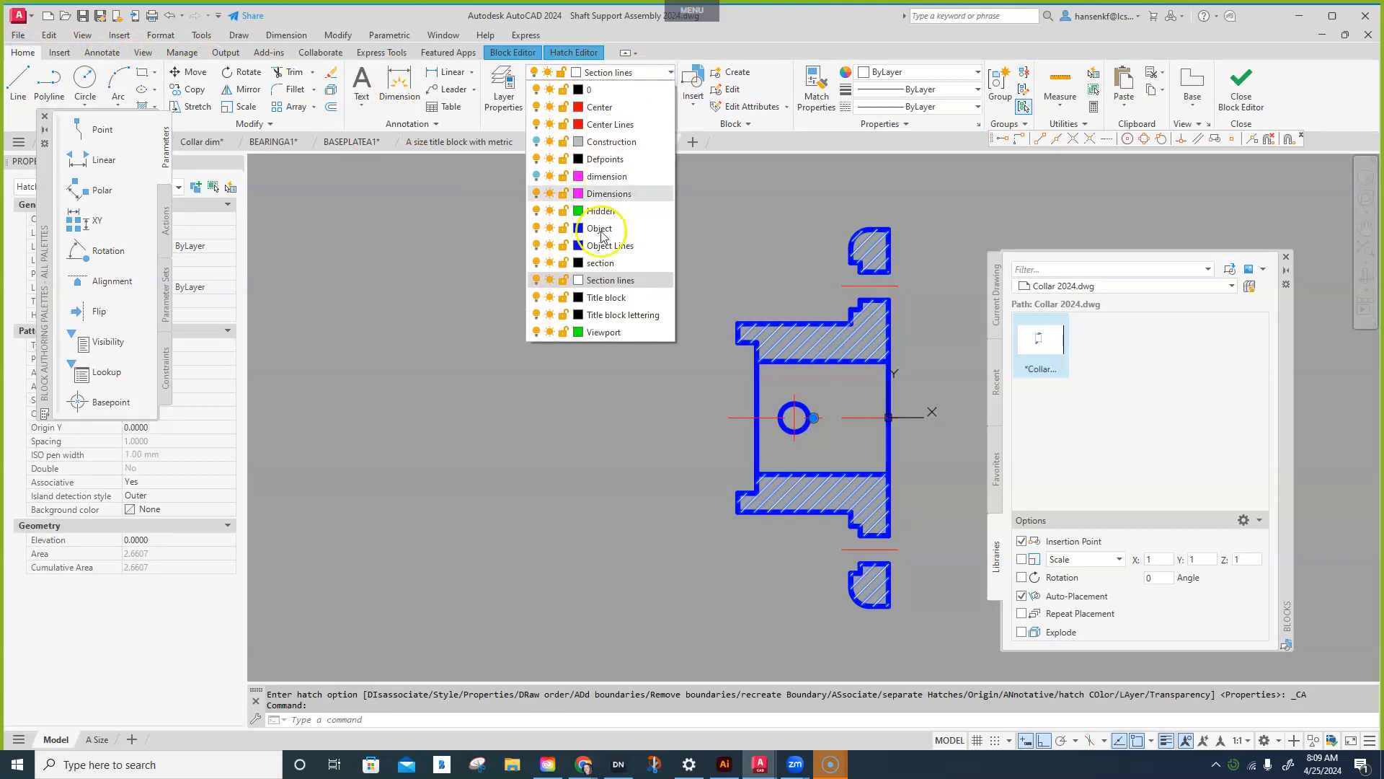
{"action": "left_click", "coordinate": [609, 250]}
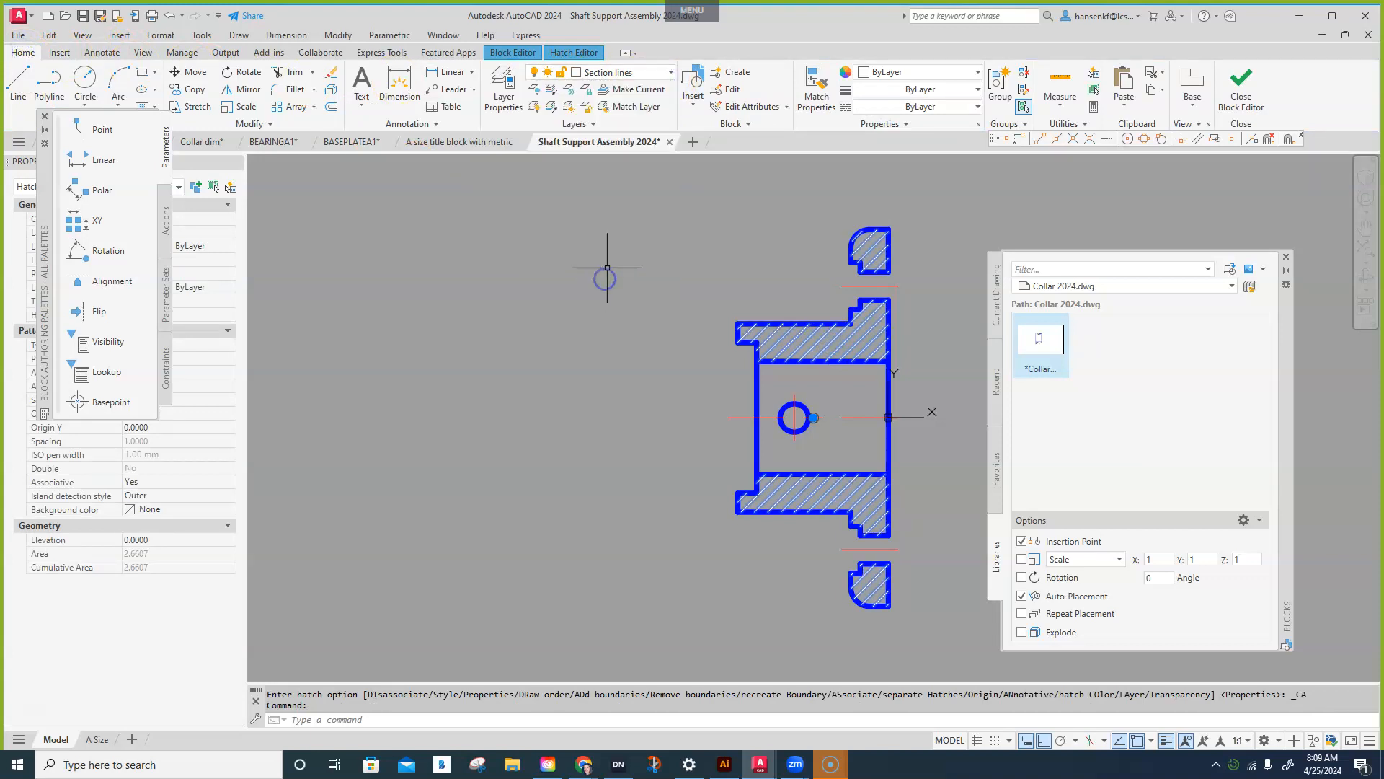
{"action": "left_click", "coordinate": [651, 73]}
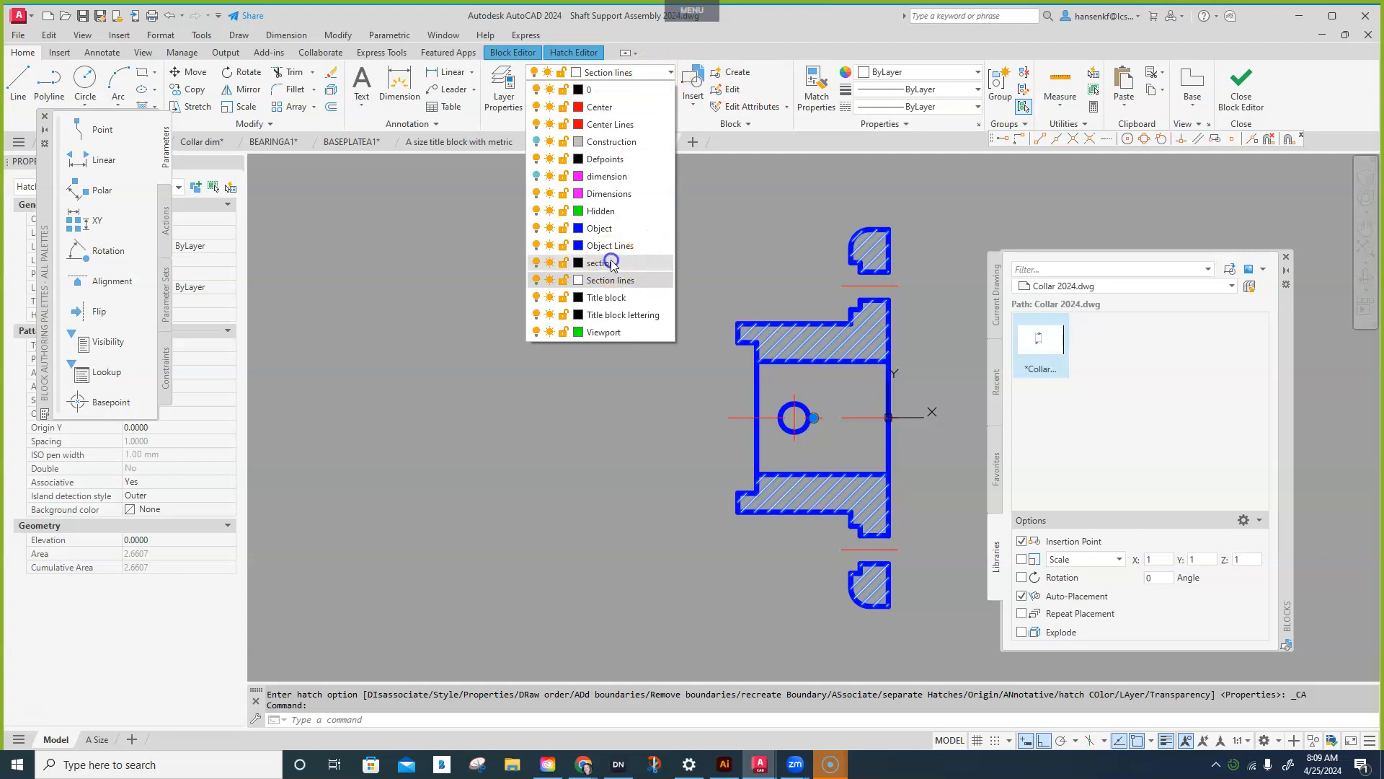
{"action": "left_click", "coordinate": [612, 262]}
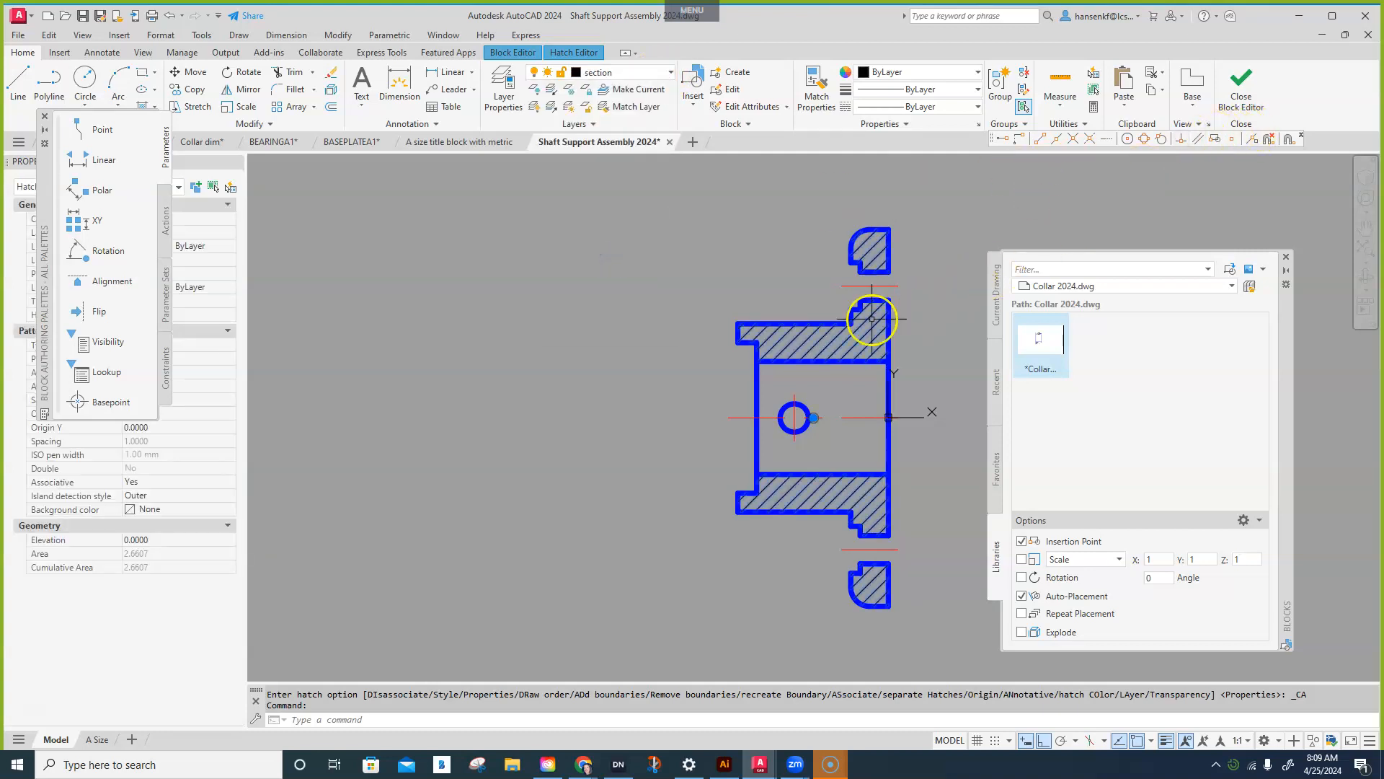
- Examine the bearing hatch's properties, including its layer, pattern, angle and scale
{"action": "double_click", "coordinate": [809, 350]}
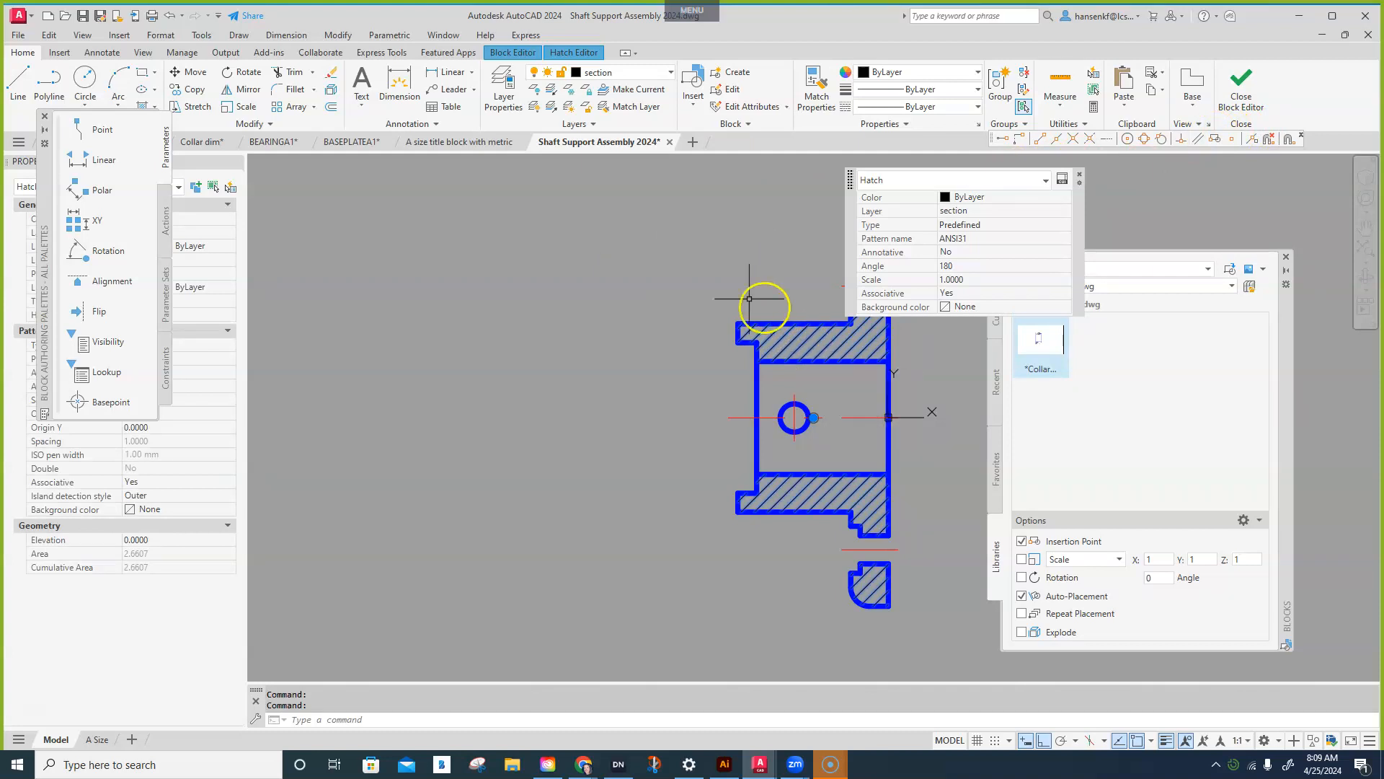
{"action": "left_click", "coordinate": [840, 340]}
{"action": "left_click", "coordinate": [840, 344]}
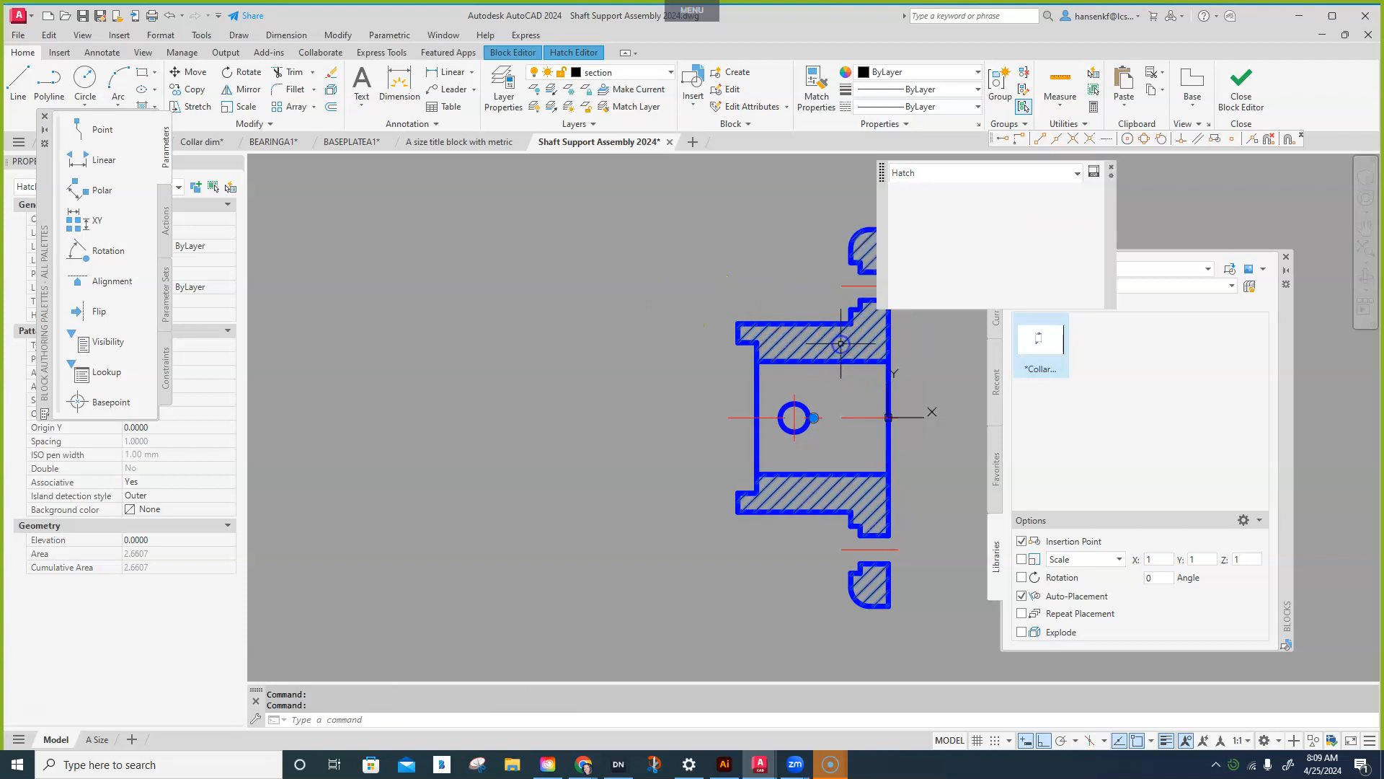
{"action": "left_click", "coordinate": [507, 56]}
{"action": "left_click", "coordinate": [554, 54]}
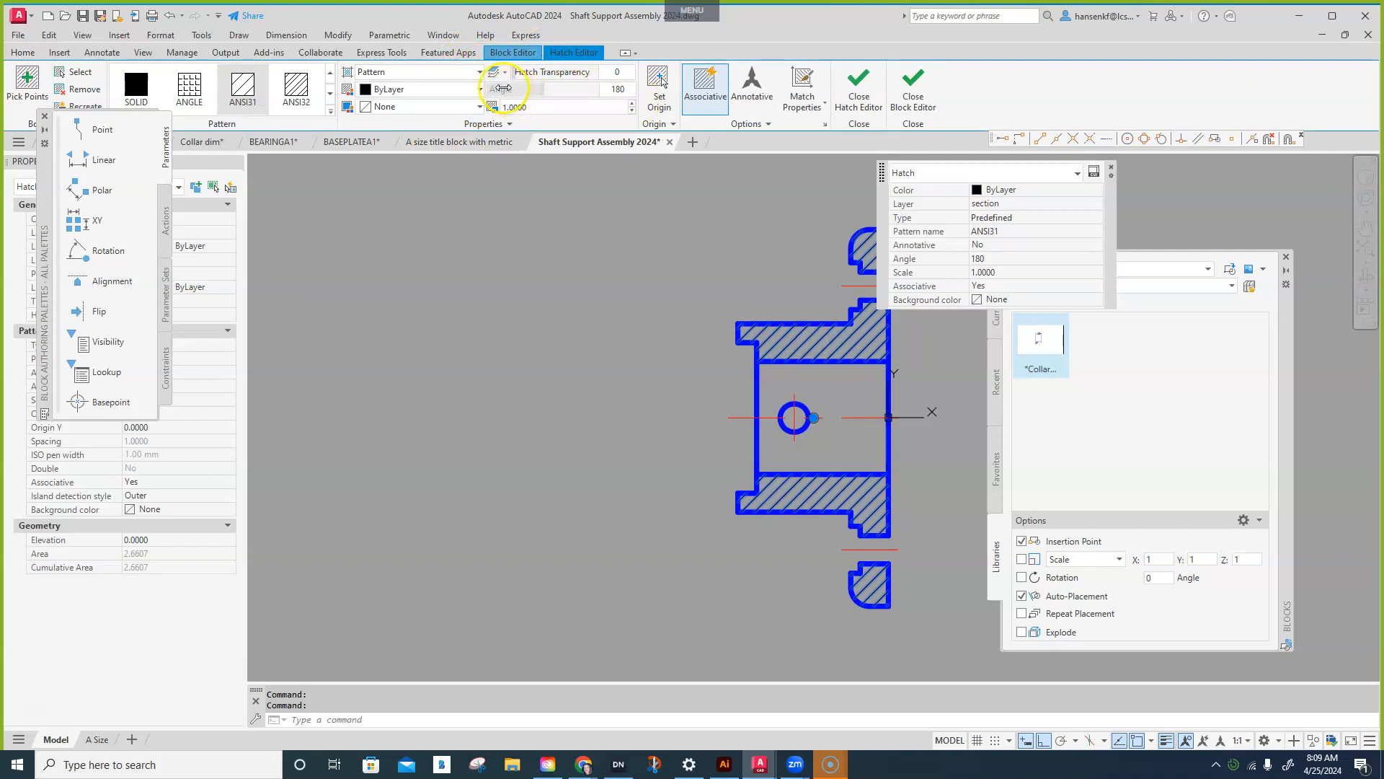
{"action": "left_click", "coordinate": [618, 89]}
{"action": "left_click", "coordinate": [835, 92]}
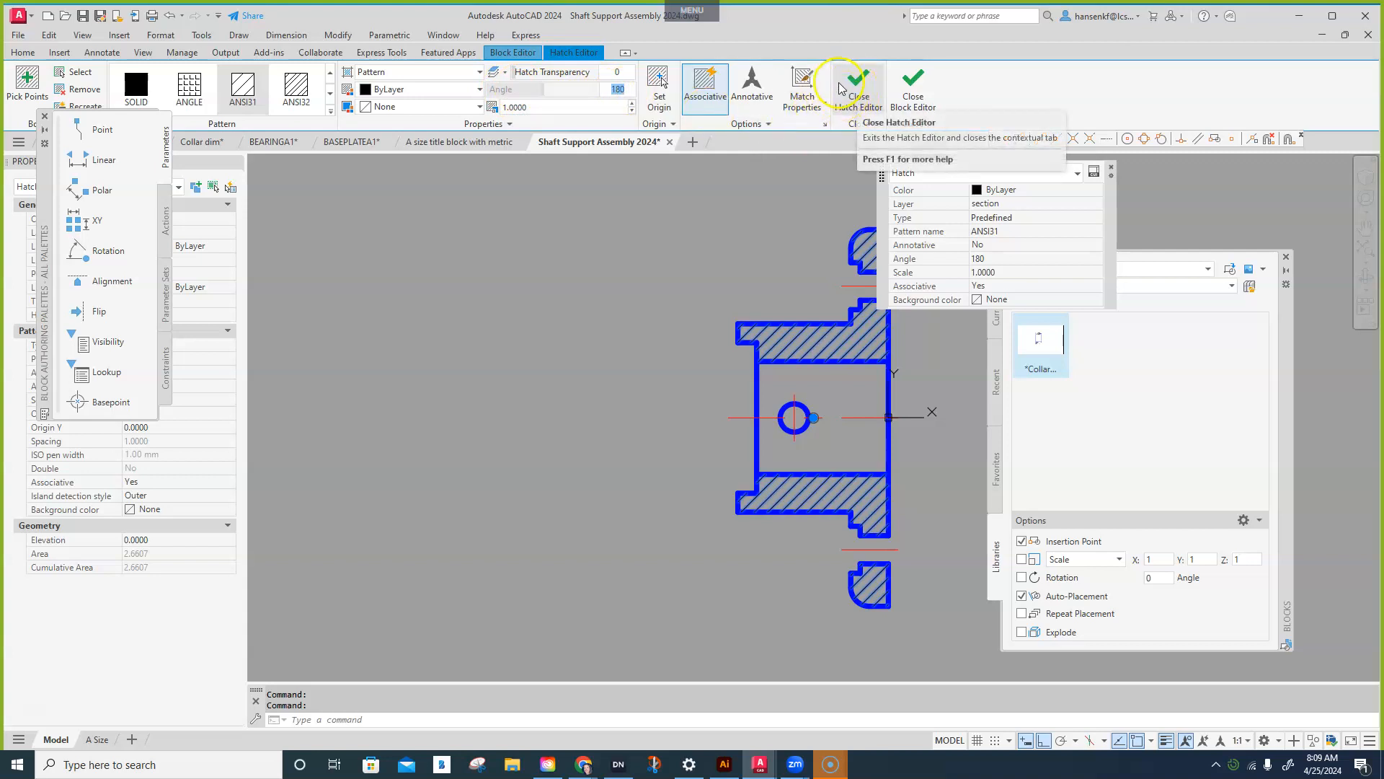
- Finish hatch editing and close the Block Editor, saving the changes to bearing 2024
{"action": "left_click", "coordinate": [848, 89]}
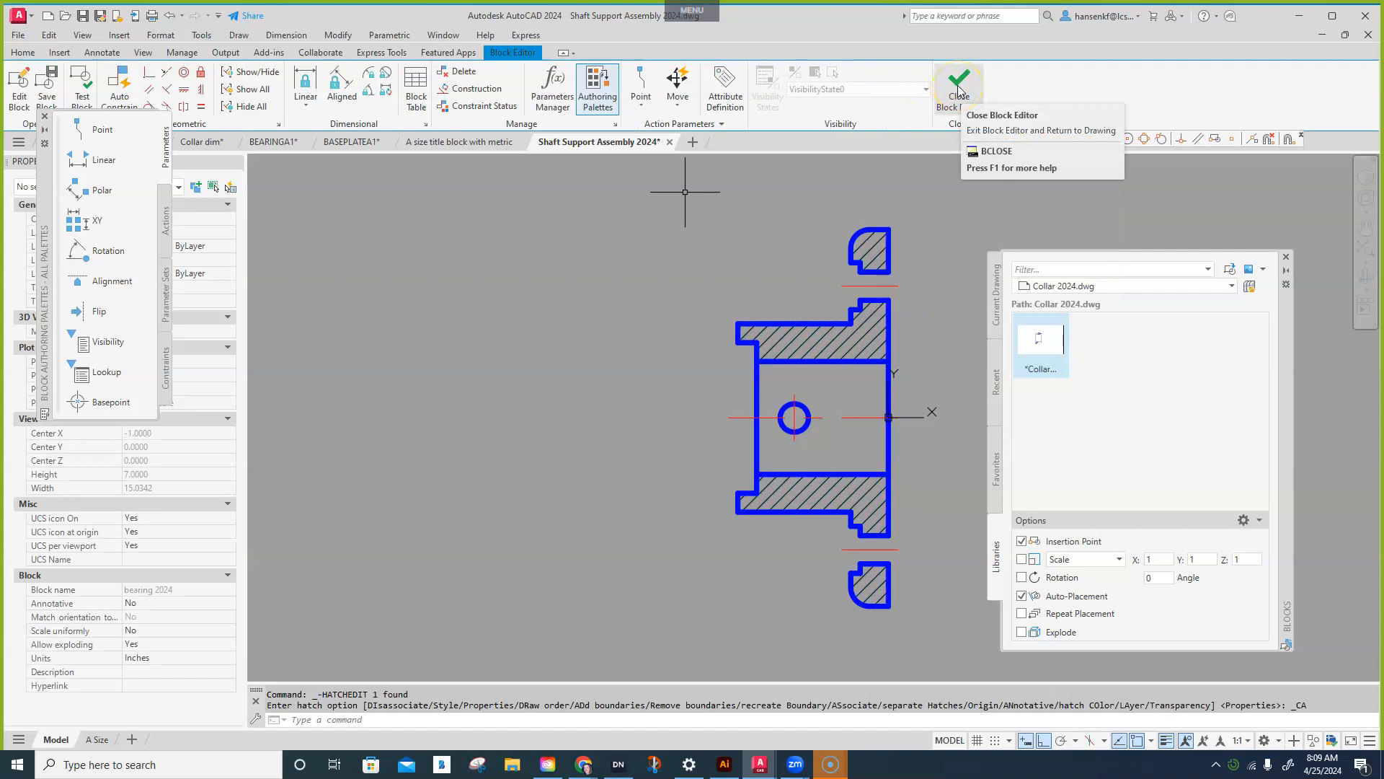
{"action": "left_click", "coordinate": [959, 90]}
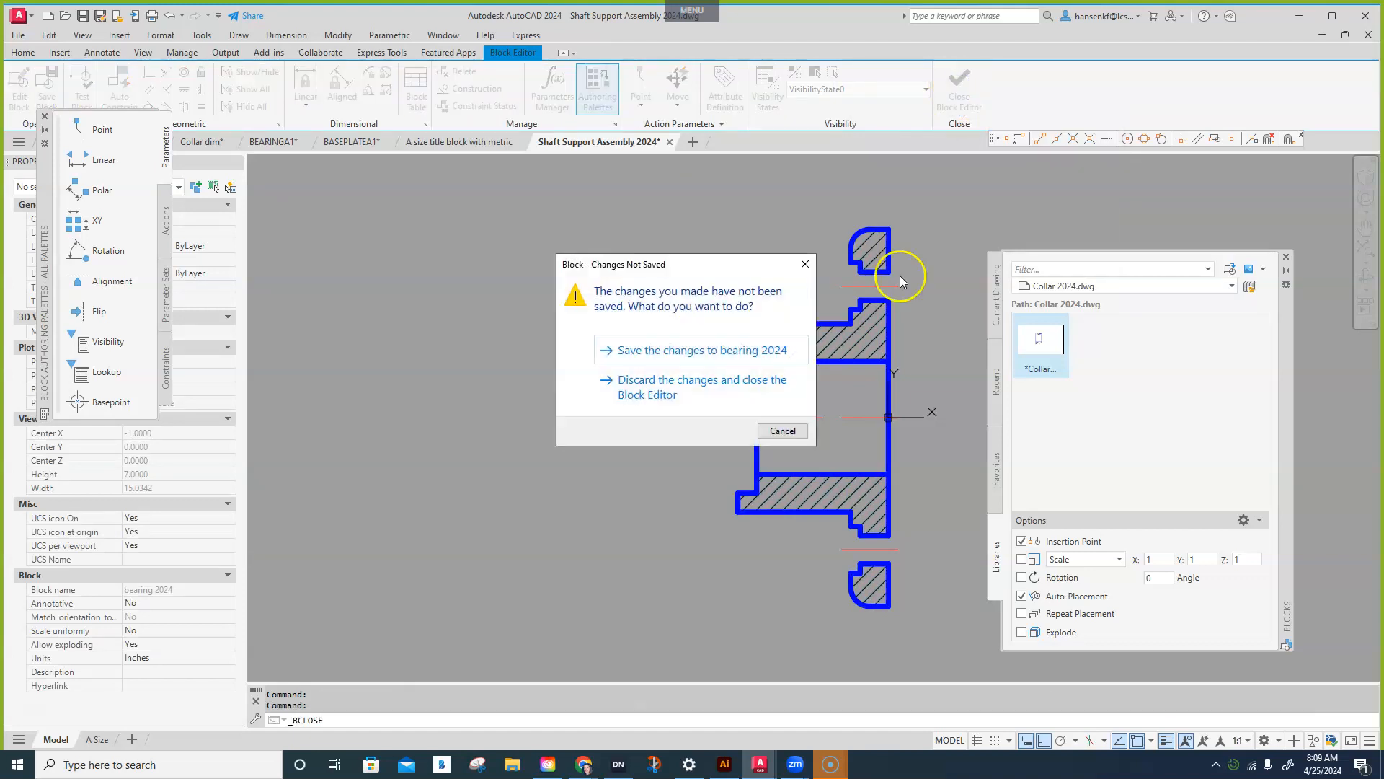
{"action": "left_click", "coordinate": [728, 352]}
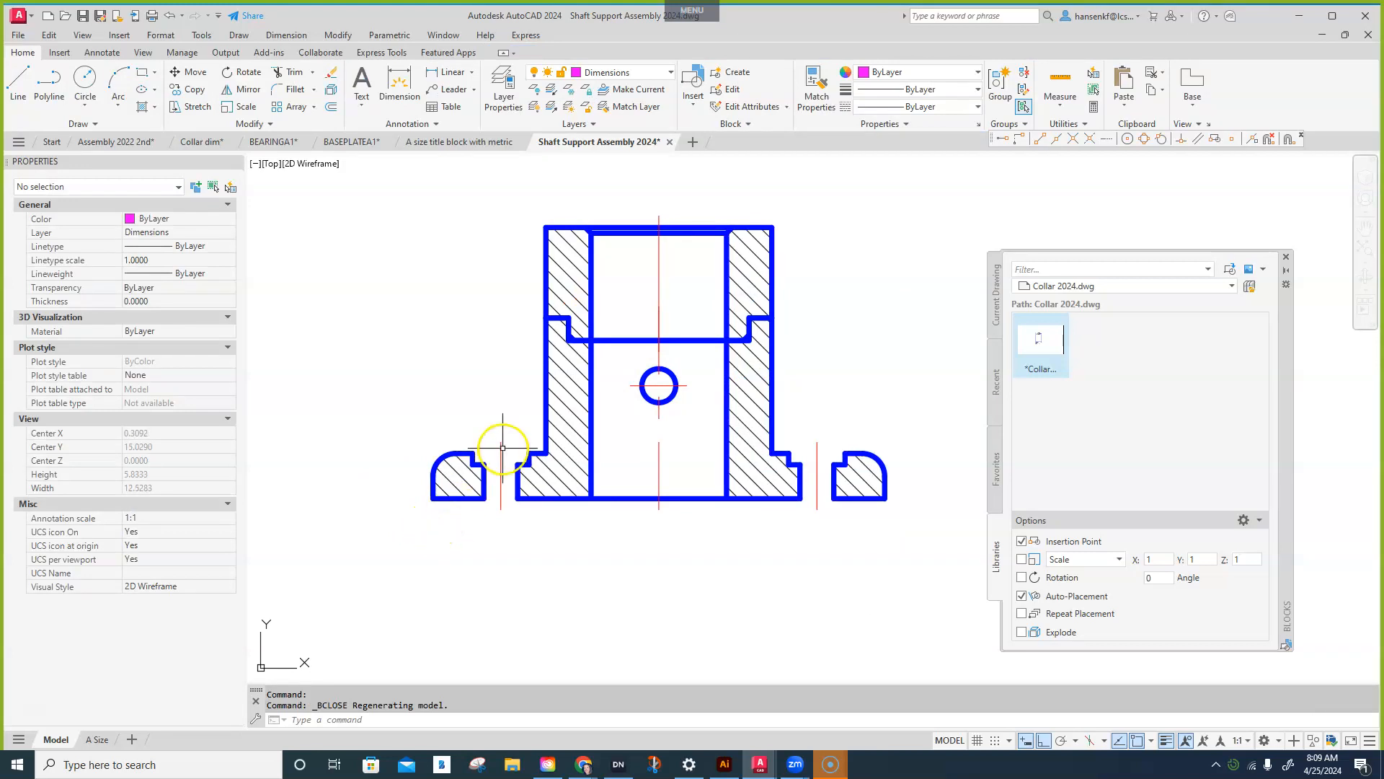
- In the bearing 2024 block definition, set the section hatch angle to 90 and close the Block Editor, saving the changes
{"action": "double_click", "coordinate": [748, 384]}
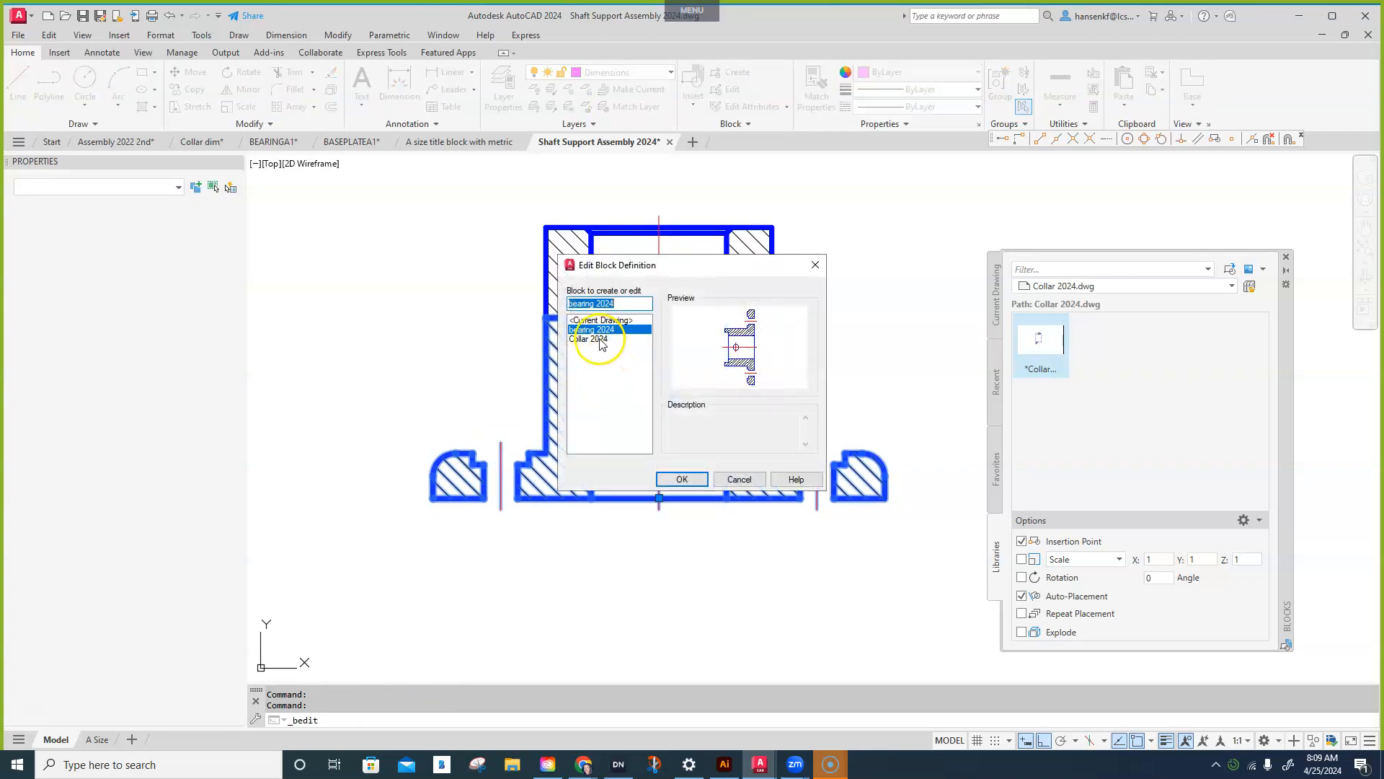
{"action": "left_click", "coordinate": [680, 479]}
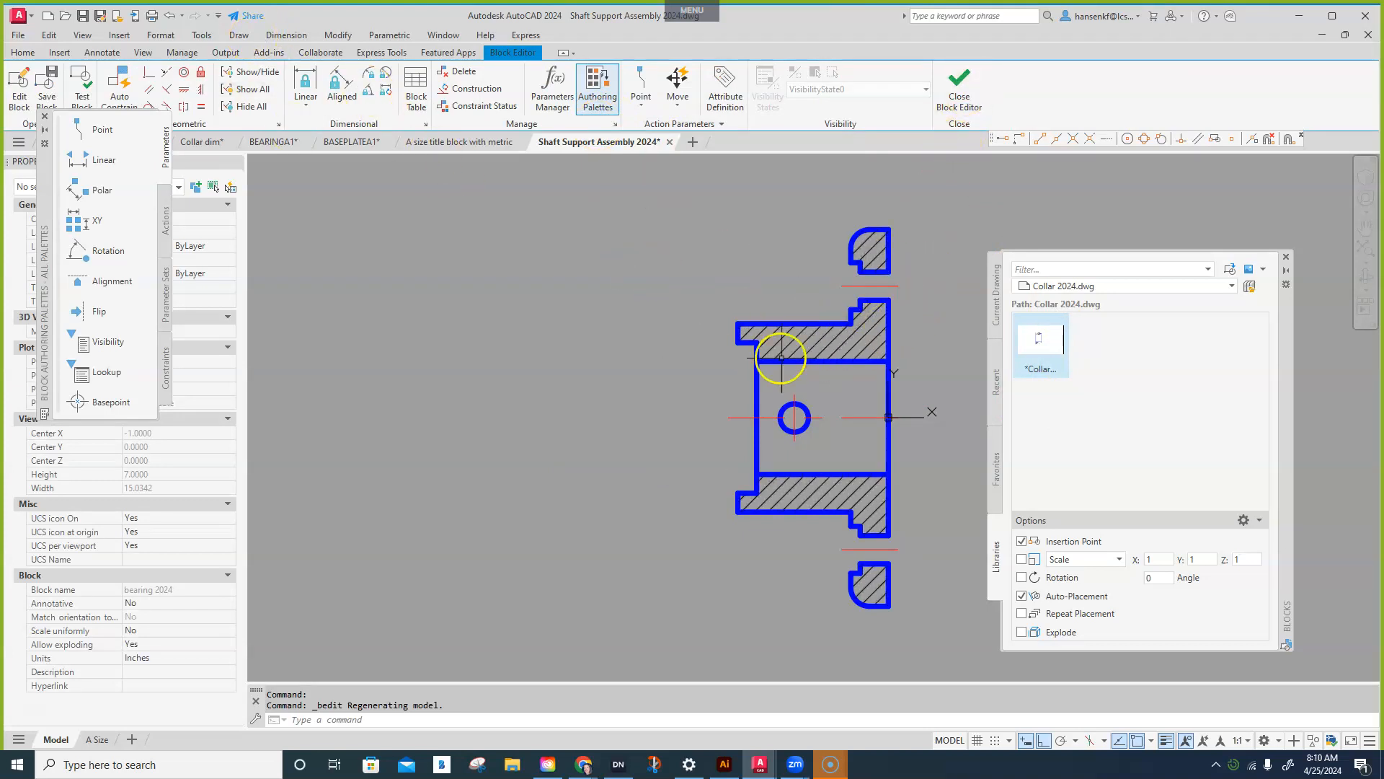
{"action": "left_click", "coordinate": [828, 346]}
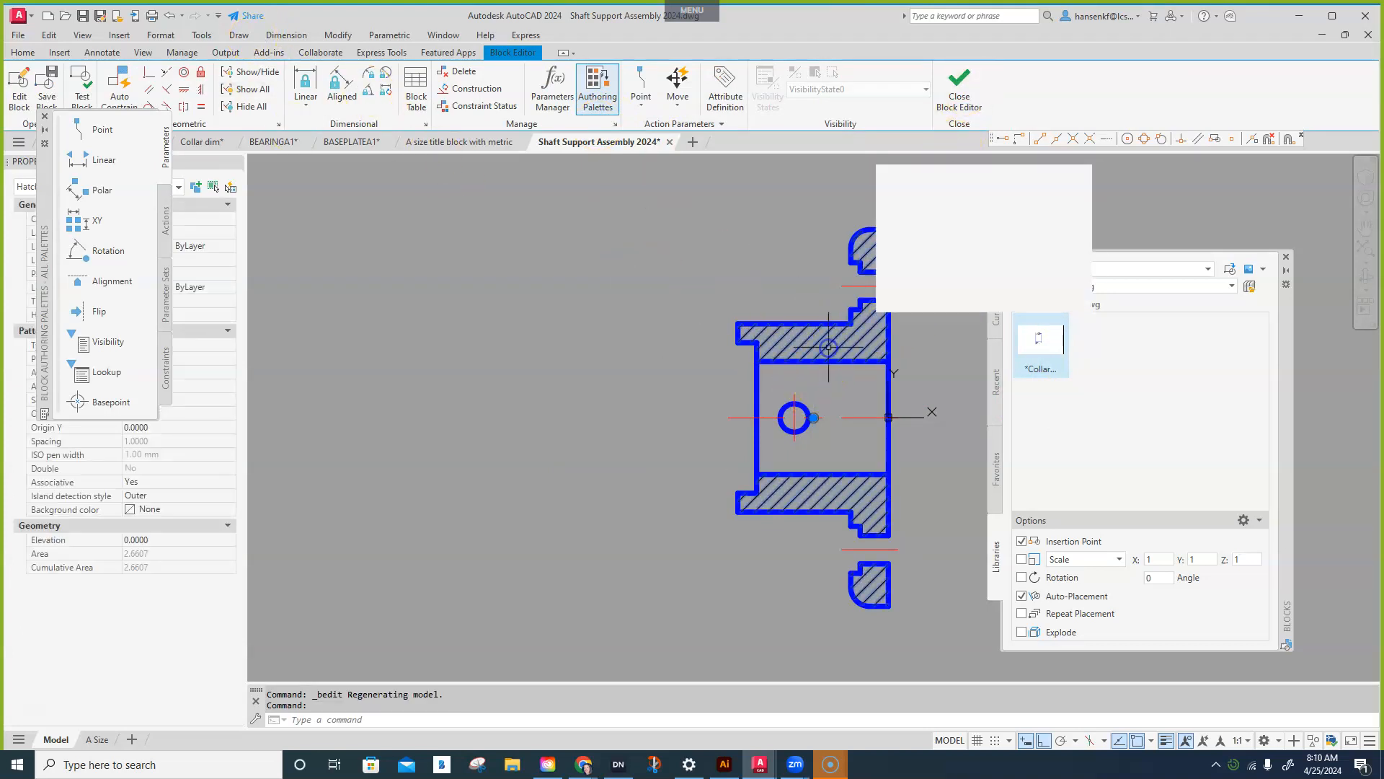
{"action": "left_click", "coordinate": [619, 89]}
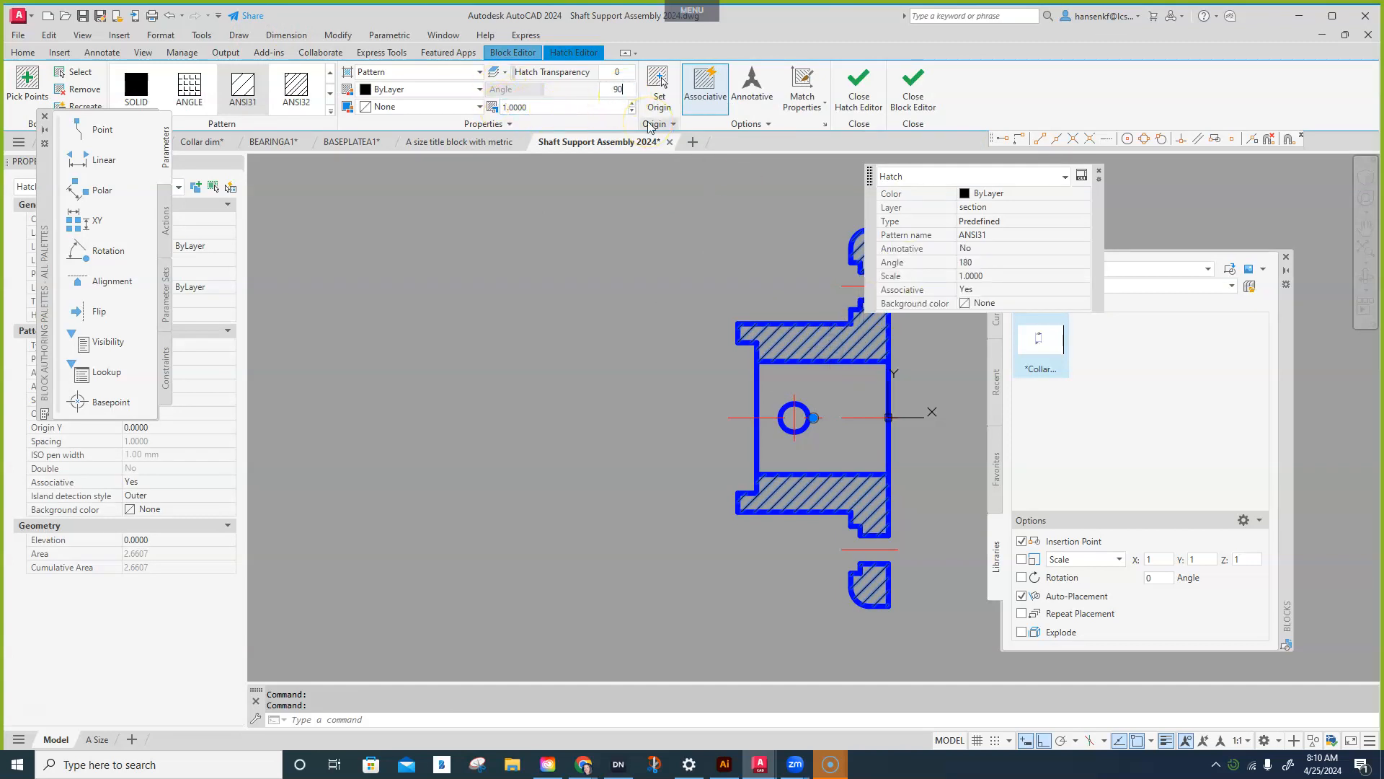
{"action": "left_click", "coordinate": [868, 81]}
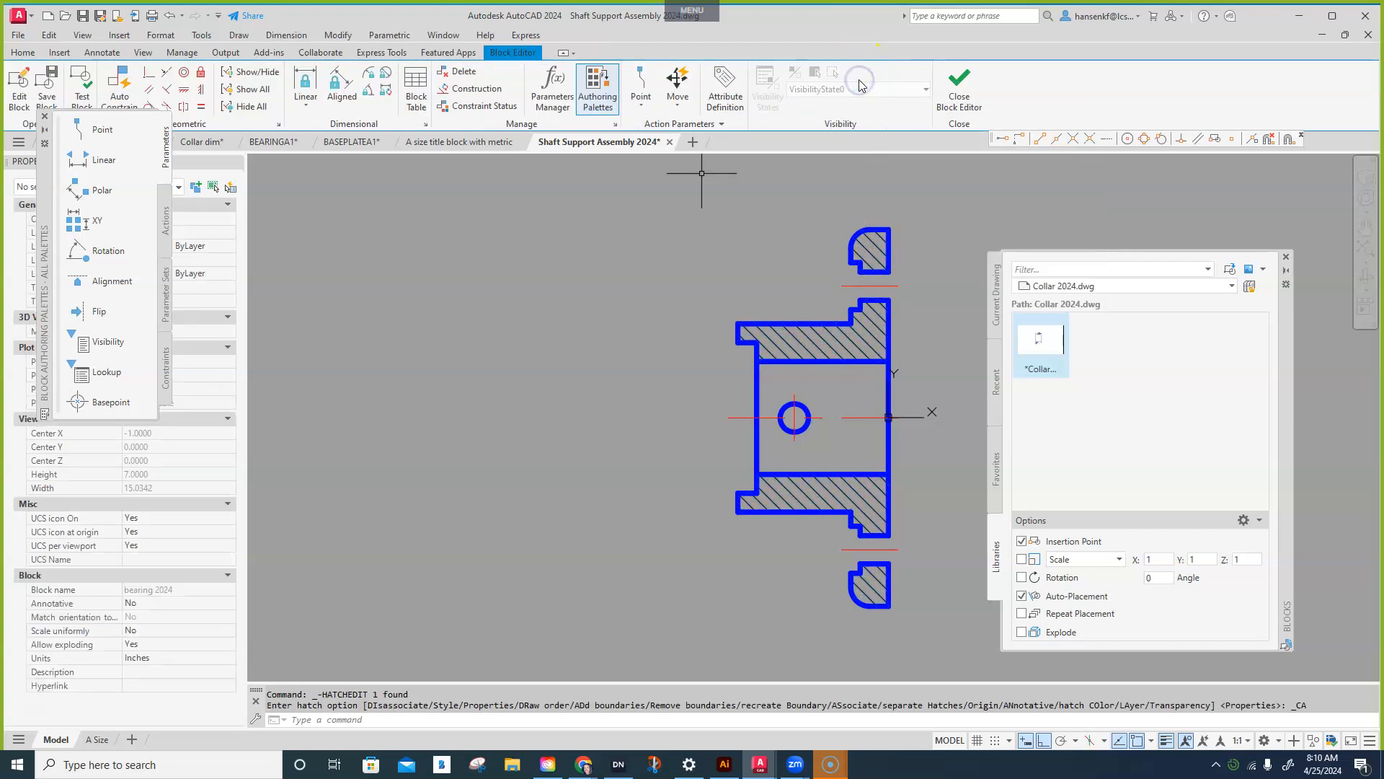
{"action": "left_click", "coordinate": [959, 87]}
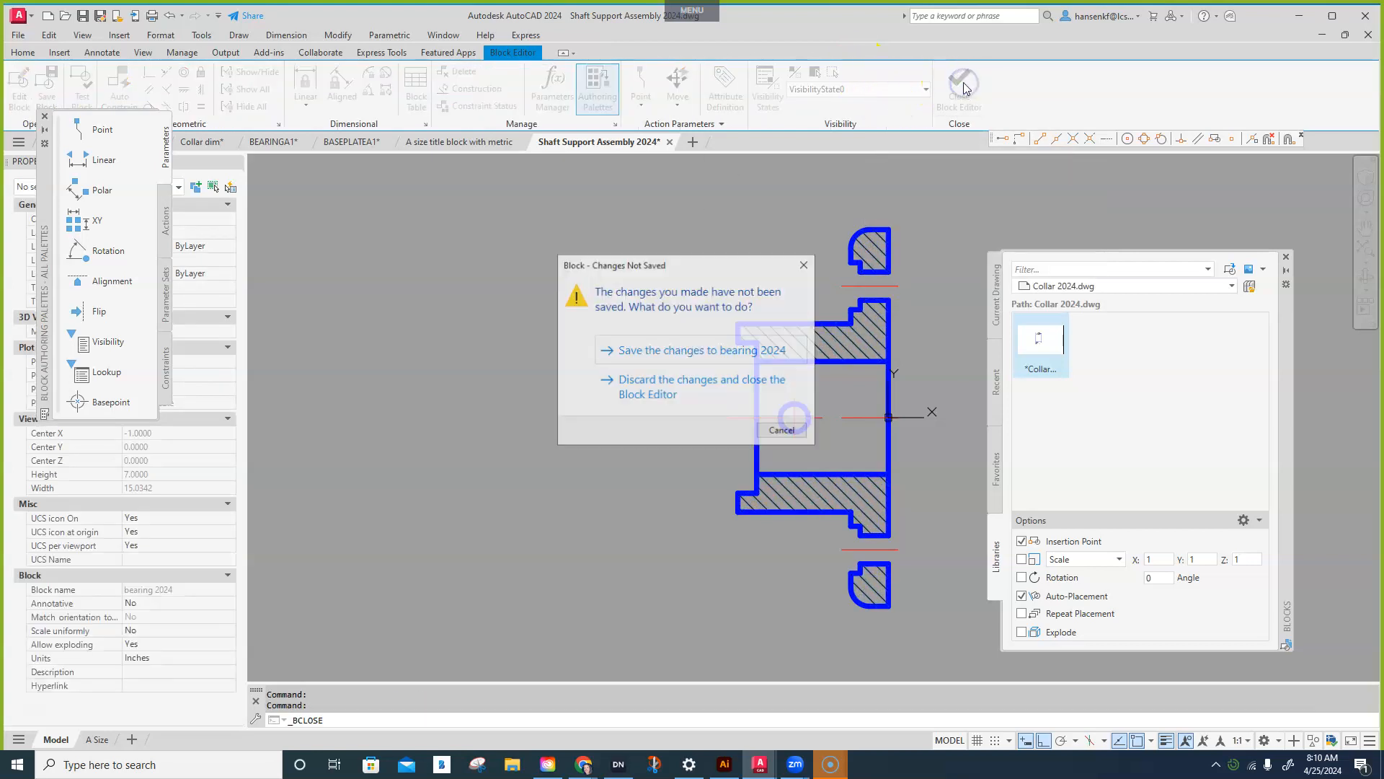
{"action": "left_click", "coordinate": [780, 350]}
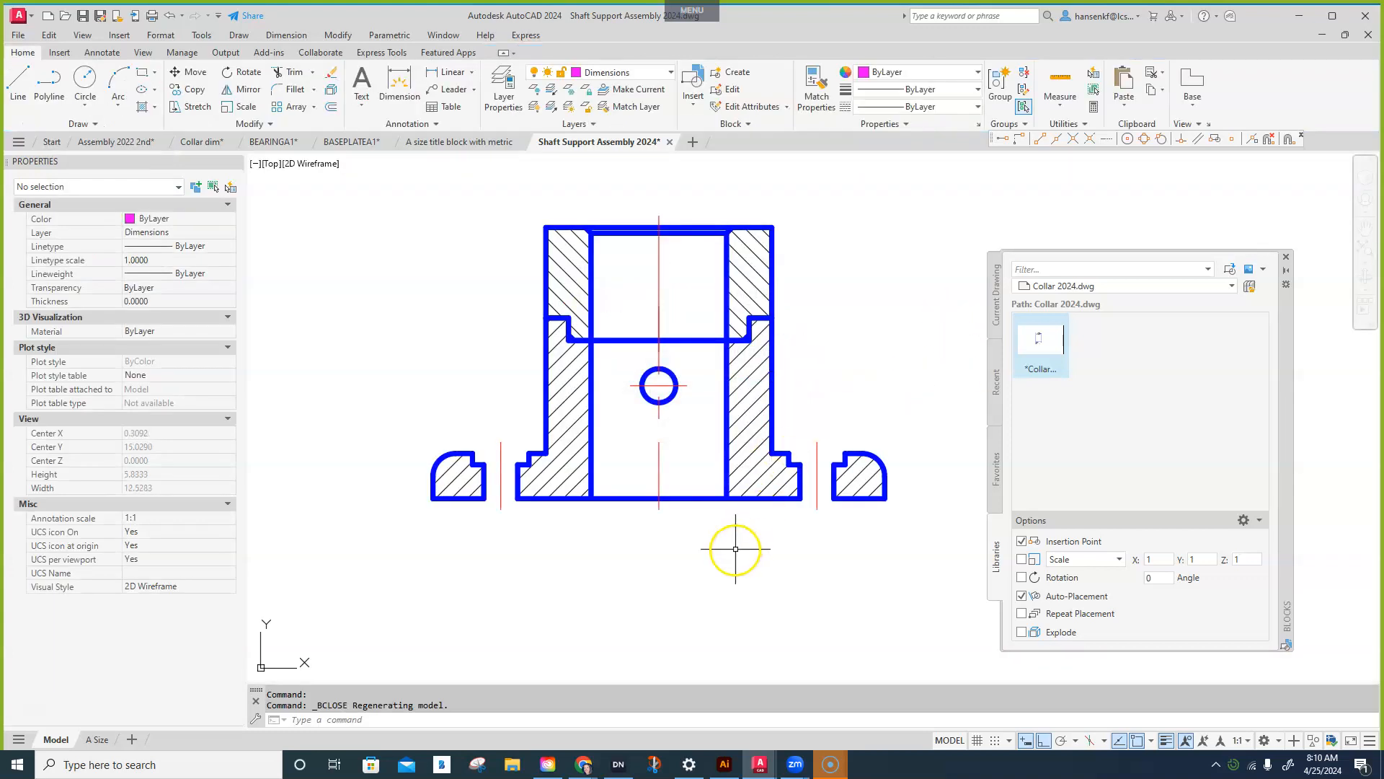
- Switch to the Assembly 2022 2nd drawing to view the reference layout of the assembly parts
{"action": "scroll", "coordinate": [701, 491], "scroll_direction": "down", "scroll_amount": 2}
{"action": "middle_click_drag", "start_coordinate": [701, 491], "coordinate": [684, 474]}
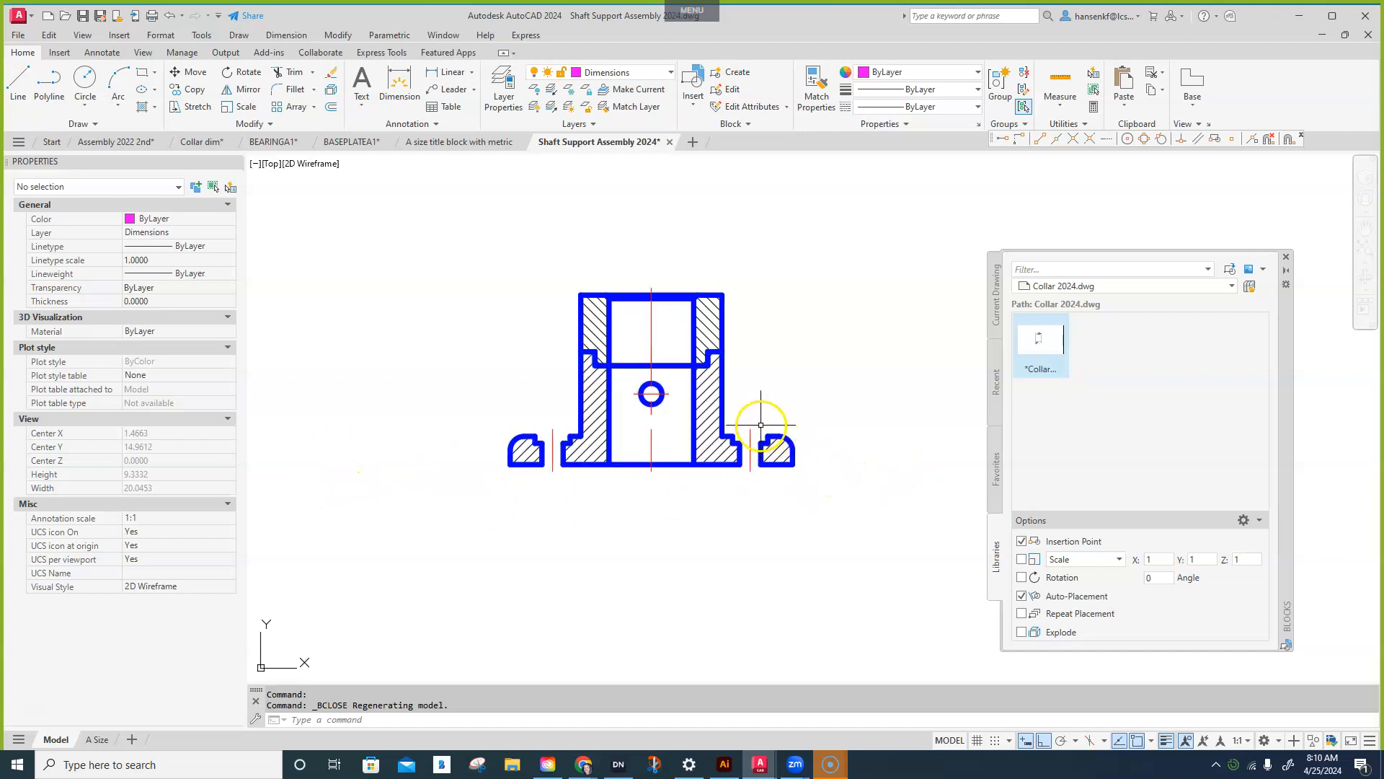
{"action": "left_click", "coordinate": [148, 143]}
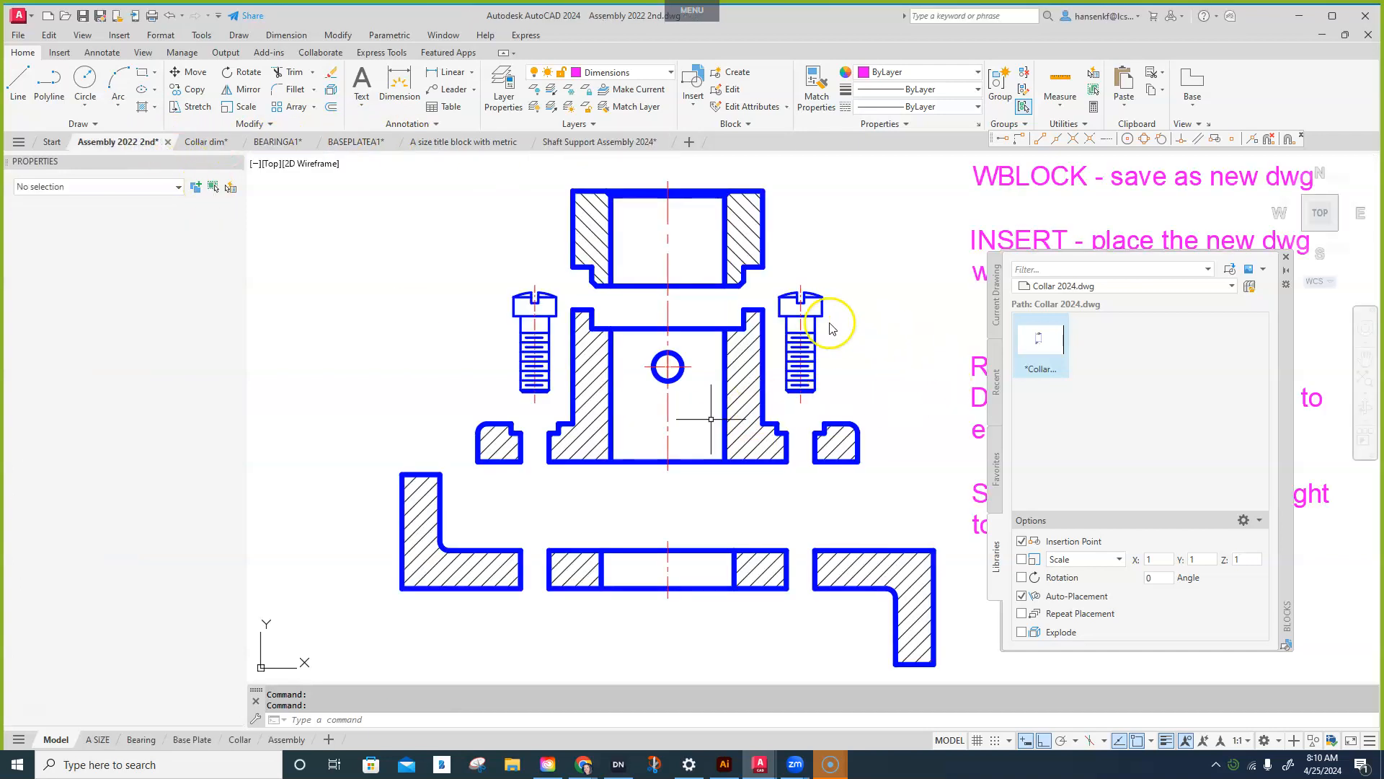